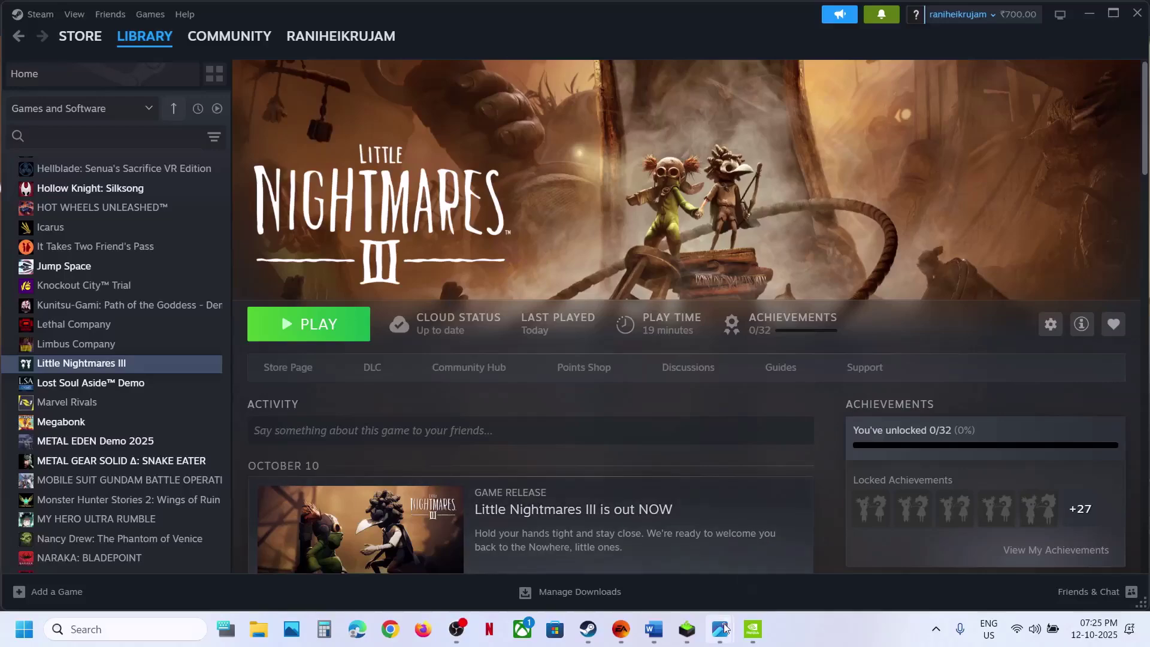
View the crash error screenshot, close it, and bring the Word Step 1 fix notes forward.
mouse_move(720, 629)
left_click(794, 601)
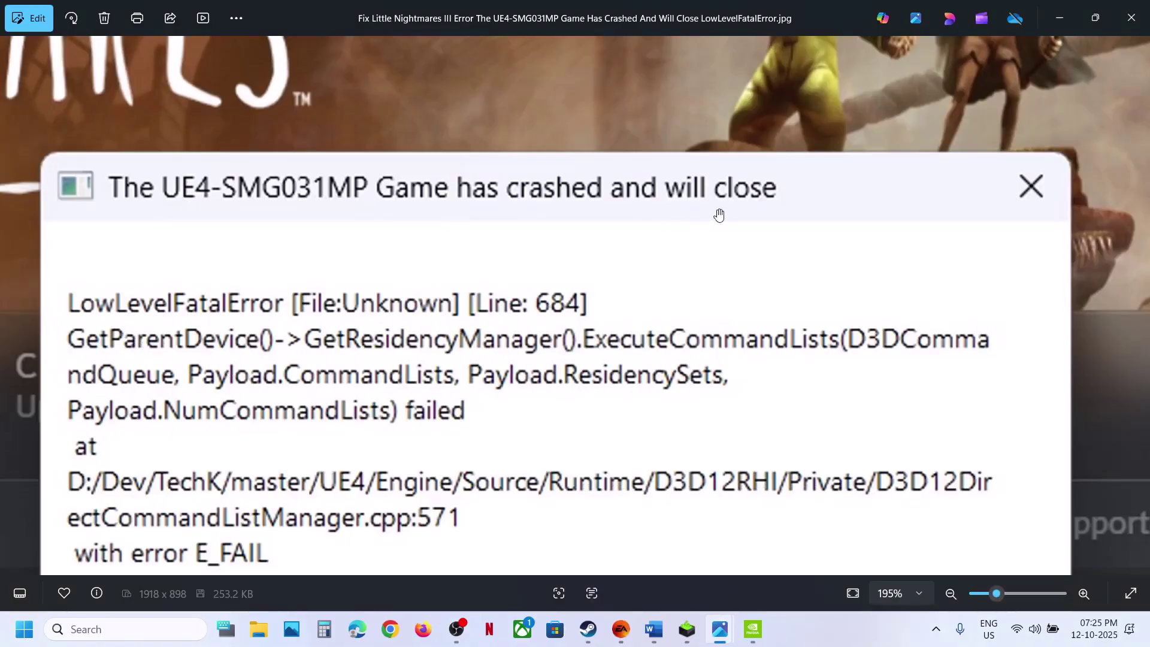
left_click(1131, 18)
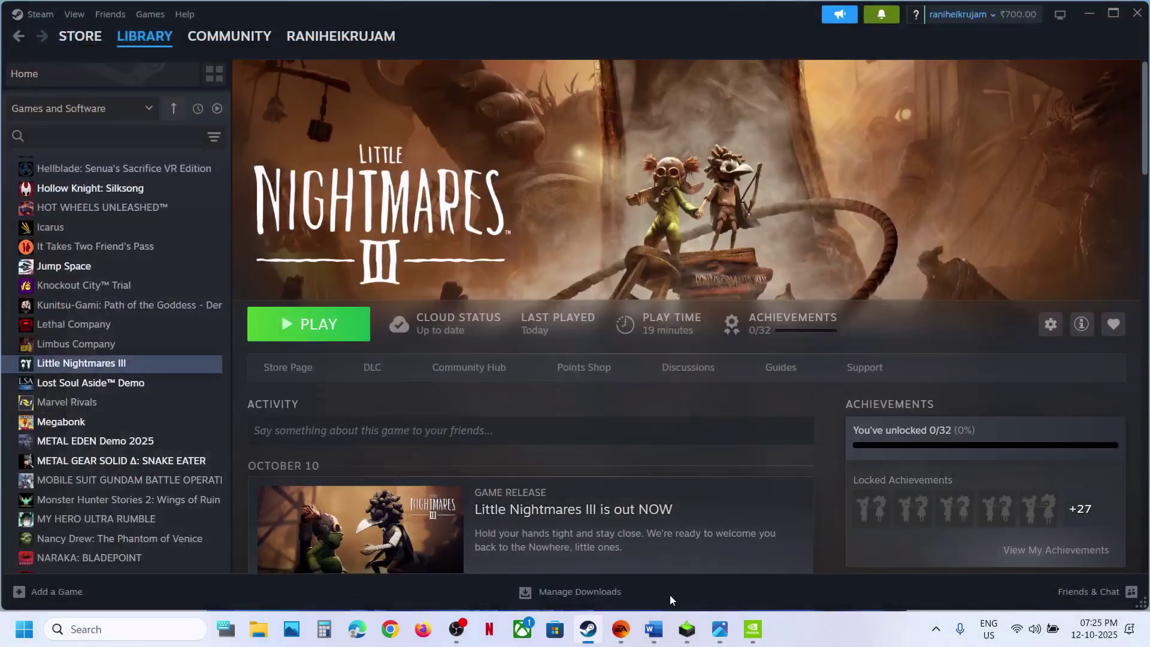
left_click(653, 629)
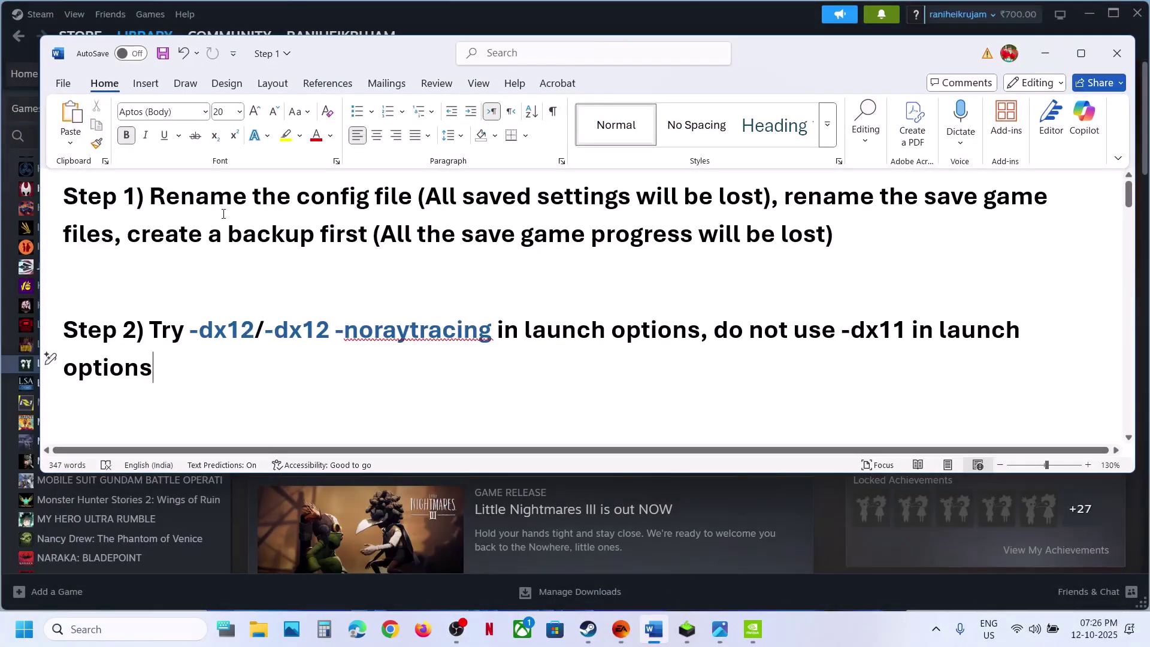
Highlight 'Rename the config' in the notes and close Steam's Little Nightmares III event overlay.
left_click_drag(150, 198, 371, 199)
left_click(613, 491)
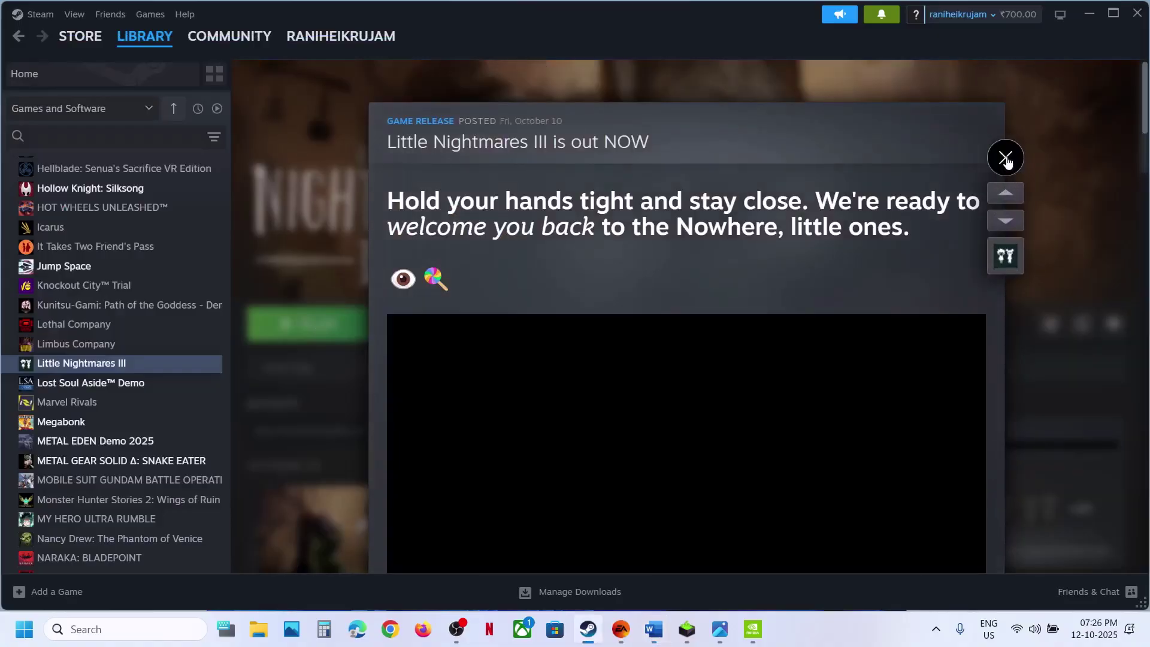
left_click(1004, 157)
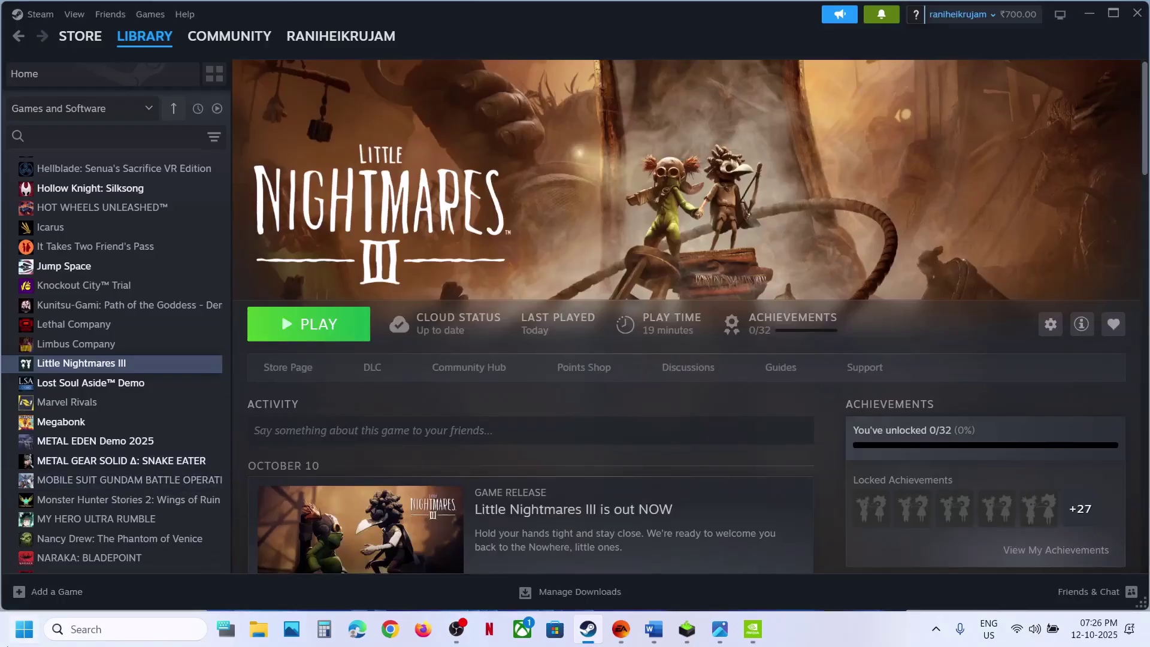
Open and dismiss the Start power menu, then switch to File Explorer at Home.
left_click(24, 629)
left_click(435, 577)
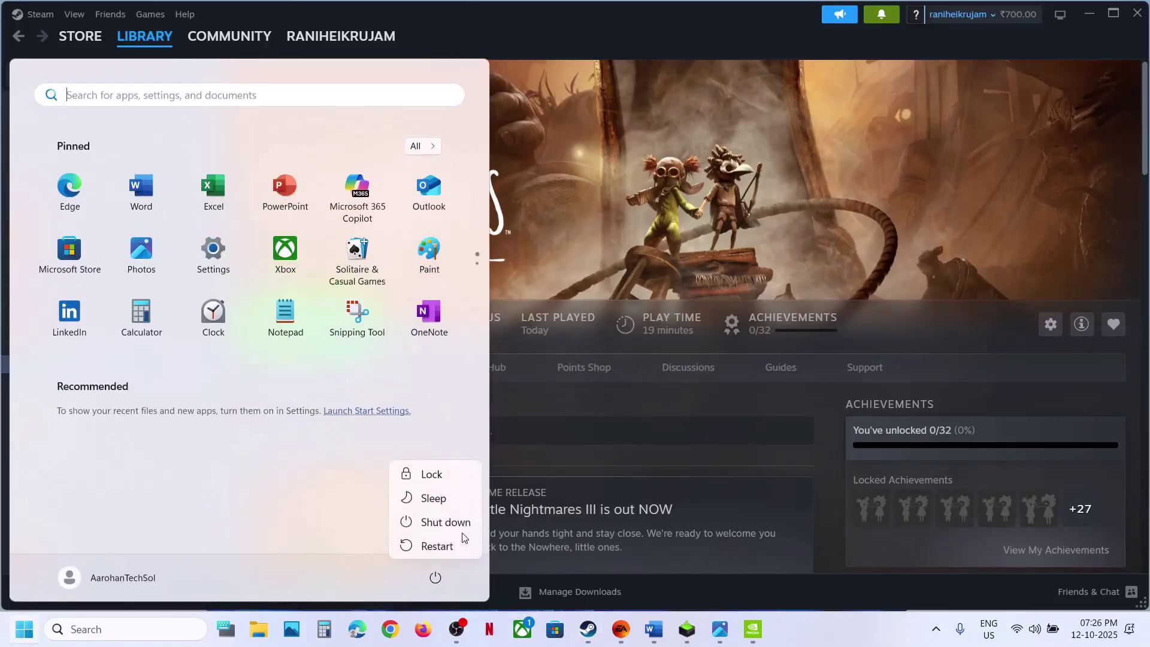
left_click(776, 71)
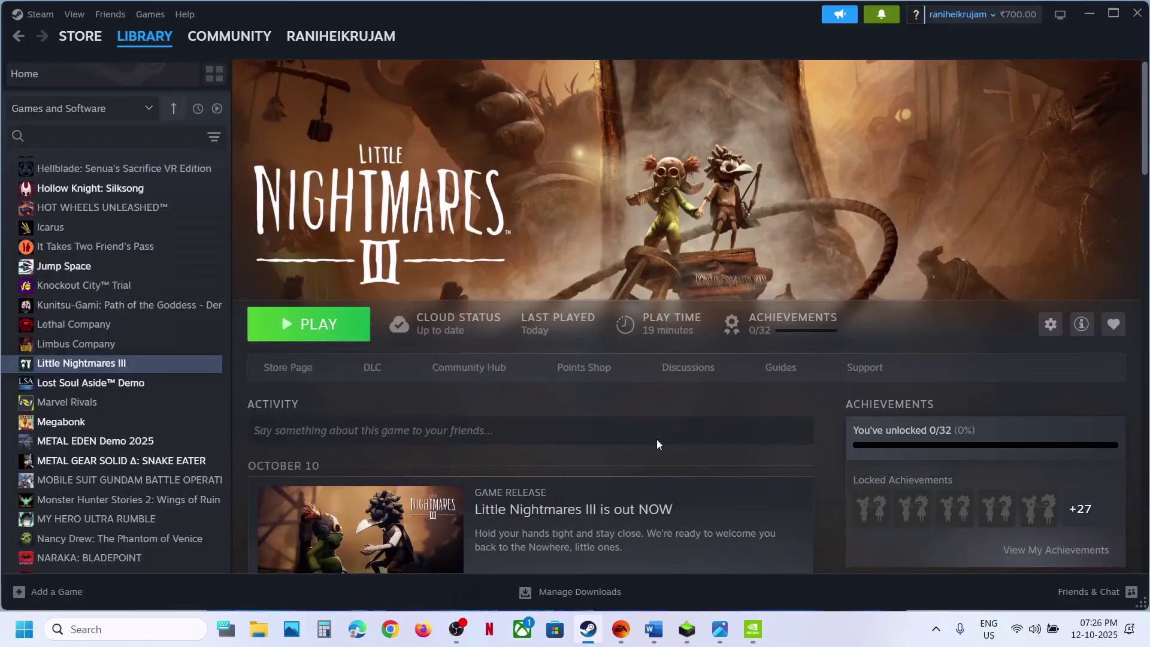
left_click(653, 629)
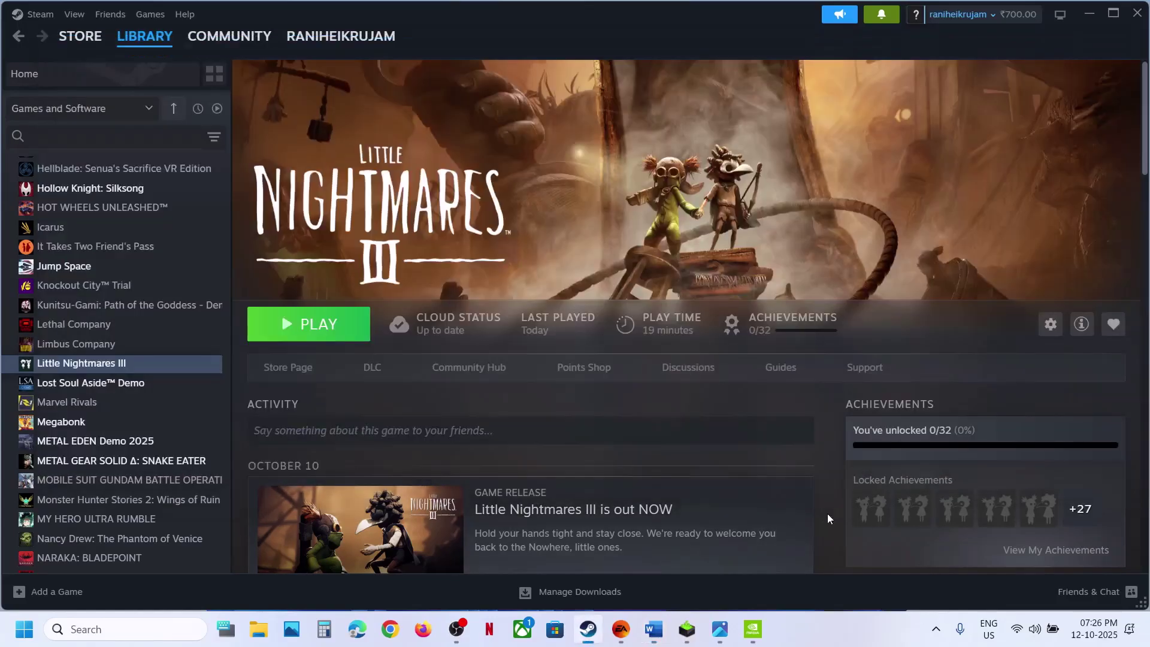
left_click(826, 512)
left_click(259, 629)
Browse from This PC to the user profile folder and show hidden items.
left_click(57, 359)
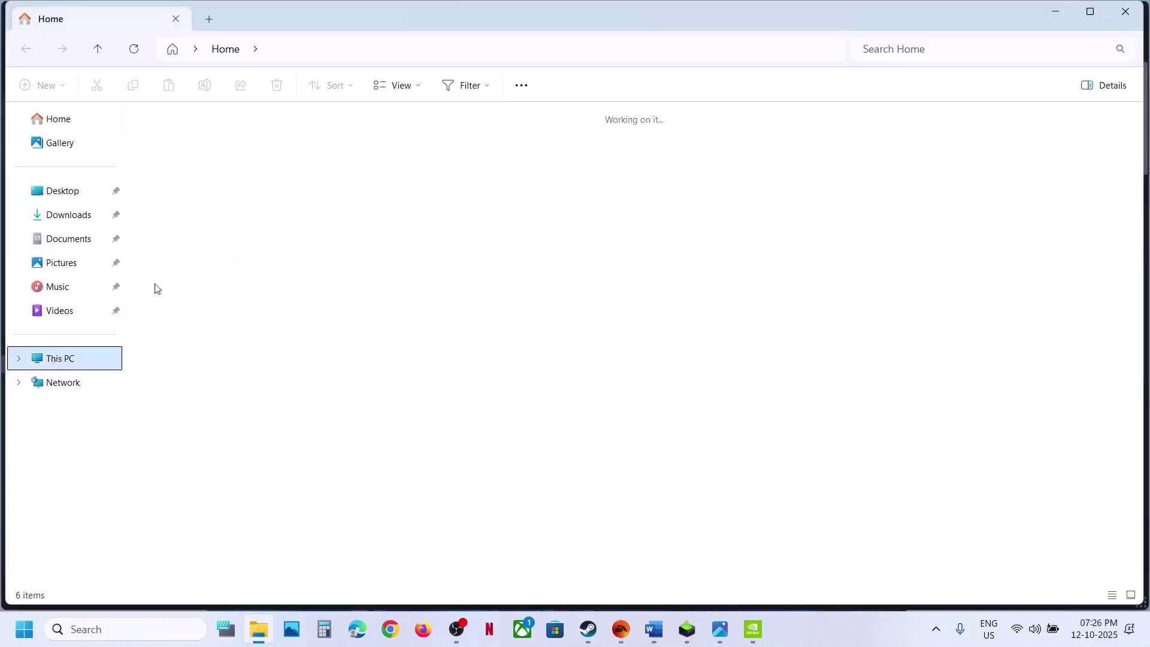
double_click(259, 157)
double_click(186, 447)
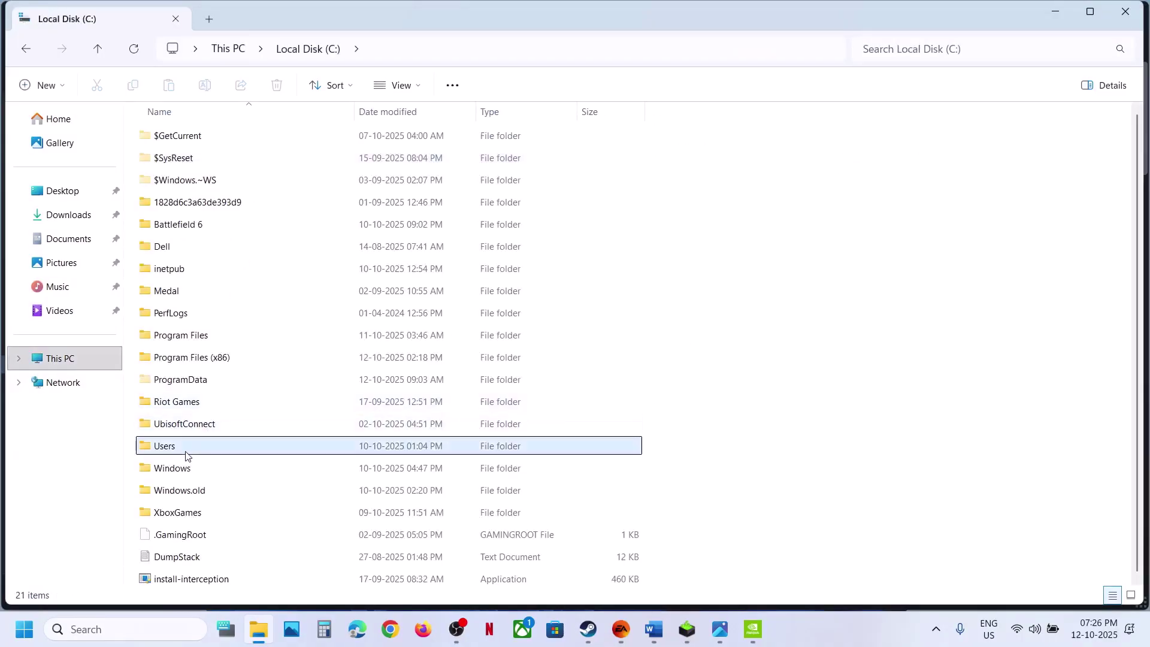
left_click(197, 139)
double_click(196, 139)
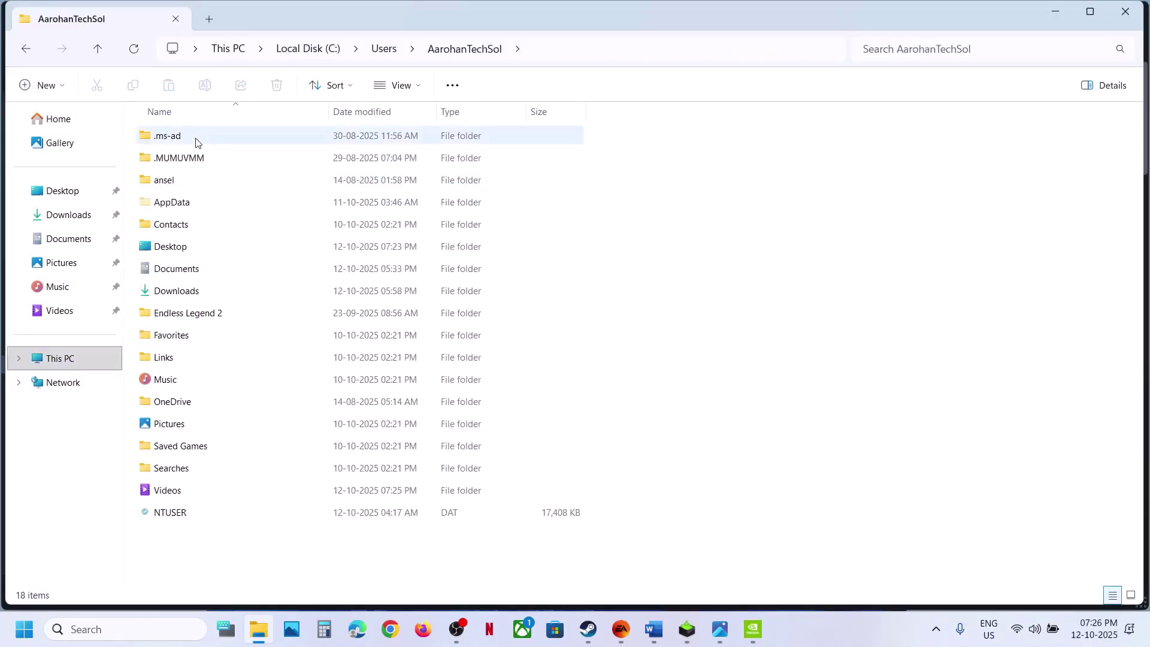
left_click(184, 204)
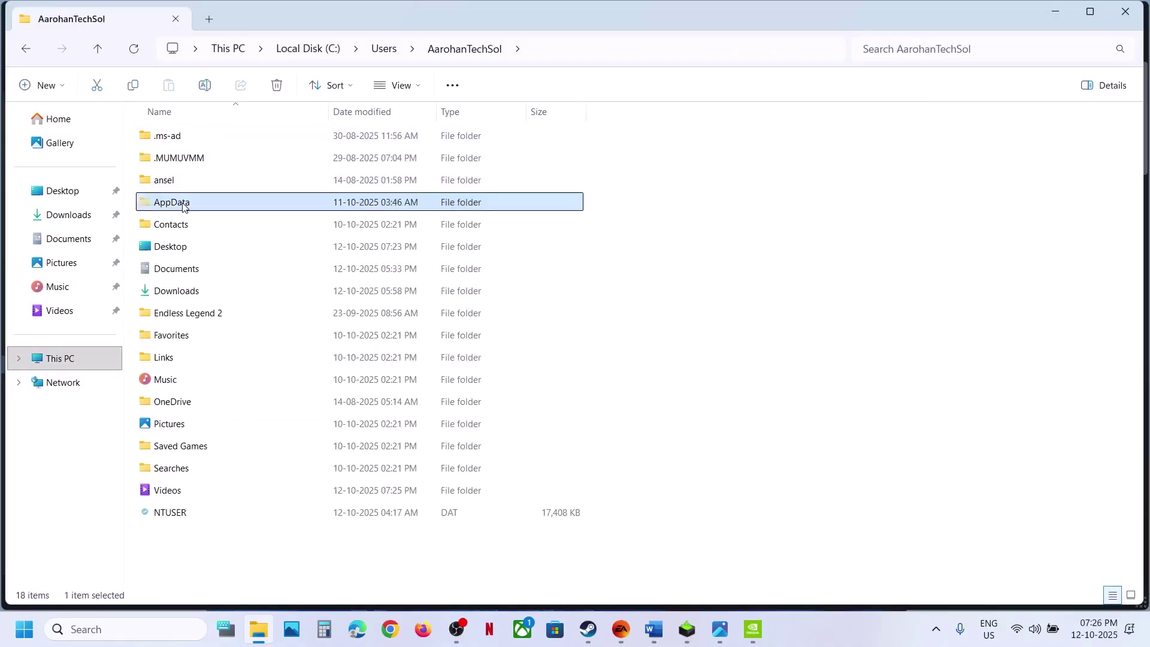
left_click(419, 87)
mouse_move(407, 364)
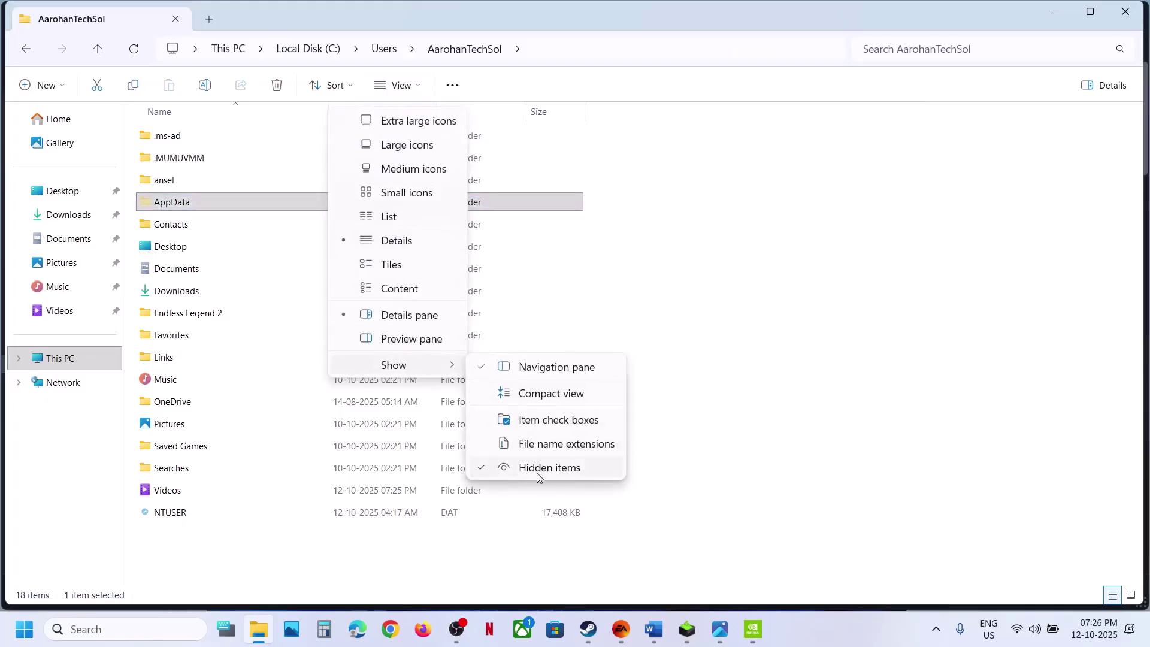
left_click(168, 205)
Open AppData\Local\LittleNightmaresIII\Saved and select the Config folder.
double_click(169, 206)
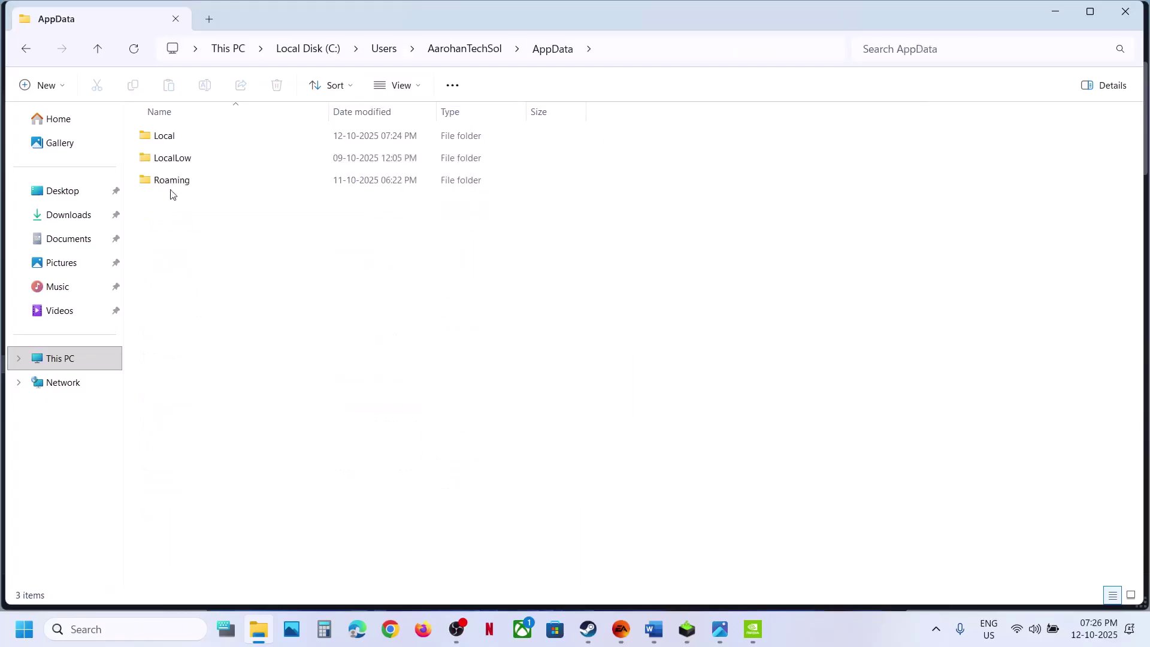
double_click(172, 138)
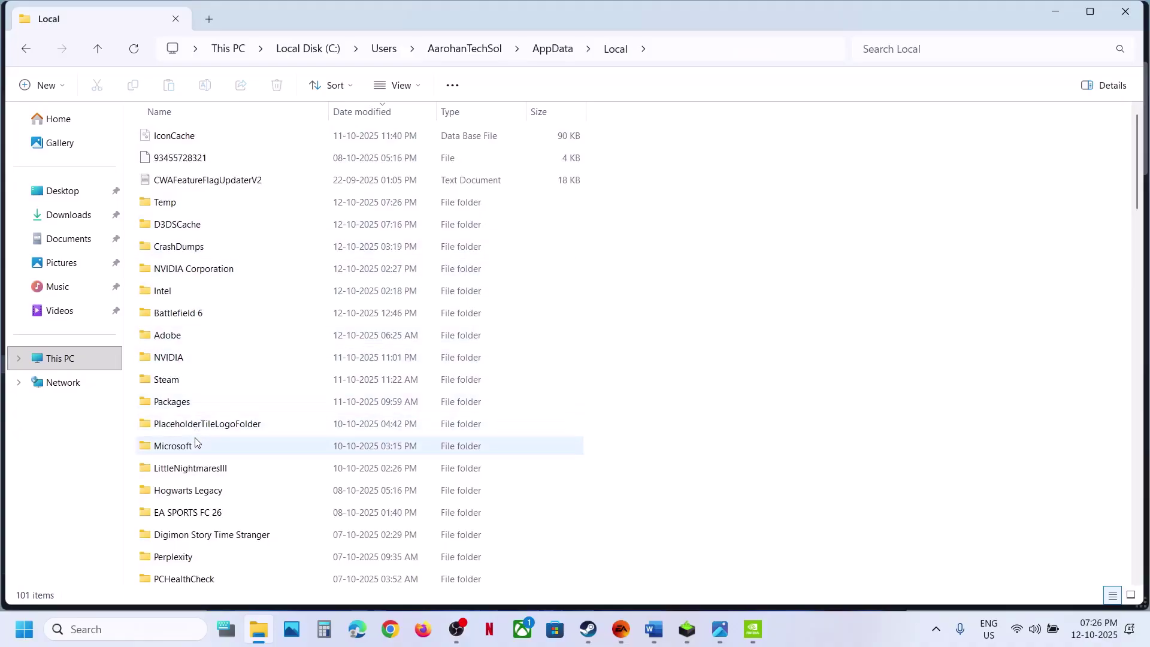
left_click(200, 473)
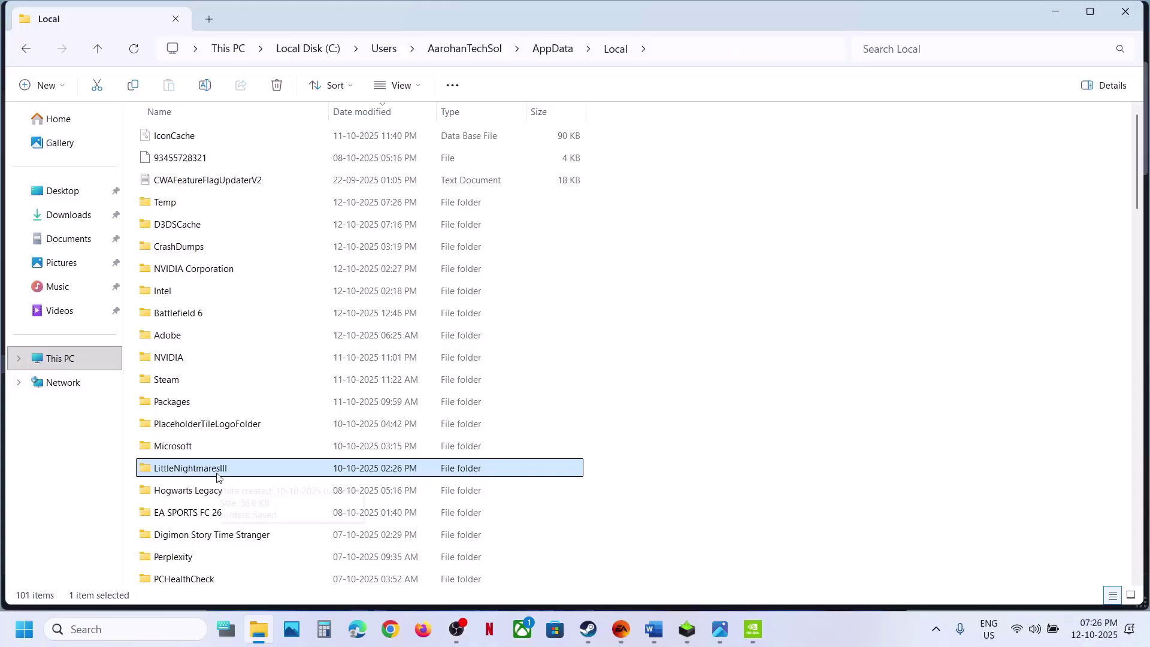
double_click(214, 476)
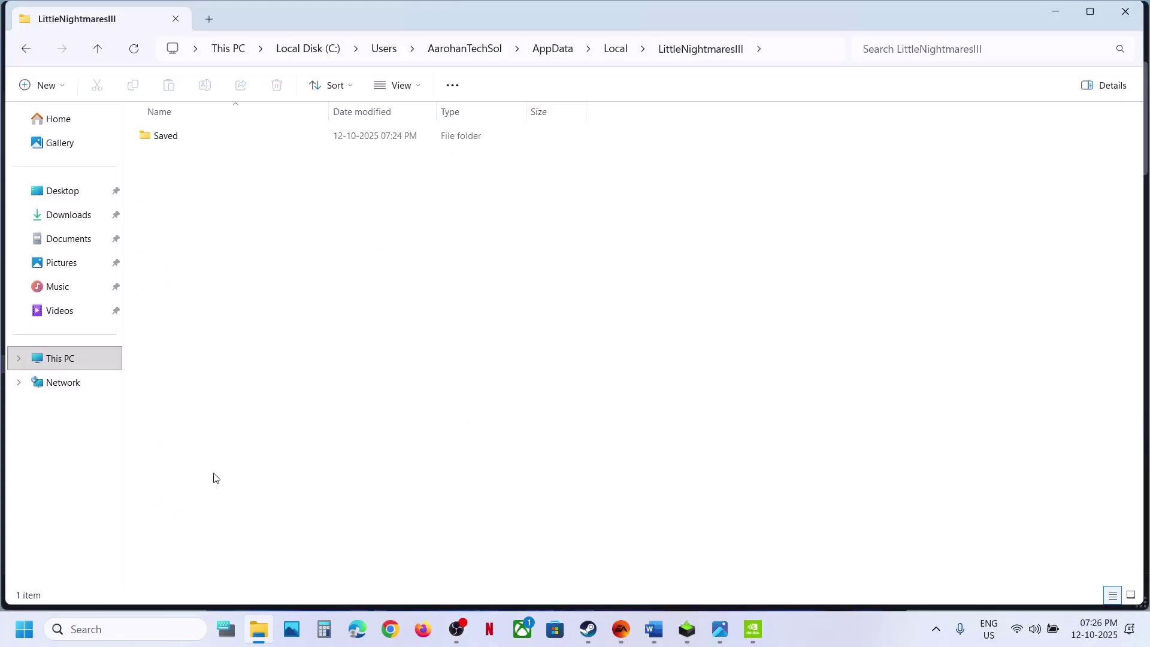
double_click(172, 136)
left_click(173, 137)
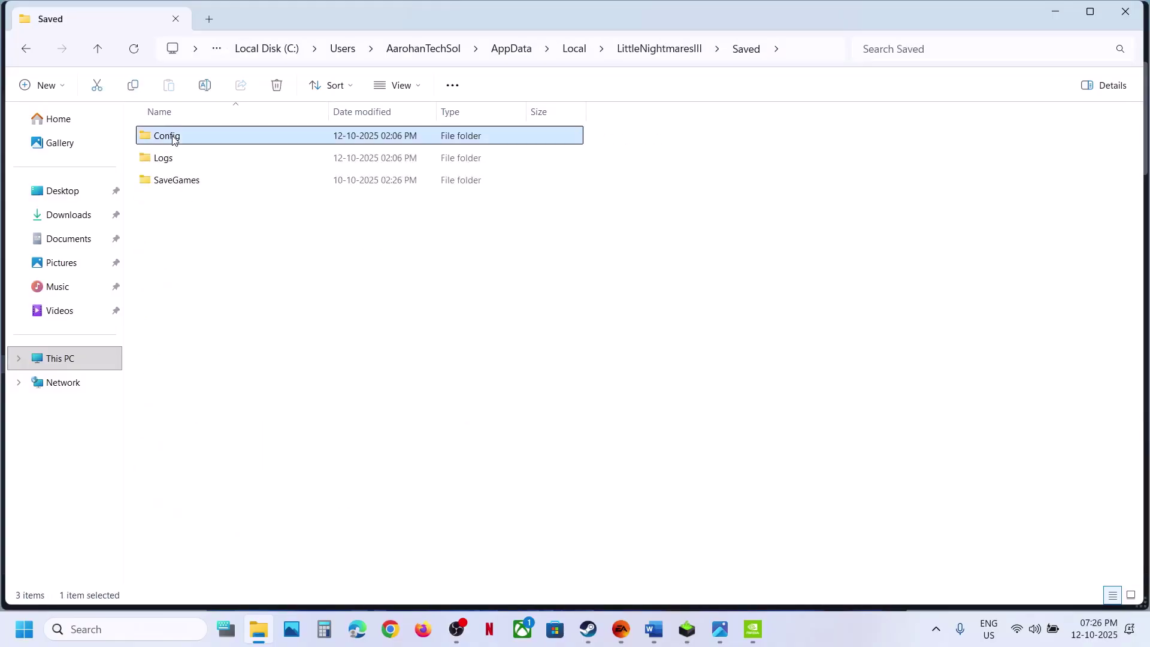
Rename the Config folder to Config.old and return to the Word notes.
right_click(201, 145)
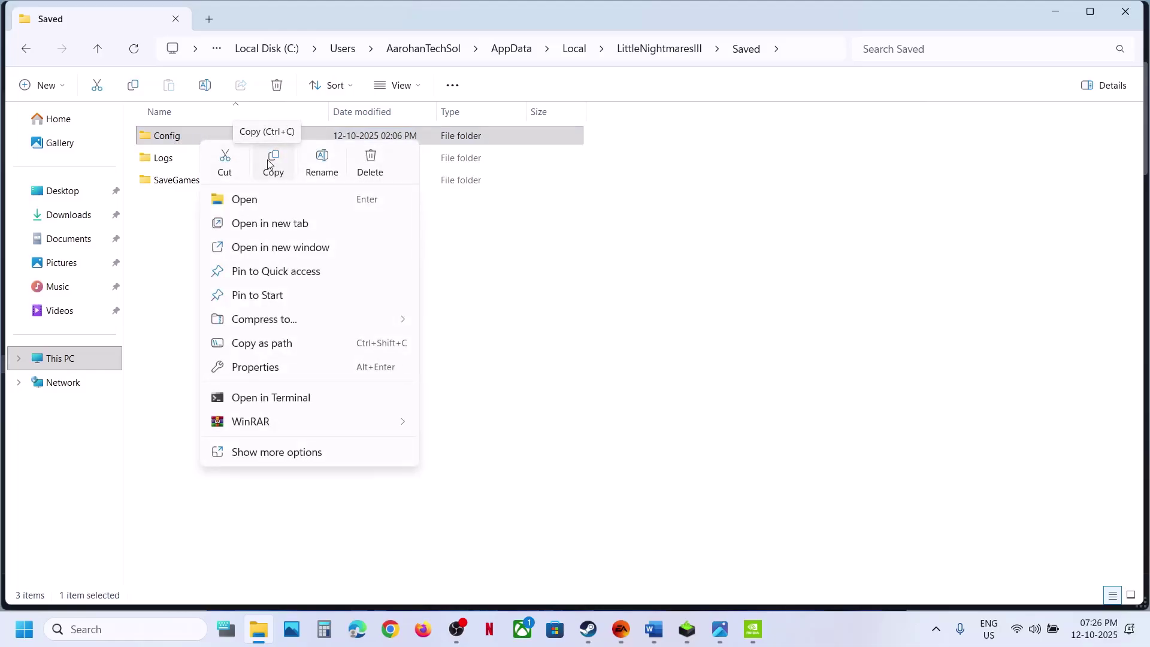
left_click(181, 129)
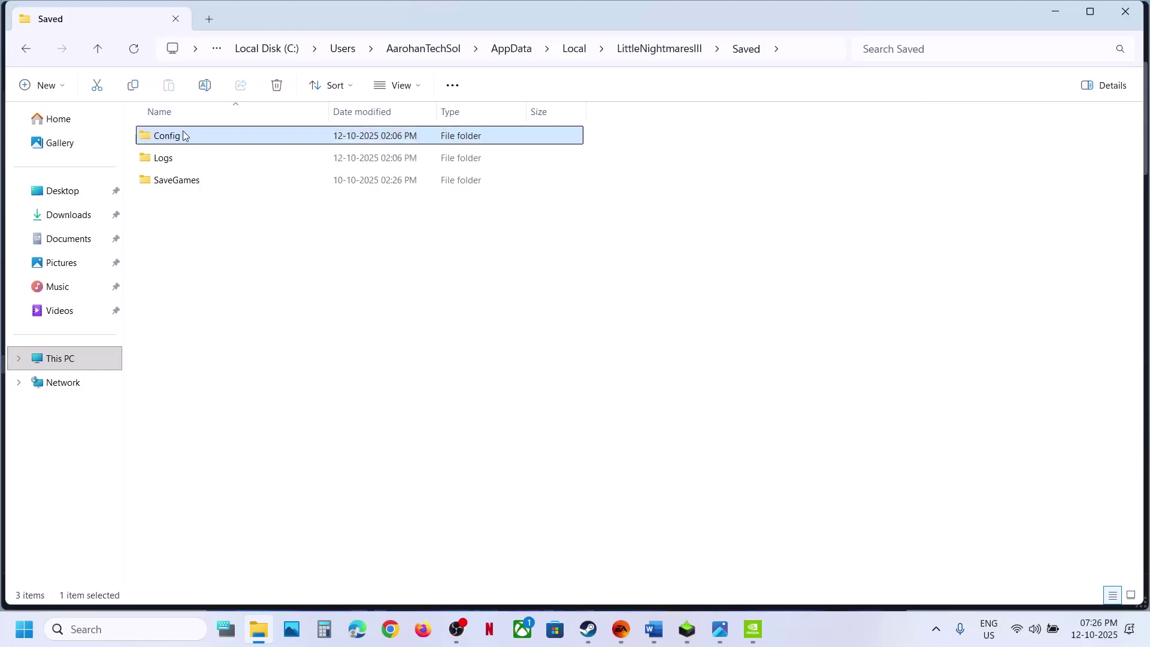
right_click(183, 133)
left_click(308, 151)
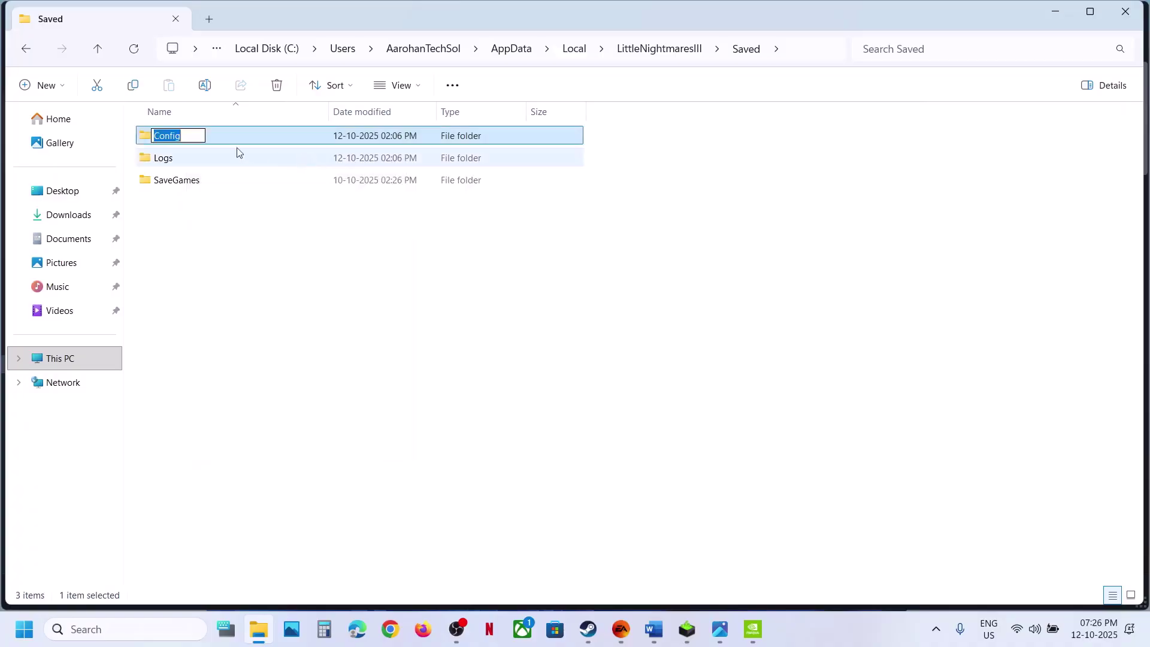
left_click(196, 134)
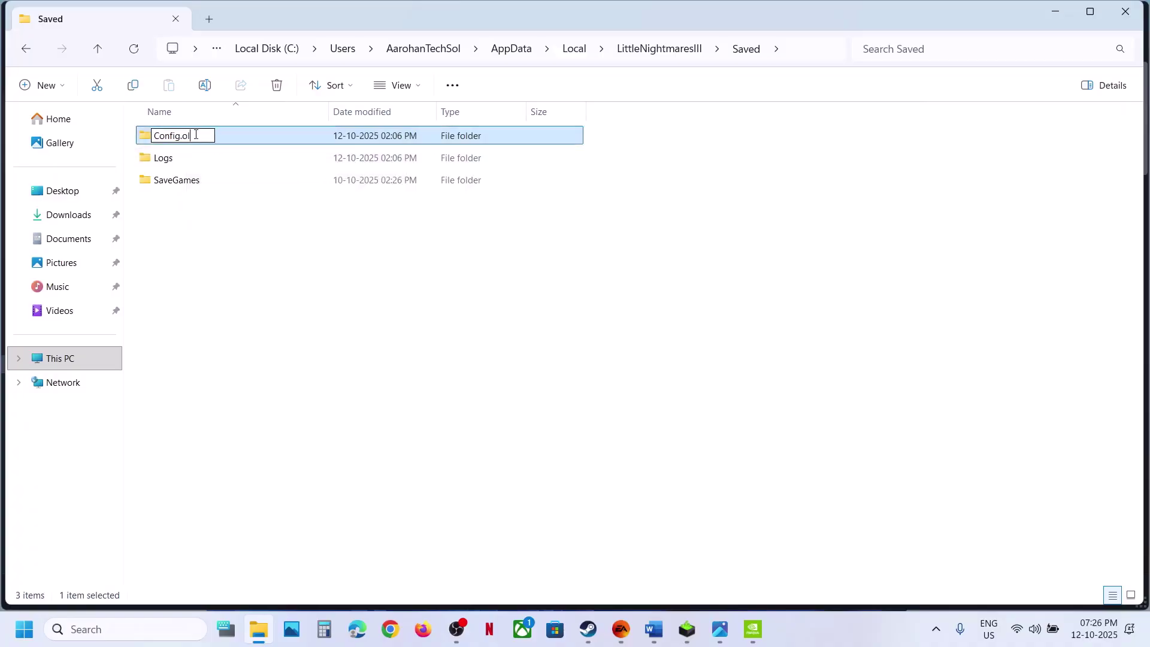
left_click(246, 283)
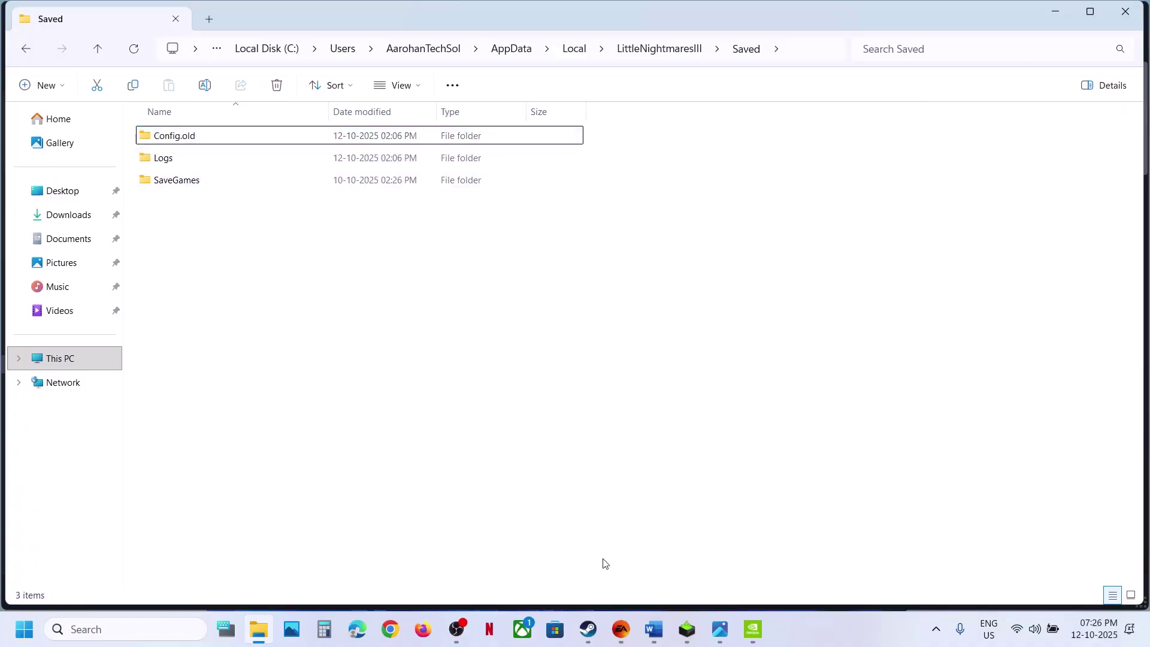
left_click(657, 641)
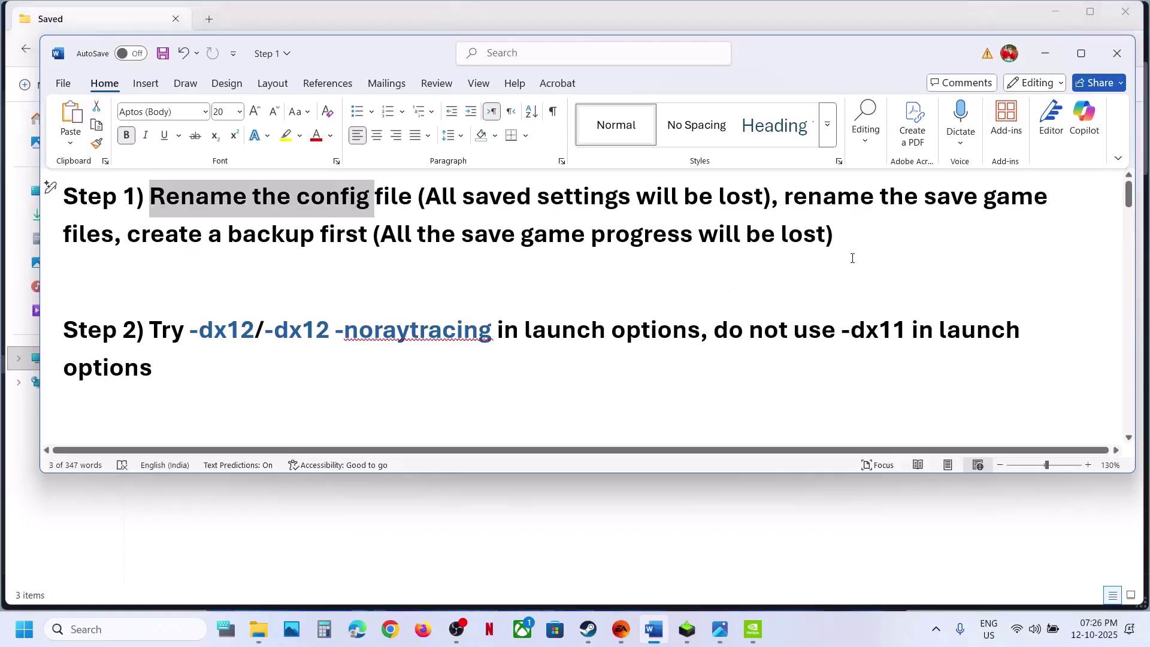
Highlight the lost-save-progress warning, then navigate File Explorer back up to AppData\Local.
left_click_drag(786, 198, 799, 238)
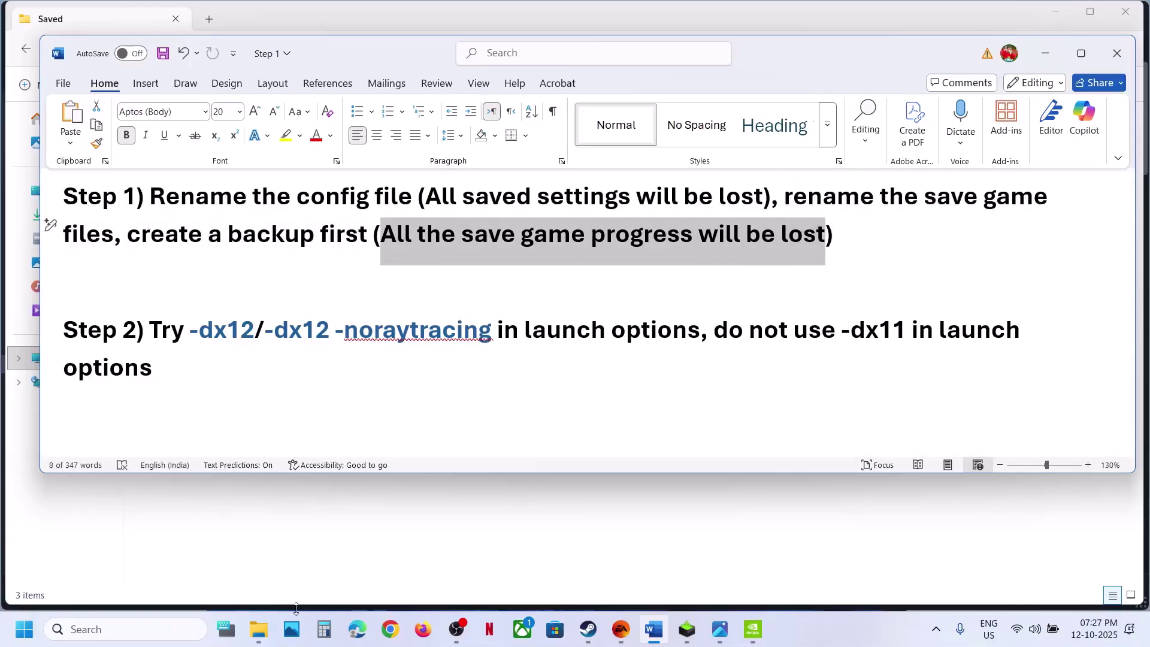
left_click(258, 630)
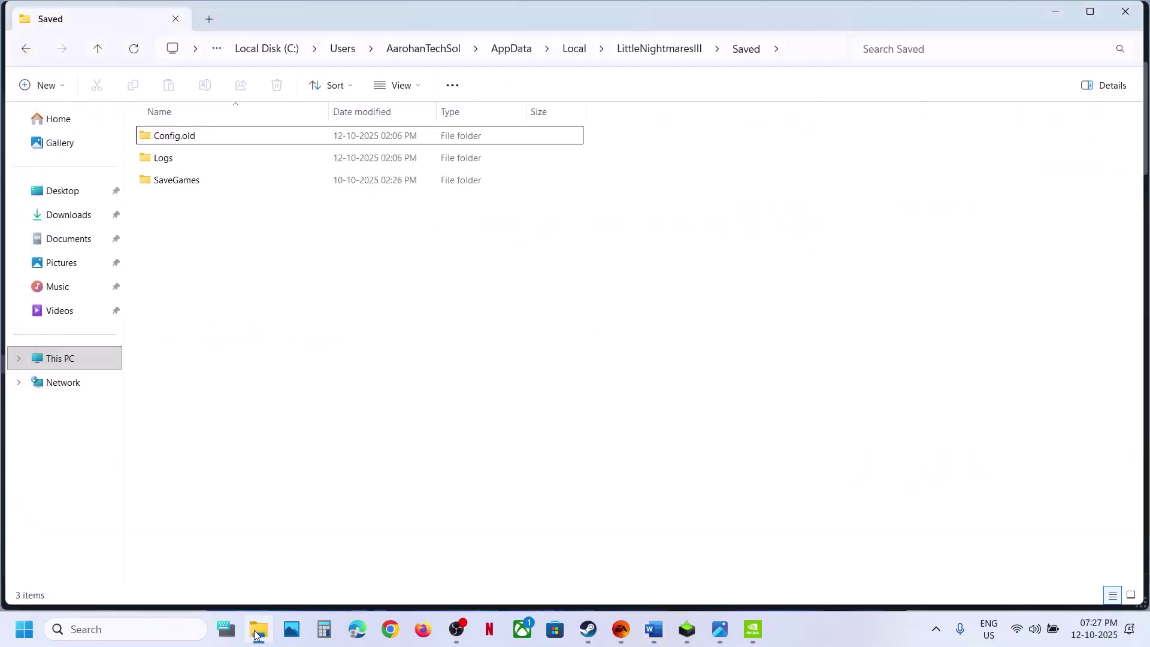
left_click(94, 55)
left_click(95, 55)
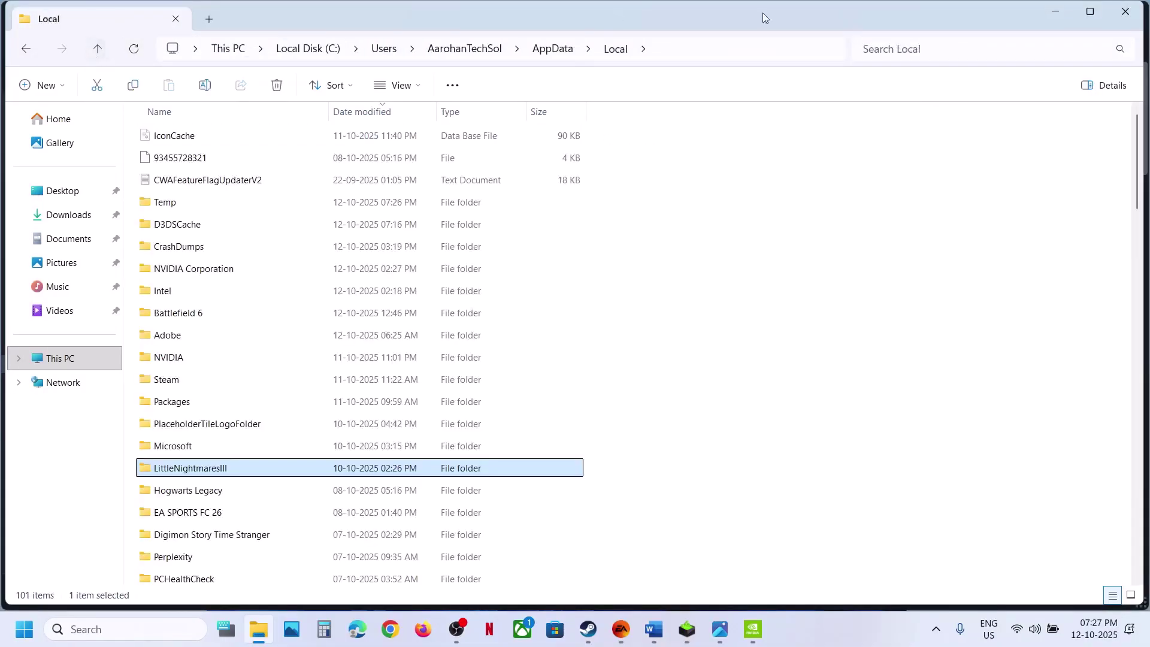
left_click(717, 54)
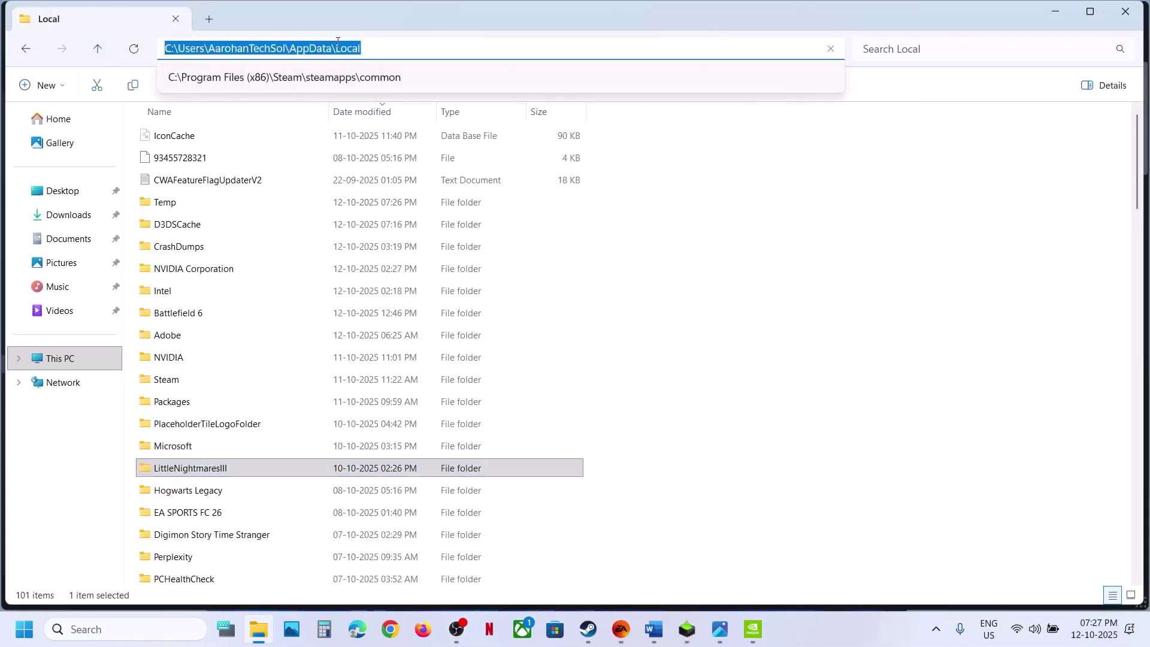
left_click(203, 471)
Copy the LittleNightmaresIII folder and paste a backup onto the desktop.
right_click(203, 471)
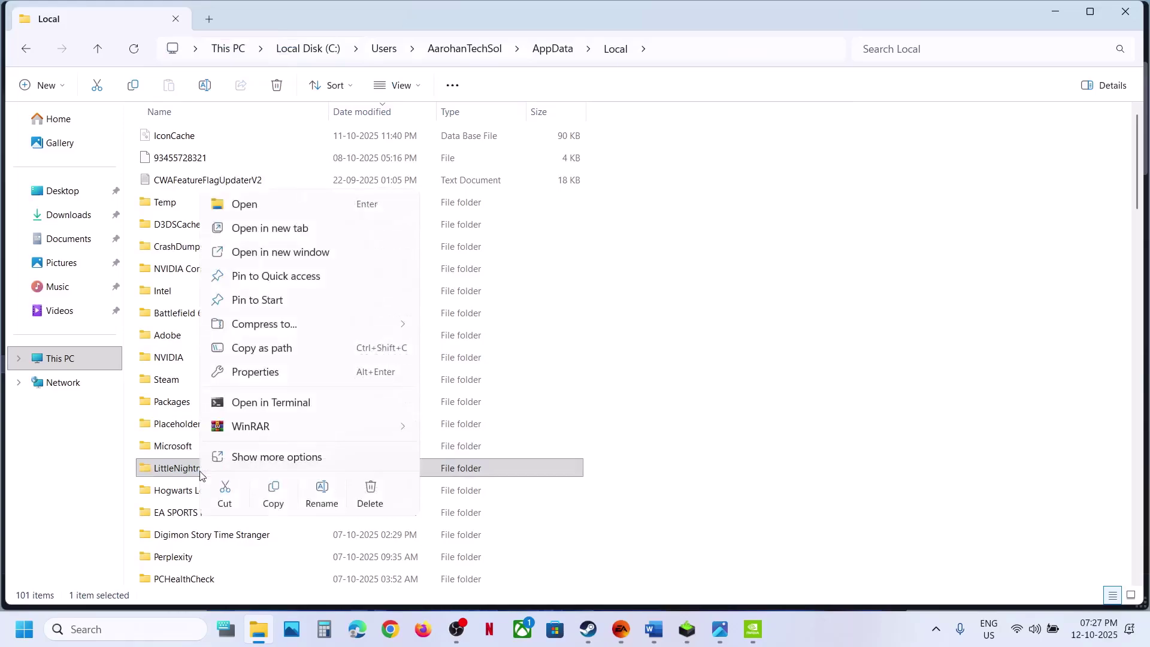
left_click(269, 501)
key("super+d")
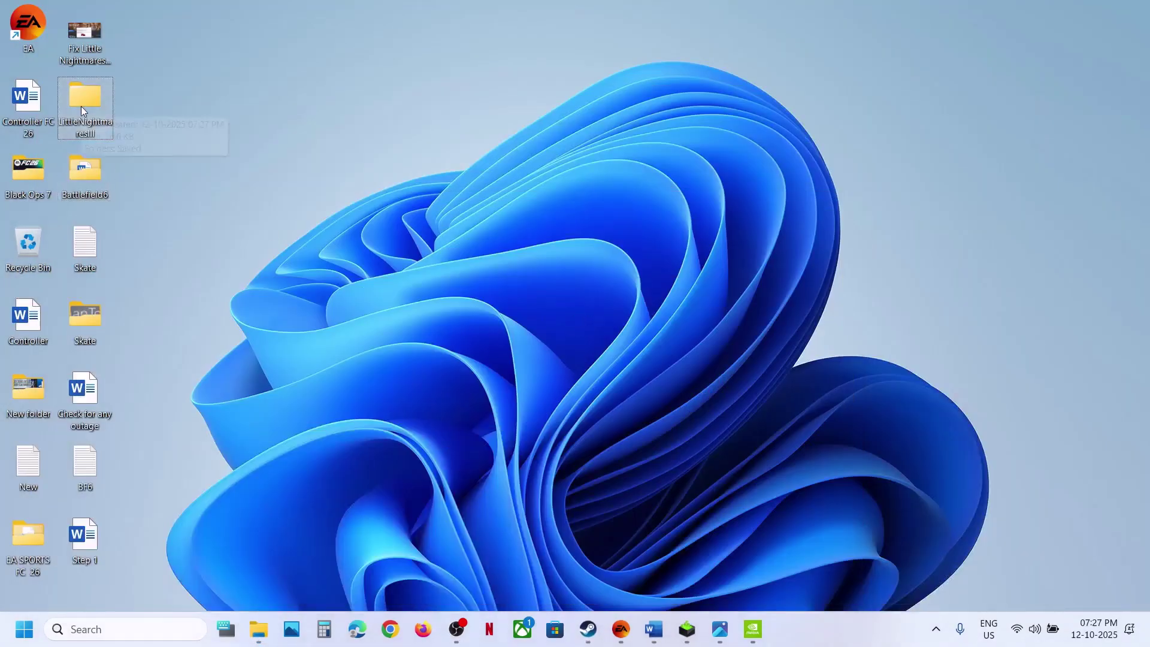
key("ctrl+v")
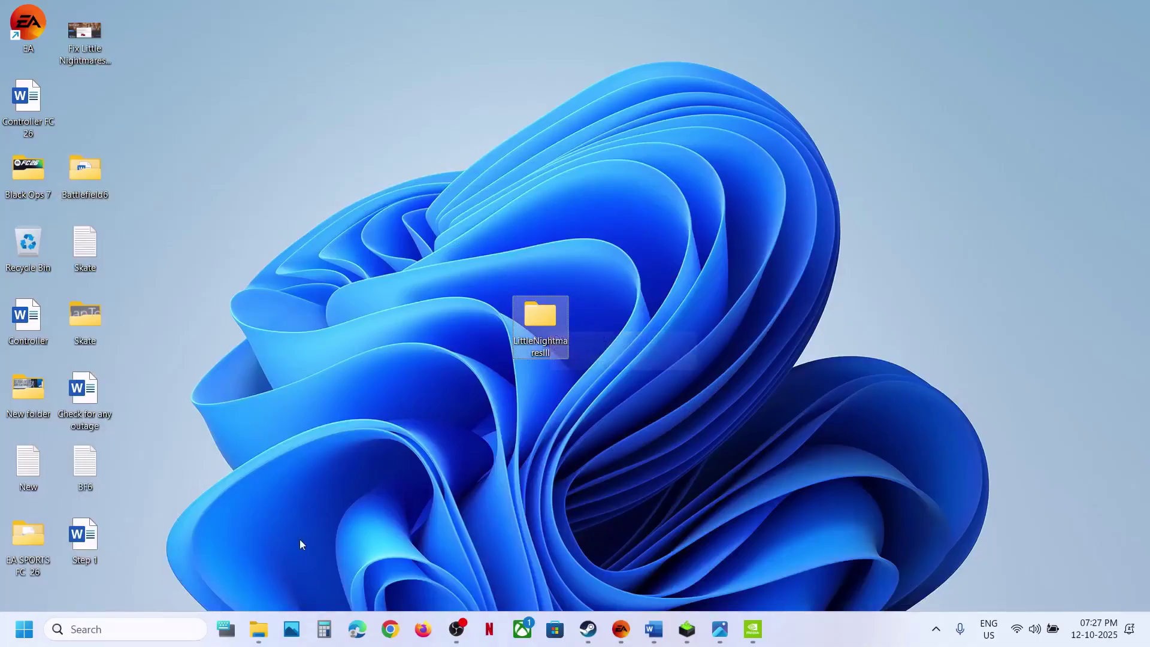
Rename the original folder to LittleNightmaresIII.old and close File Explorer.
left_click(259, 628)
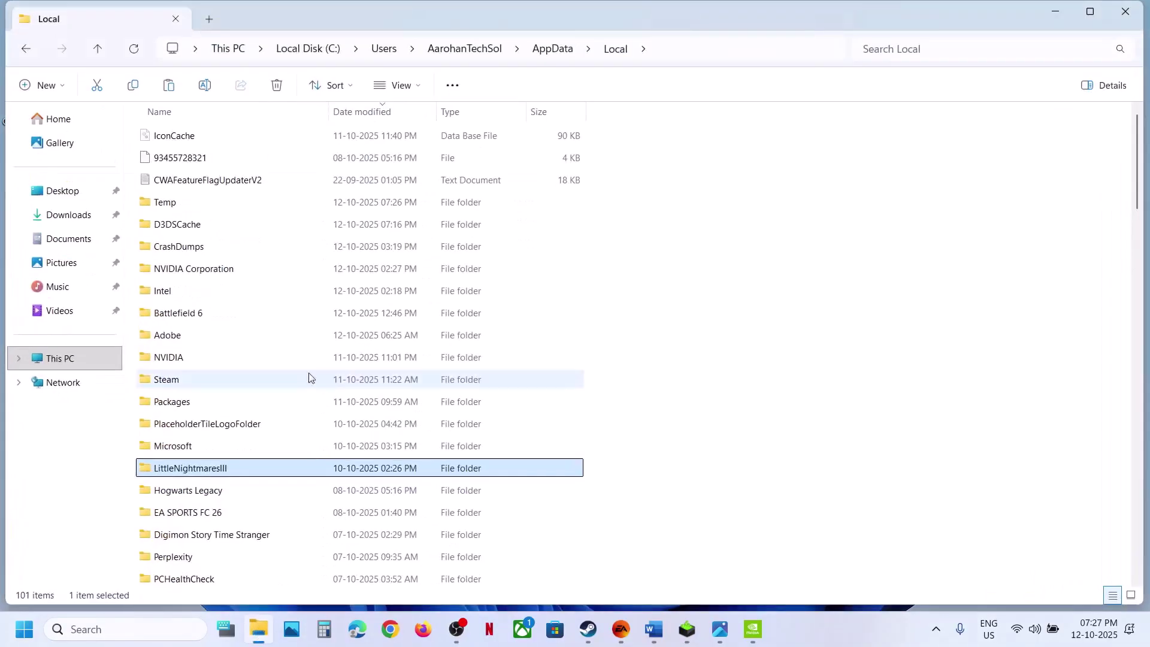
right_click(175, 469)
left_click(344, 491)
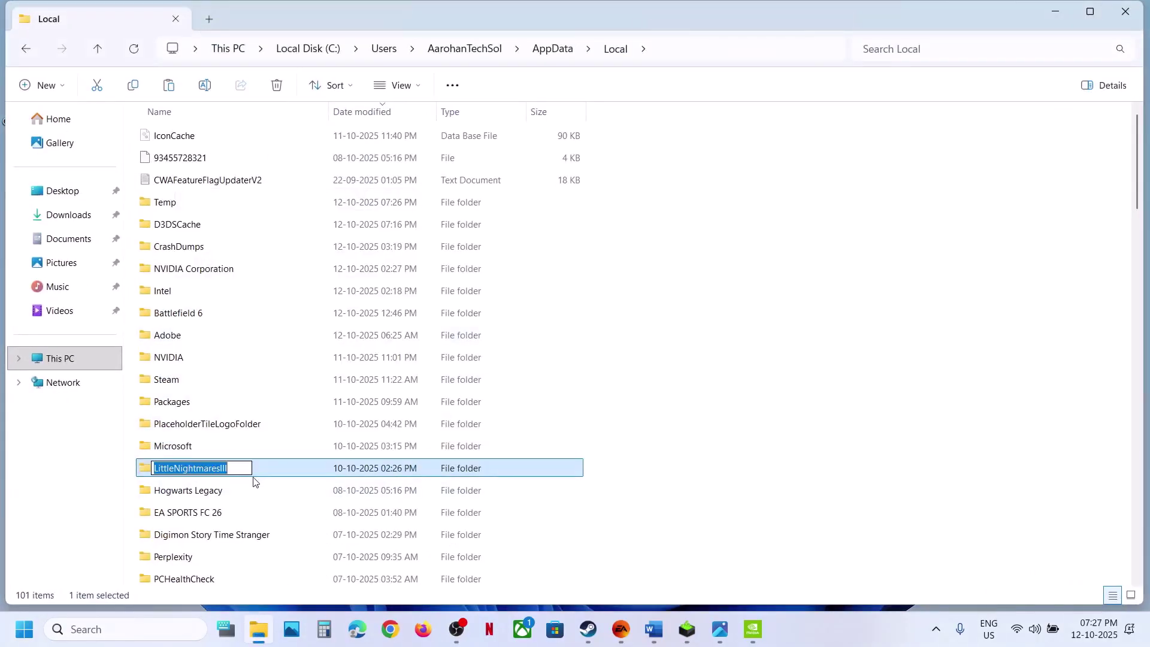
left_click(241, 471)
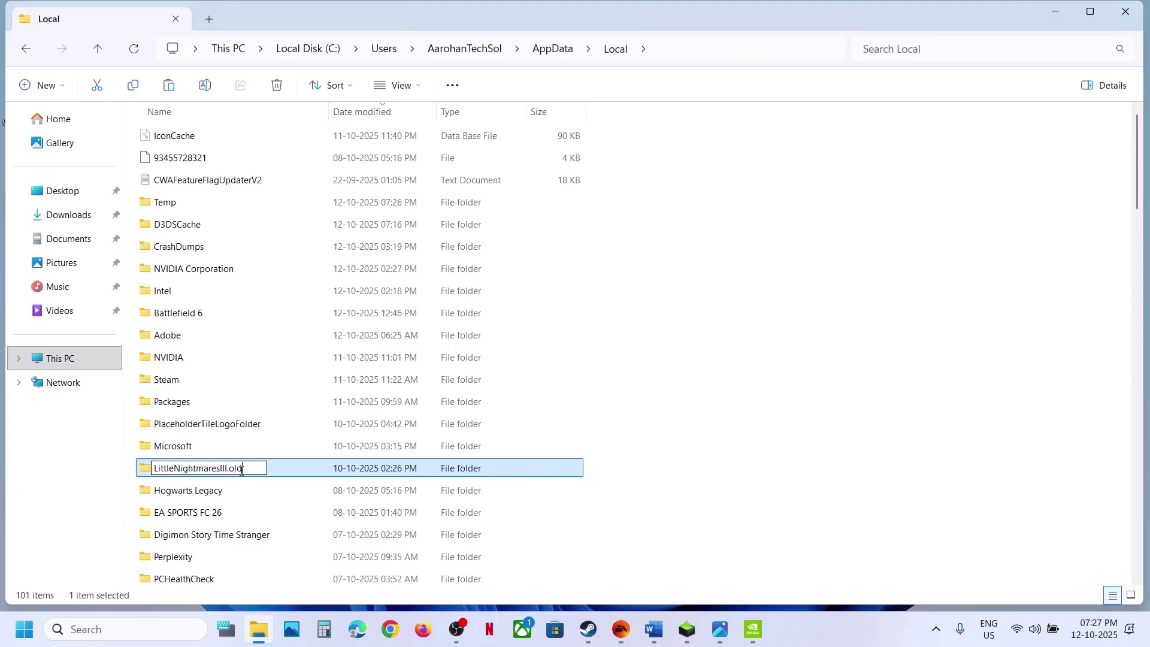
left_click(993, 420)
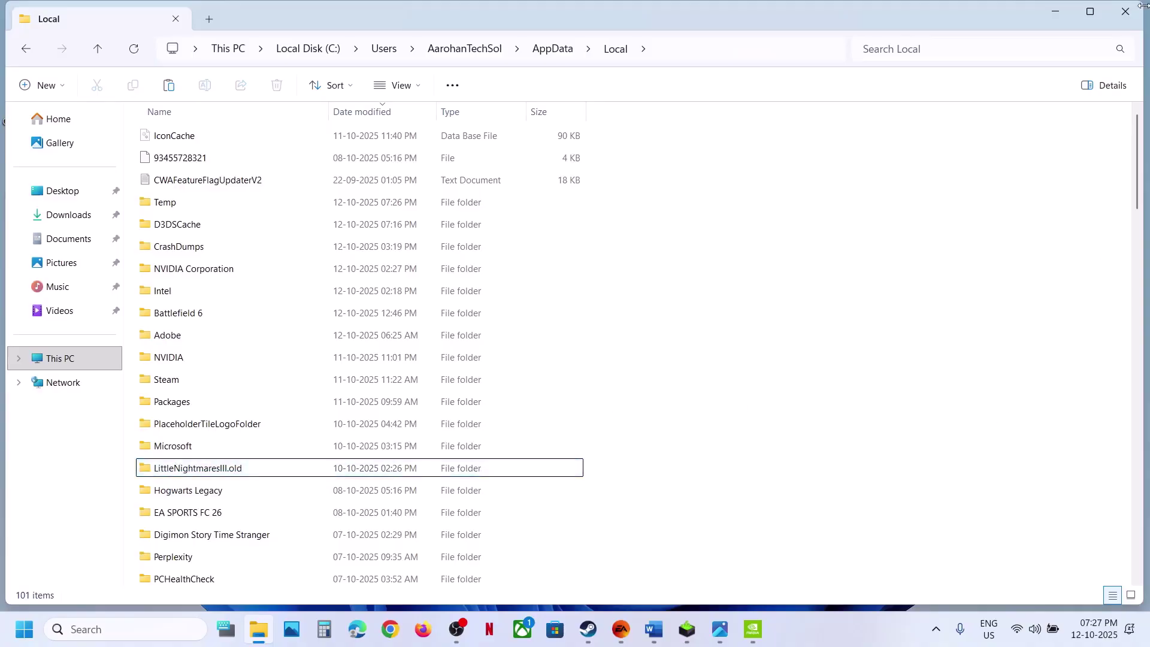
left_click(1128, 17)
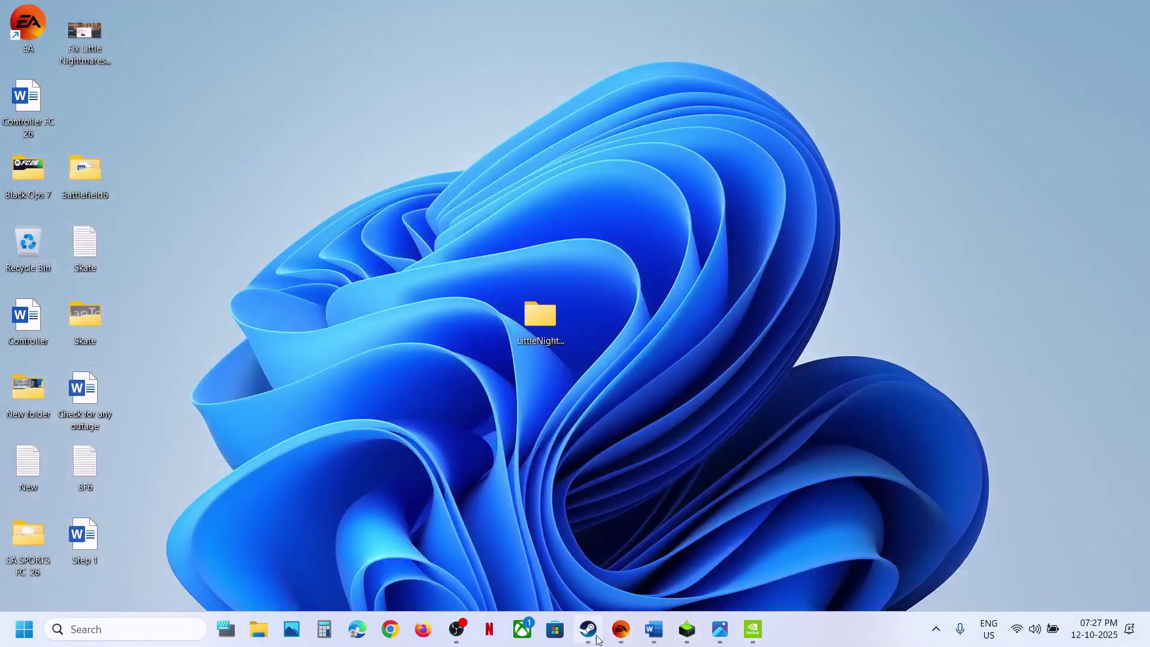
left_click(588, 628)
Open Little Nightmares III's properties and edit its existing -dx12 launch option.
left_click(652, 628)
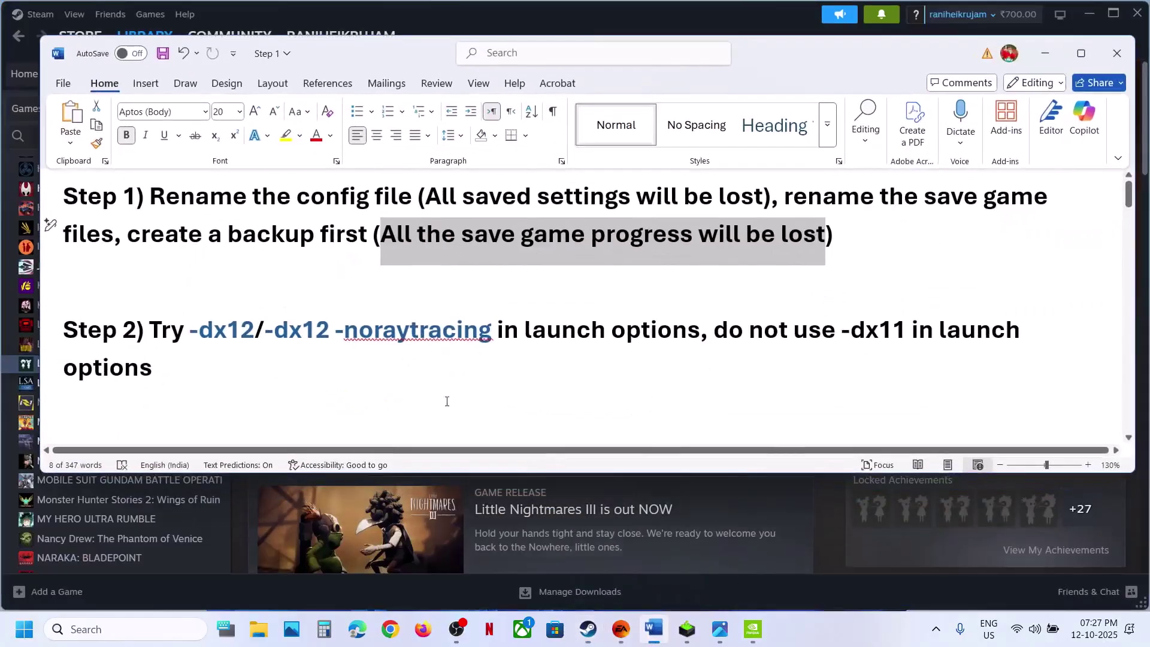
left_click(829, 545)
right_click(174, 365)
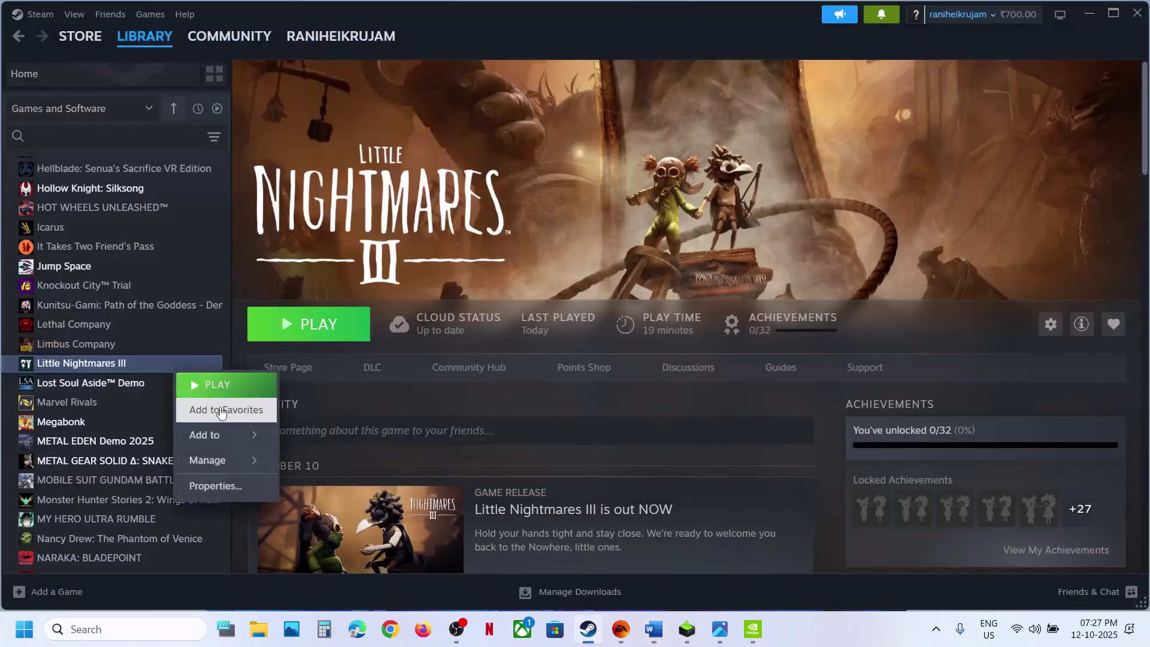
left_click(232, 476)
left_click(487, 421)
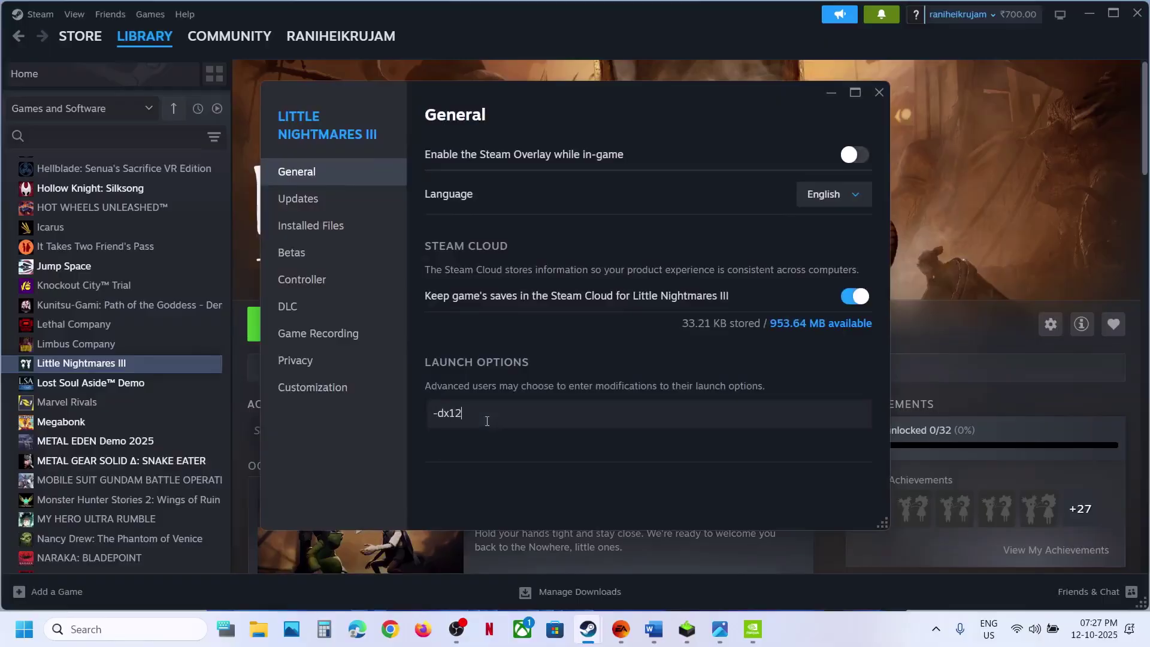
left_click(498, 416)
Paste '-dx12 -noraytracing' from the notes into Launch Options, remove a stray slash, and close.
left_click(654, 629)
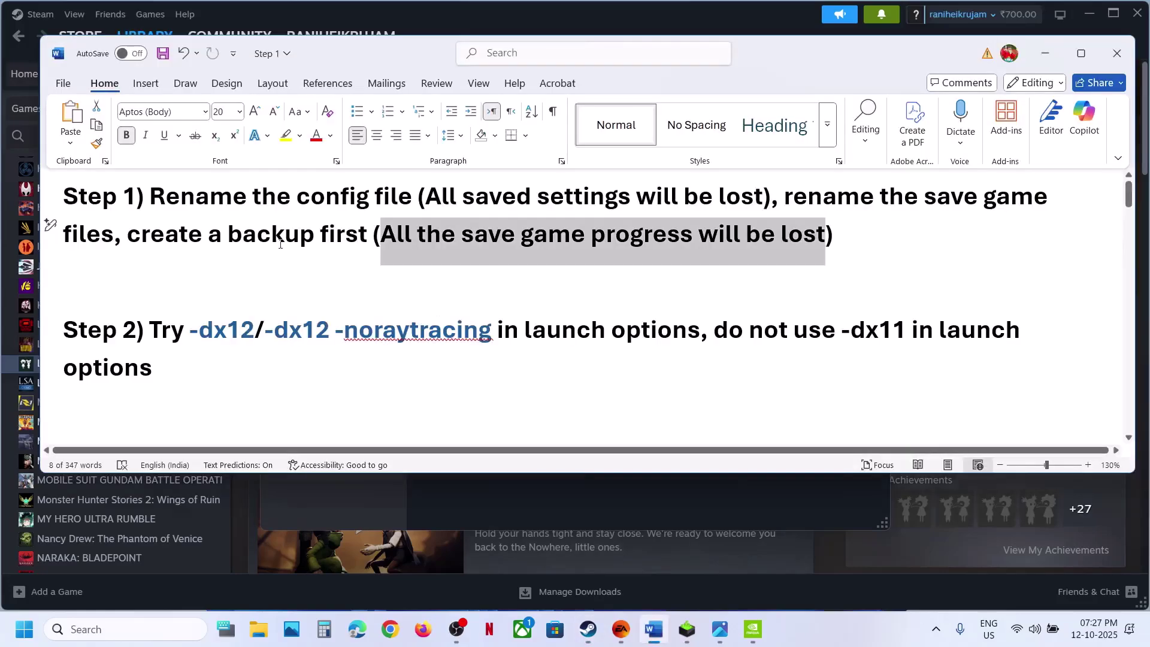
left_click_drag(269, 332, 387, 333)
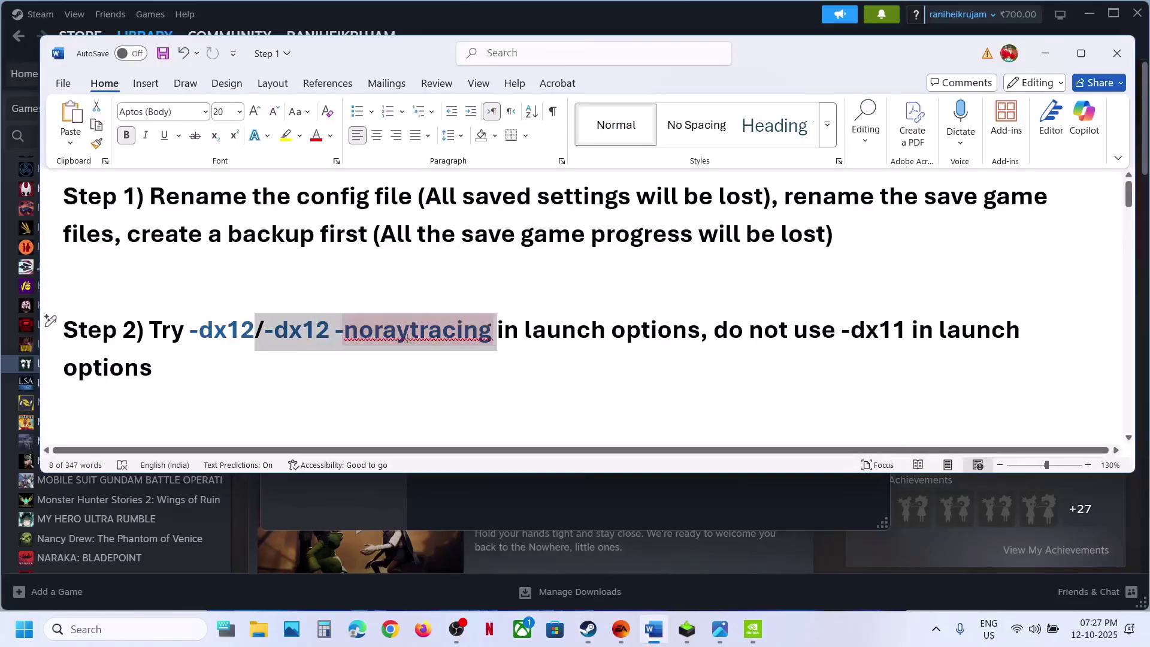
key("alt+Tab")
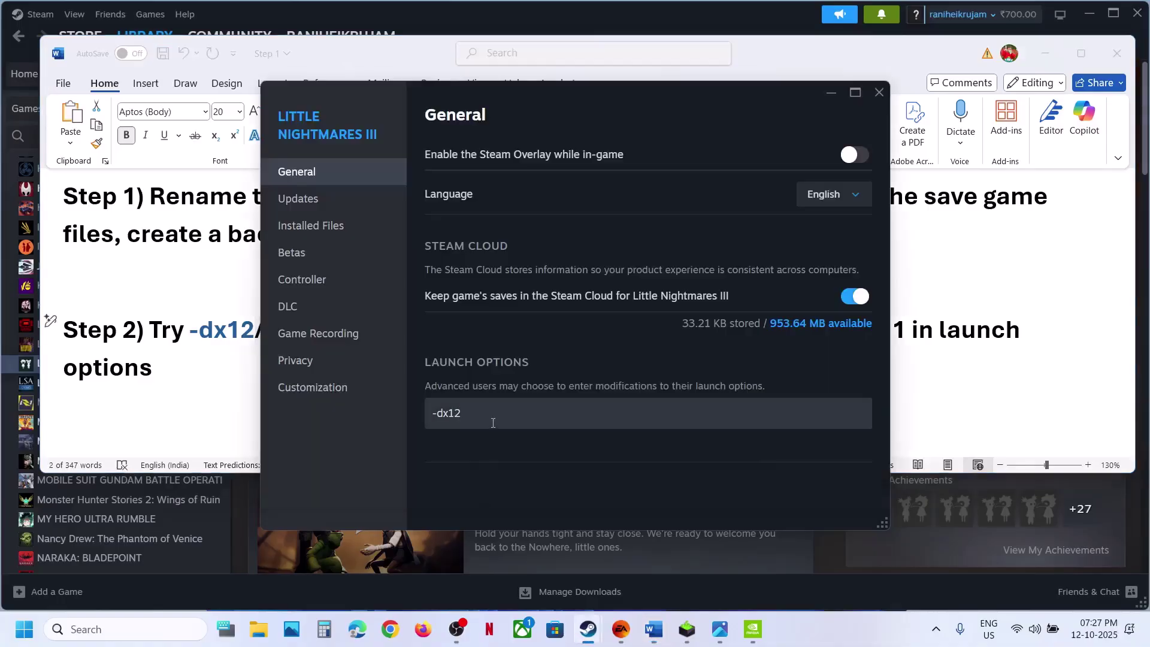
left_click(493, 423)
key("ctrl+a")
key("ctrl+v")
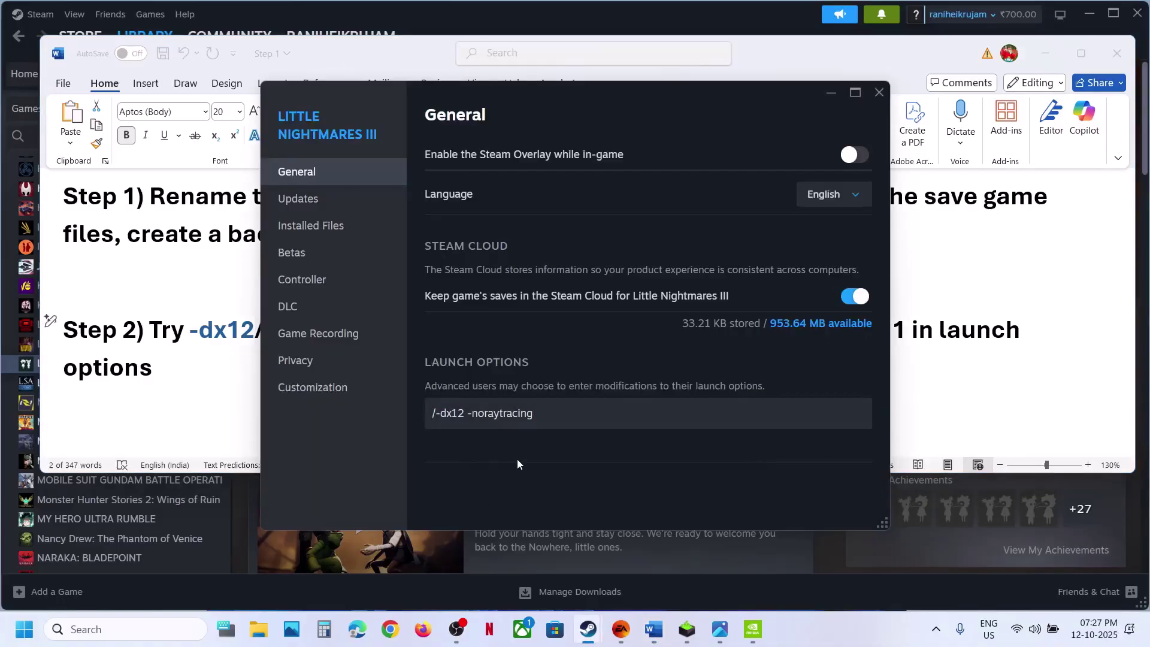
left_click(438, 413)
key("BackSpace")
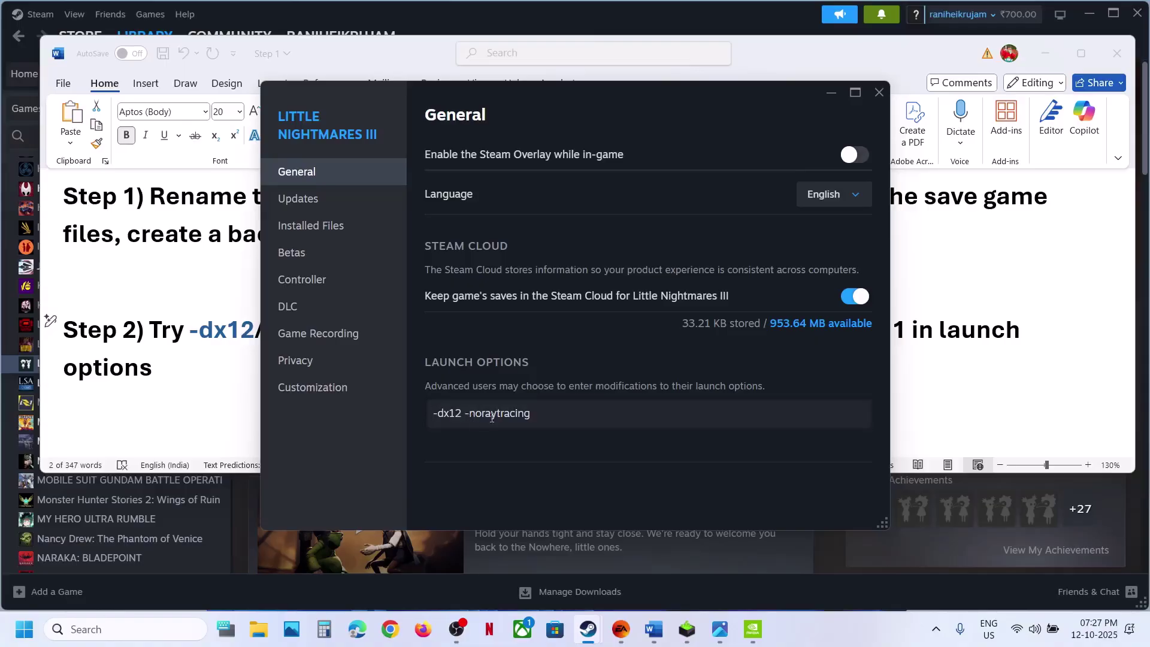
left_click(537, 445)
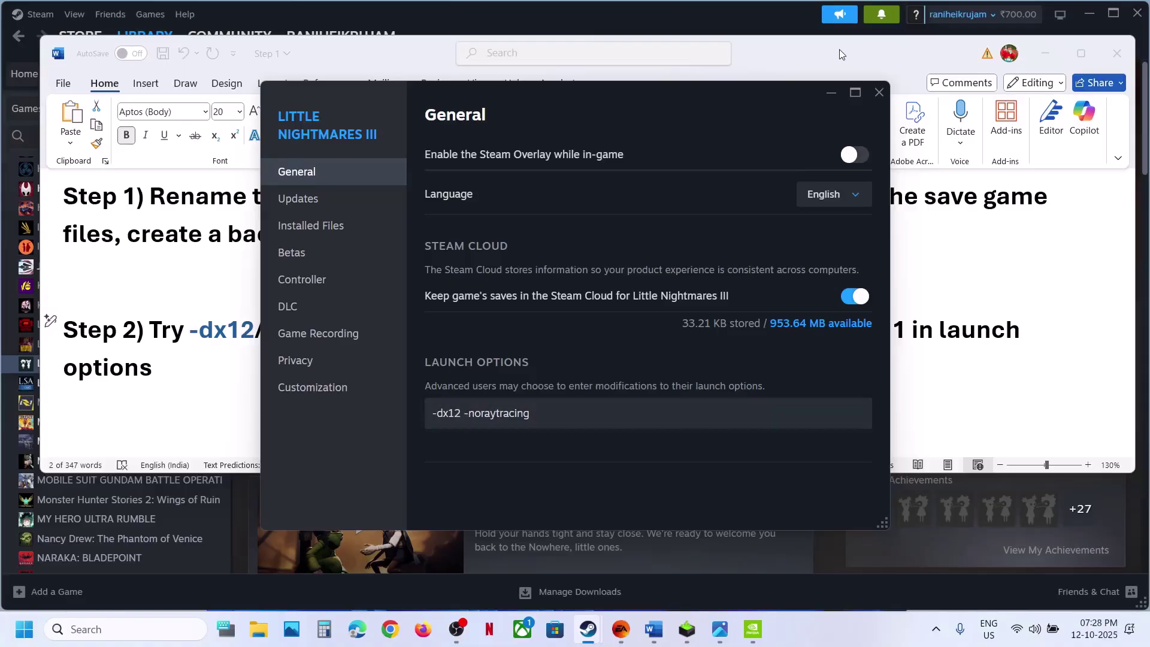
left_click(879, 93)
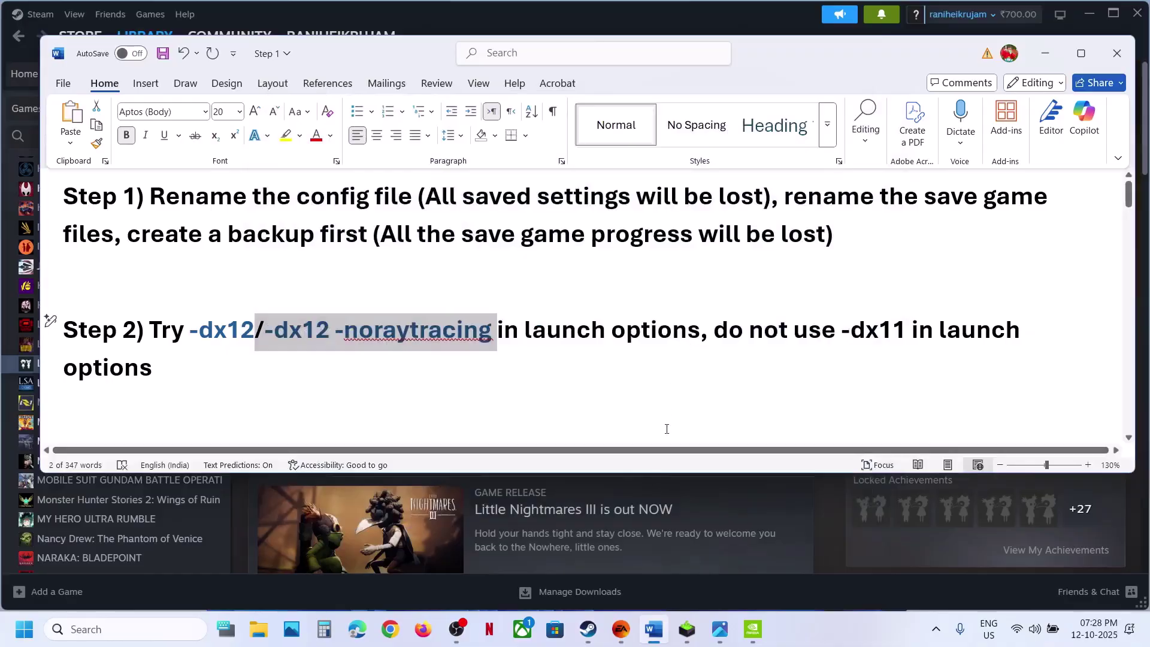
Reopen the game's properties and delete all launch options text, leaving it empty.
left_click(818, 503)
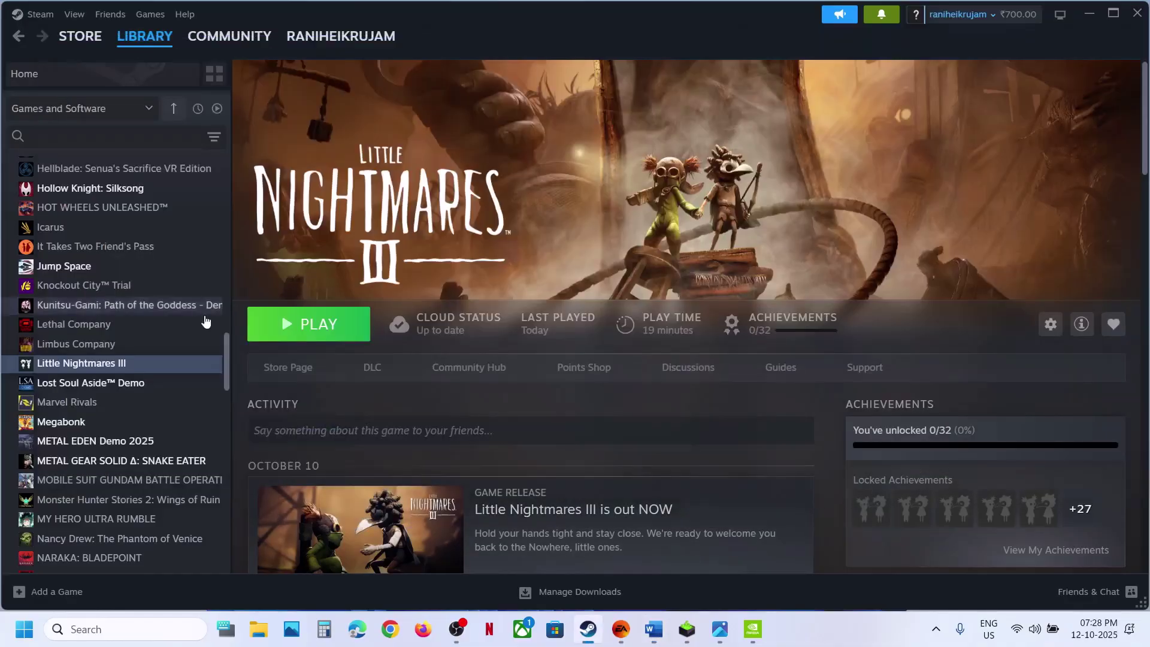
right_click(137, 365)
left_click(192, 482)
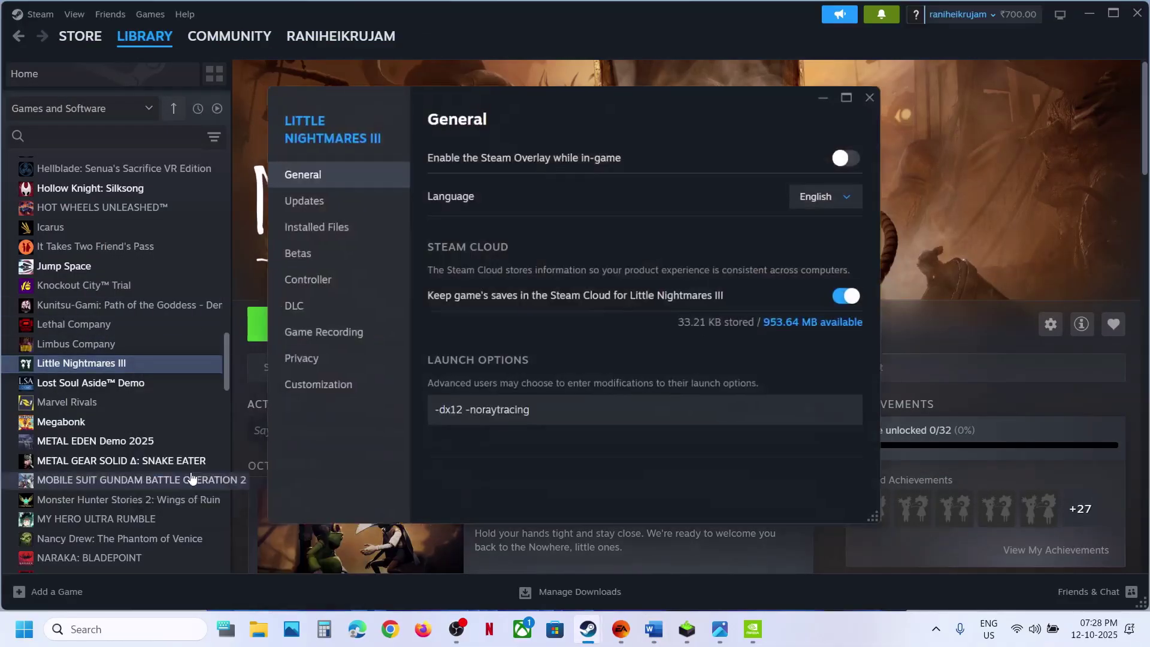
left_click_drag(534, 414, 361, 425)
key("BackSpace")
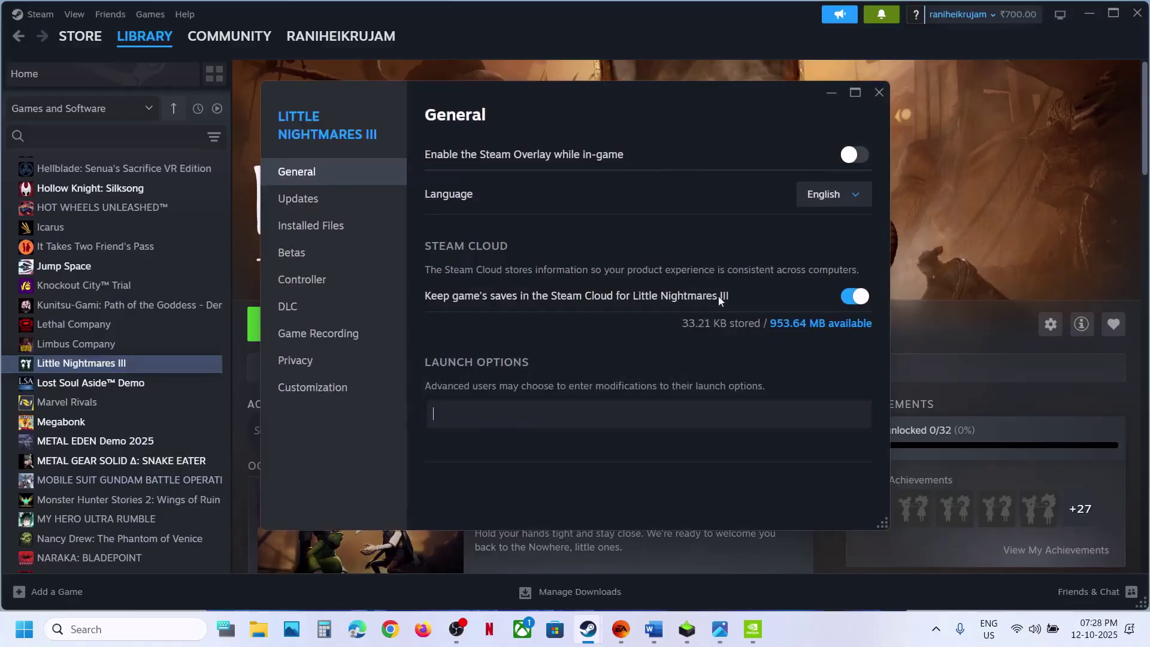
left_click(879, 92)
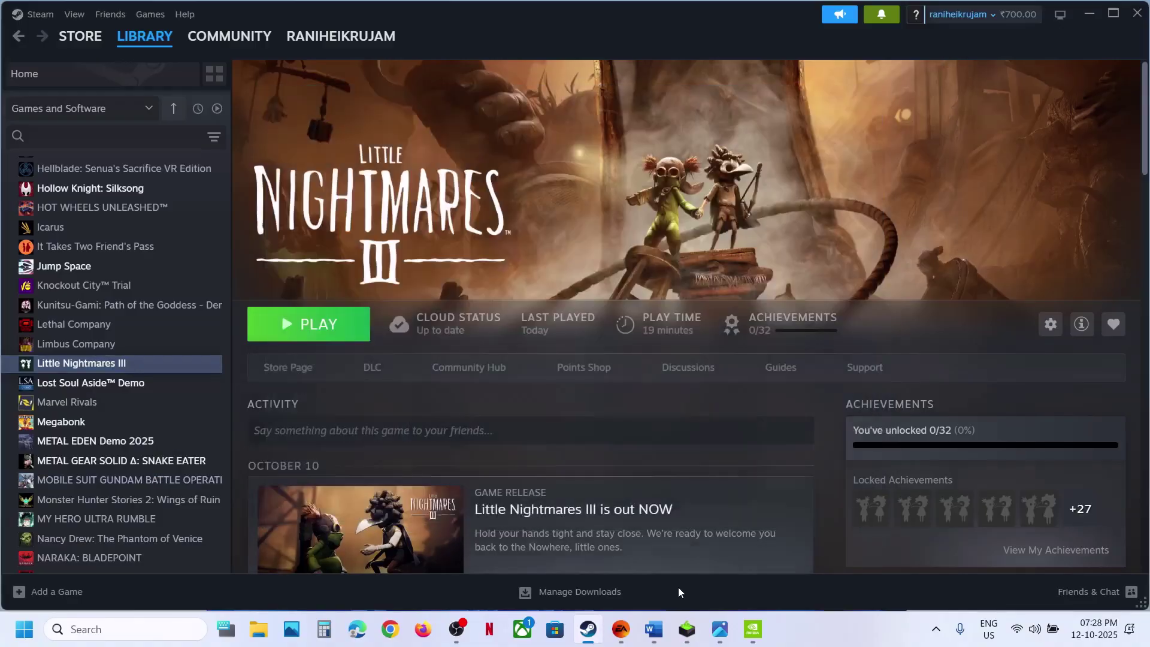
left_click(654, 635)
scroll(382, 367, "down", 3)
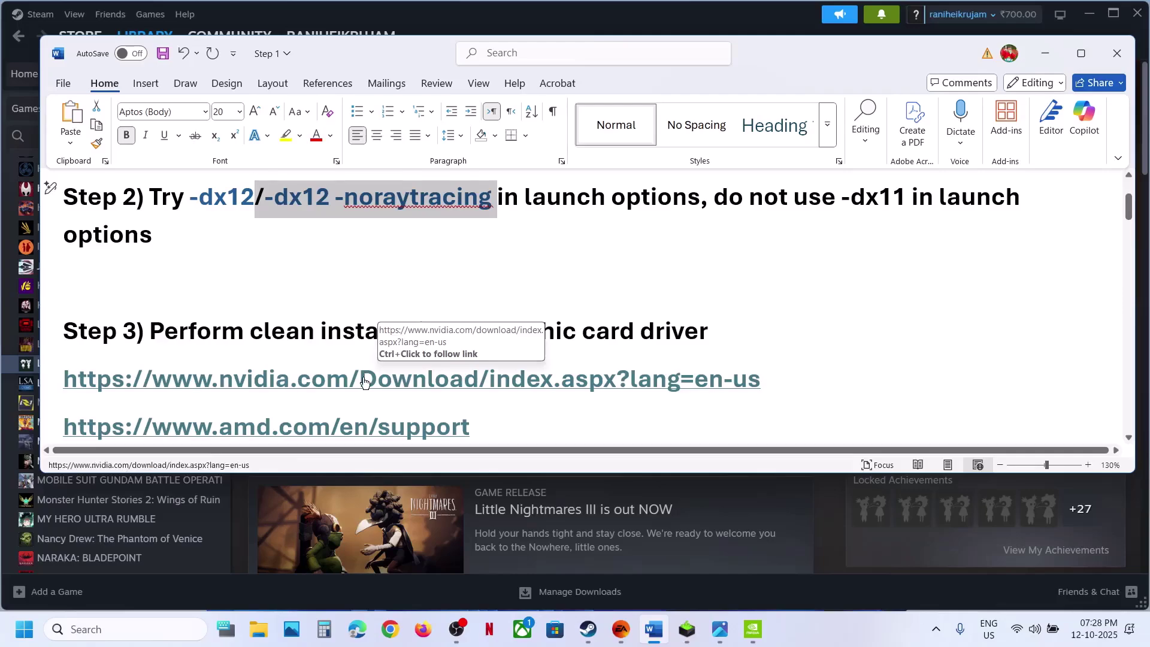
Follow the NVIDIA driver link and search drivers for the GeForce RTX 3050 Laptop GPU.
left_click(364, 382, "ctrl")
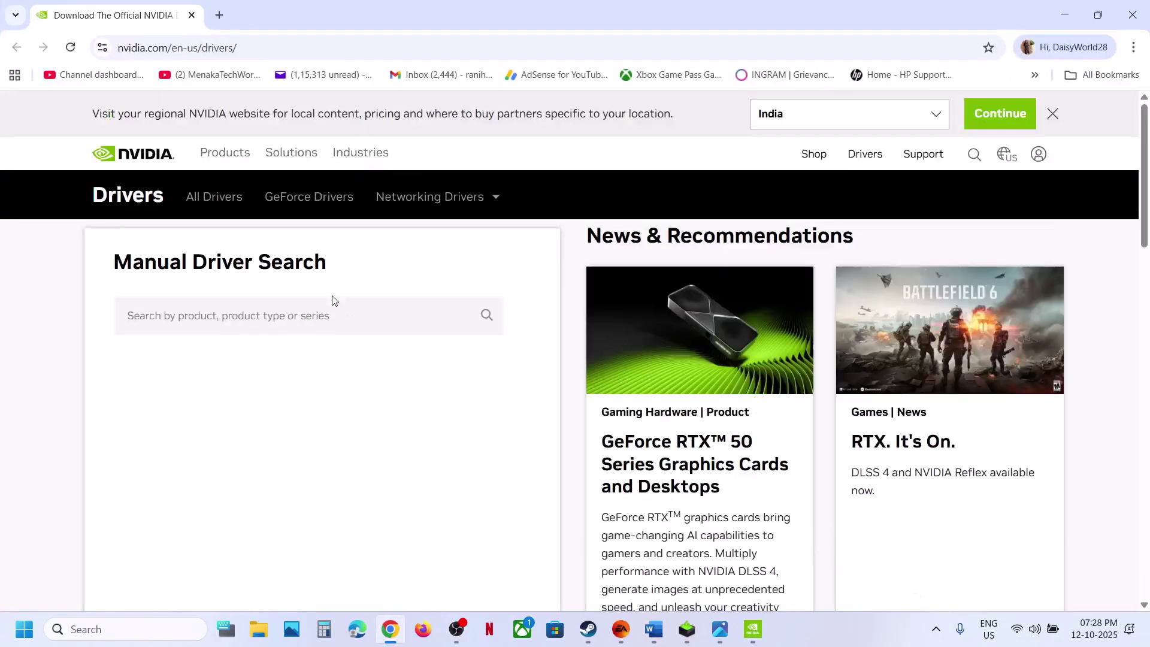
scroll(303, 354, "down", 5)
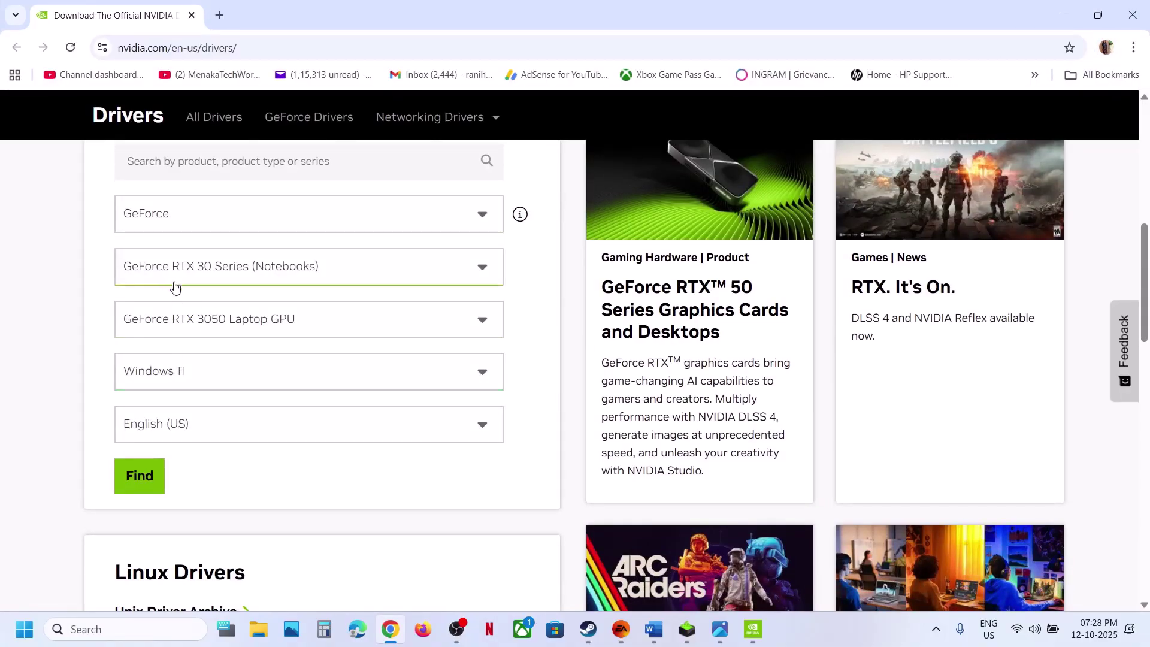
left_click(140, 490)
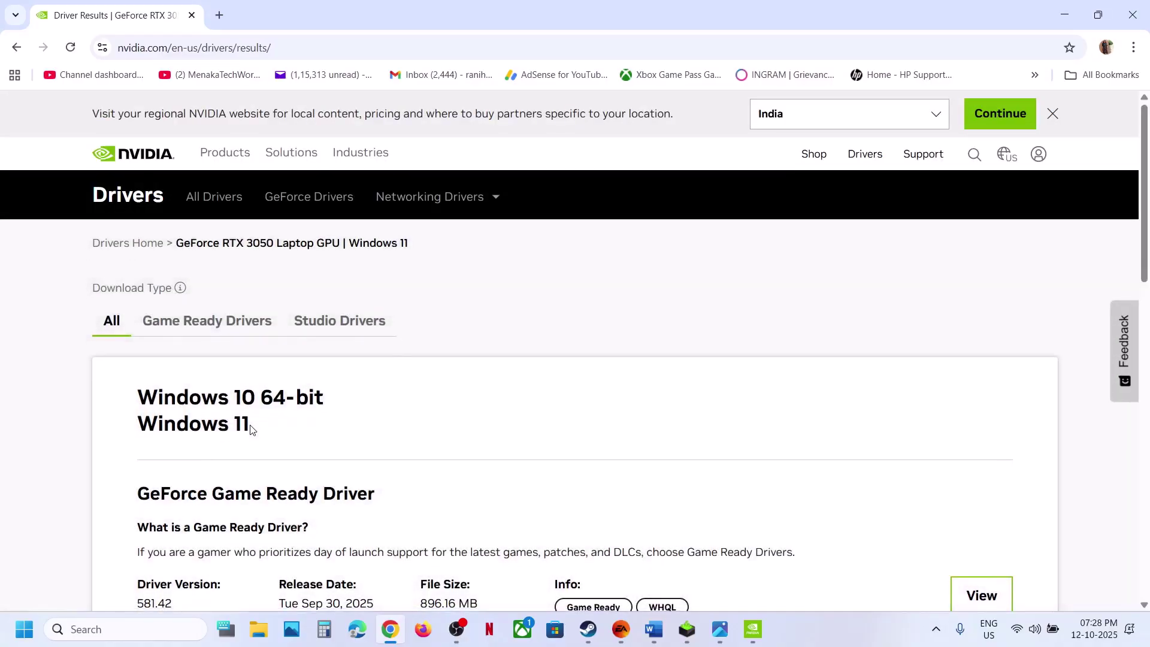
scroll(250, 429, "down", 4)
Open the Game Ready Driver 581.42 details page and start its download.
left_click_drag(156, 245, 1009, 363)
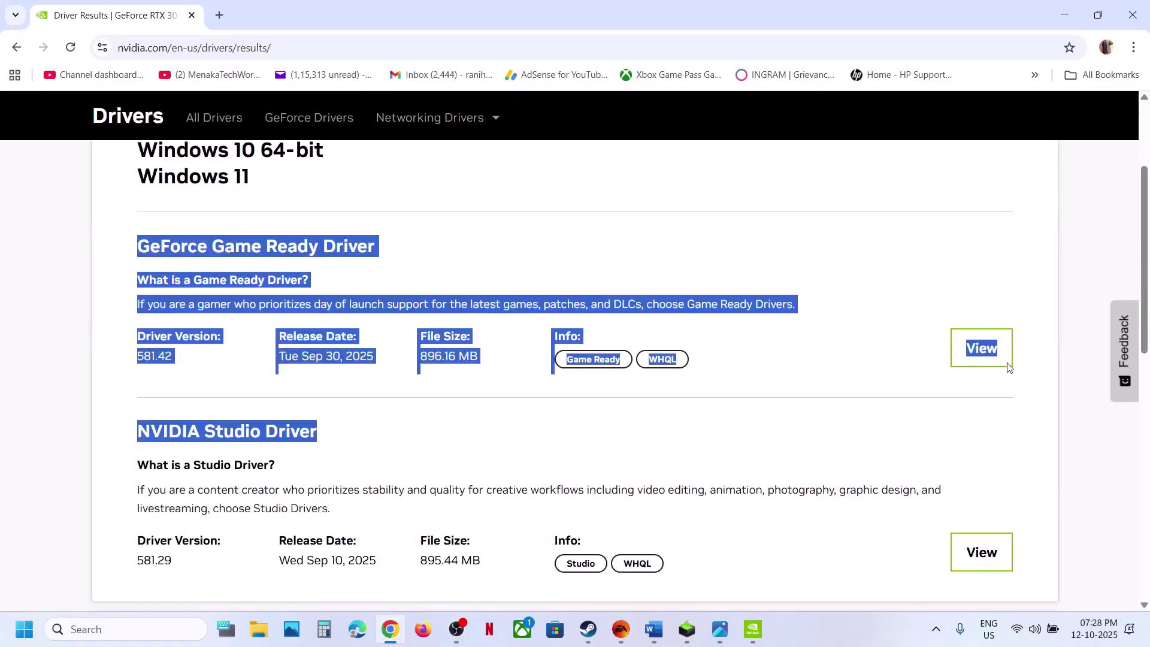
left_click(984, 348)
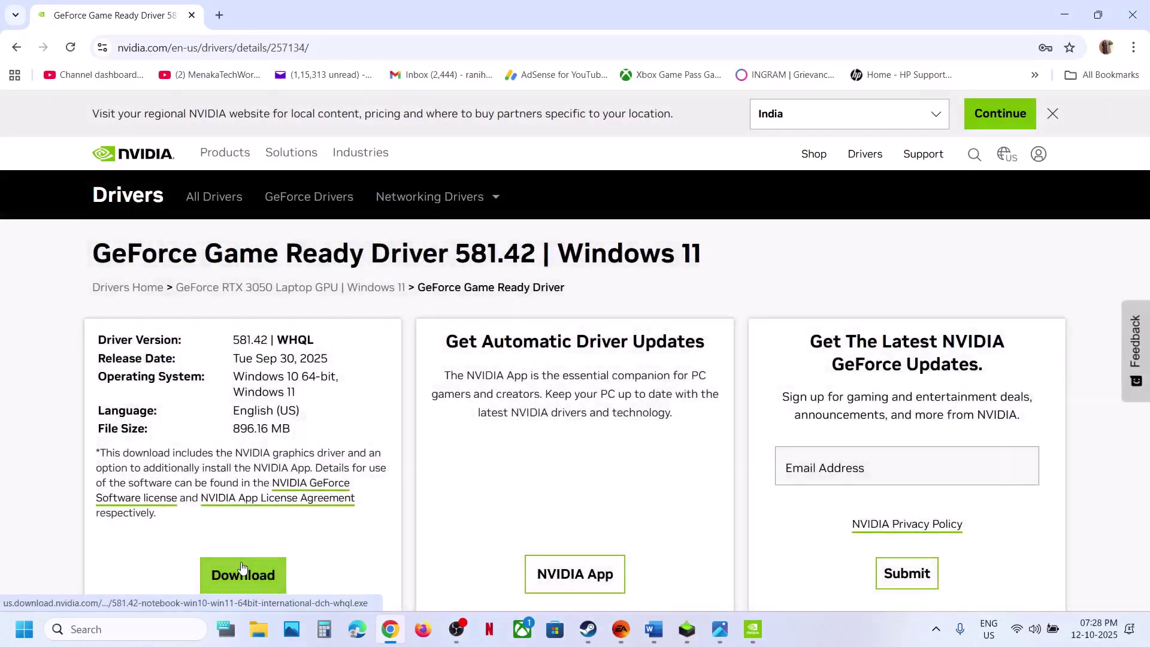
left_click(243, 567)
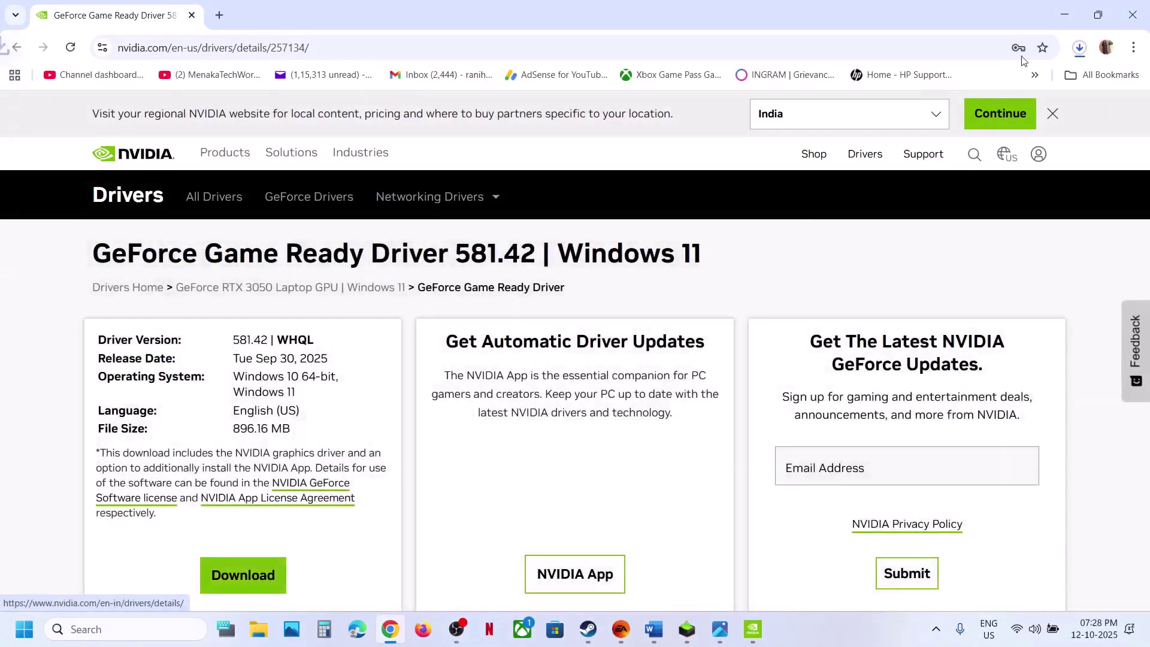
left_click(1079, 48)
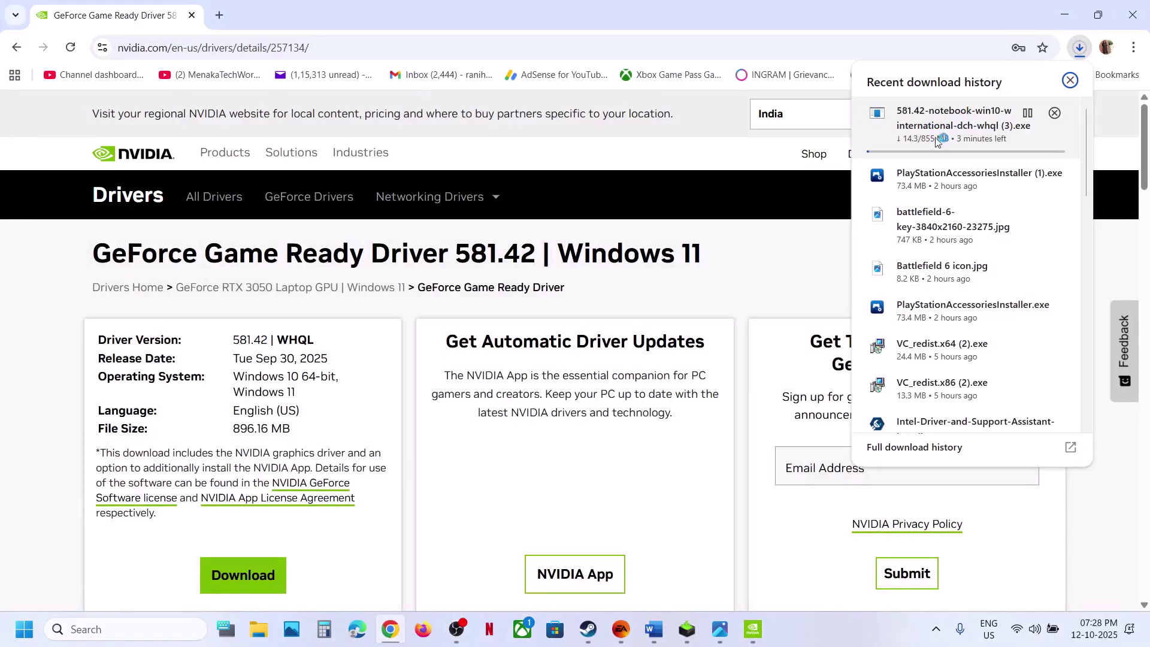
left_click(753, 246)
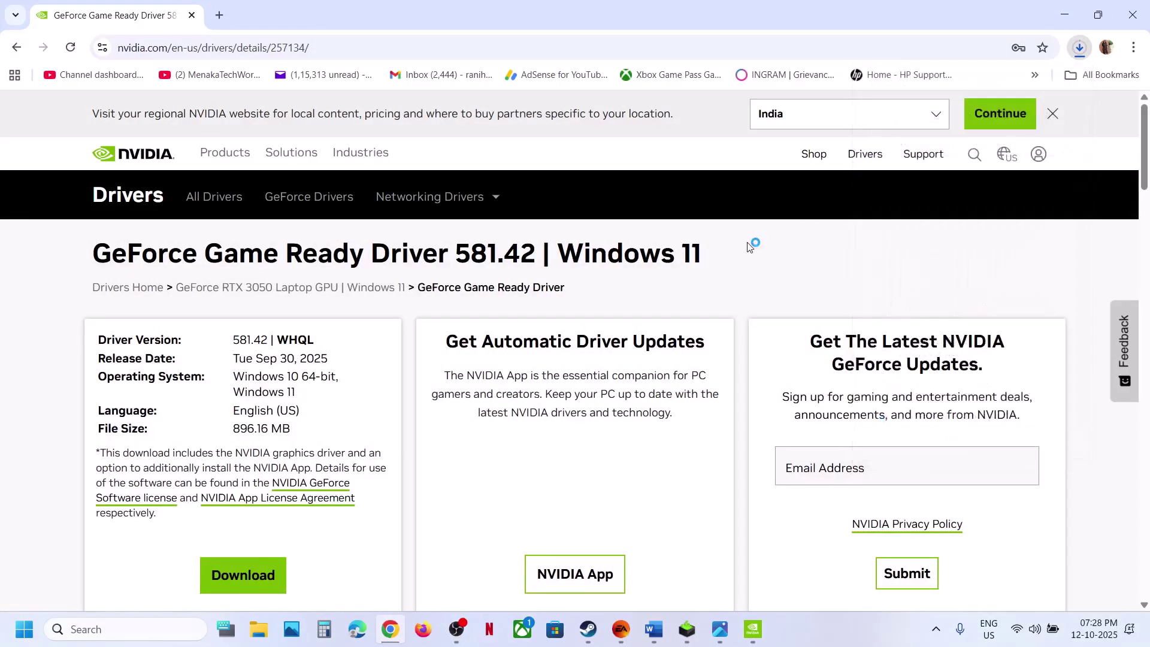
Accept the NVIDIA licence and choose a custom installation with clean install ticked.
left_click(689, 629)
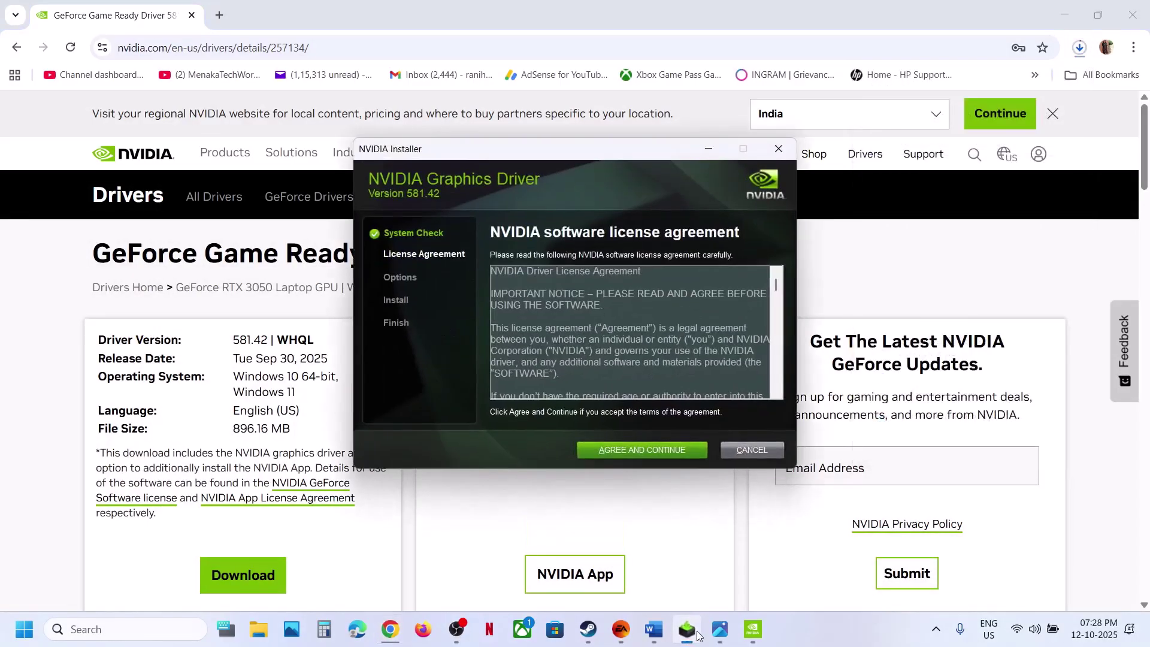
left_click(601, 453)
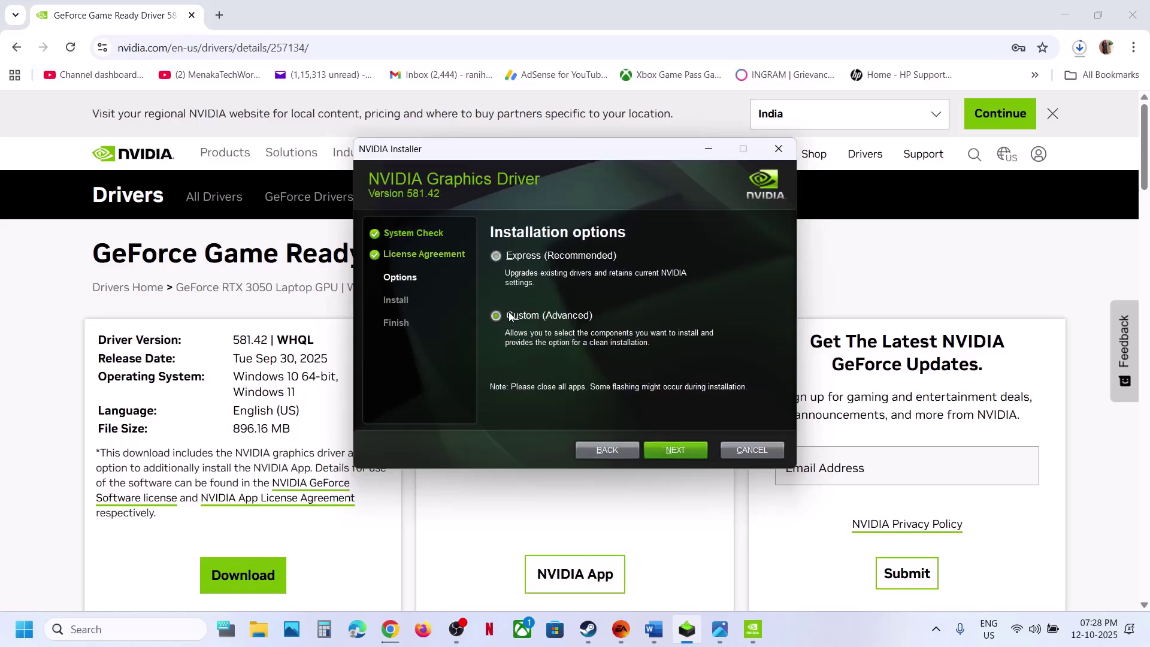
left_click(663, 451)
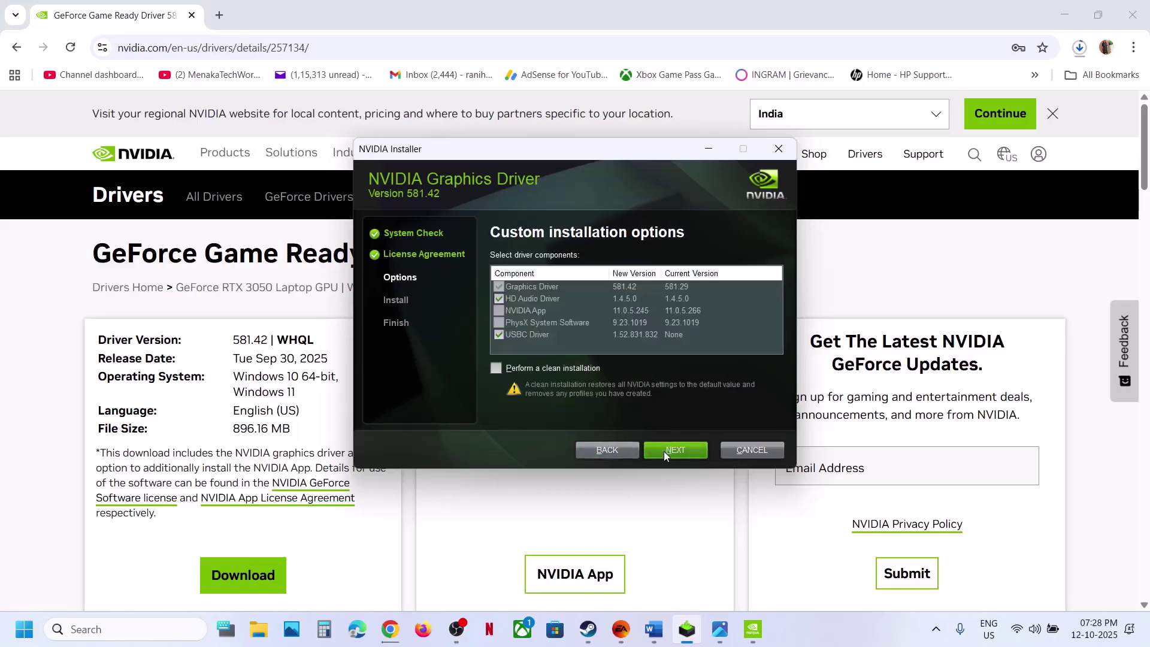
left_click(495, 368)
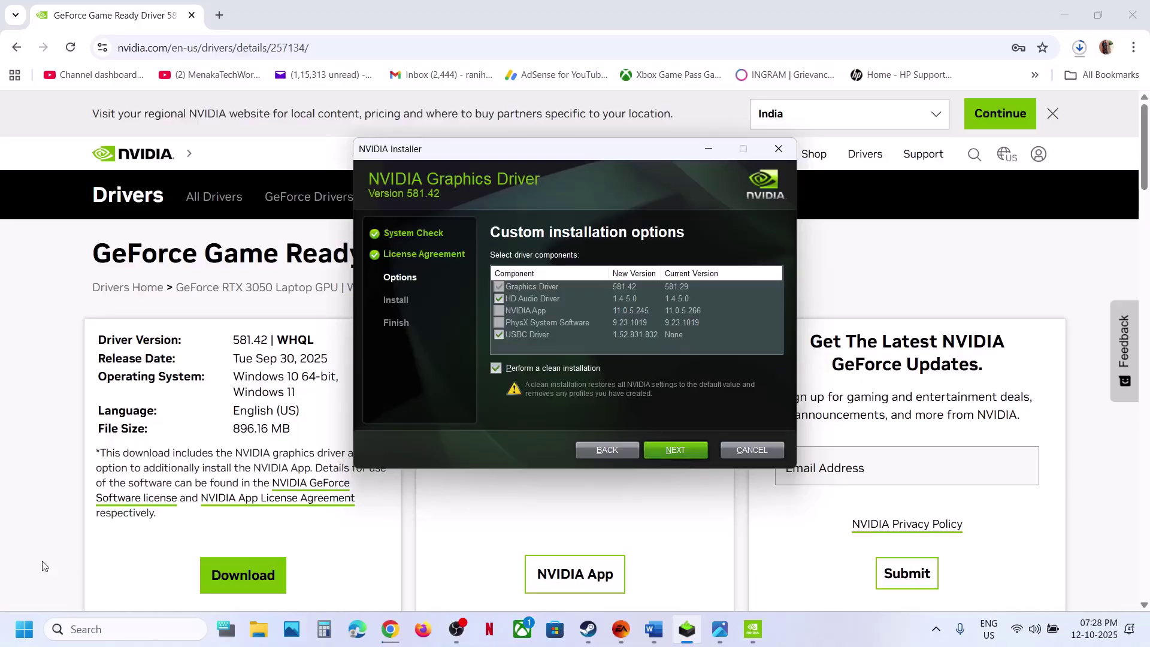
View the Start power options, then return to the Word notes at Step 4.
left_click(22, 639)
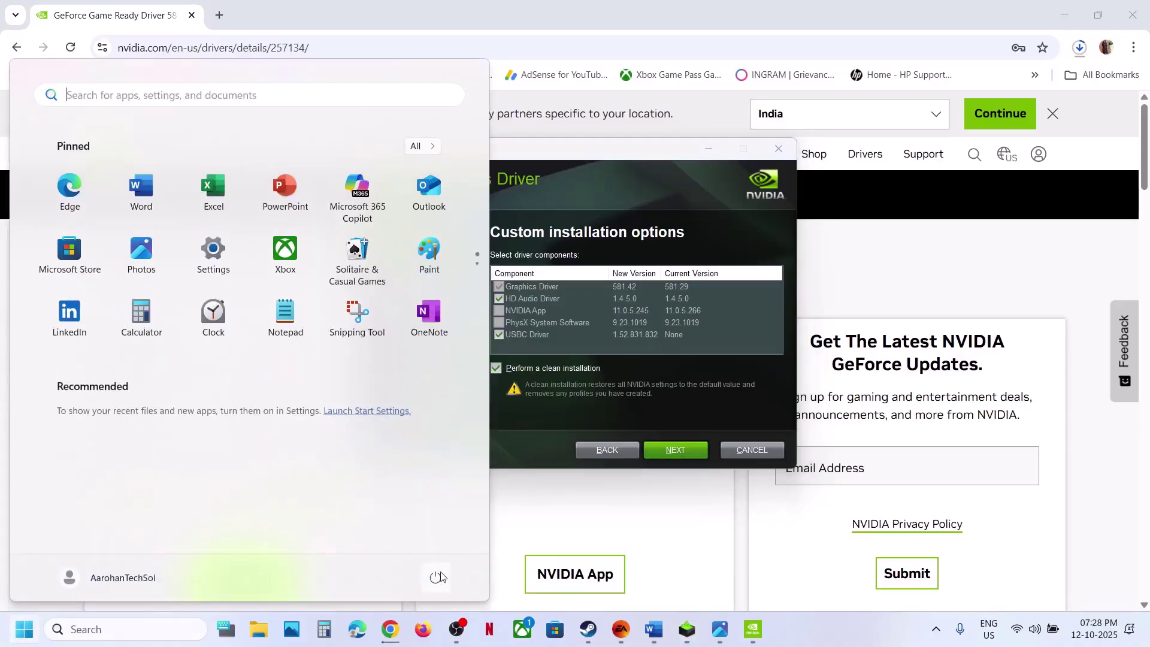
left_click(437, 576)
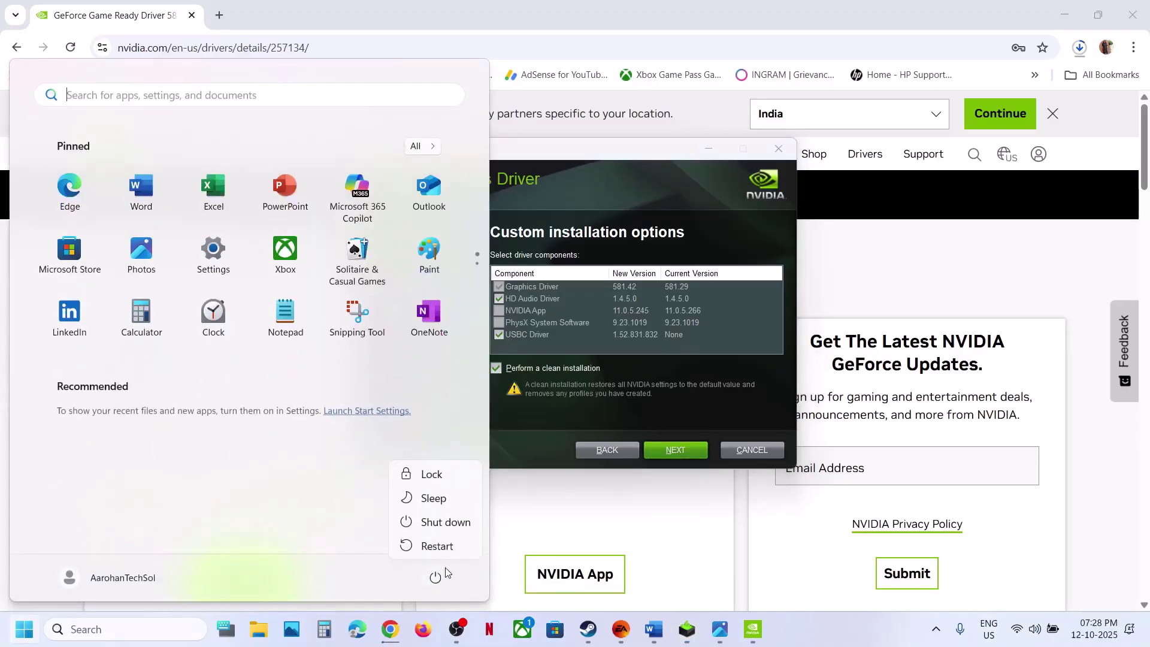
left_click(664, 642)
scroll(450, 357, "down", 4)
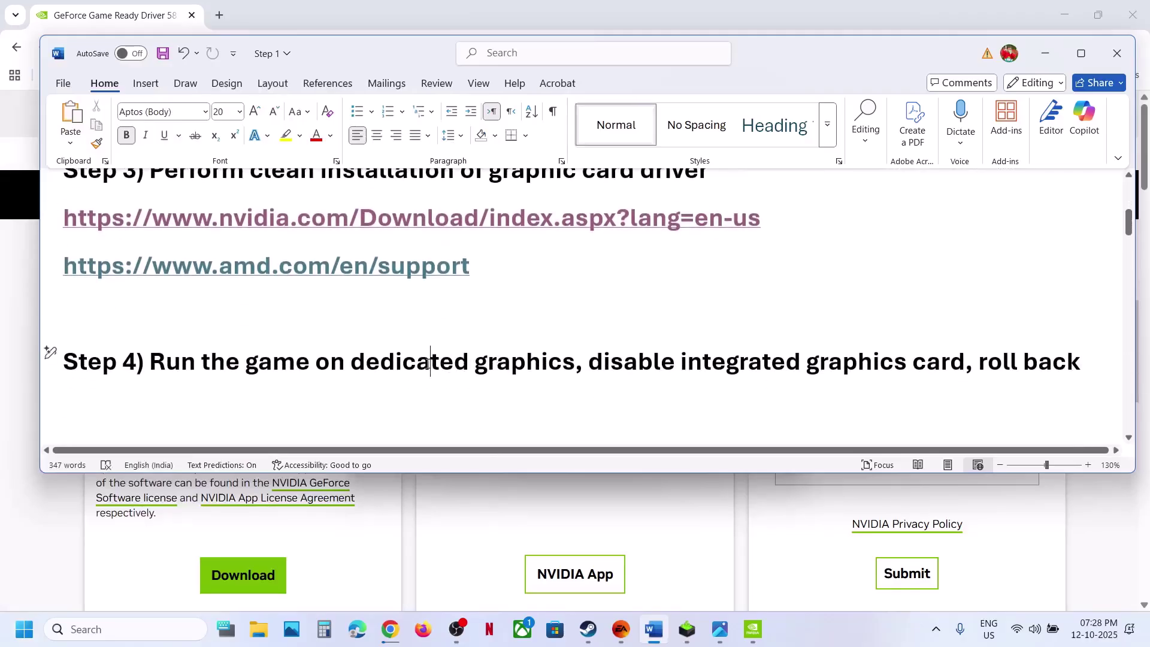
Copy 'graphics' from the notes and search Windows to open Graphics settings.
double_click(428, 363)
double_click(495, 364)
key("ctrl+c")
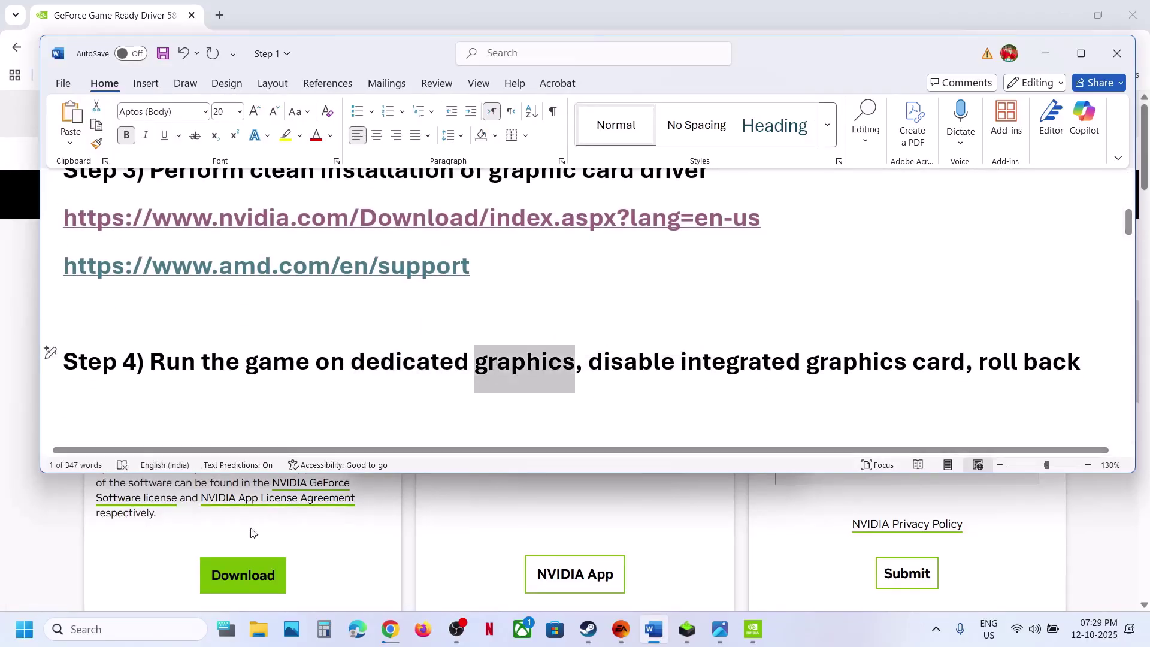
left_click(149, 629)
key("ctrl+v")
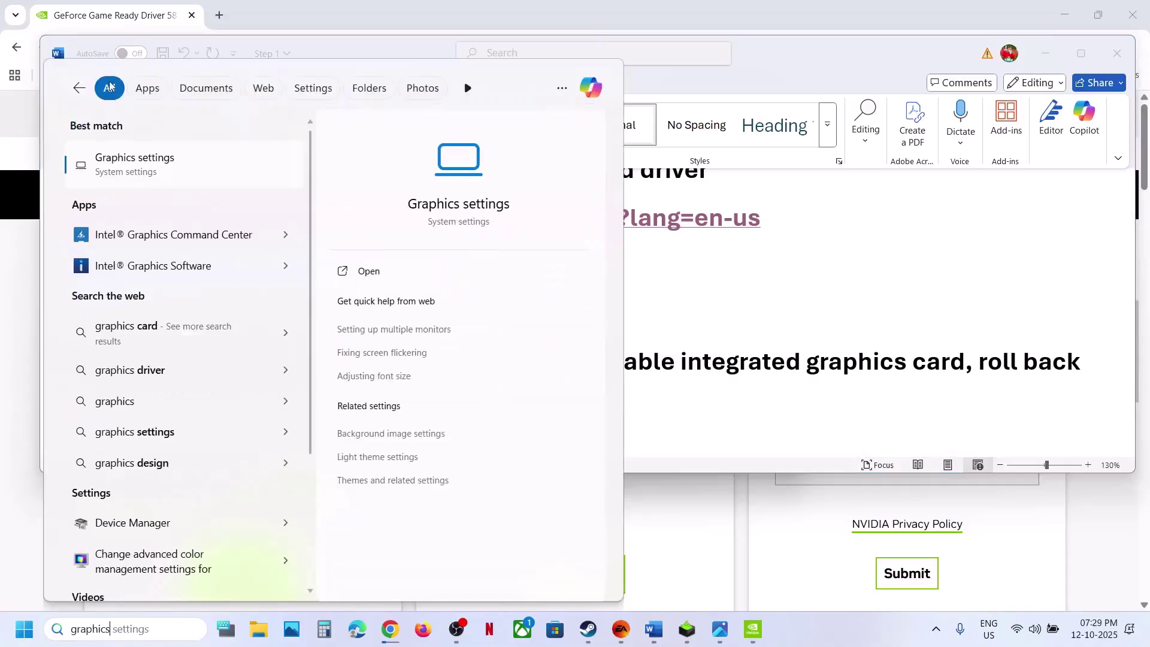
left_click(124, 174)
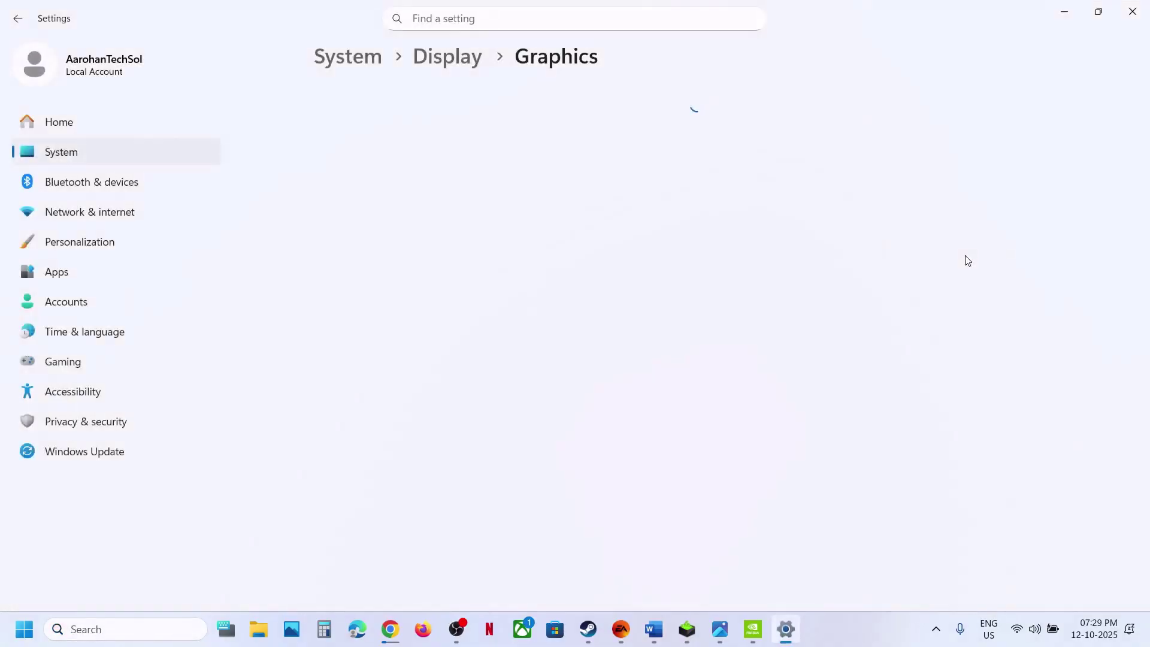
Add the Little Nightmares III launcher LittleNightmaresIII.exe to the graphics app list.
left_click(871, 413)
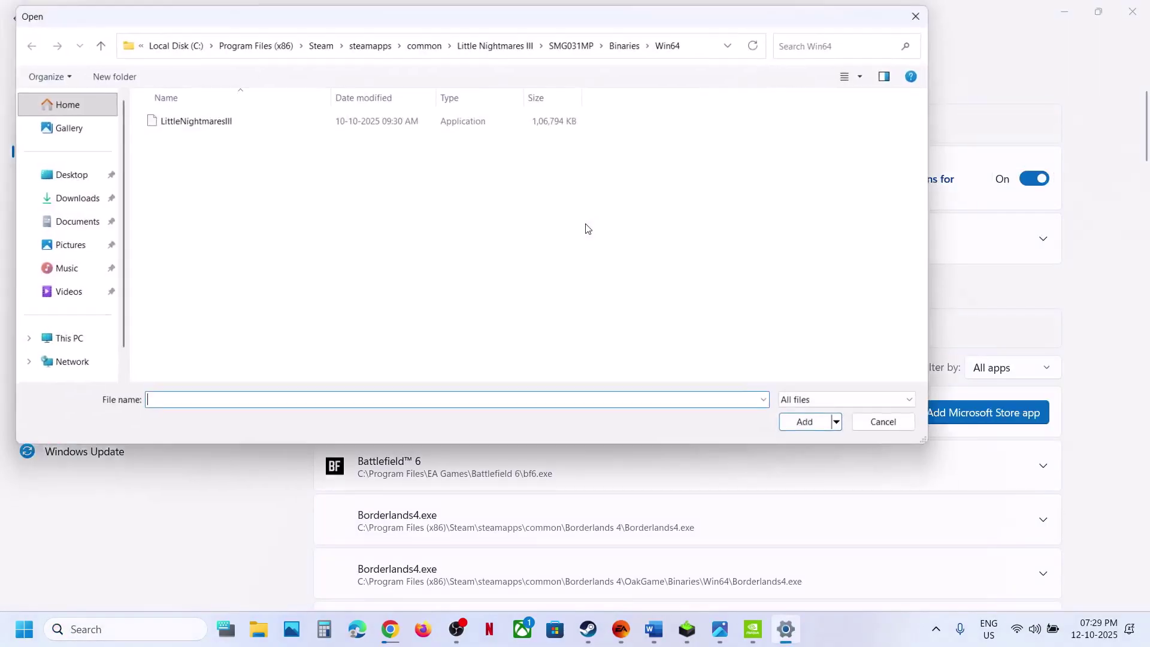
left_click(479, 43)
left_click(619, 49)
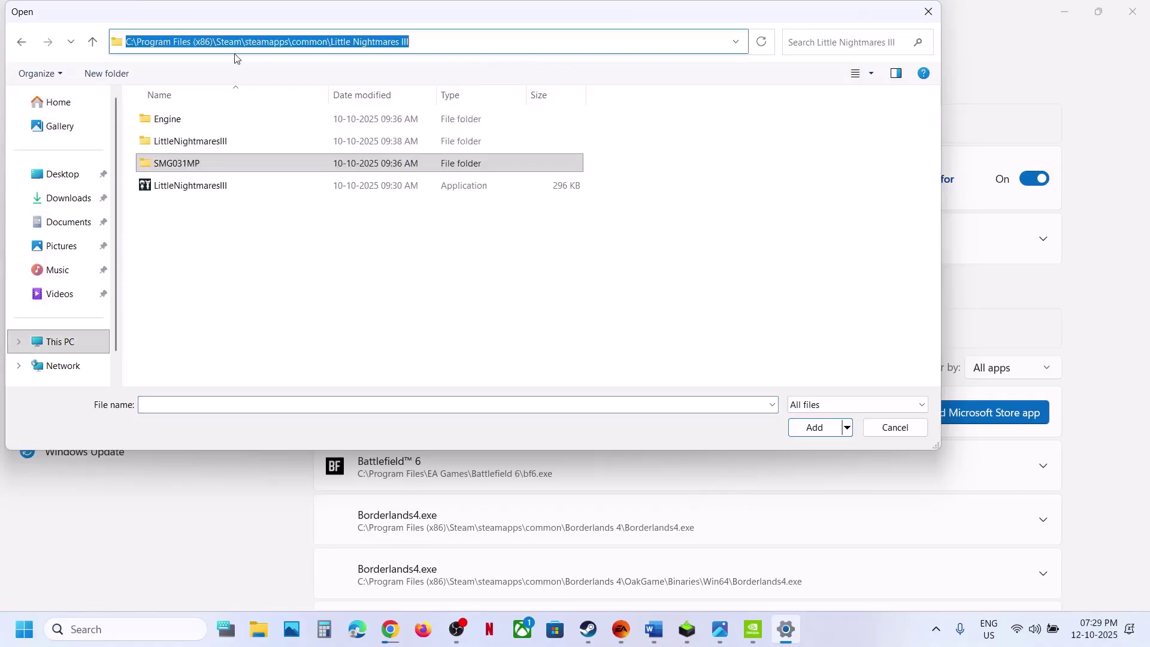
left_click(181, 187)
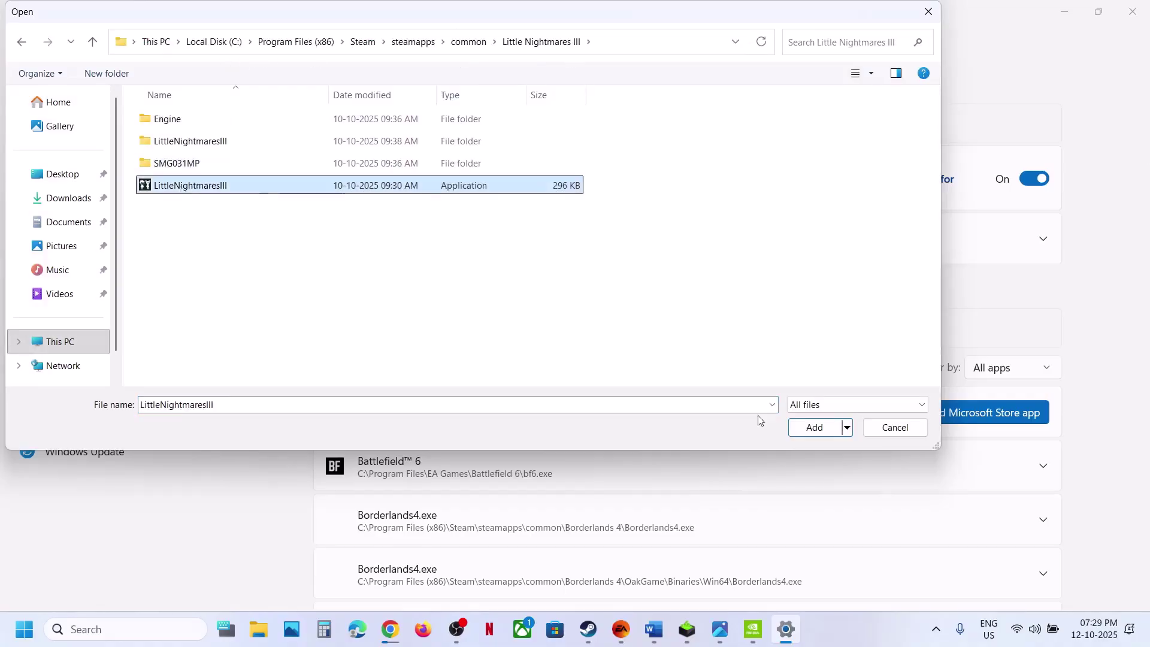
left_click(815, 428)
Set its GPU preference to High Performance (NVIDIA GeForce RTX 3050 Laptop GPU).
scroll(551, 482, "down", 20)
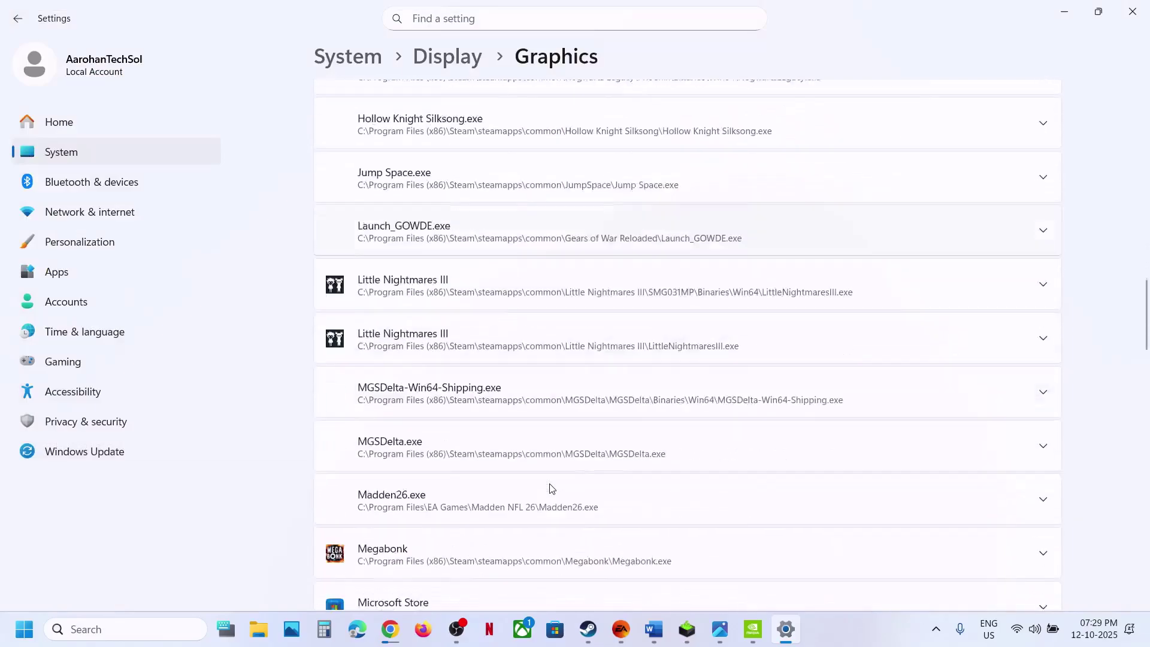
scroll(539, 455, "up", 1)
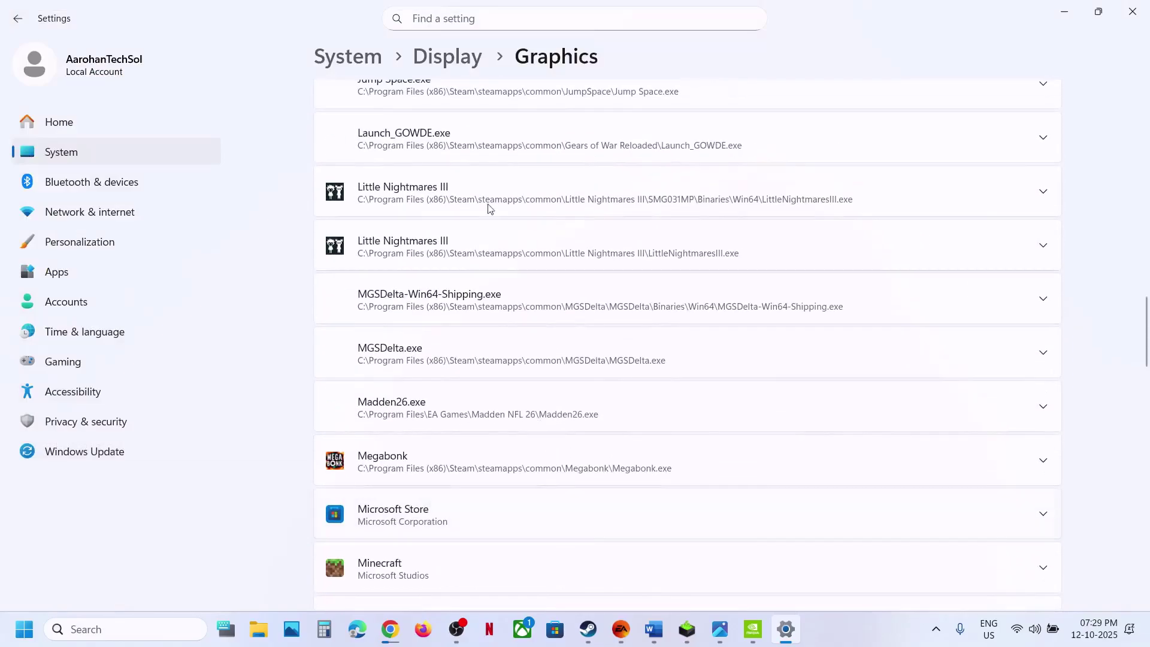
left_click(456, 244)
left_click(892, 327)
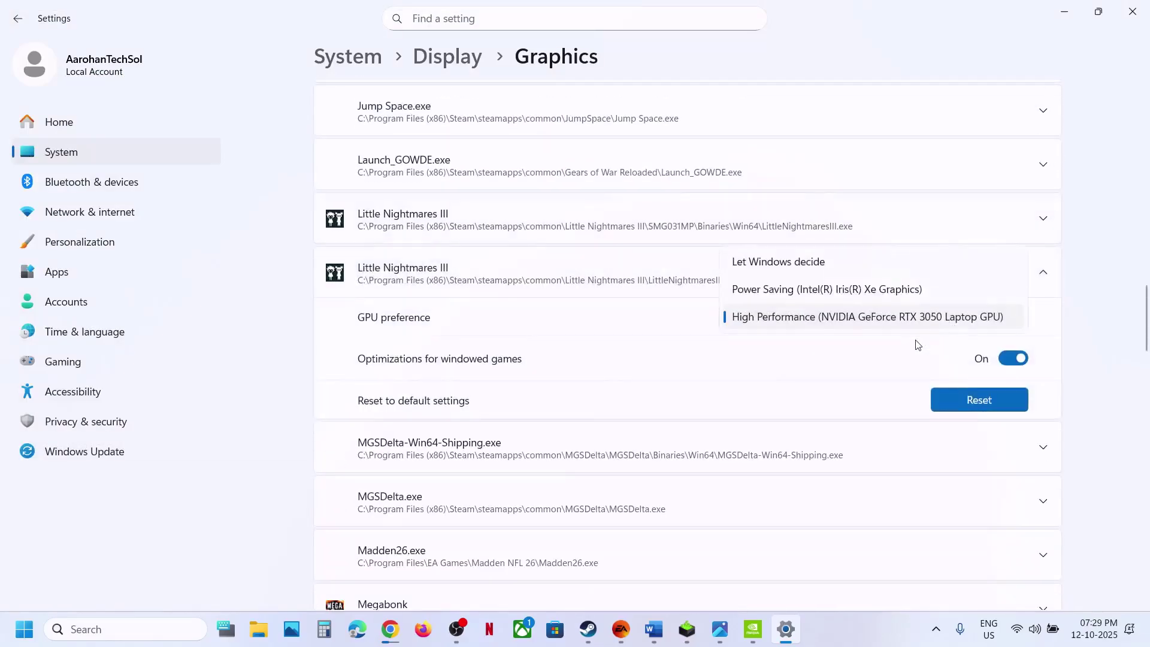
left_click(854, 323)
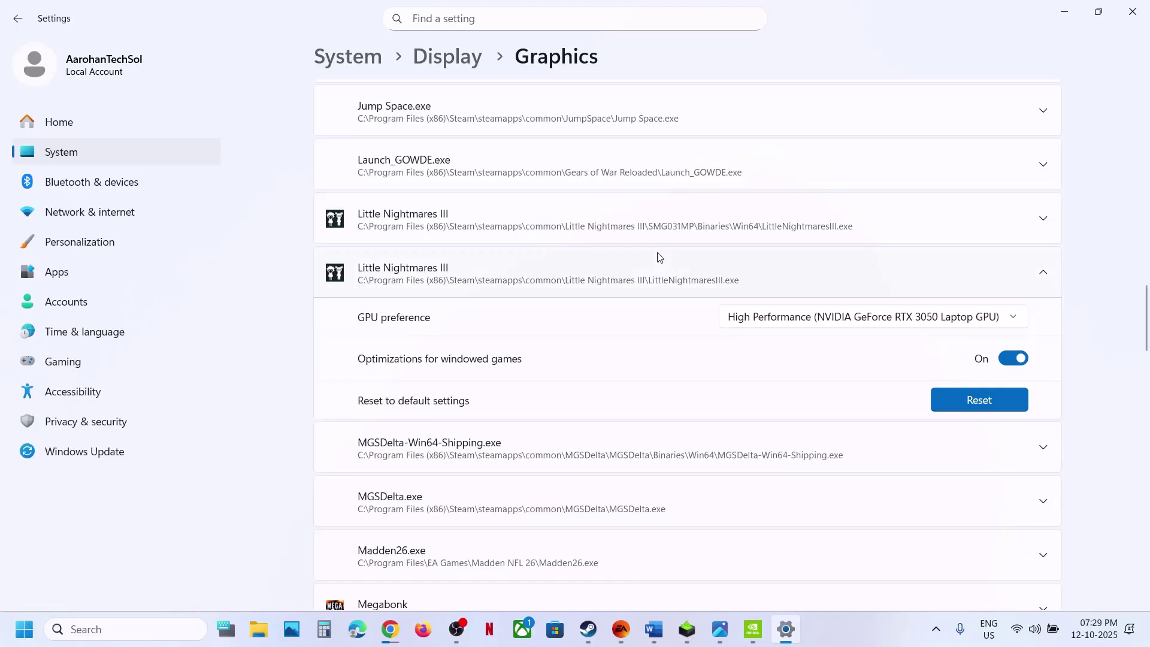
scroll(658, 257, "up", 15)
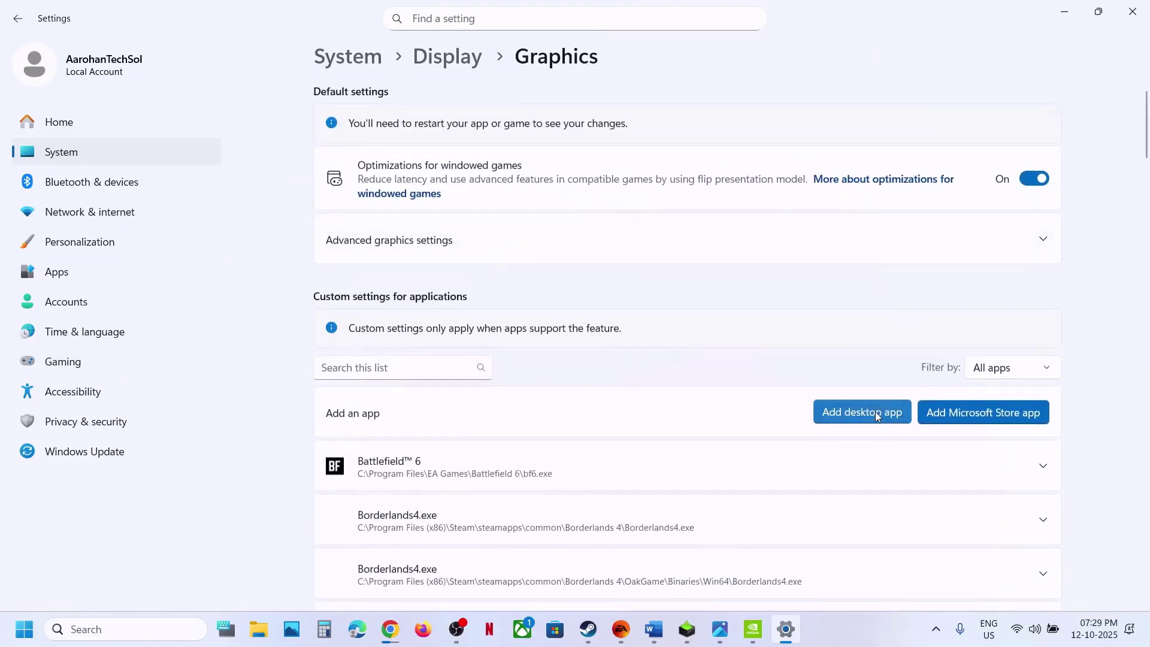
Add SMG031MP\Binaries\Win64\LittleNightmaresIII.exe to the graphics app list.
left_click(875, 411)
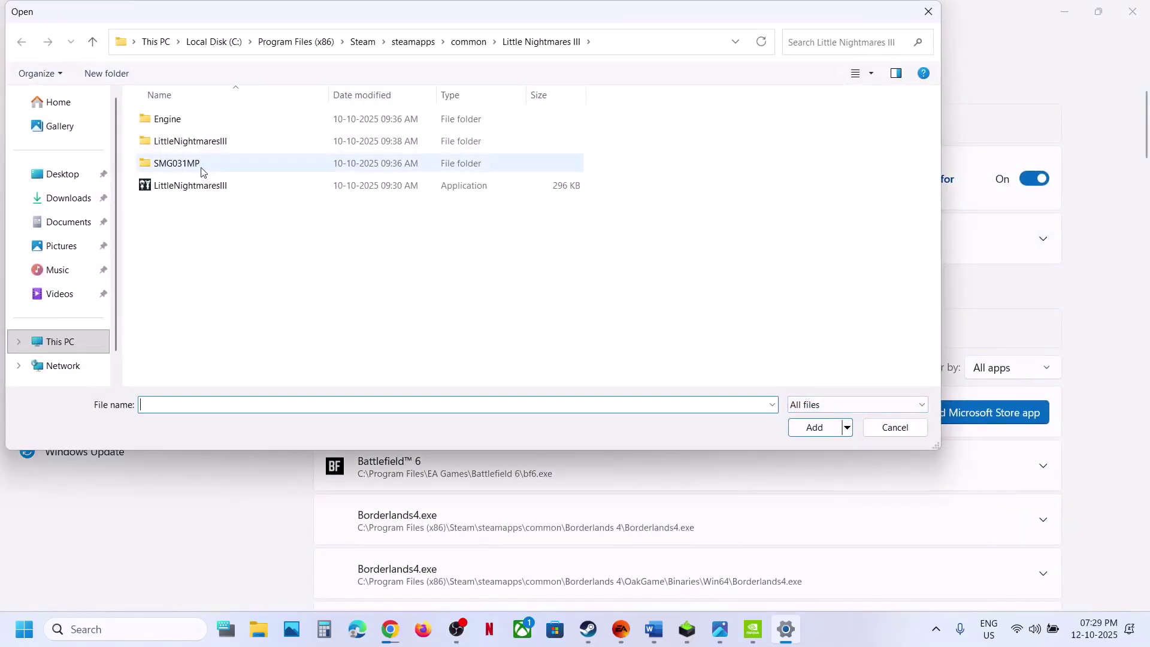
double_click(202, 171)
double_click(174, 121)
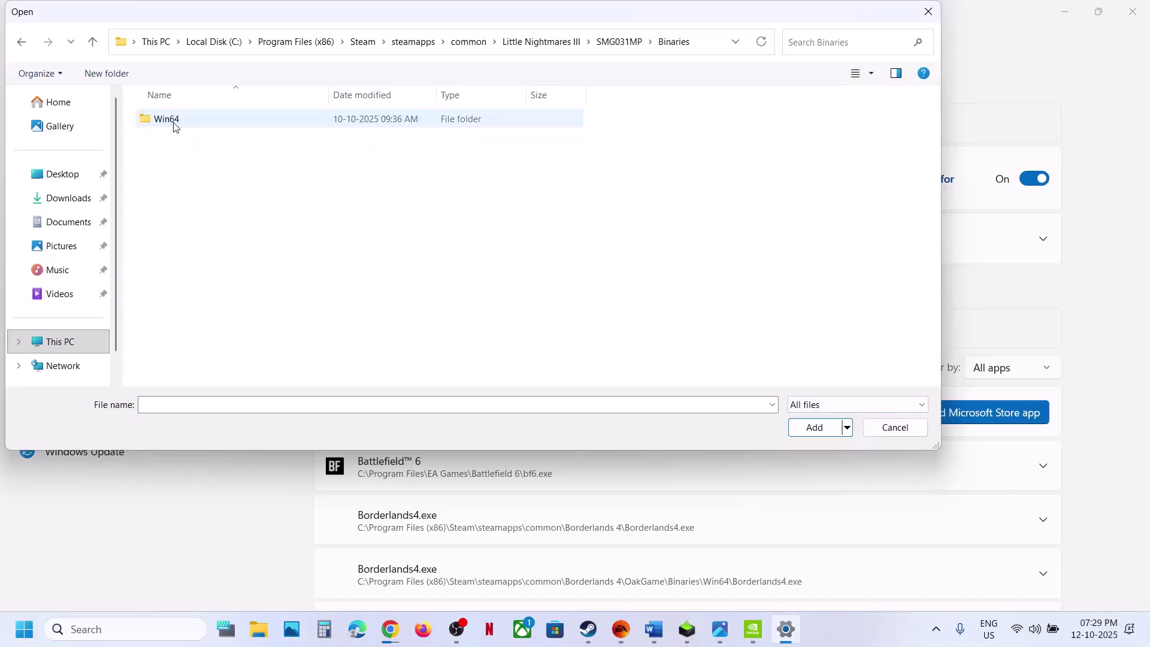
double_click(174, 120)
left_click(193, 124)
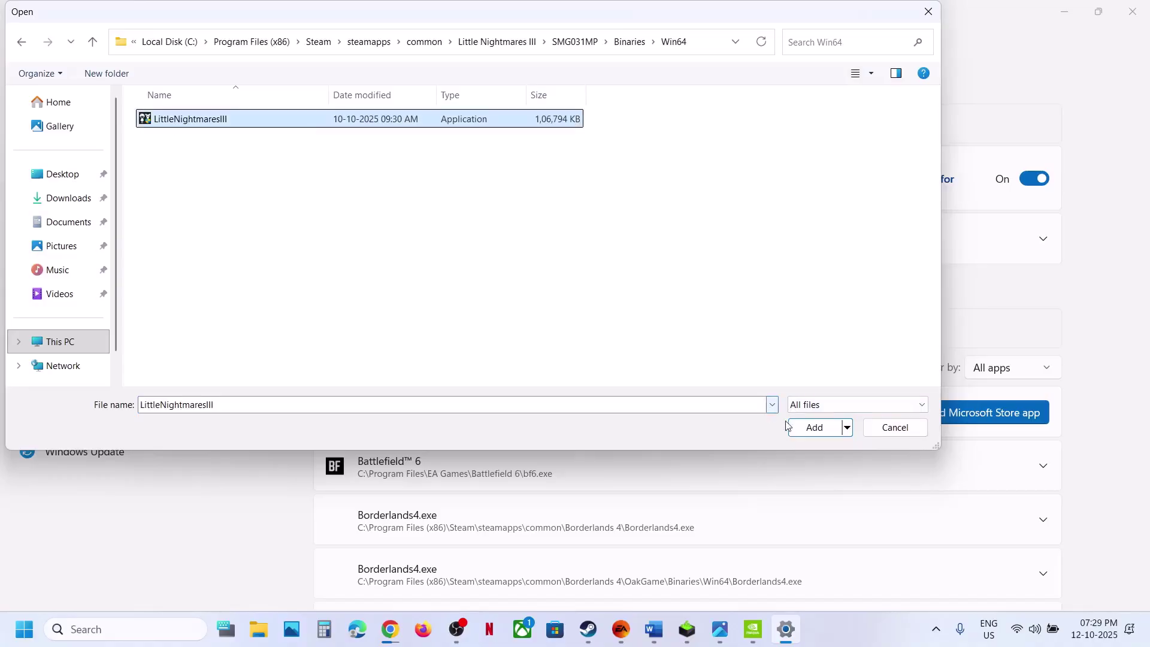
left_click(812, 427)
Keep the Little Nightmares III entry on High Performance for the NVIDIA GPU and close Settings.
scroll(509, 415, "down", 12)
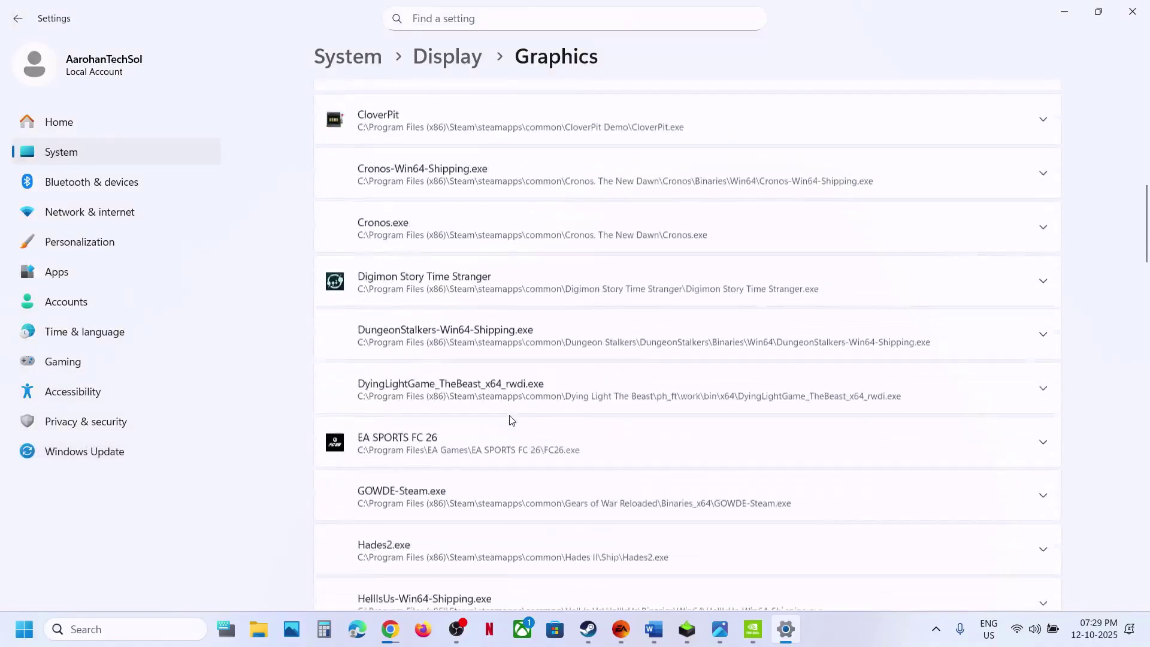
scroll(509, 415, "down", 8)
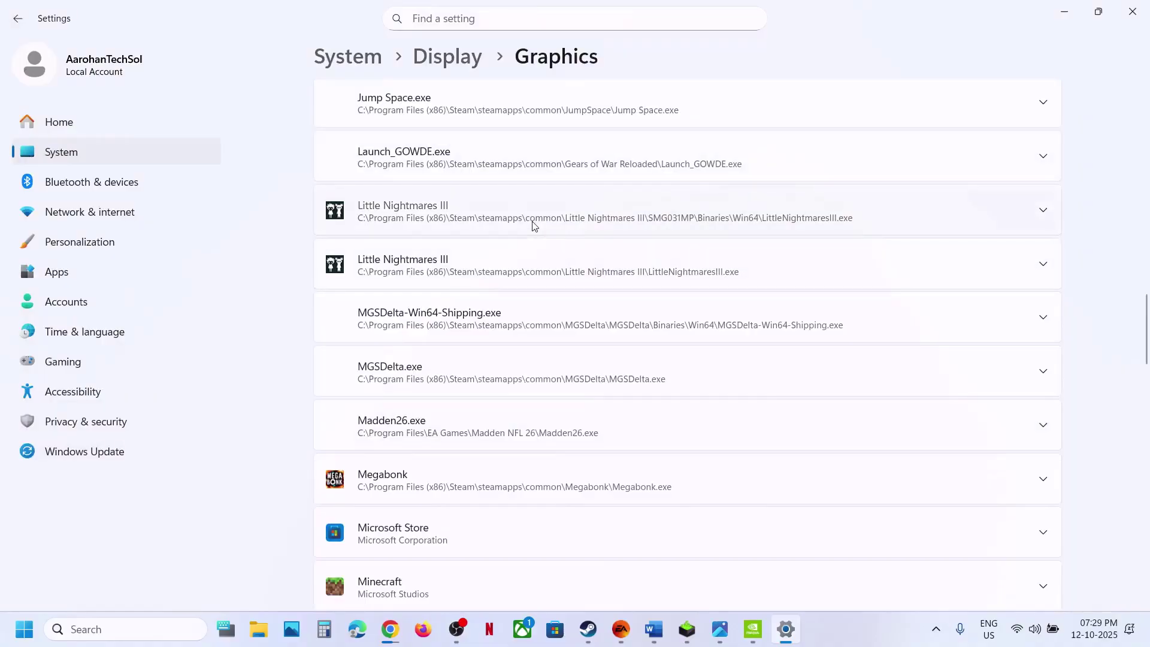
left_click(532, 223)
left_click(930, 285)
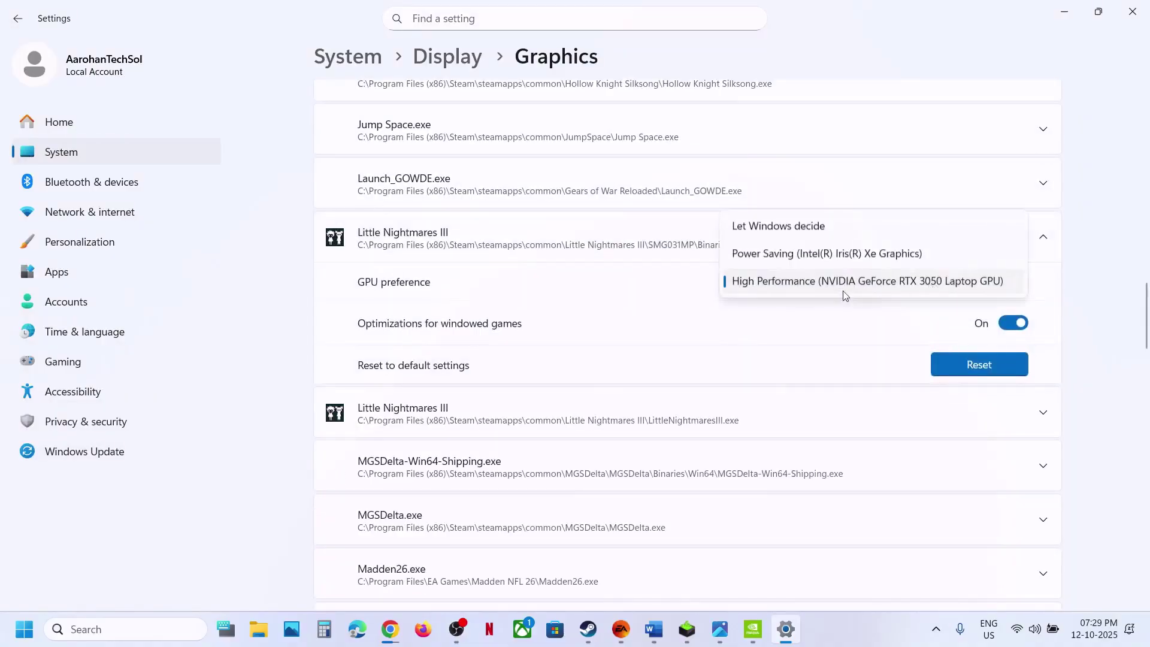
left_click(839, 285)
left_click(1131, 12)
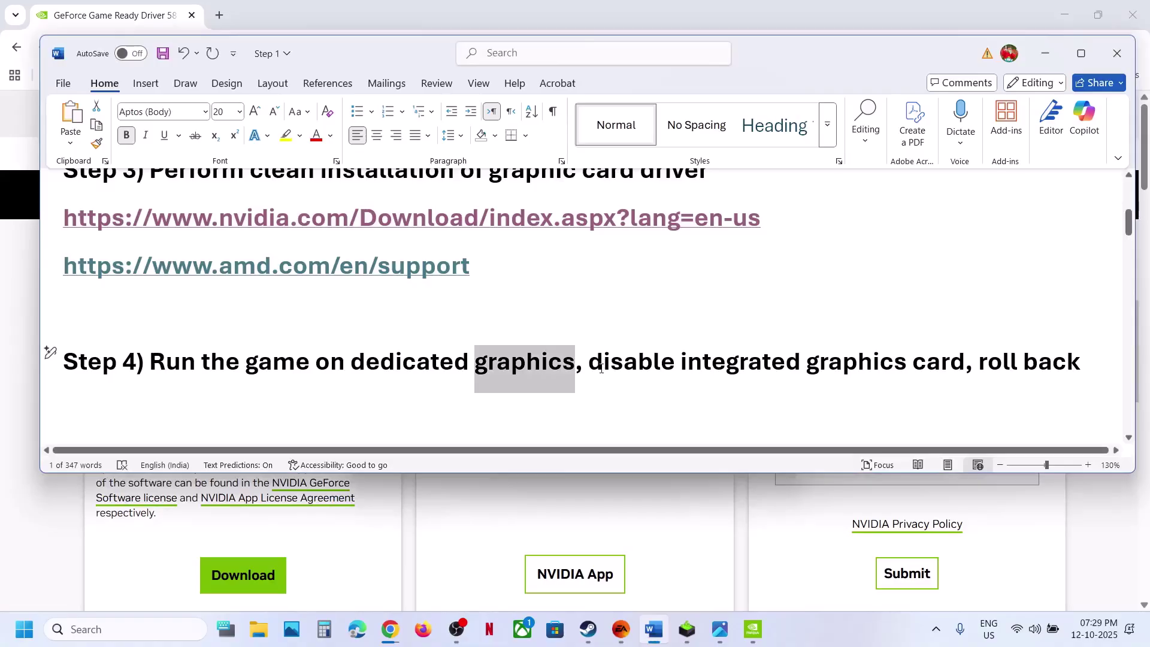
Highlight 'disable integrated graphics card' in the notes and open Device Manager's Display adapters.
left_click_drag(601, 368, 940, 365)
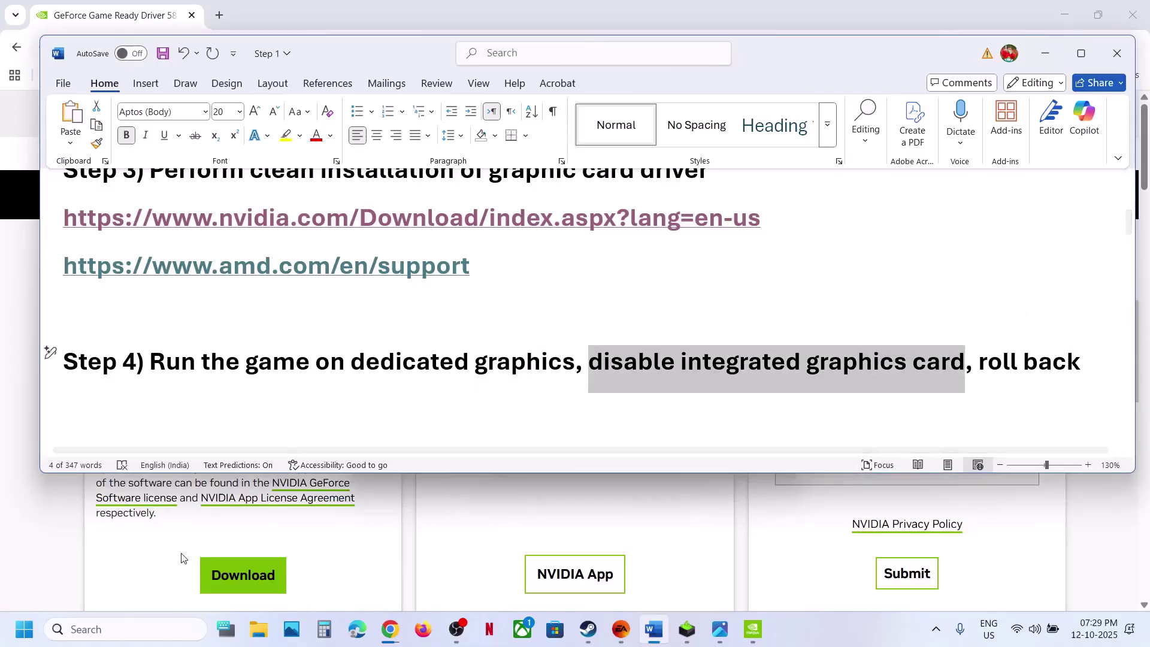
right_click(27, 638)
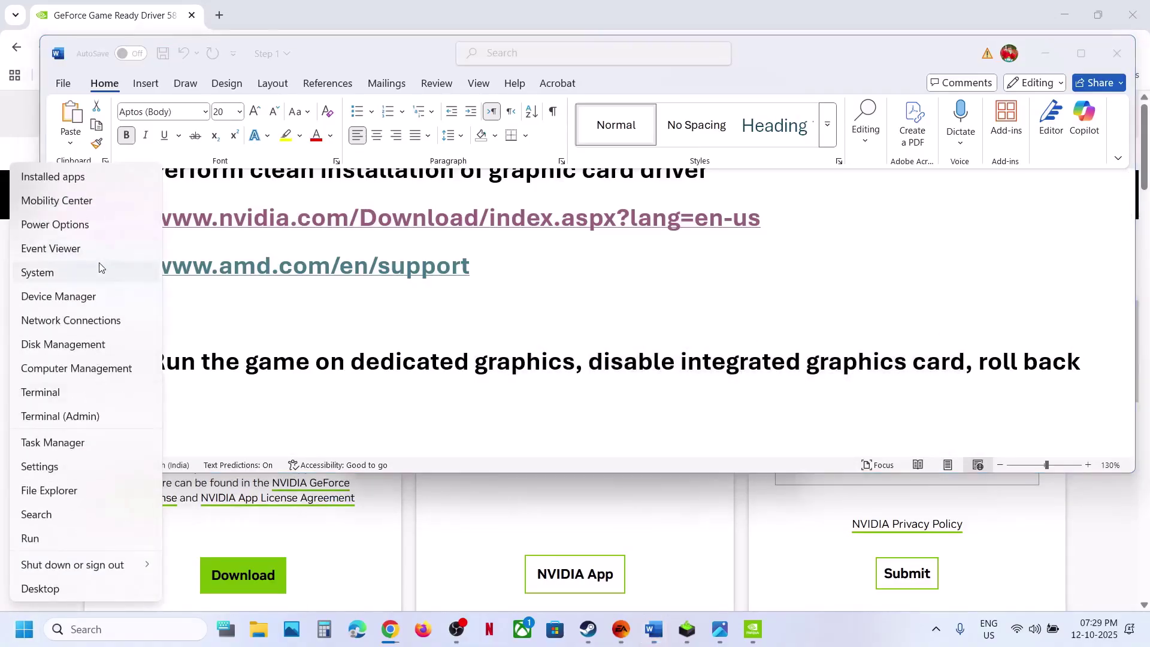
left_click(78, 296)
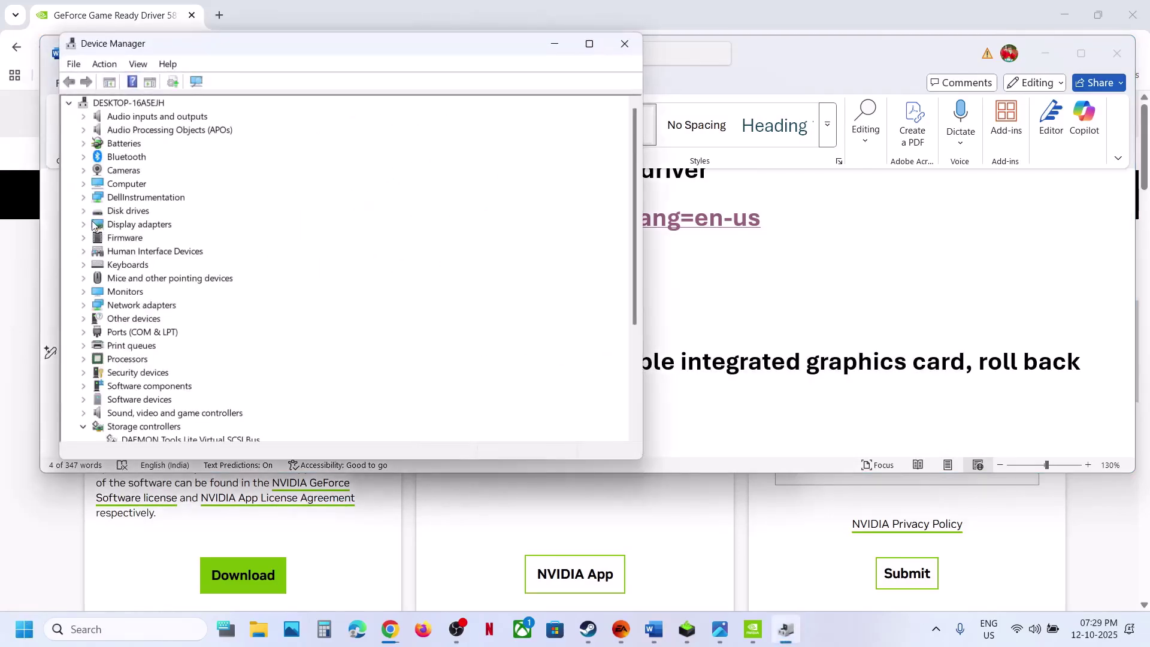
left_click(84, 225)
left_click(148, 250)
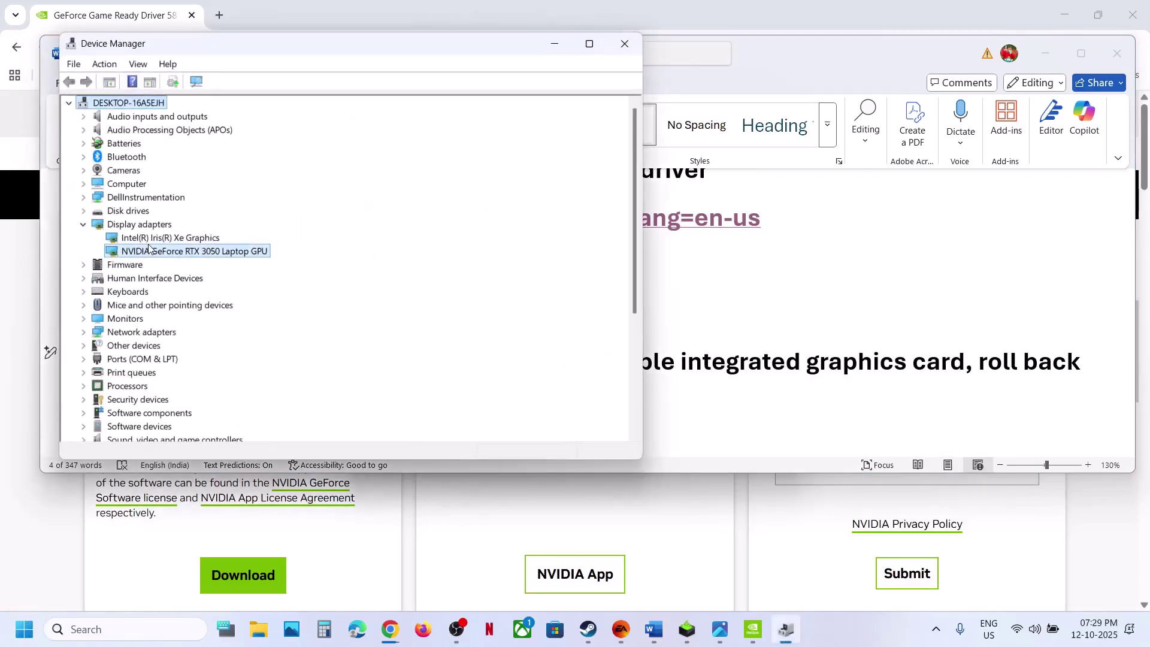
left_click(135, 241)
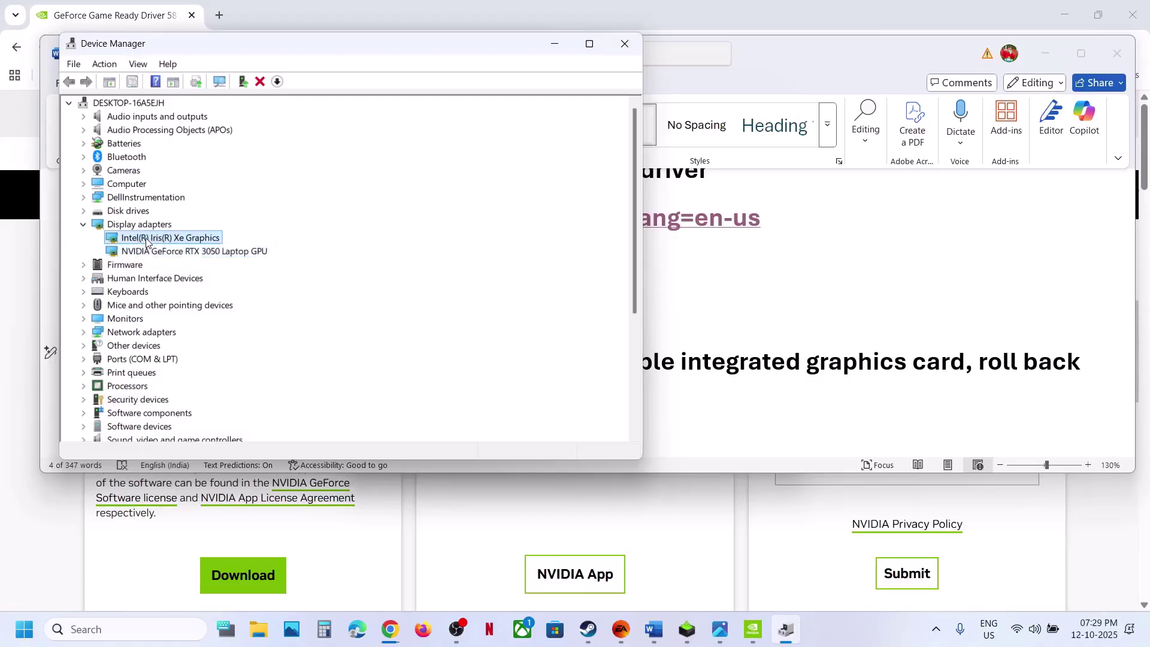
Review the Intel Iris Xe Graphics adapter's actions without disabling it, then close Device Manager.
right_click(146, 240)
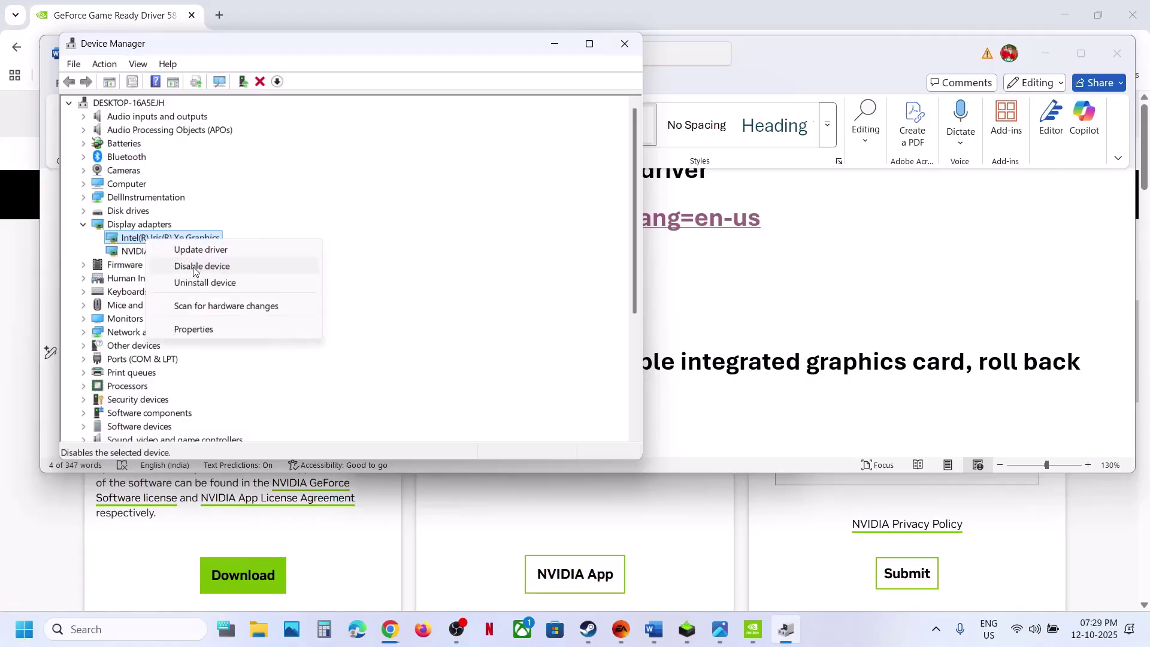
left_click(408, 215)
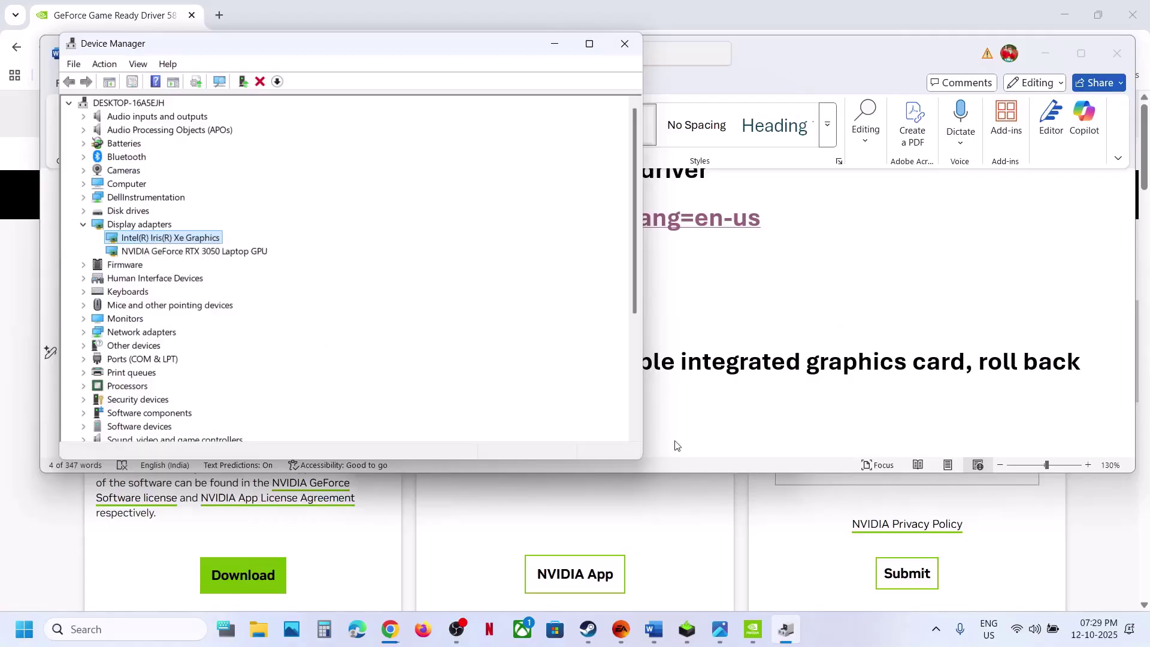
left_click(593, 636)
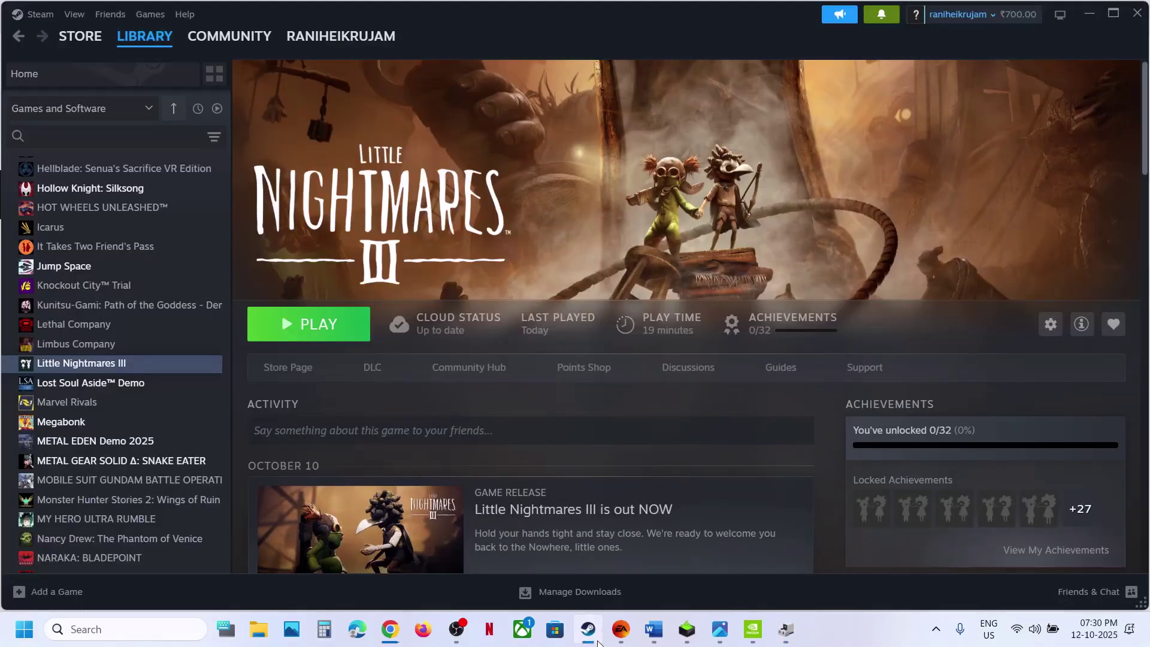
left_click(595, 638)
right_click(180, 238)
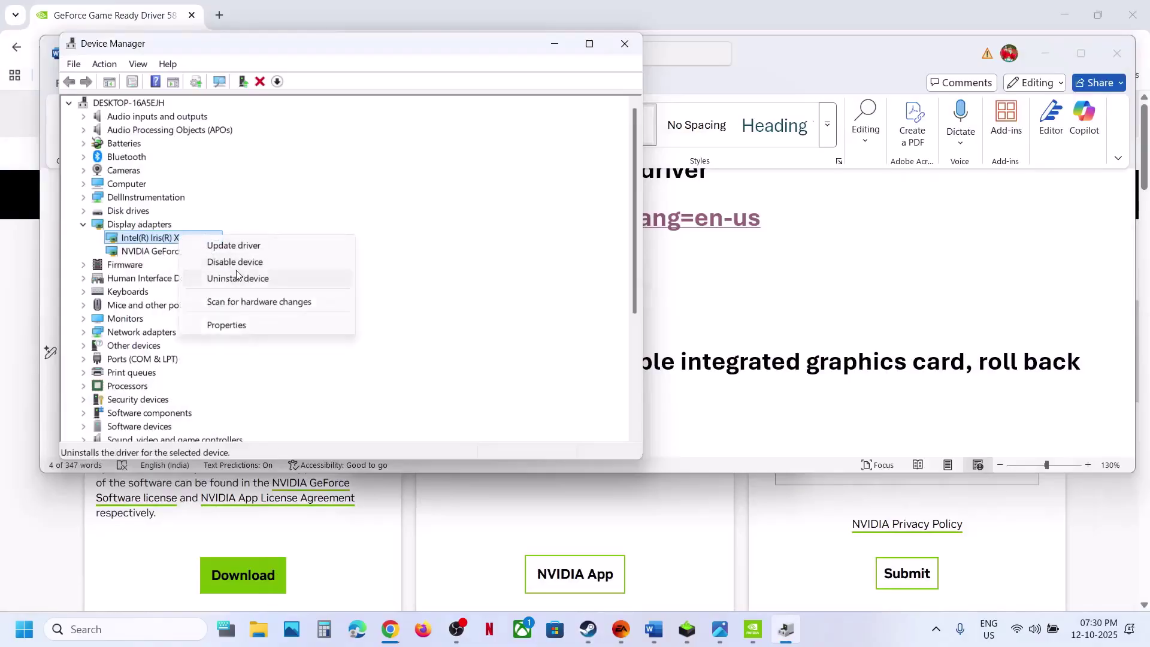
left_click(501, 218)
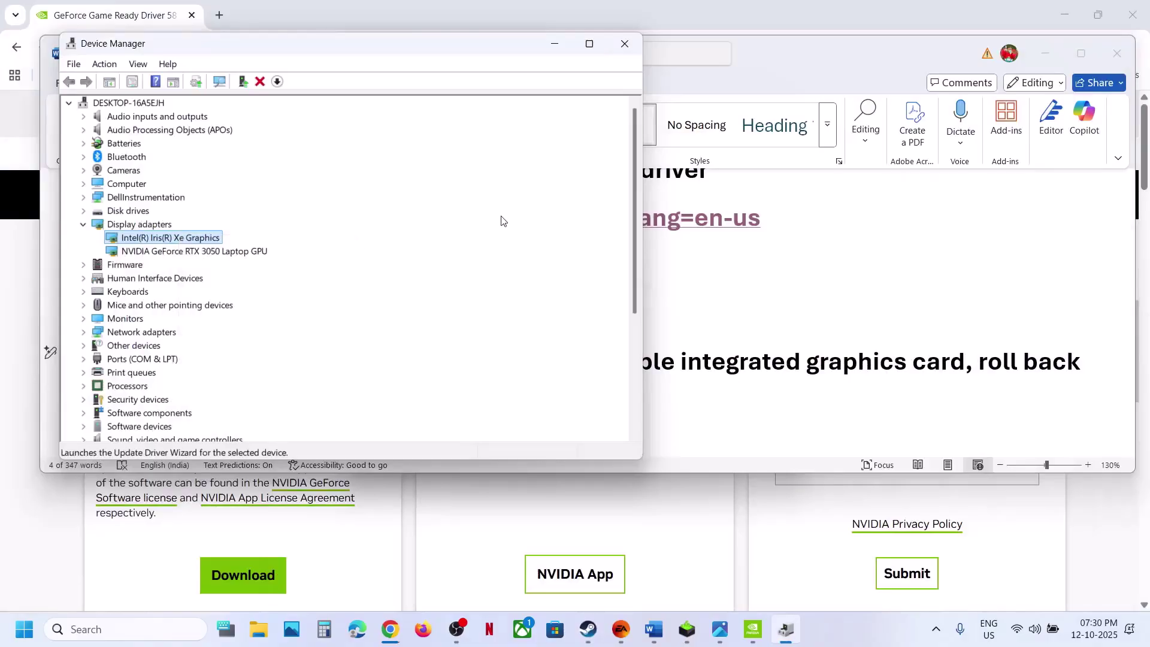
left_click(623, 44)
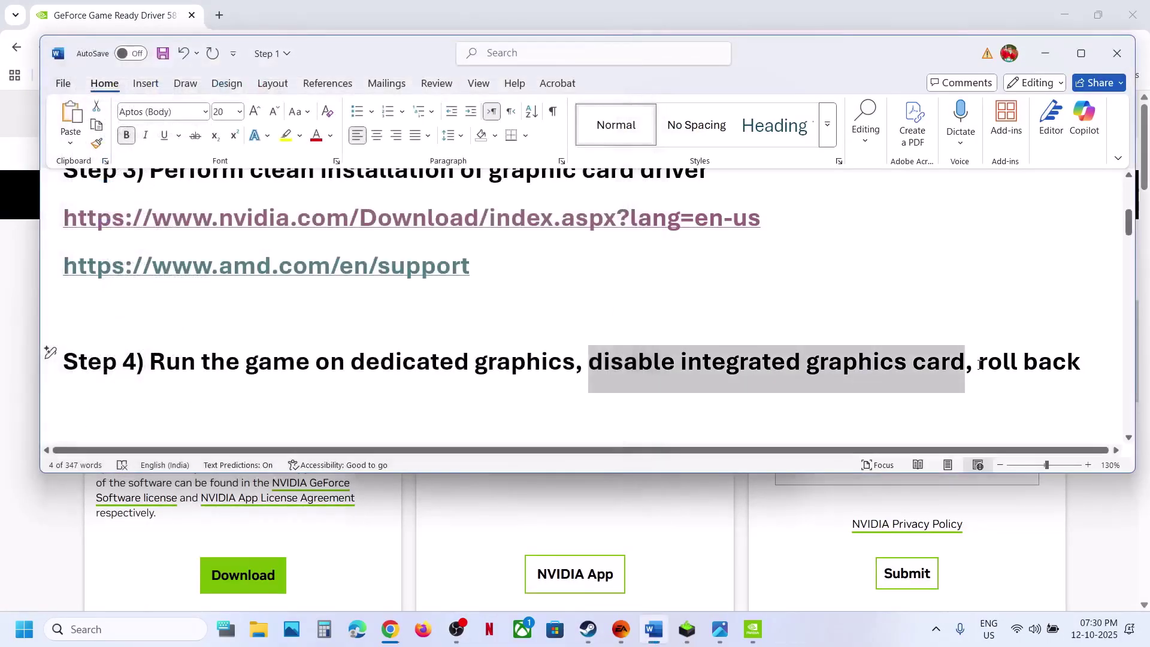
Return to the NVIDIA driver results and expand the list of older driver versions.
left_click_drag(975, 367, 1084, 367)
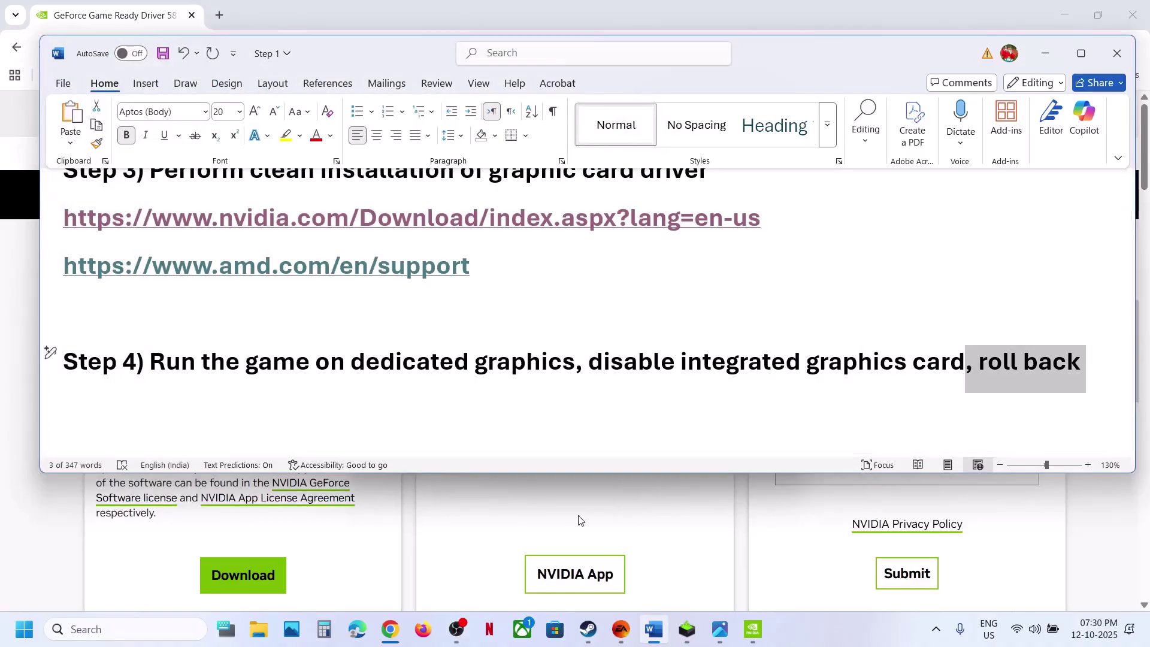
left_click(580, 599)
left_click(18, 47)
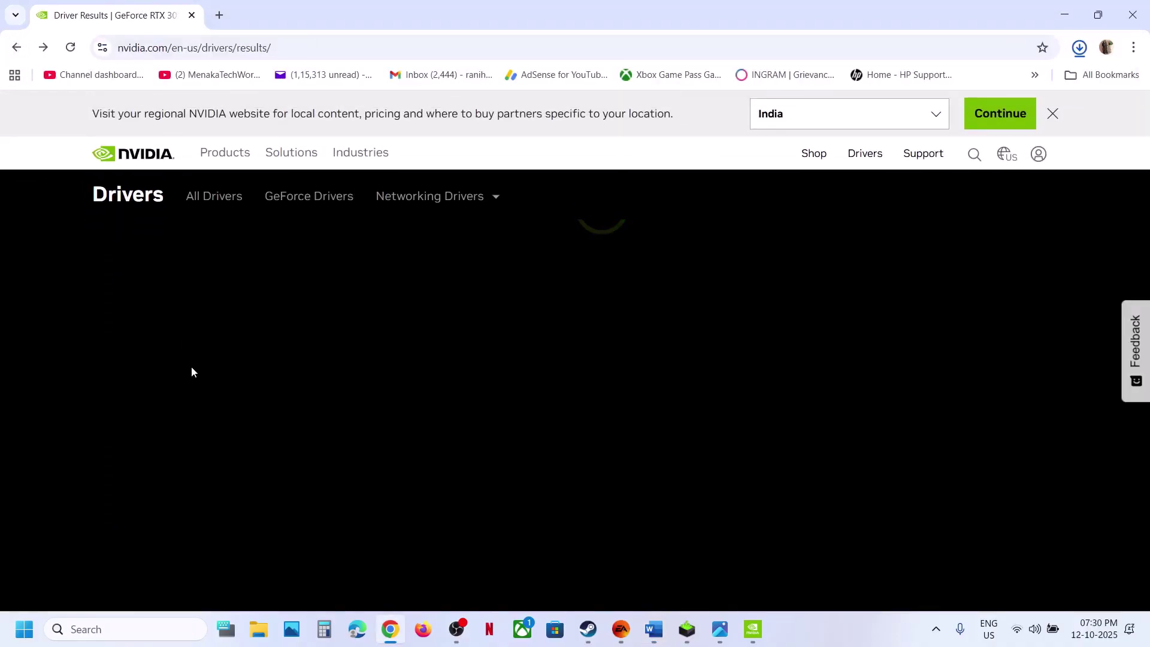
scroll(360, 456, "down", 5)
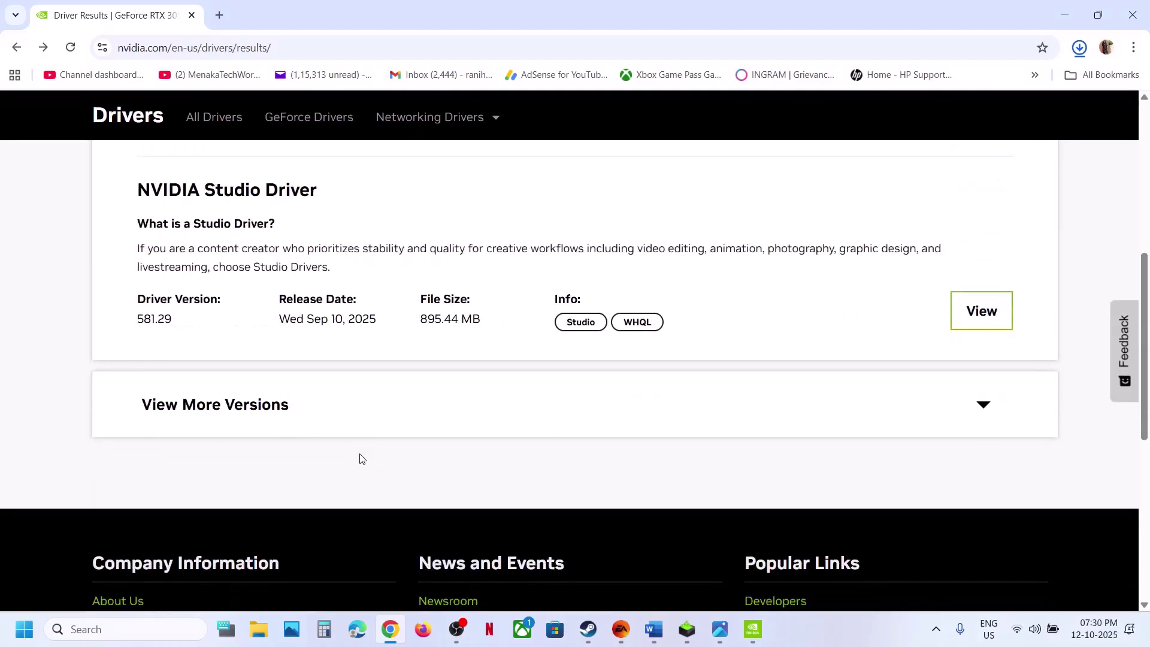
left_click(229, 403)
scroll(229, 399, "down", 4)
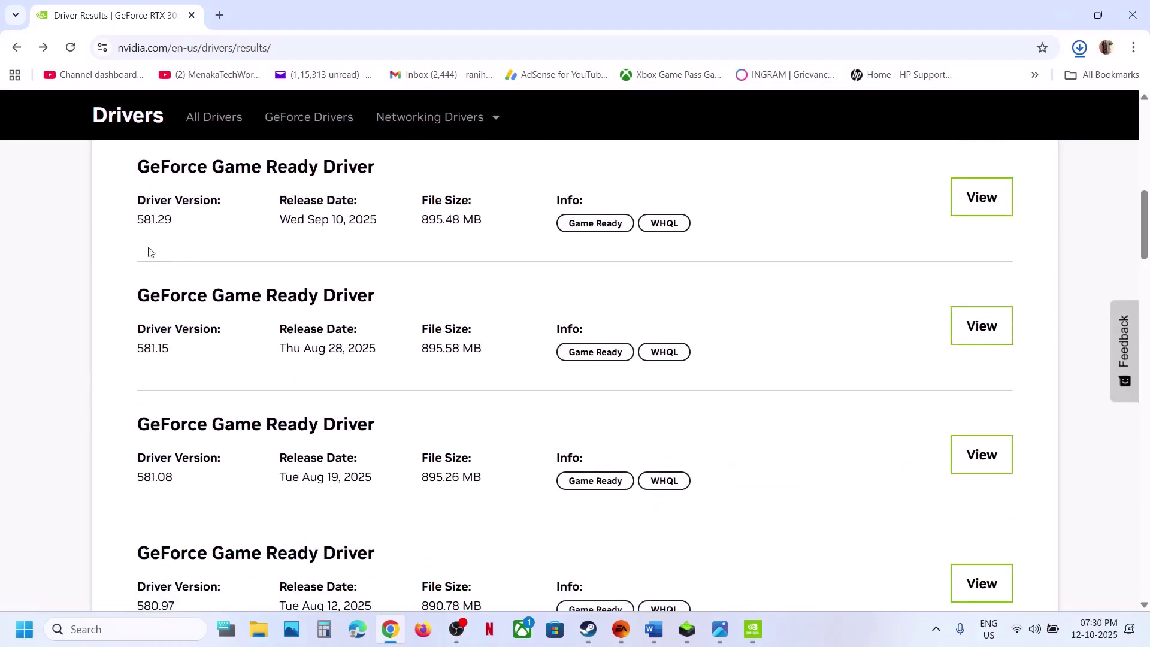
Highlight the Game Ready driver versions 581.29, 581.15 and 581.08 for rollback.
left_click_drag(144, 219, 221, 244)
left_click_drag(144, 348, 191, 372)
left_click_drag(144, 477, 200, 477)
Bring the Word fix notes back in front and scroll down to Step 5.
left_click(686, 636)
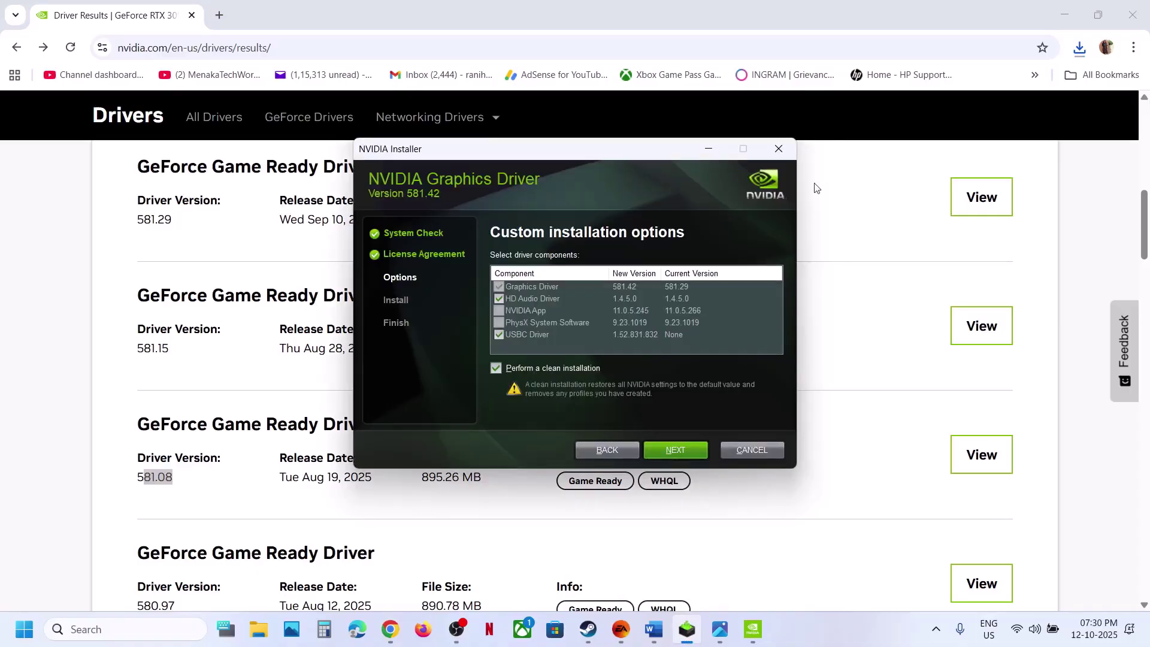
left_click(835, 228)
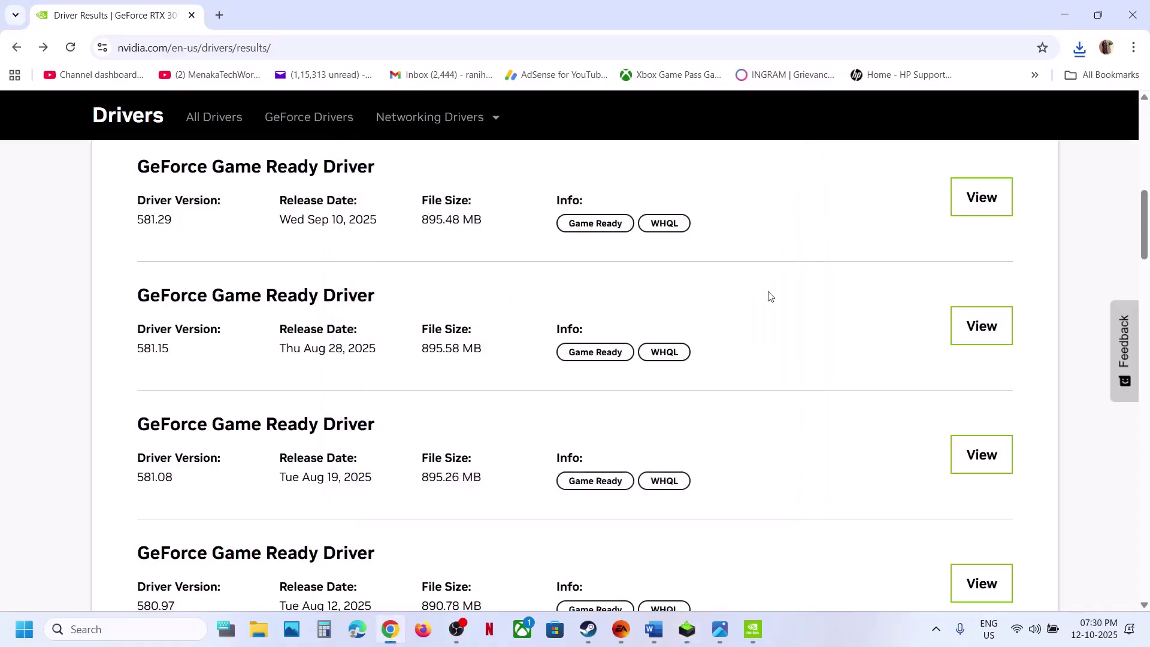
left_click(588, 629)
left_click(650, 629)
scroll(422, 343, "down", 2)
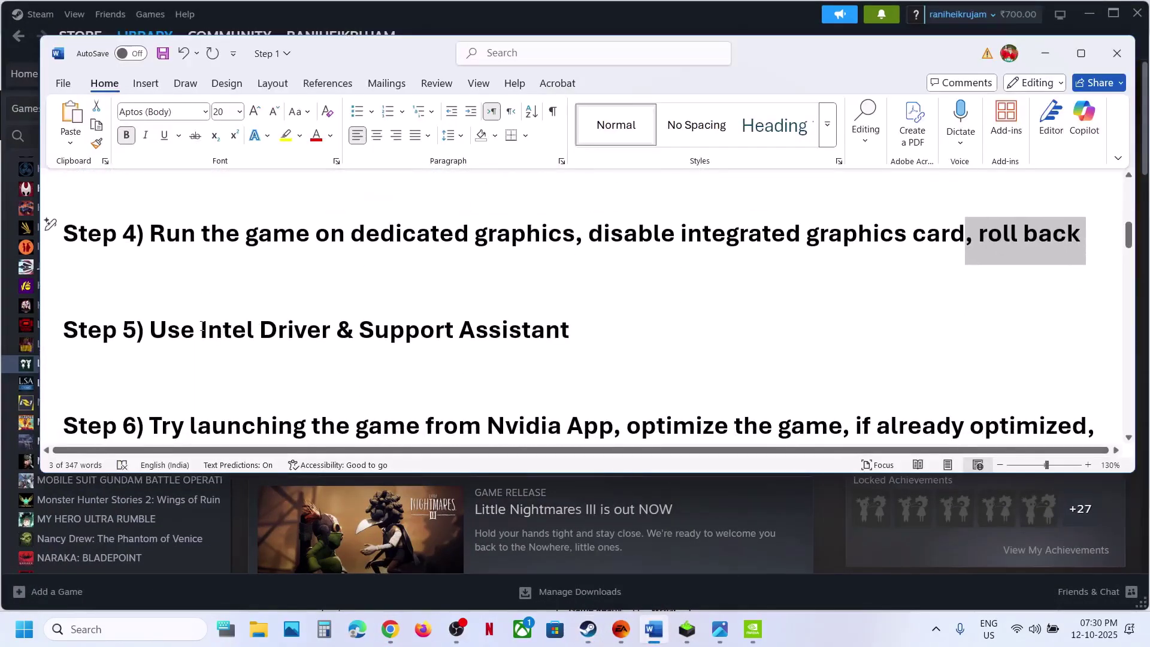
Search for Intel Driver & Support Assistant in a new tab and open Intel's official page.
left_click_drag(201, 328, 580, 342)
key("ctrl+c")
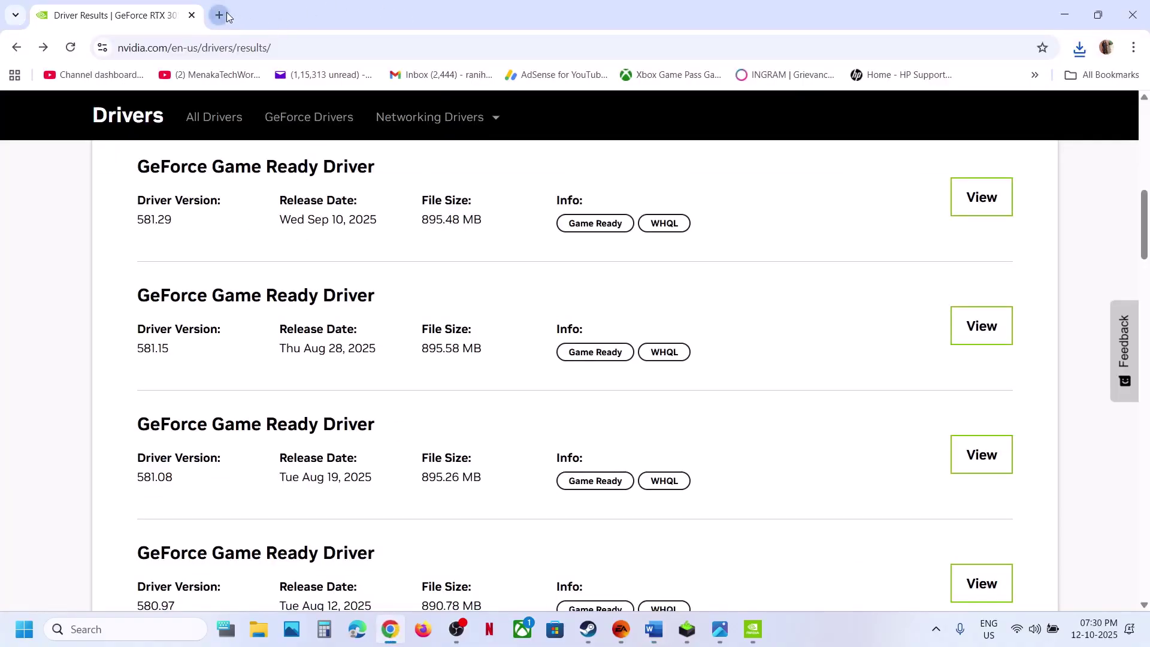
left_click(219, 15)
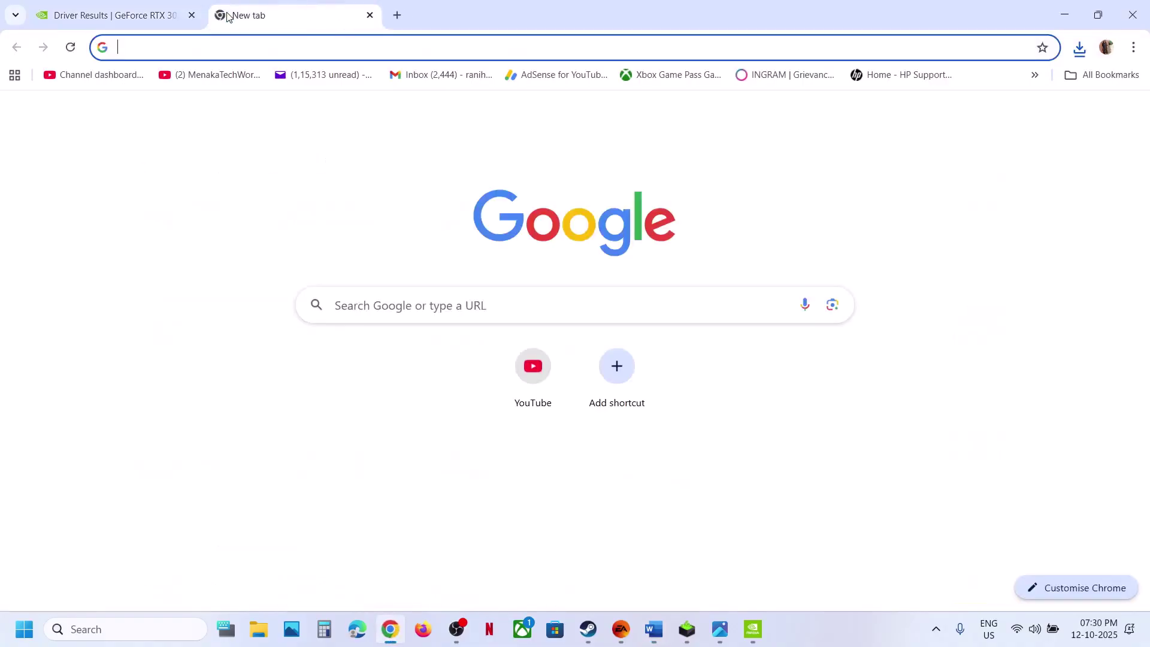
key("ctrl+v")
key("Return")
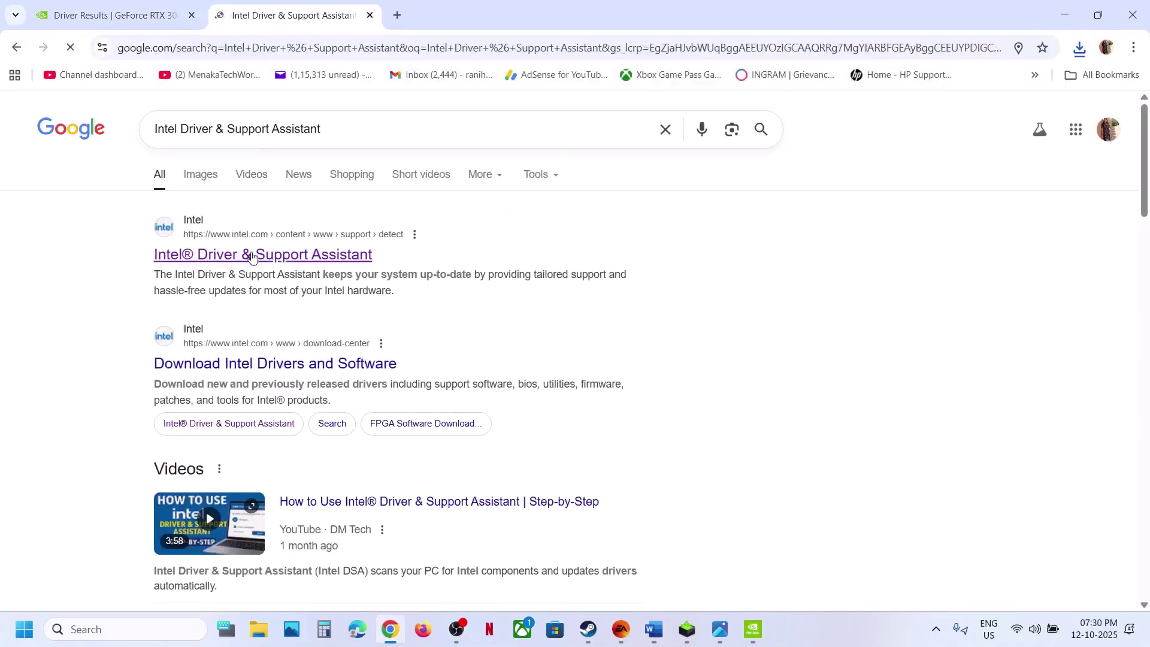
left_click(251, 257)
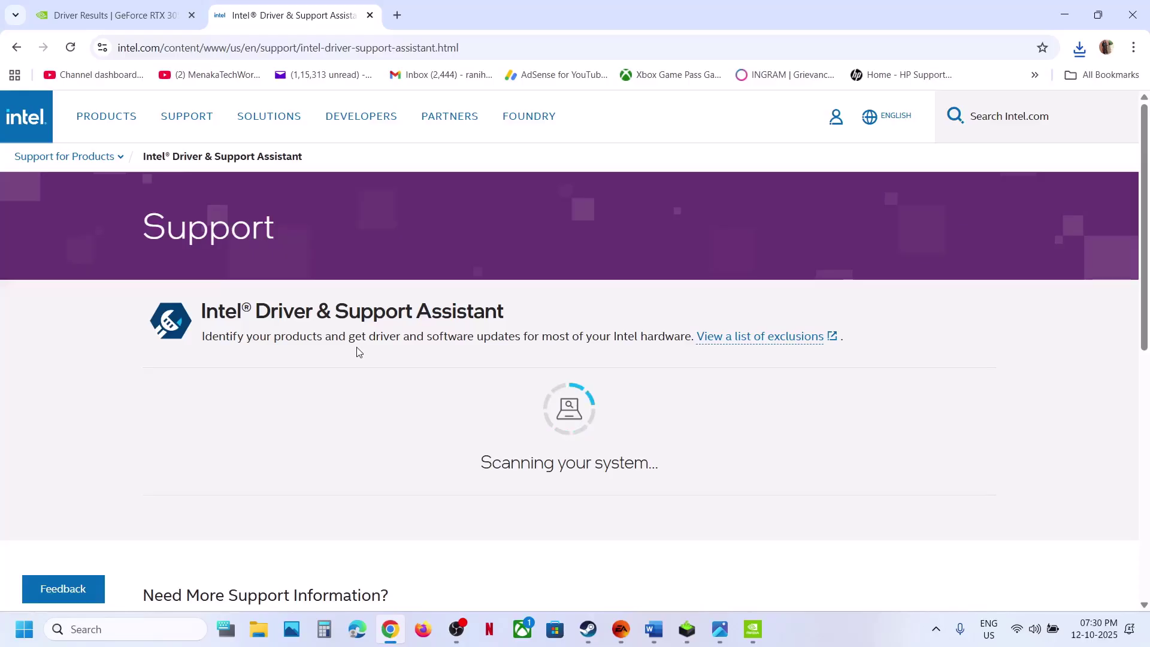
Install all three available Intel updates and approve the permission prompt.
scroll(357, 351, "down", 2)
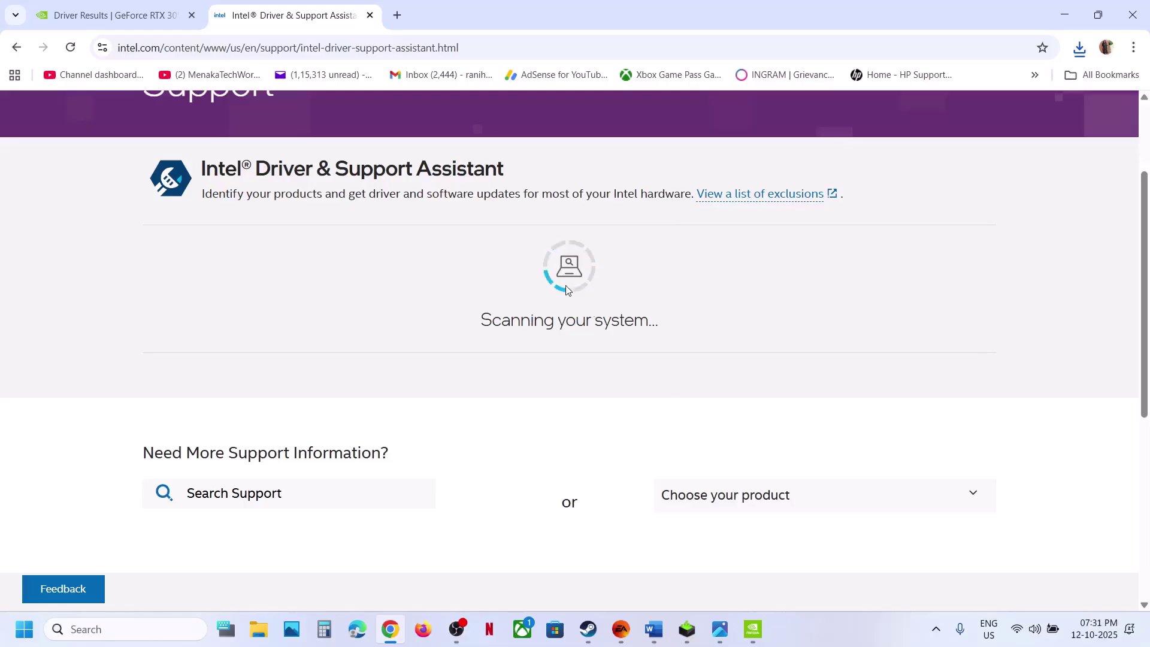
left_click(812, 643)
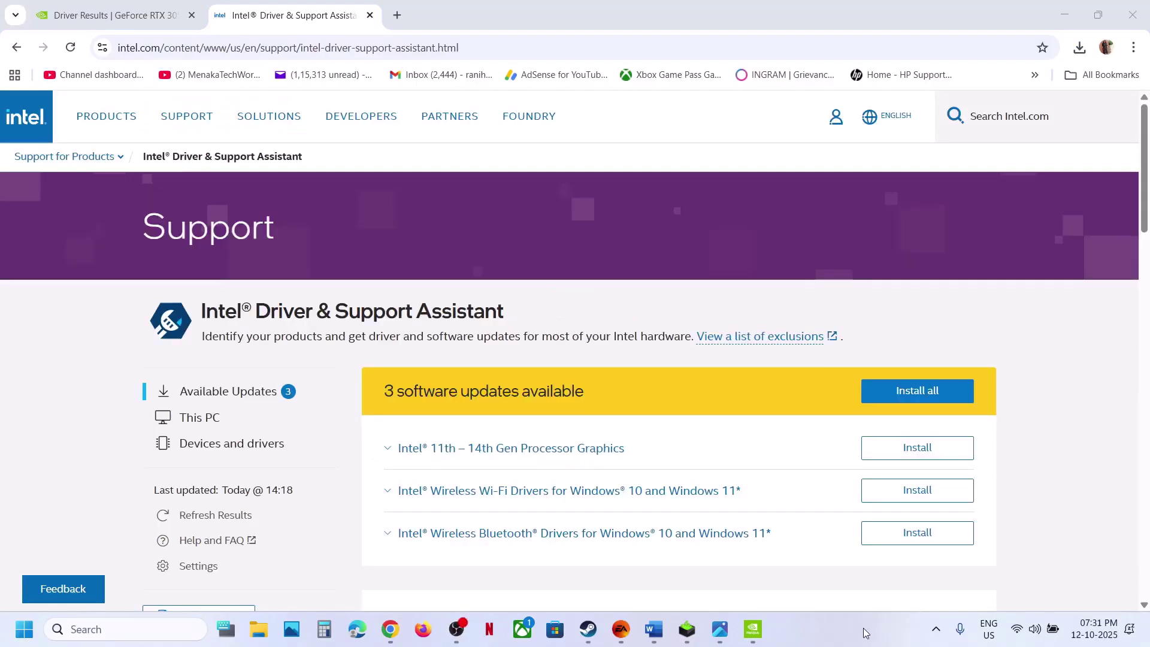
scroll(771, 396, "down", 2)
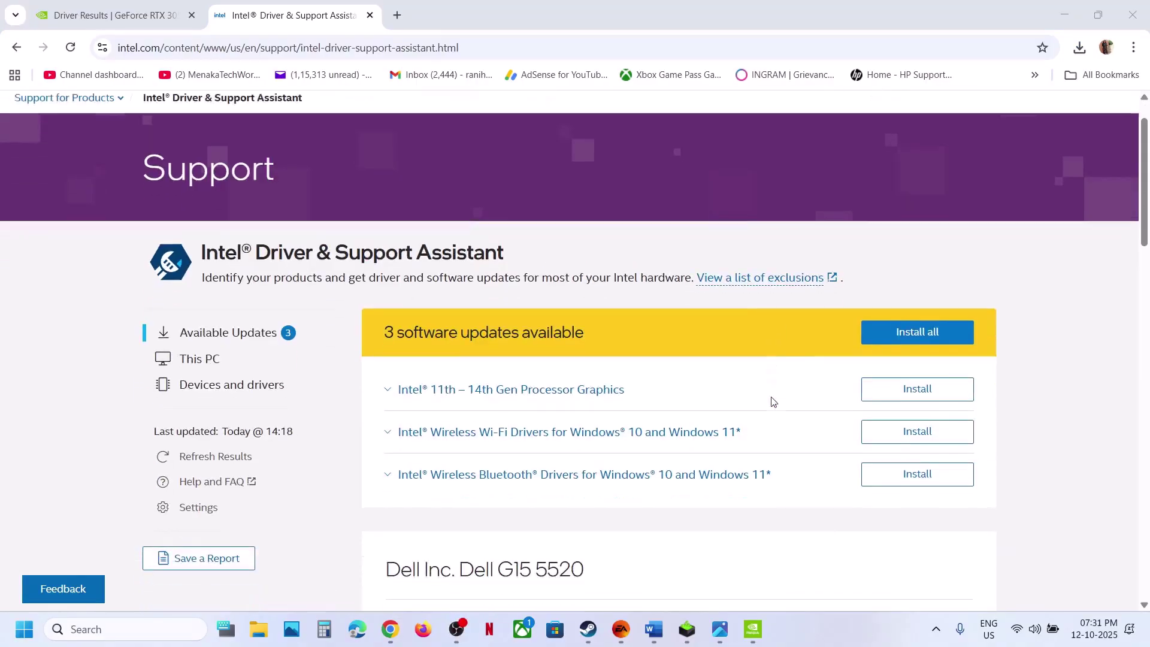
left_click(912, 302)
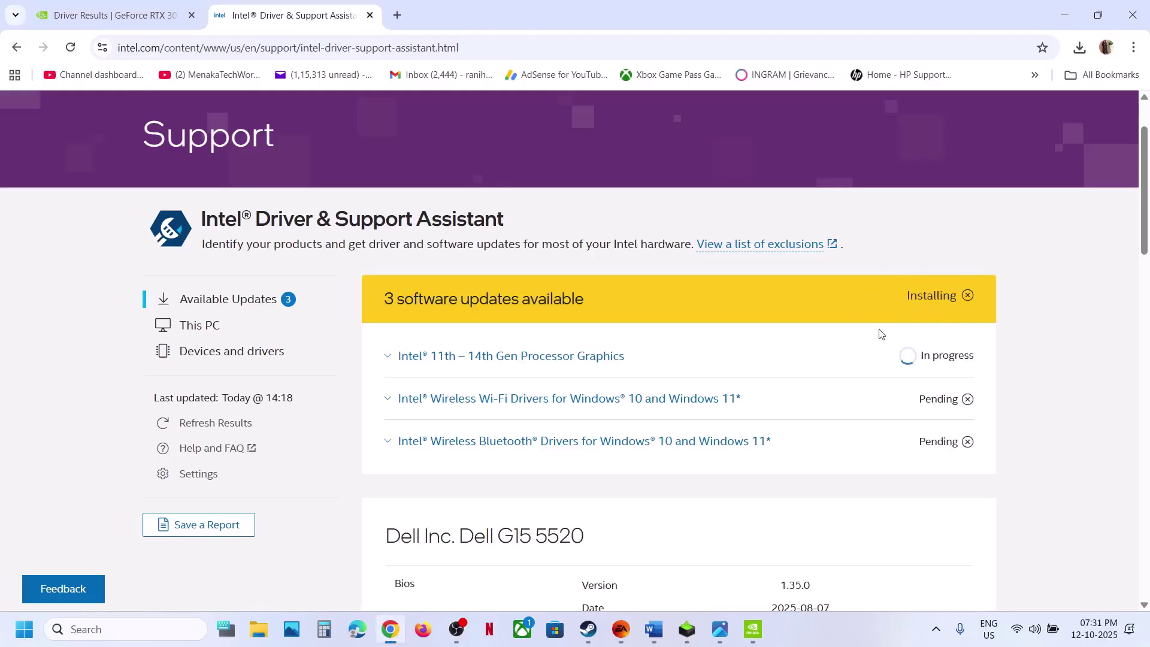
left_click(521, 450)
Check the power options, then return to the Intel updates page while the graphics driver installs.
left_click(24, 628)
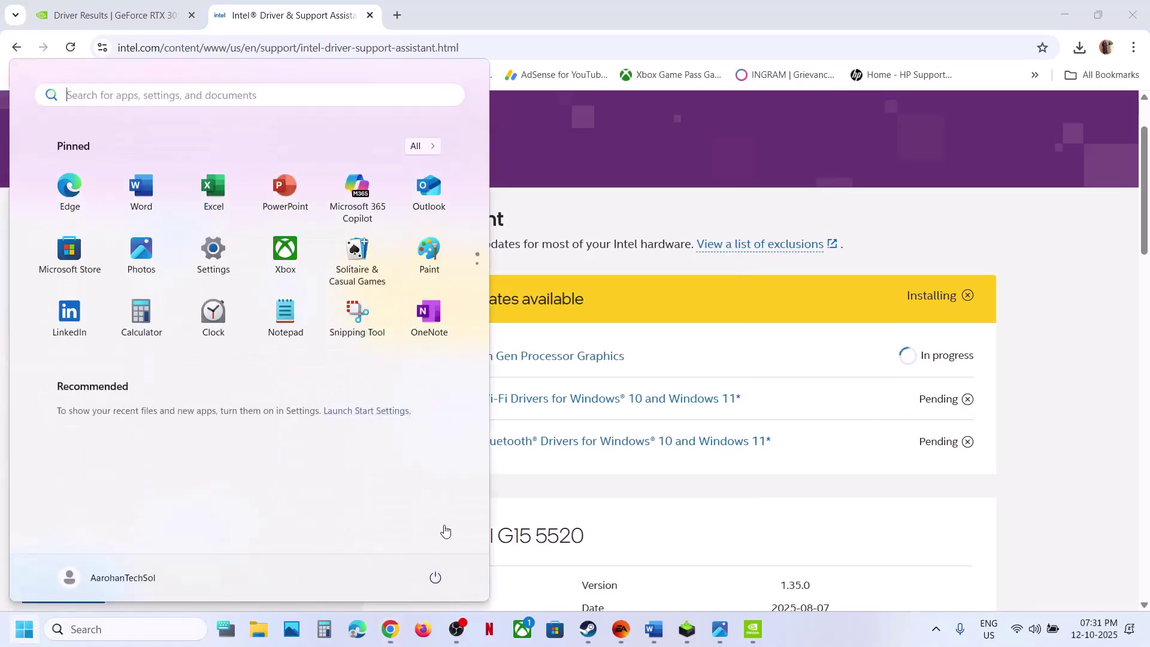
left_click(436, 576)
left_click(831, 174)
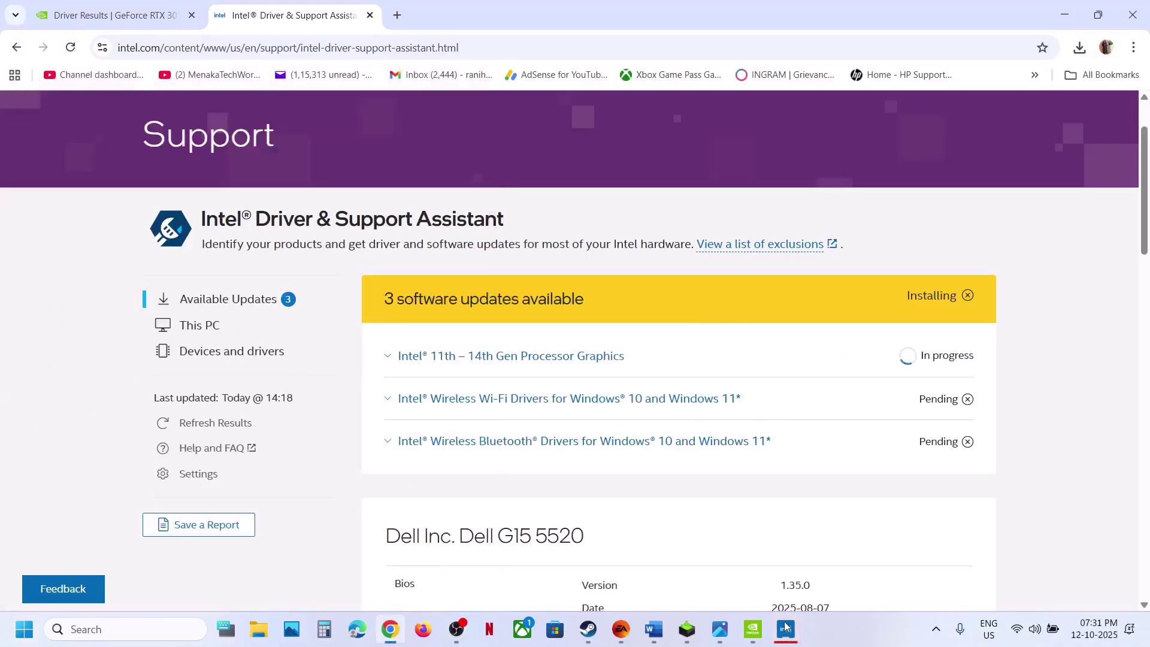
left_click(786, 628)
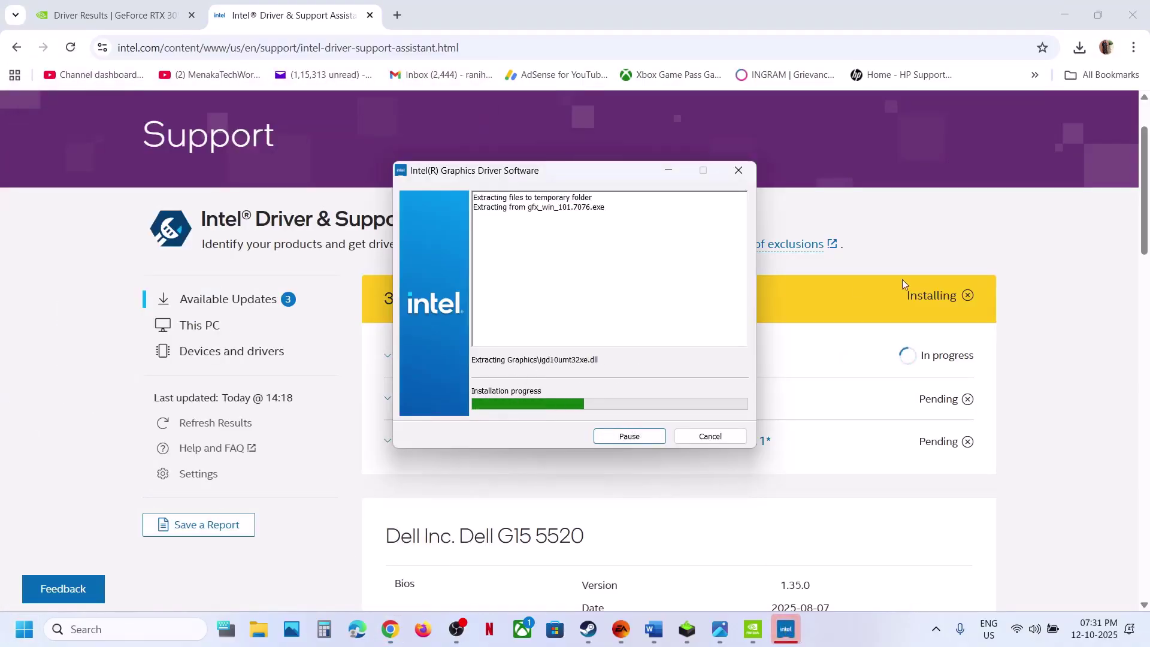
left_click(1027, 322)
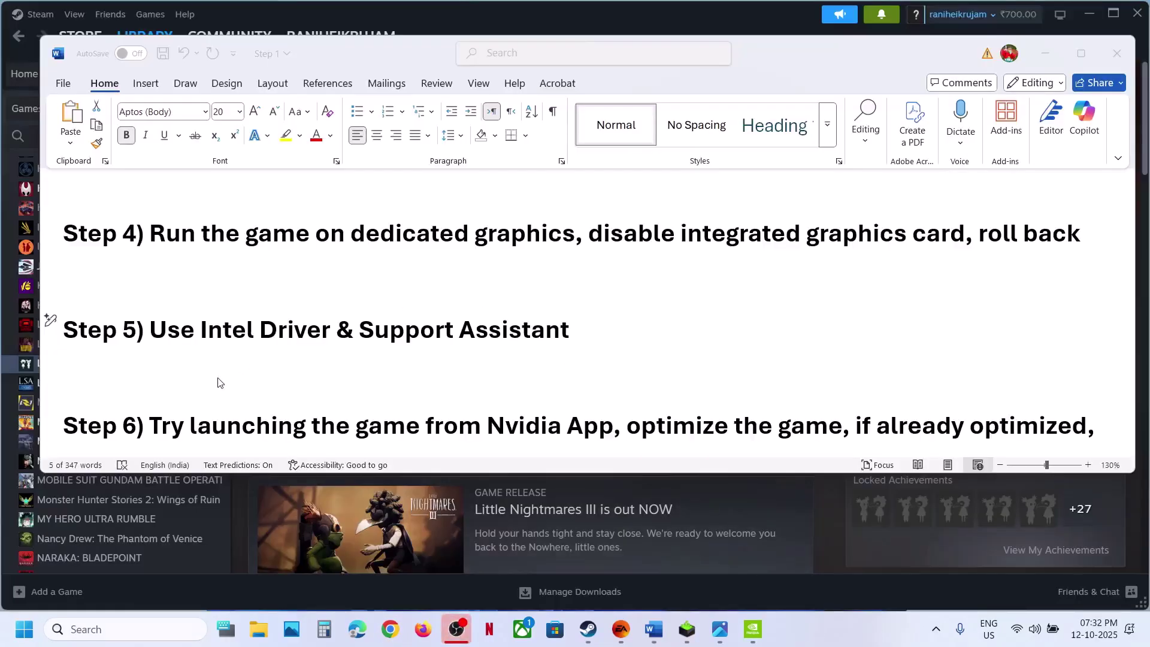
Launch the NVIDIA App from Windows search, as Step 6 of the notes says.
scroll(217, 382, "down", 3)
left_click(243, 342)
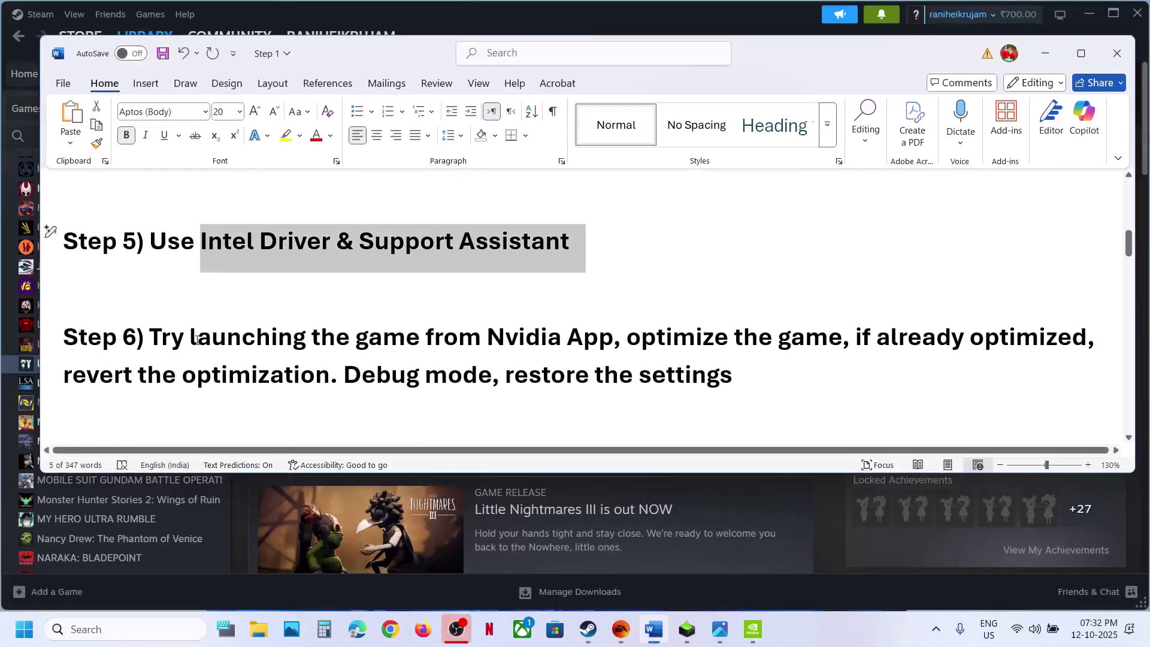
left_click_drag(198, 340, 563, 338)
left_click(113, 630)
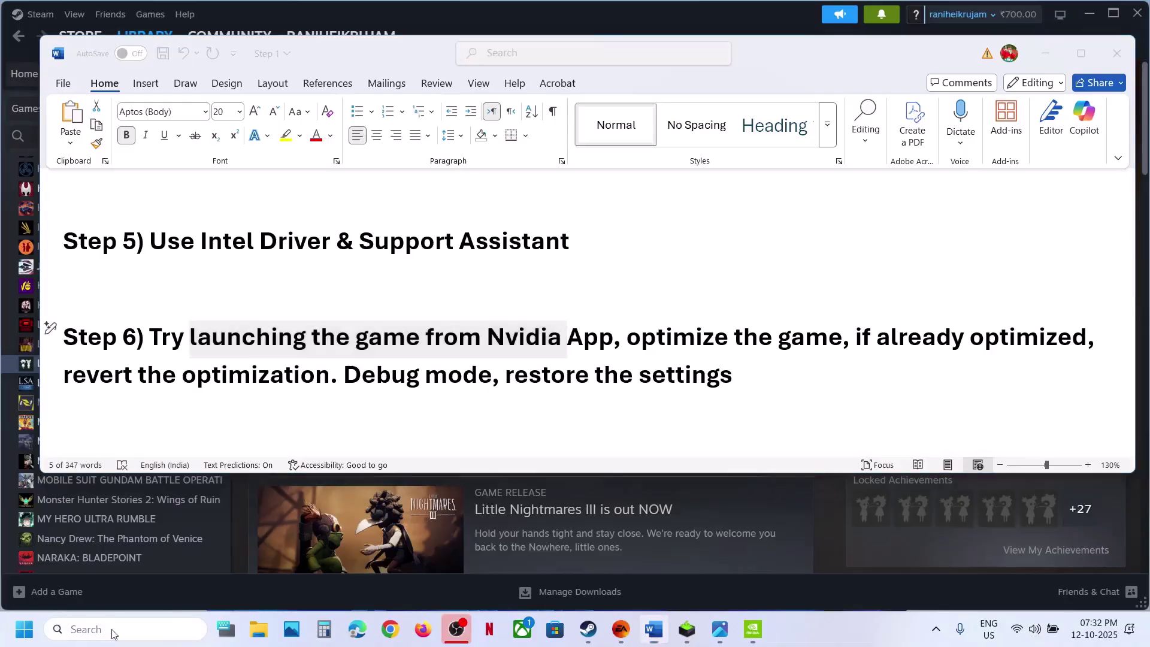
type("nvidia")
key("Return")
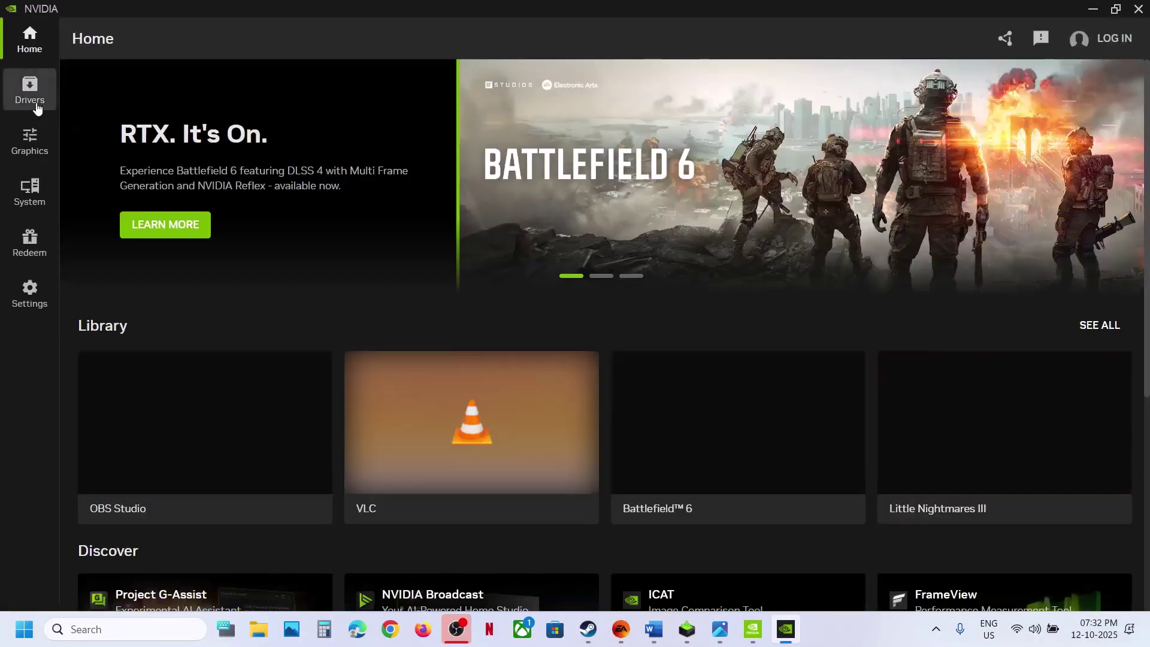
Open Little Nightmares III's graphics settings from its card in the Home library.
left_click(35, 99)
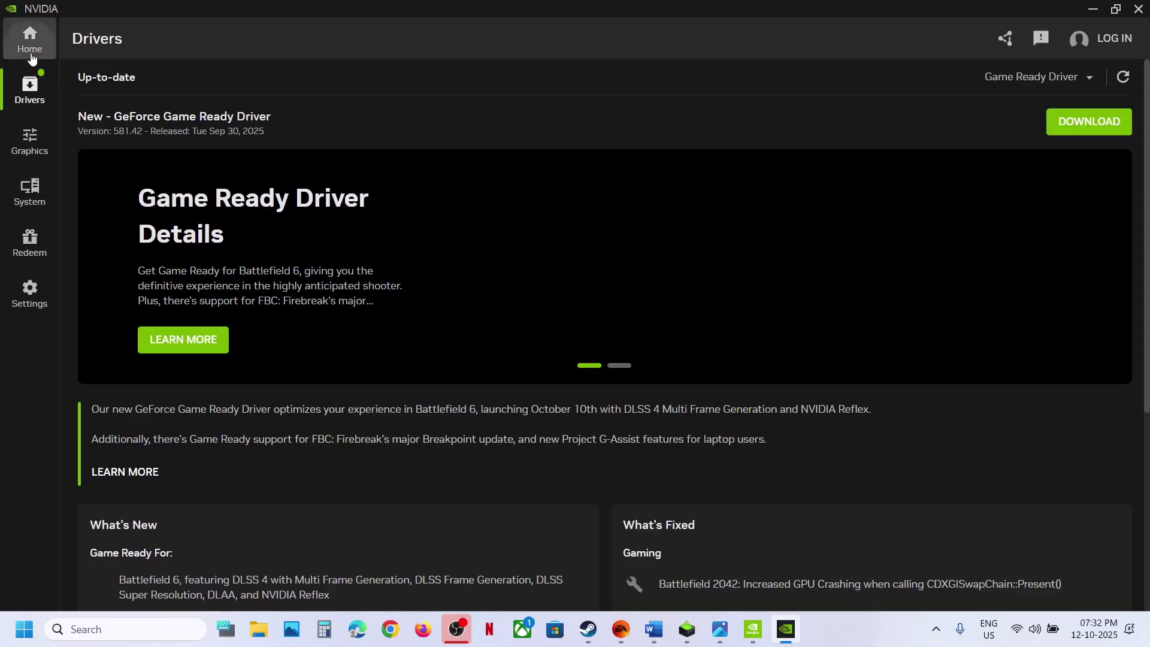
left_click(30, 41)
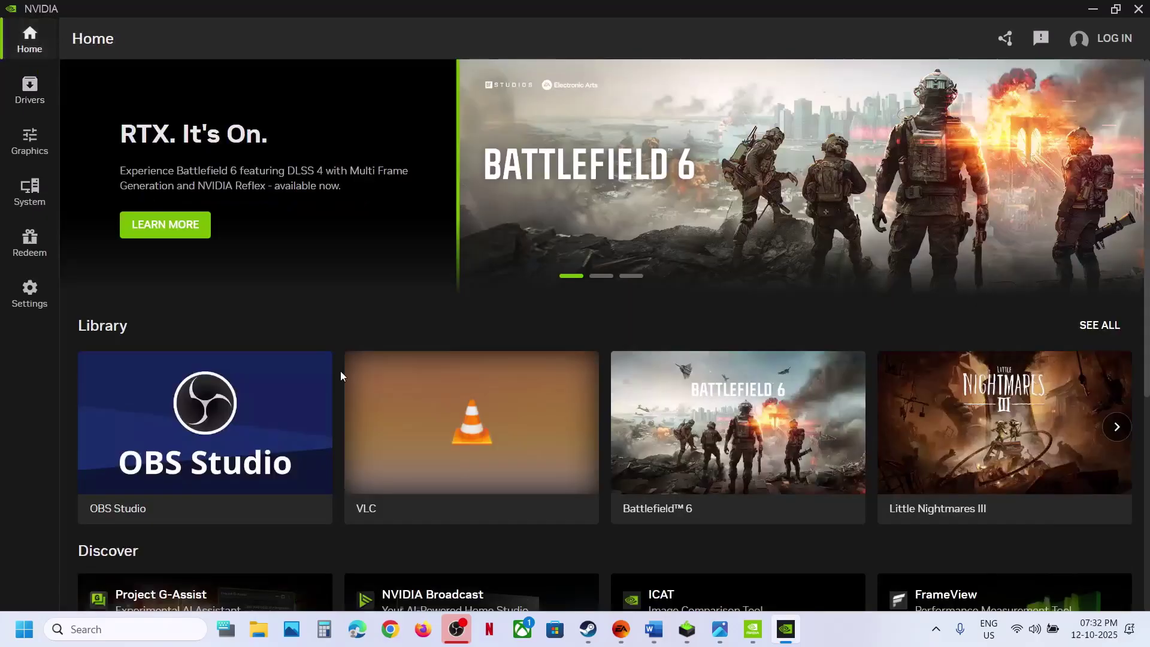
scroll(340, 376, "down", 3)
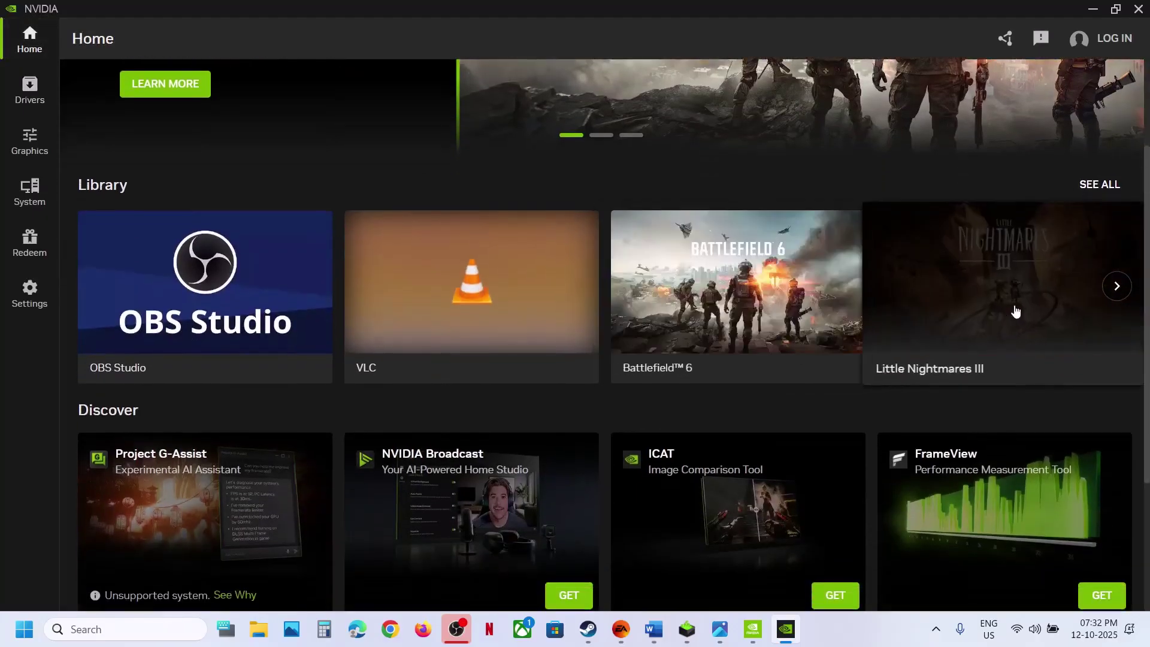
mouse_move(1007, 309)
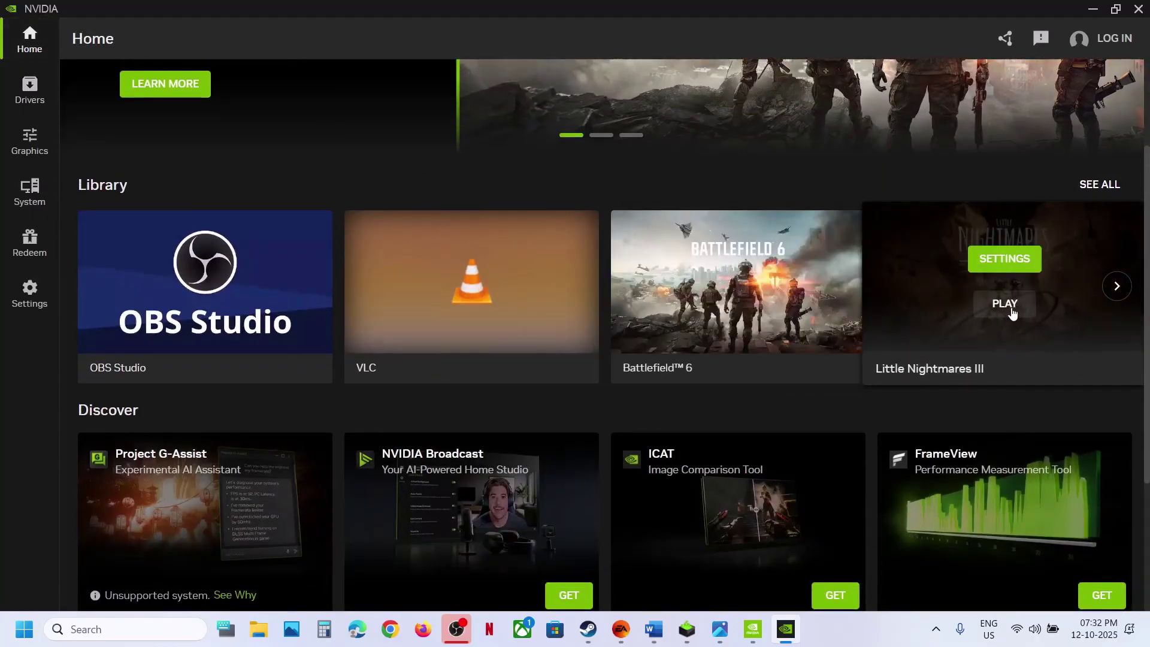
left_click(1015, 268)
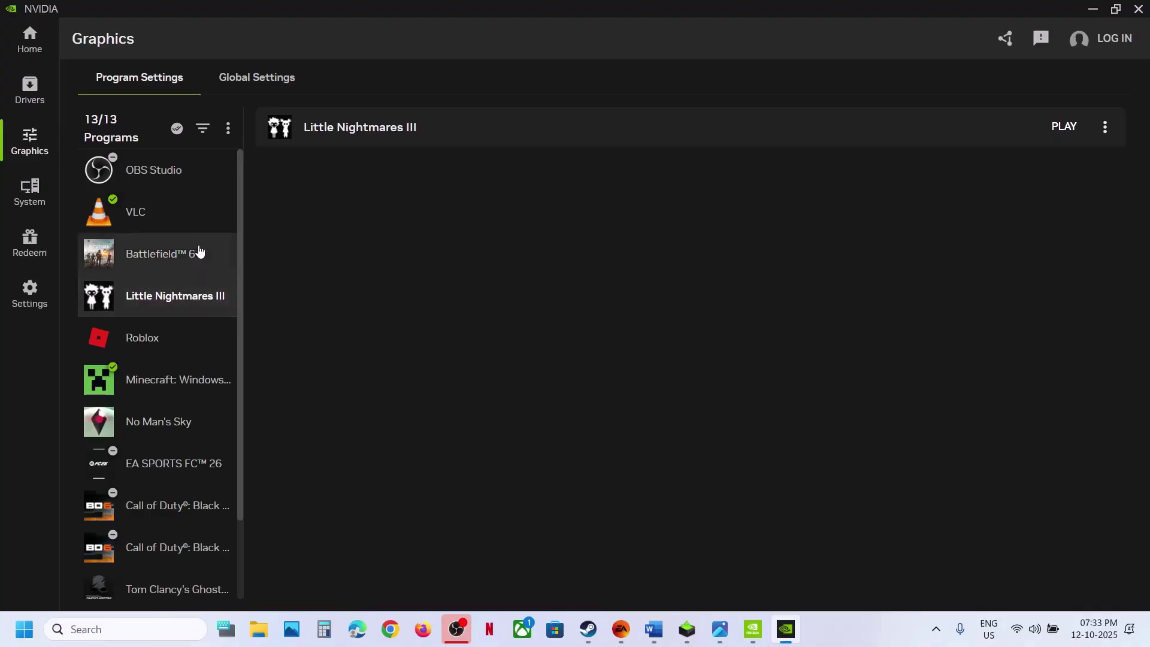
Check the Global Settings, then optimize VLC in Program Settings.
left_click(254, 82)
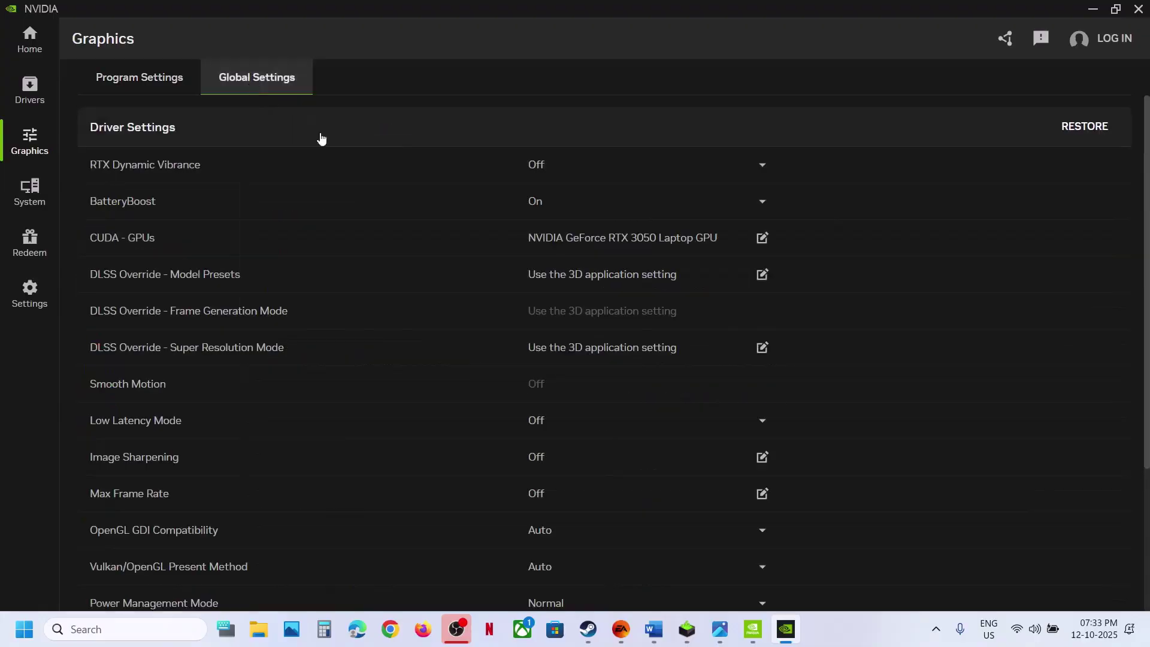
scroll(324, 180, "down", 2)
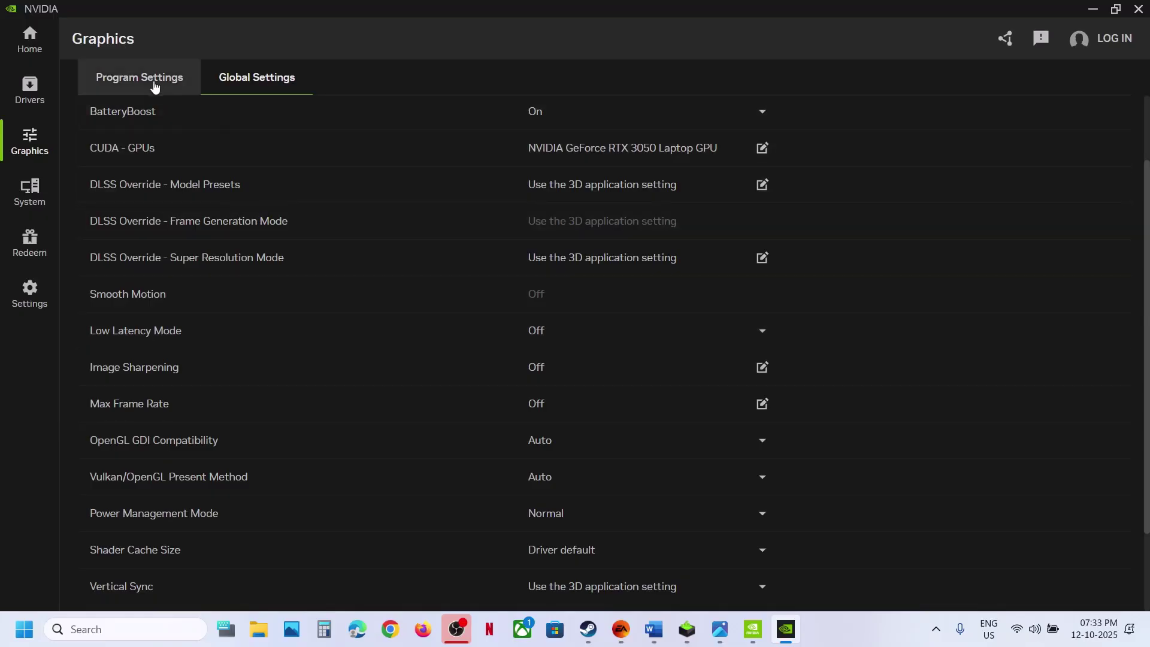
left_click(150, 82)
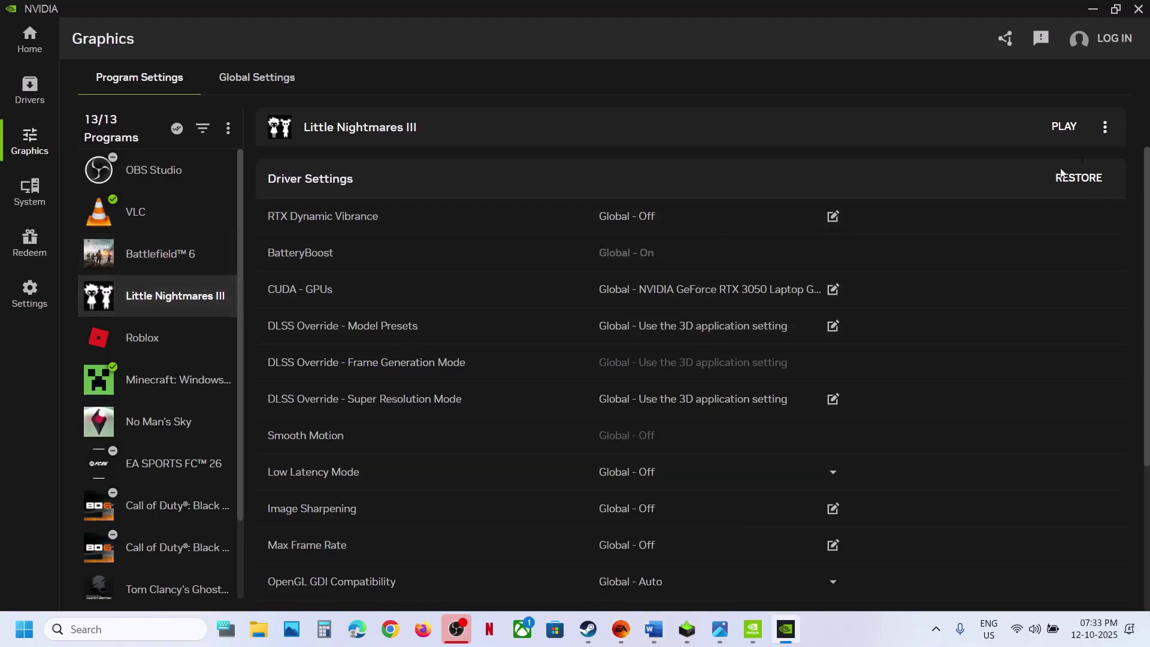
left_click(123, 220)
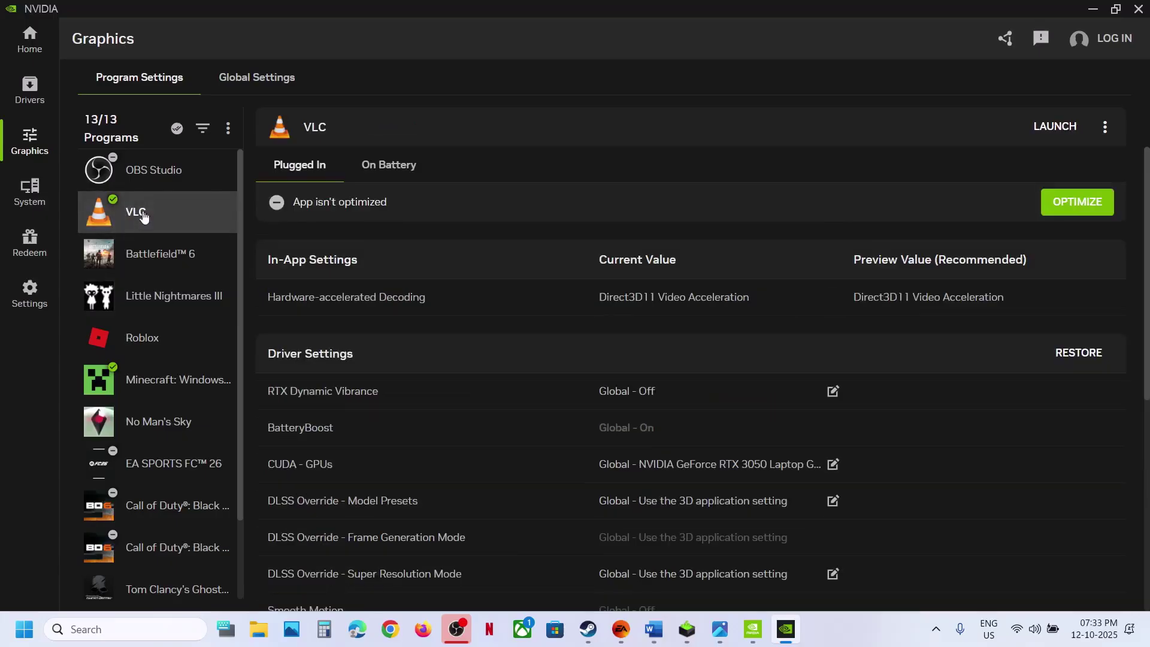
left_click(1078, 203)
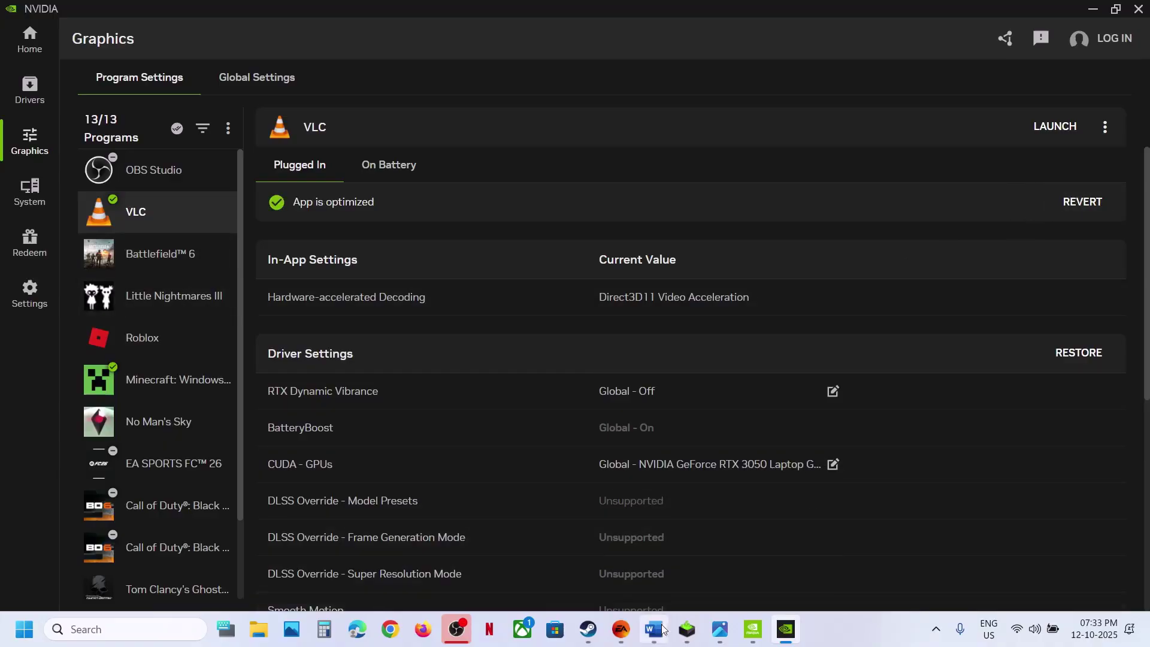
Revert VLC's optimization, reselect Little Nightmares III and close NVIDIA App.
left_click(588, 631)
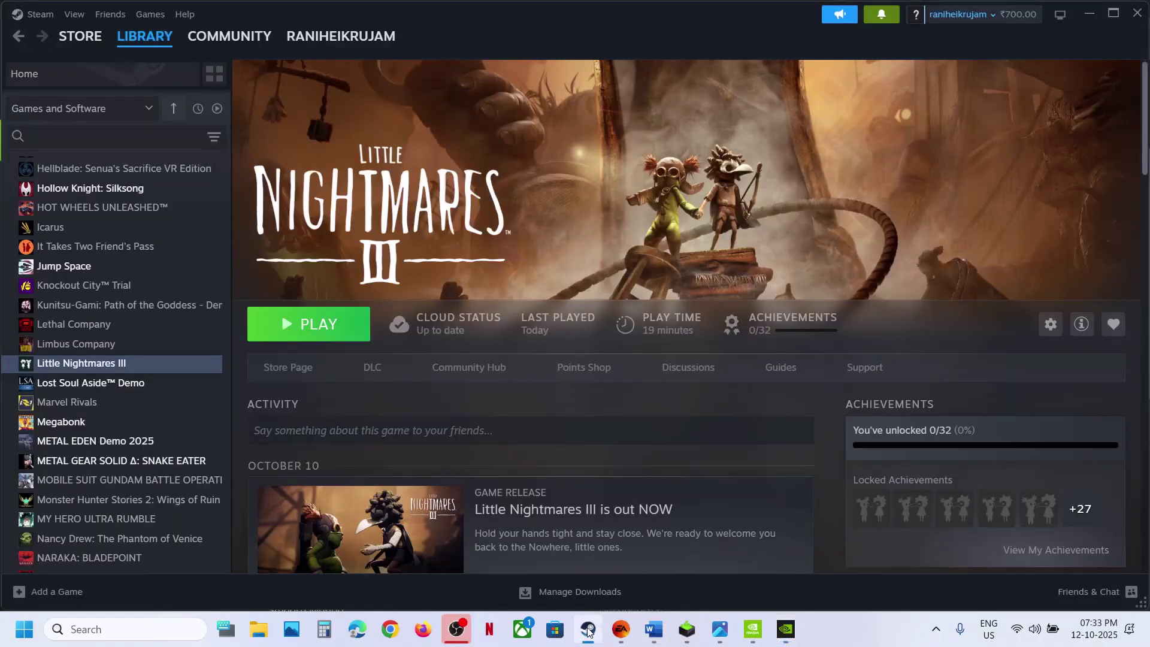
left_click(588, 630)
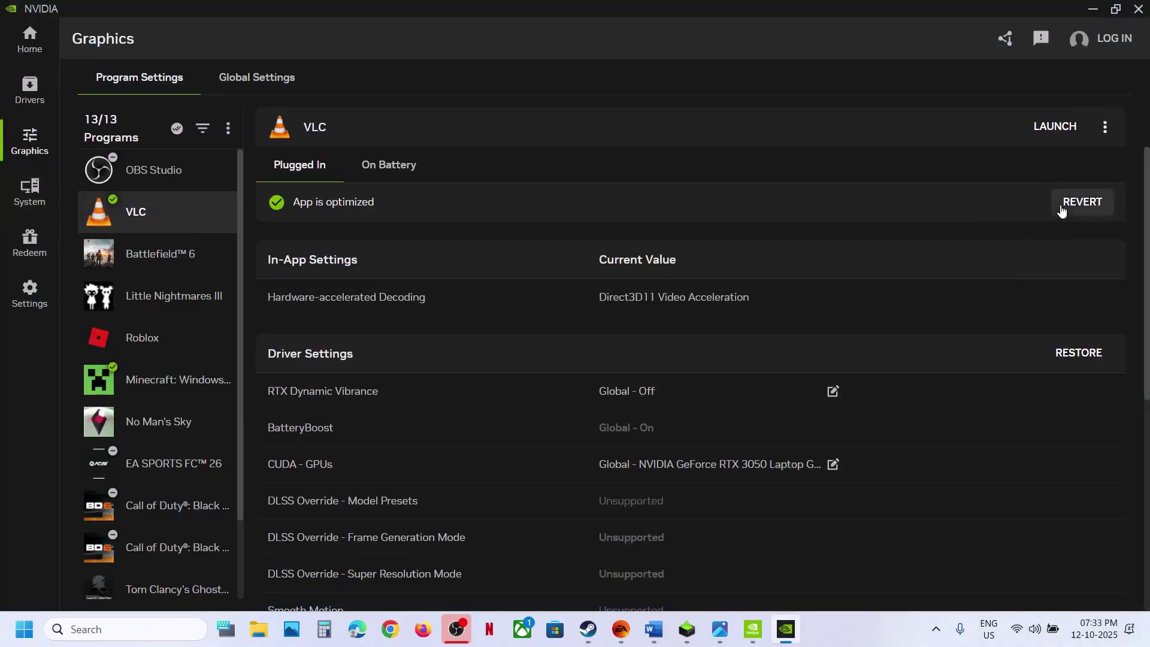
left_click(1081, 205)
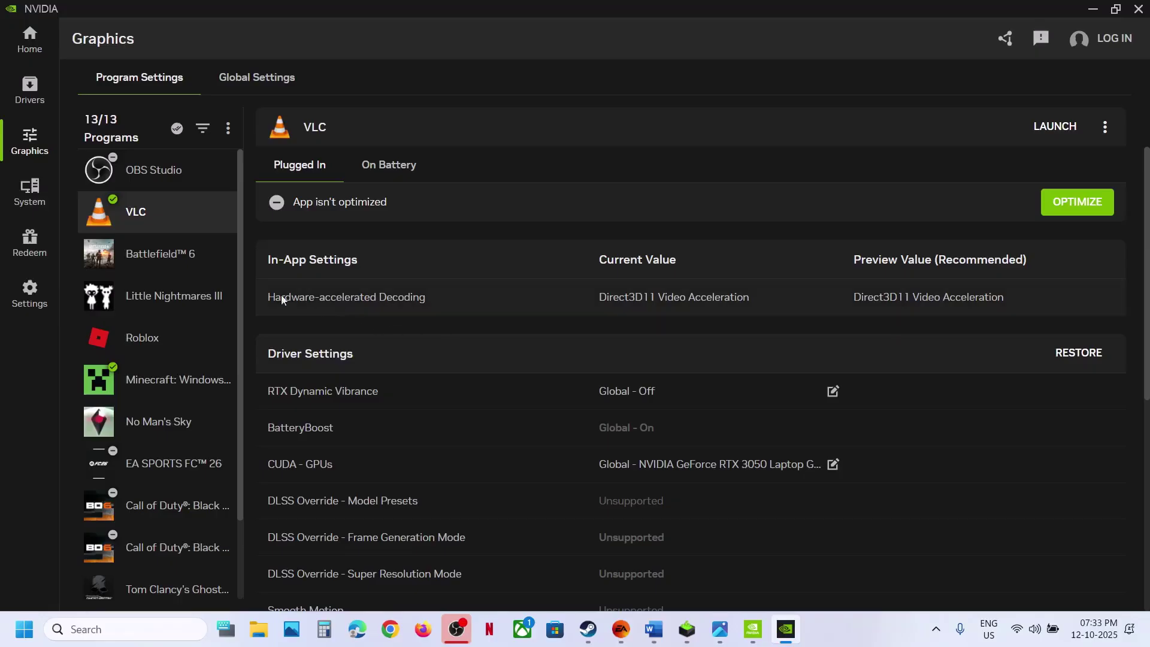
left_click(171, 297)
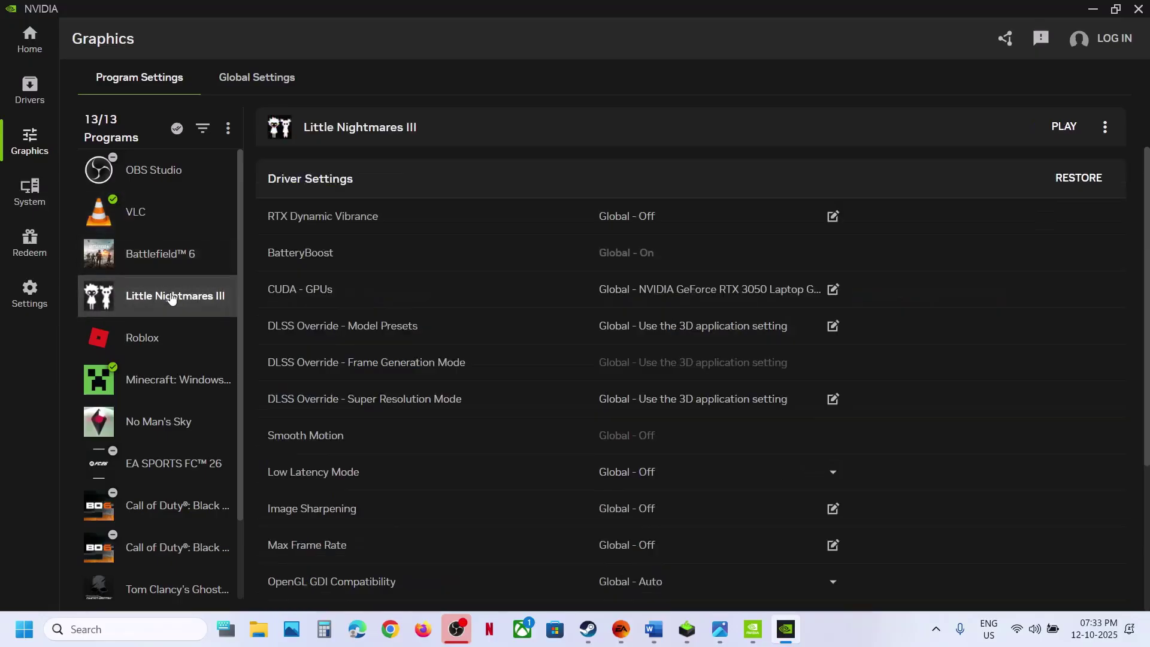
left_click(1138, 9)
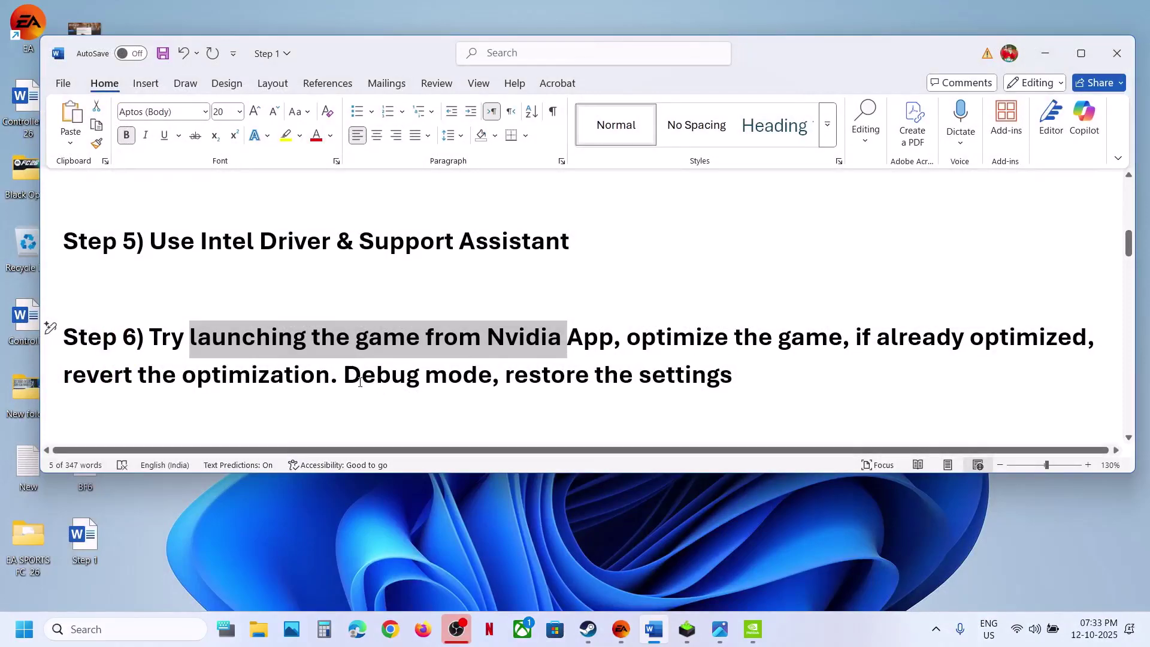
Open NVIDIA Control Panel from the desktop's Show more options menu.
left_click_drag(360, 381, 490, 377)
right_click(427, 512)
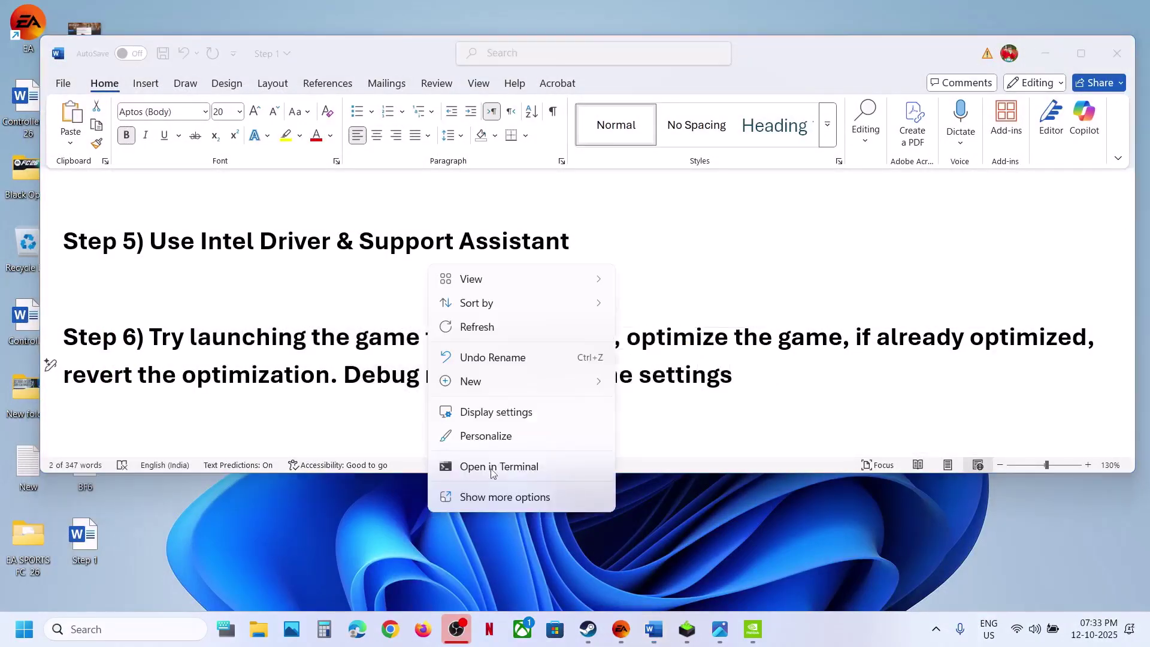
left_click(488, 495)
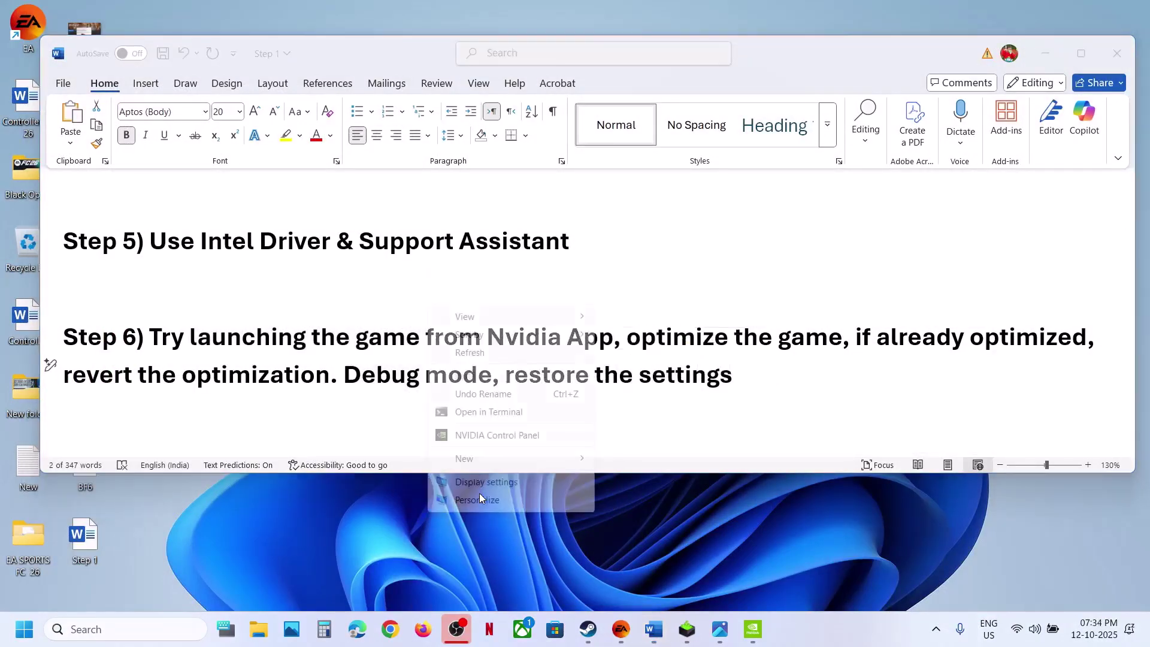
left_click(498, 436)
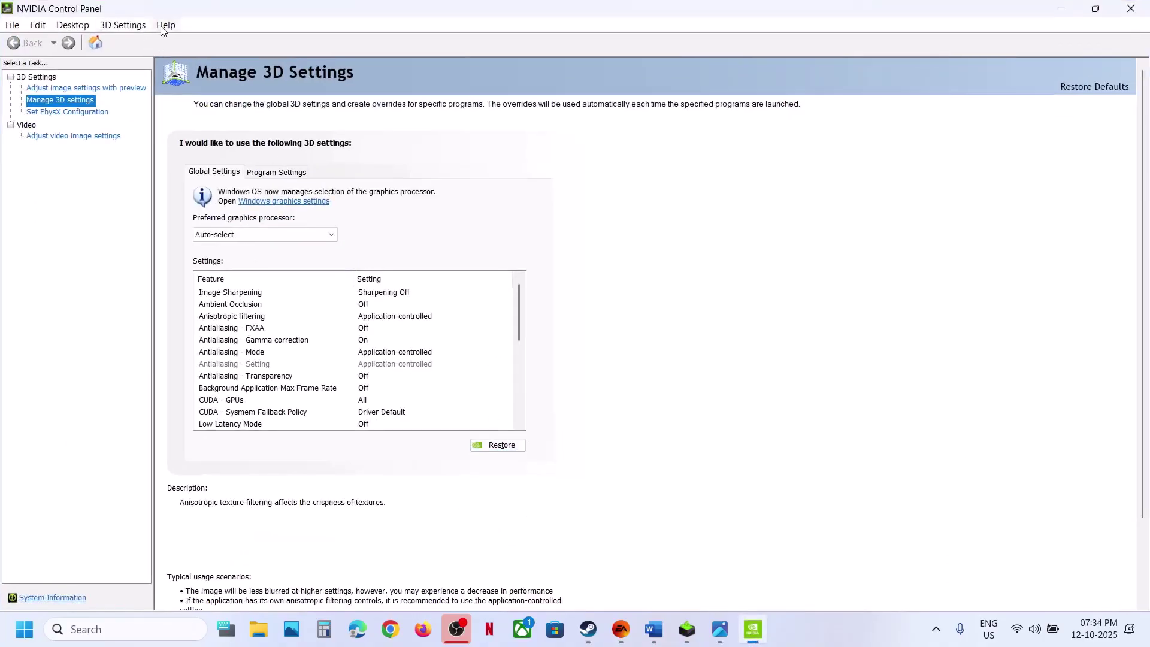
Turn on Debug Mode from the Help menu.
left_click(163, 25)
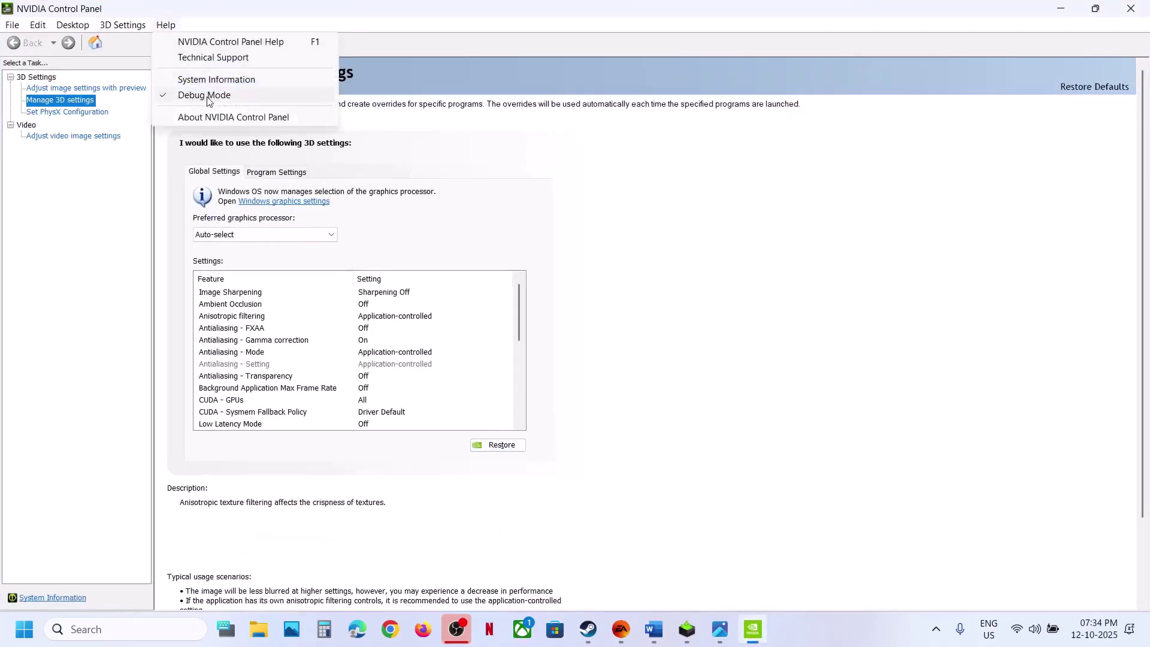
left_click(205, 96)
left_click(165, 26)
left_click(179, 97)
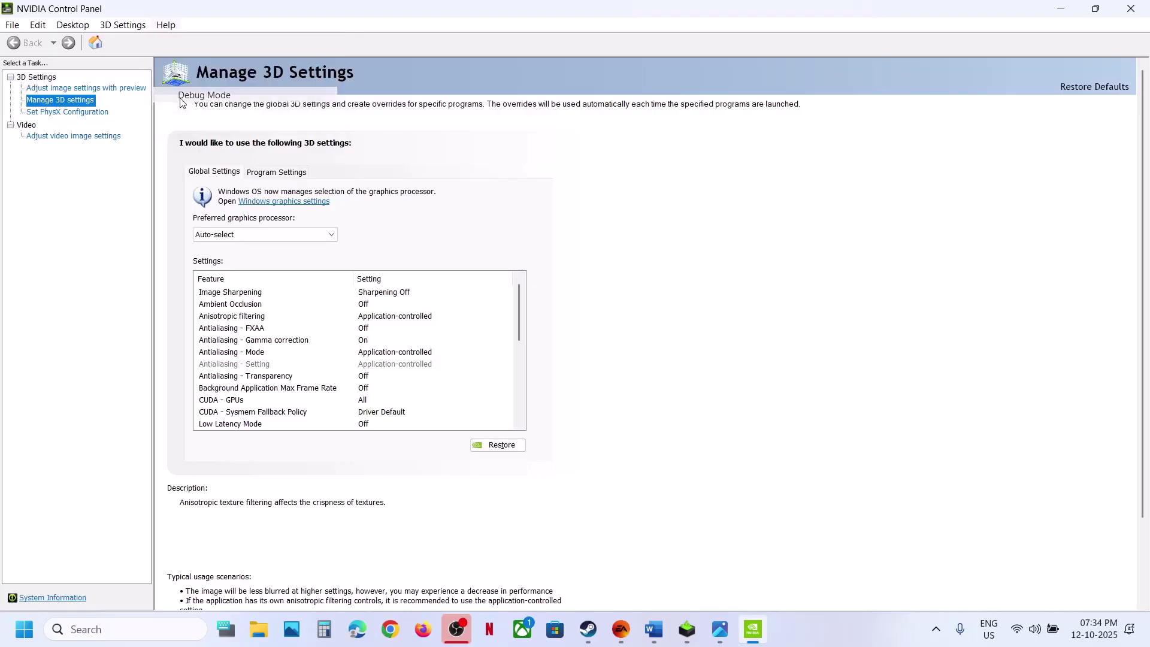
left_click(167, 26)
left_click(115, 194)
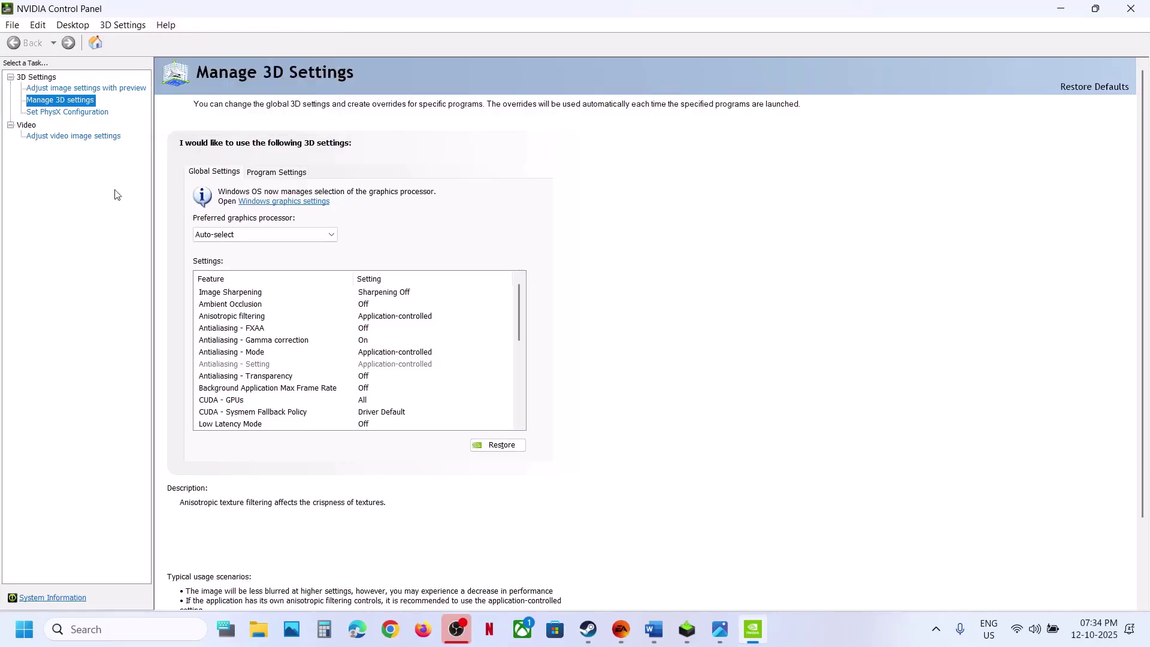
Restore the global 3D settings to defaults, confirm, and close NVIDIA Control Panel.
left_click(643, 639)
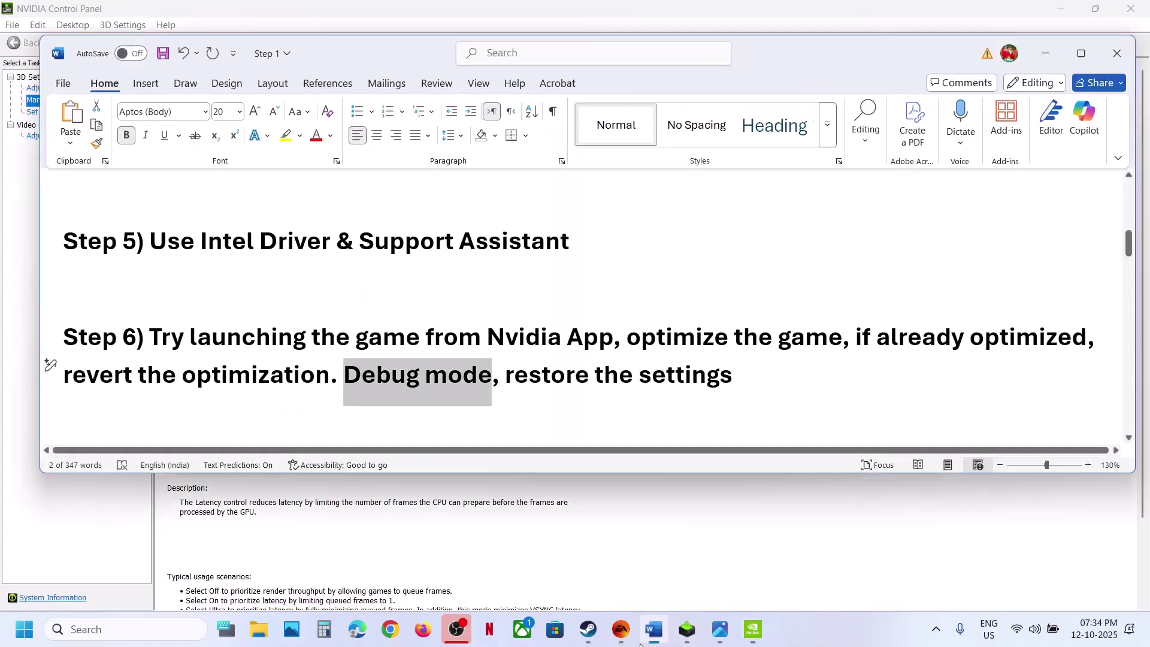
left_click_drag(553, 387, 732, 383)
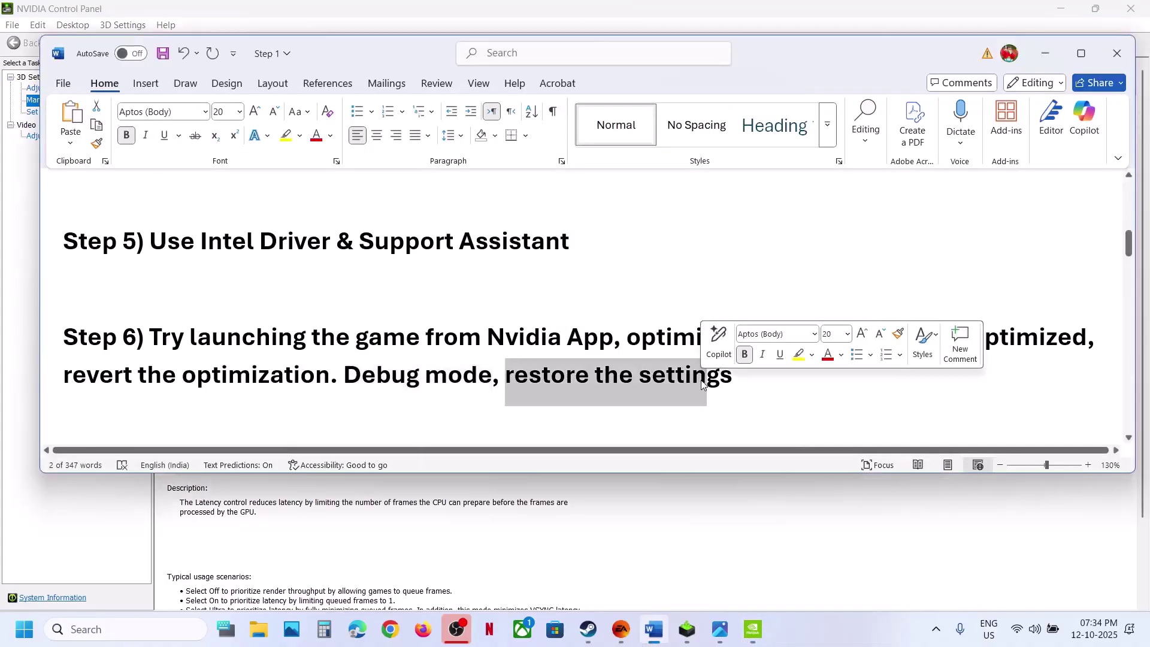
left_click(107, 532)
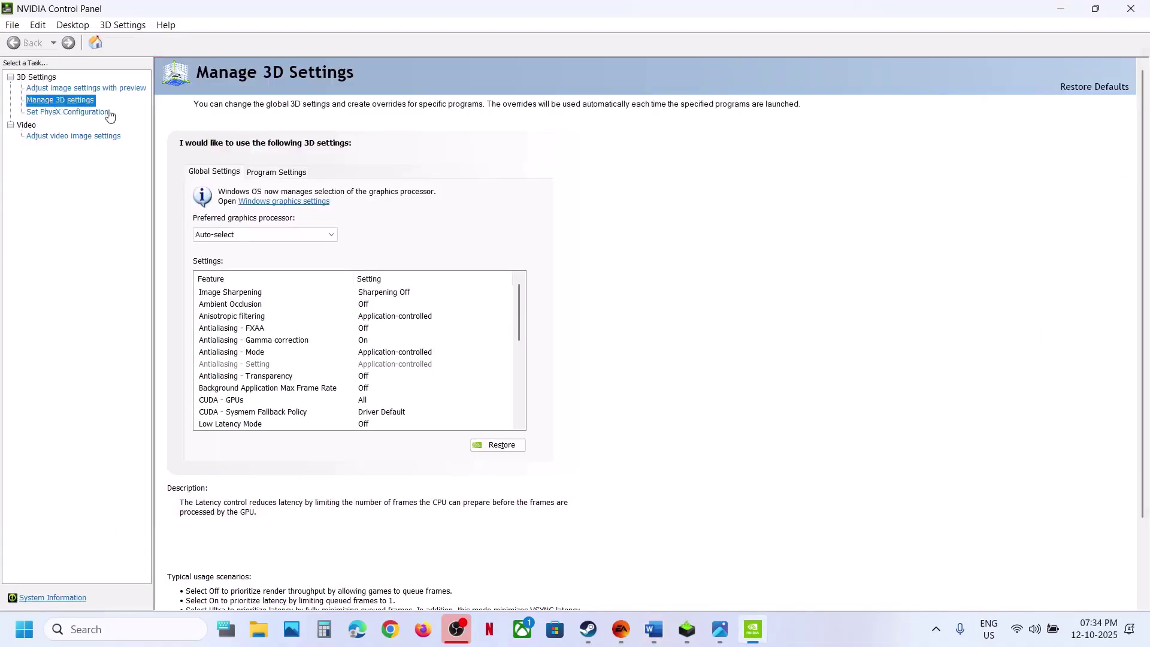
left_click(482, 444)
left_click(665, 327)
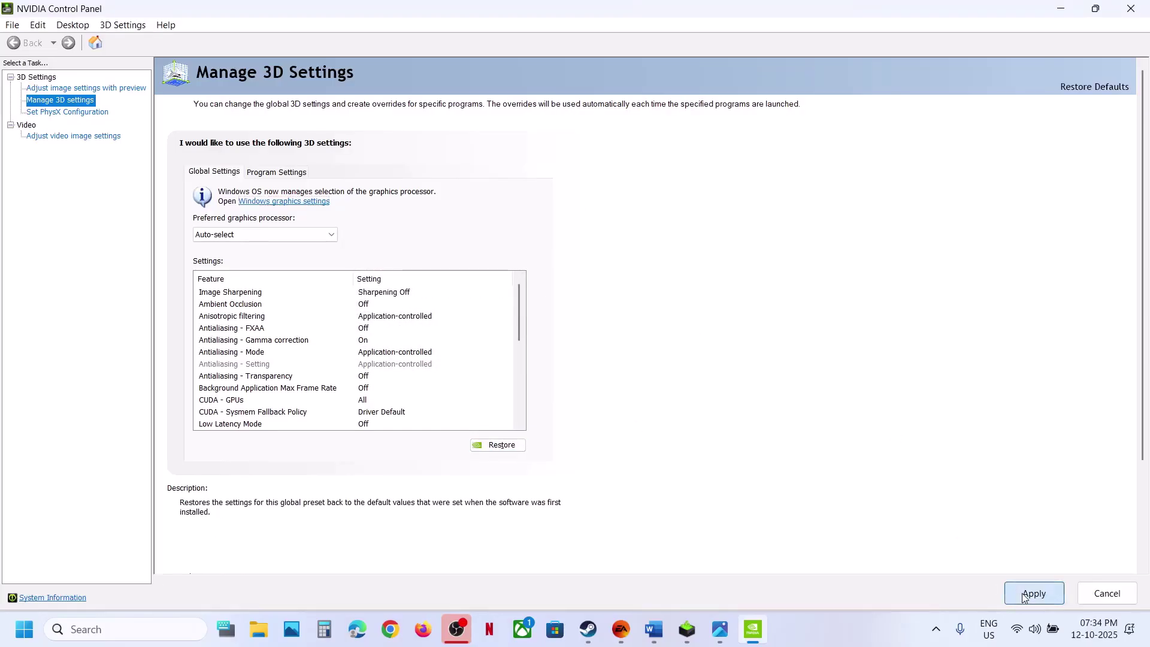
left_click(1128, 12)
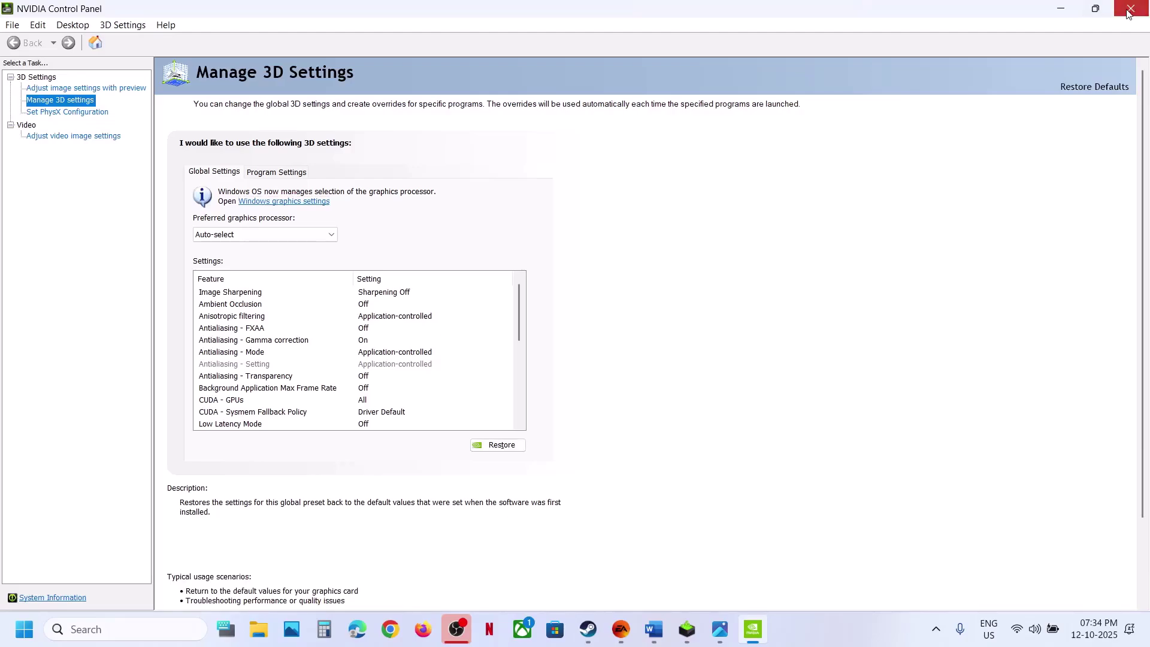
scroll(681, 225, "down", 2)
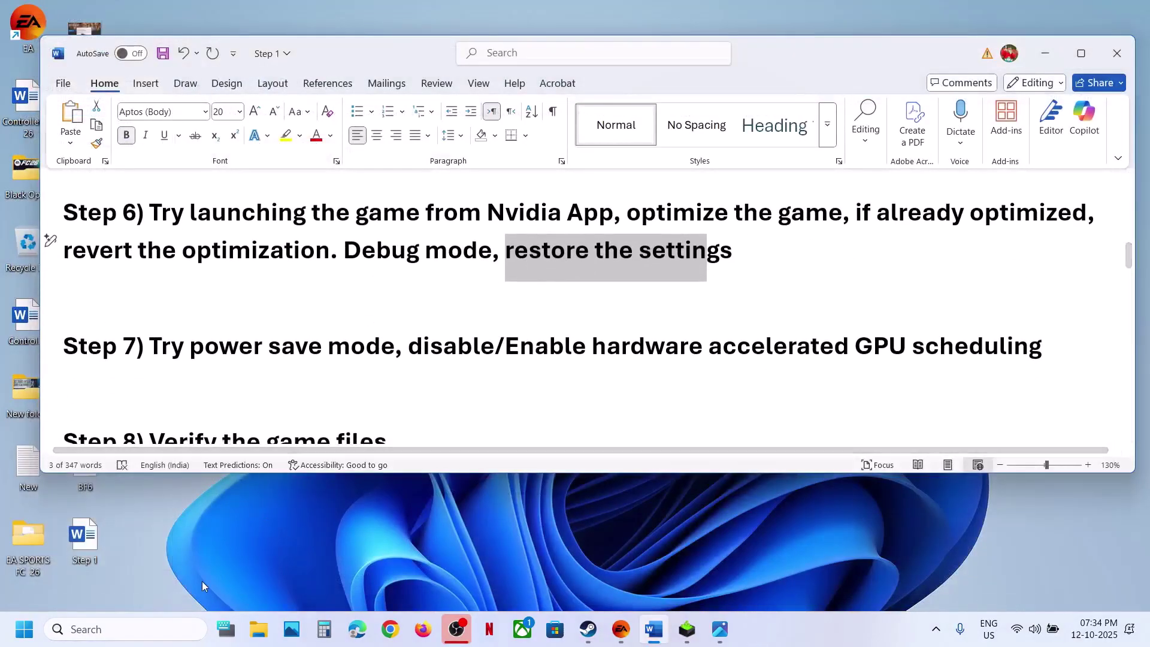
Open Control Panel's power plan options under Hardware and Sound.
left_click(162, 632)
type("contro")
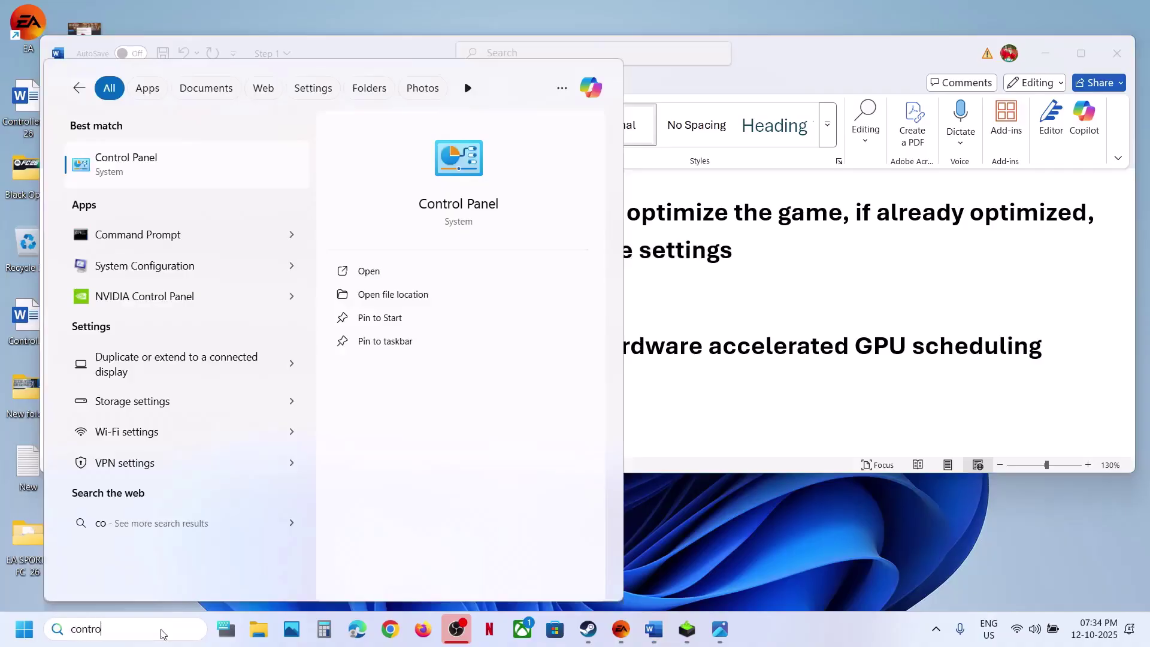
type("l")
key("Return")
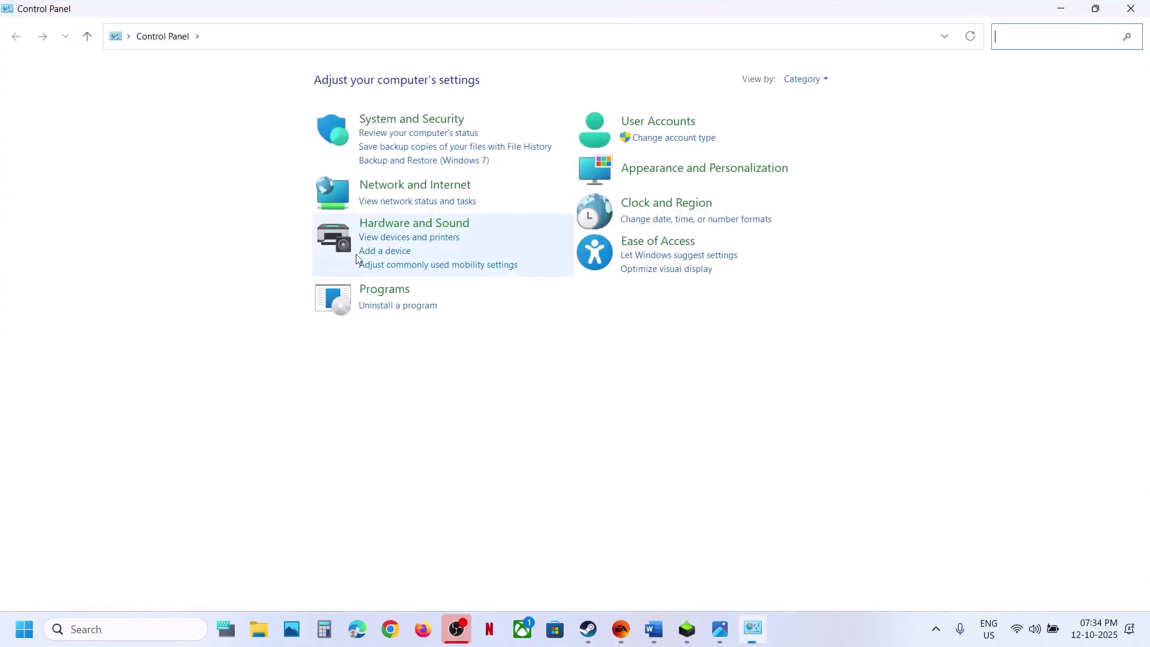
left_click(428, 227)
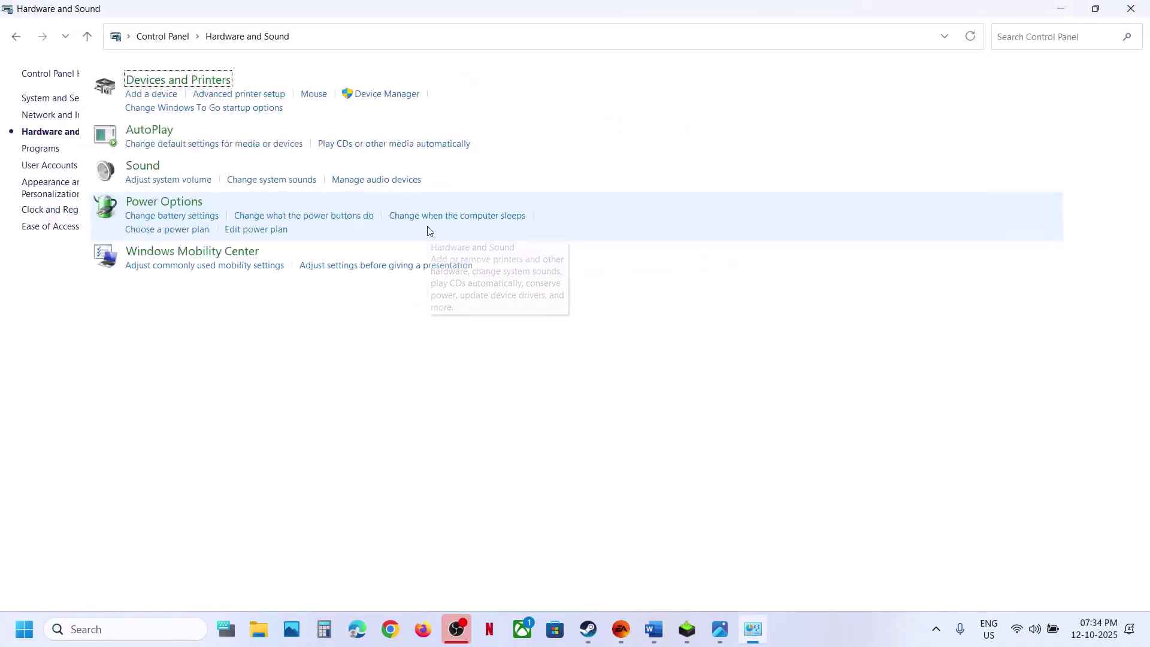
left_click(239, 202)
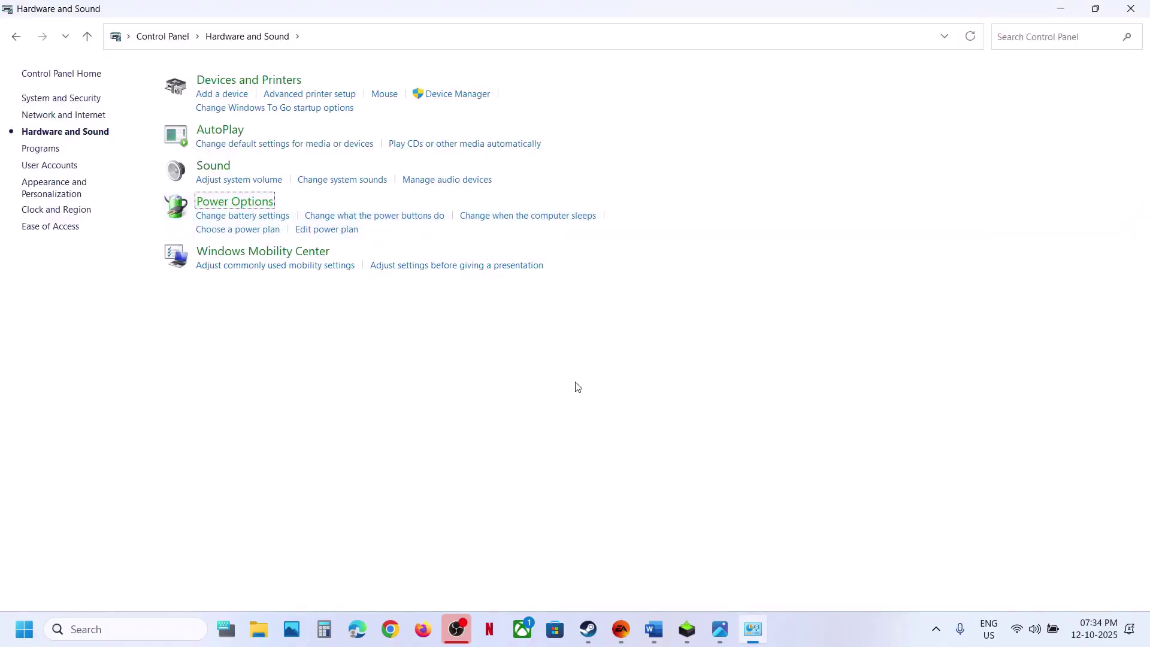
View the Power Saver.jpg reference image, then mark the Step 7 GPU scheduling tip in Word.
left_click(719, 627)
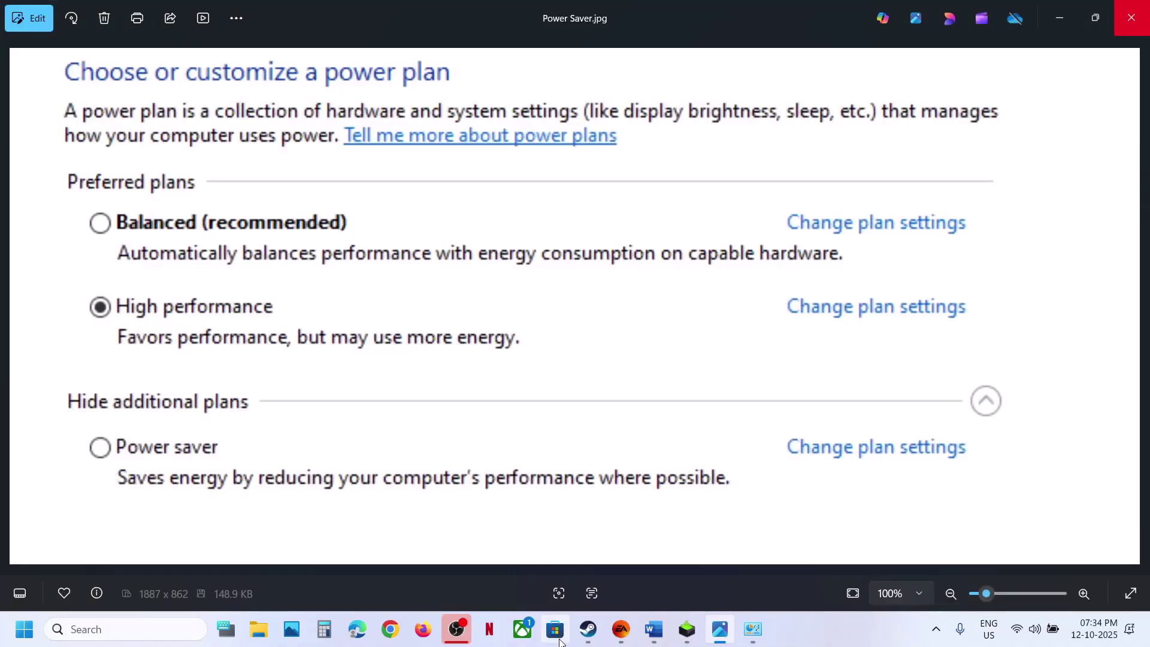
left_click(588, 639)
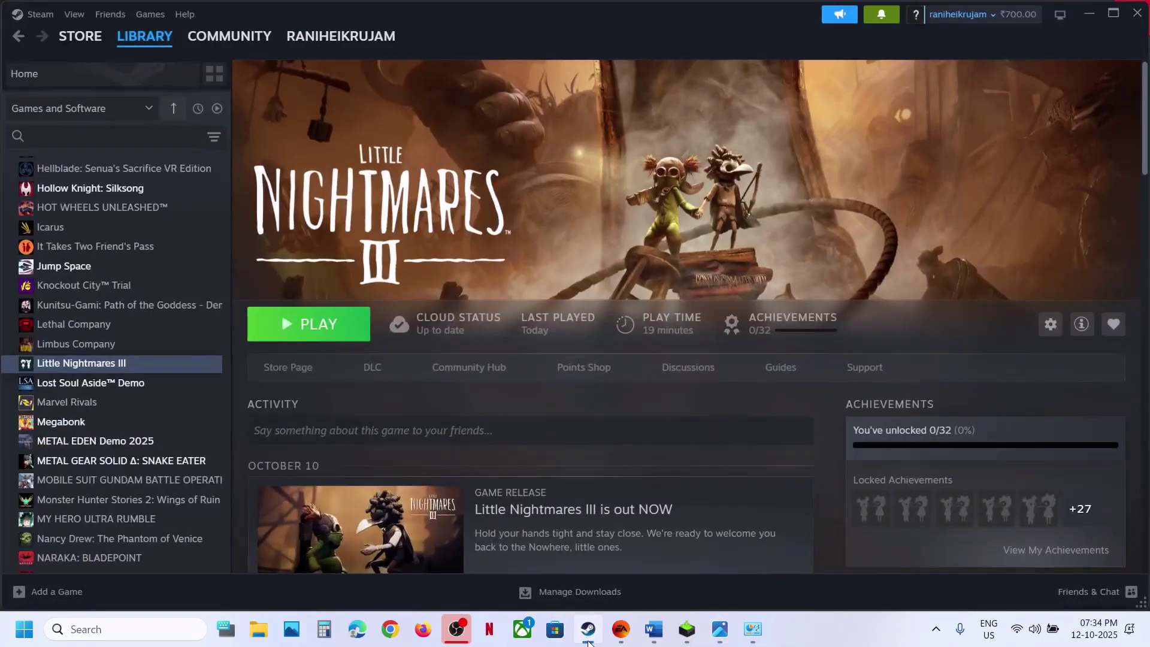
left_click(588, 641)
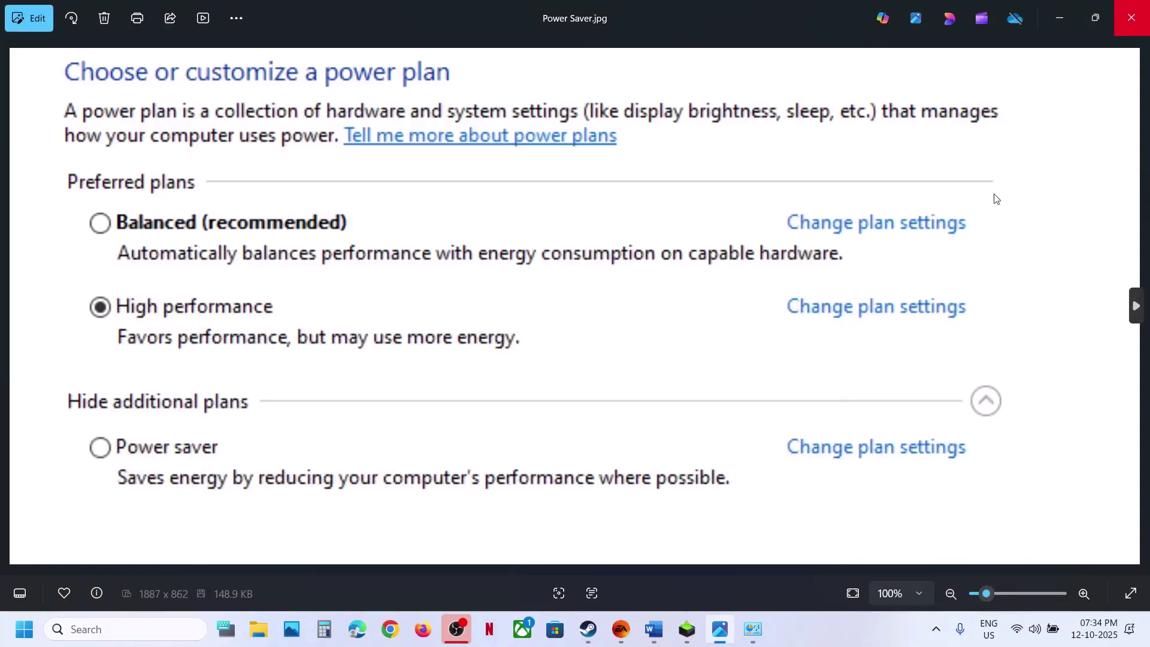
left_click(594, 638)
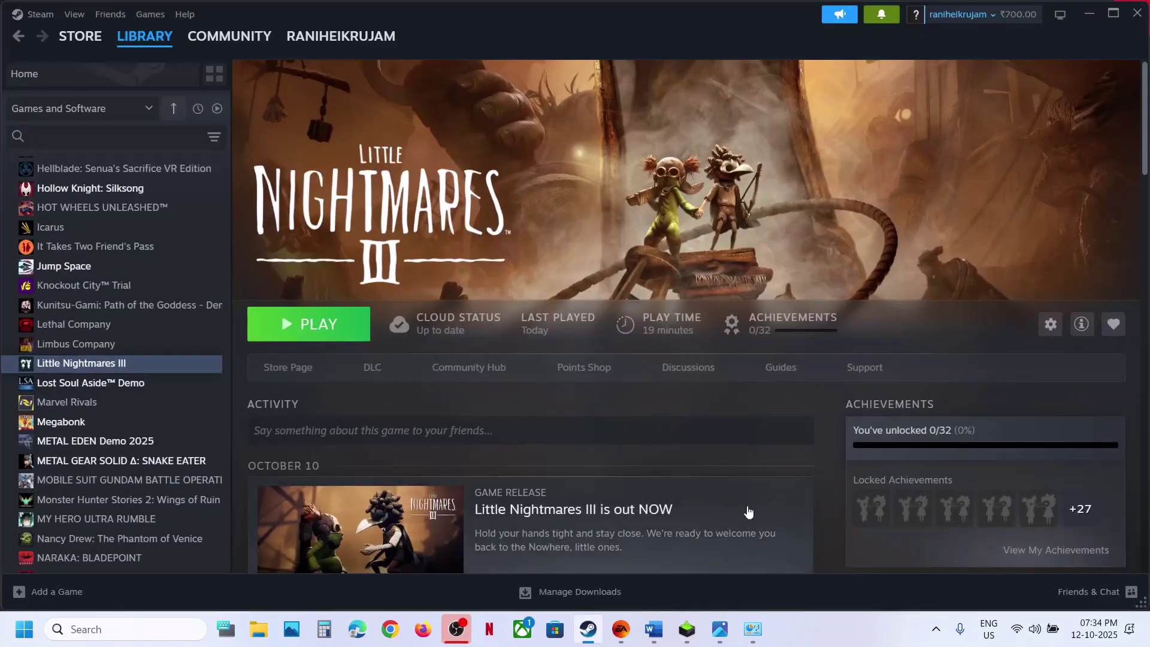
left_click(656, 629)
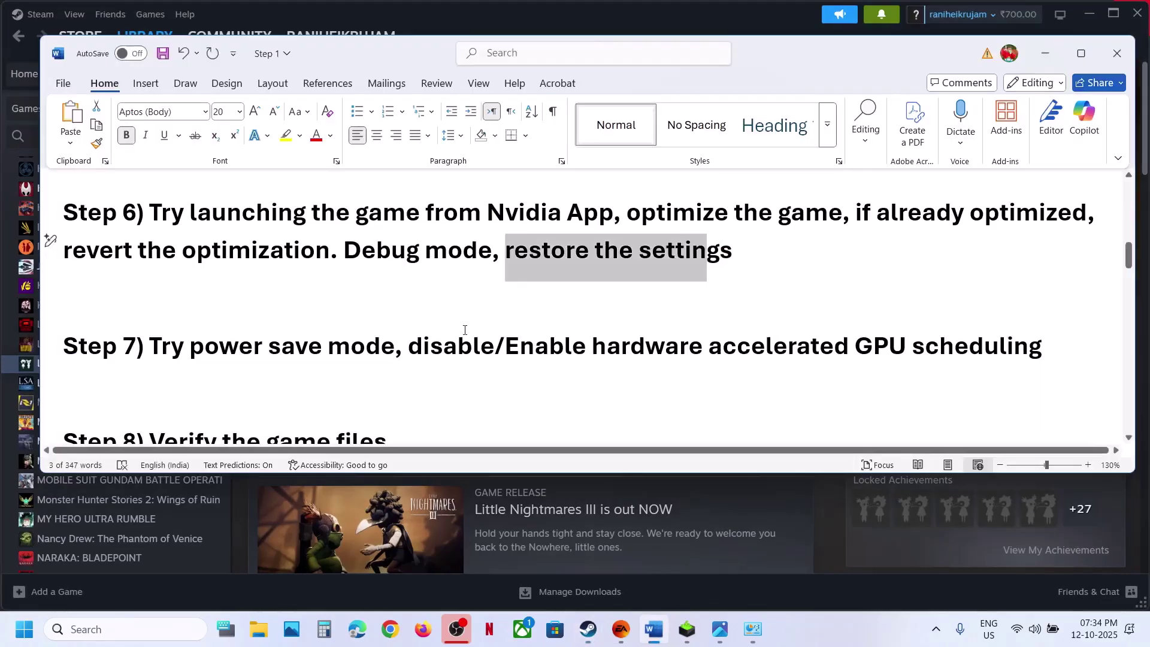
left_click_drag(439, 347, 1042, 350)
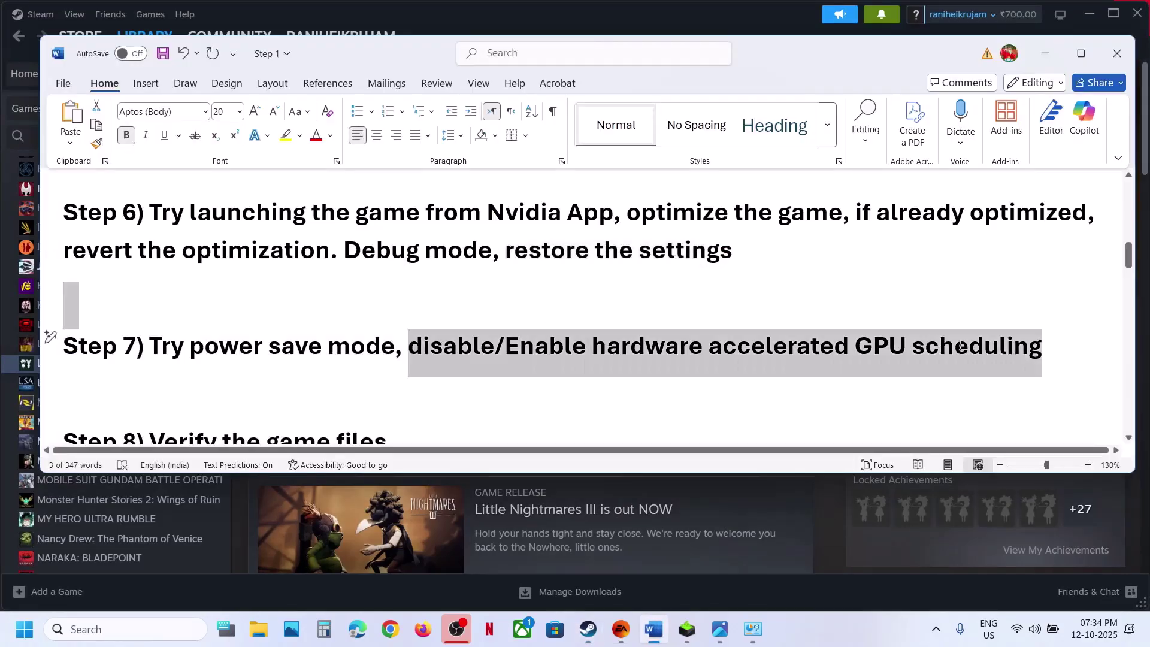
Open Graphics settings and turn hardware-accelerated GPU scheduling on.
left_click(122, 629)
type("graphic")
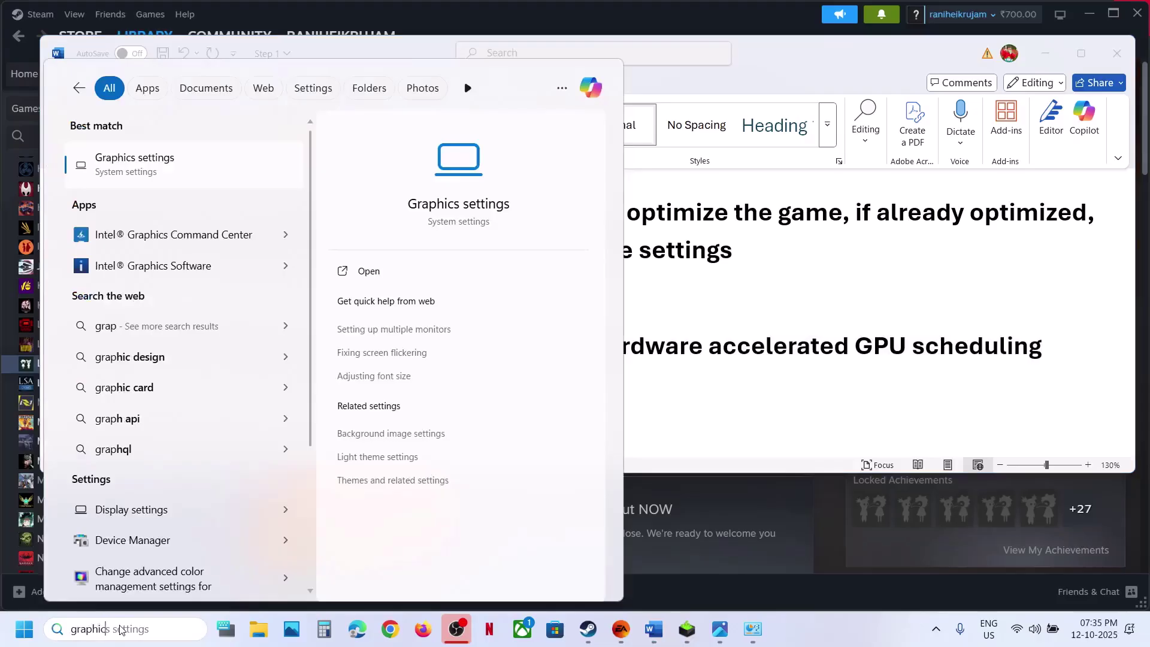
type("s")
key("Return")
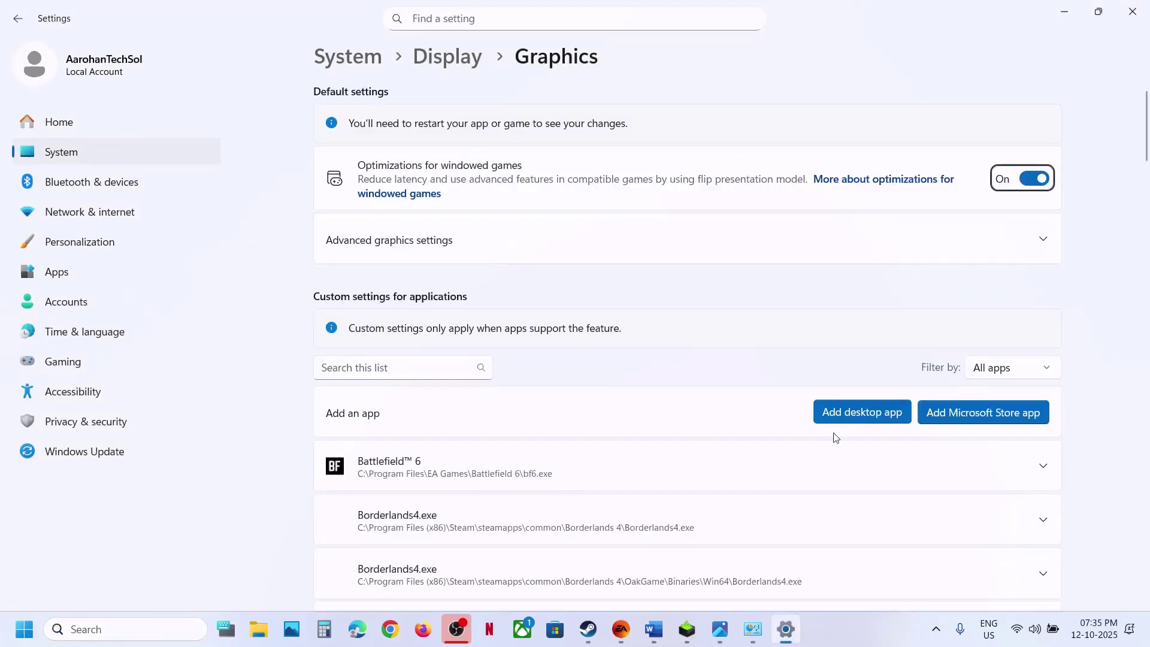
left_click(406, 254)
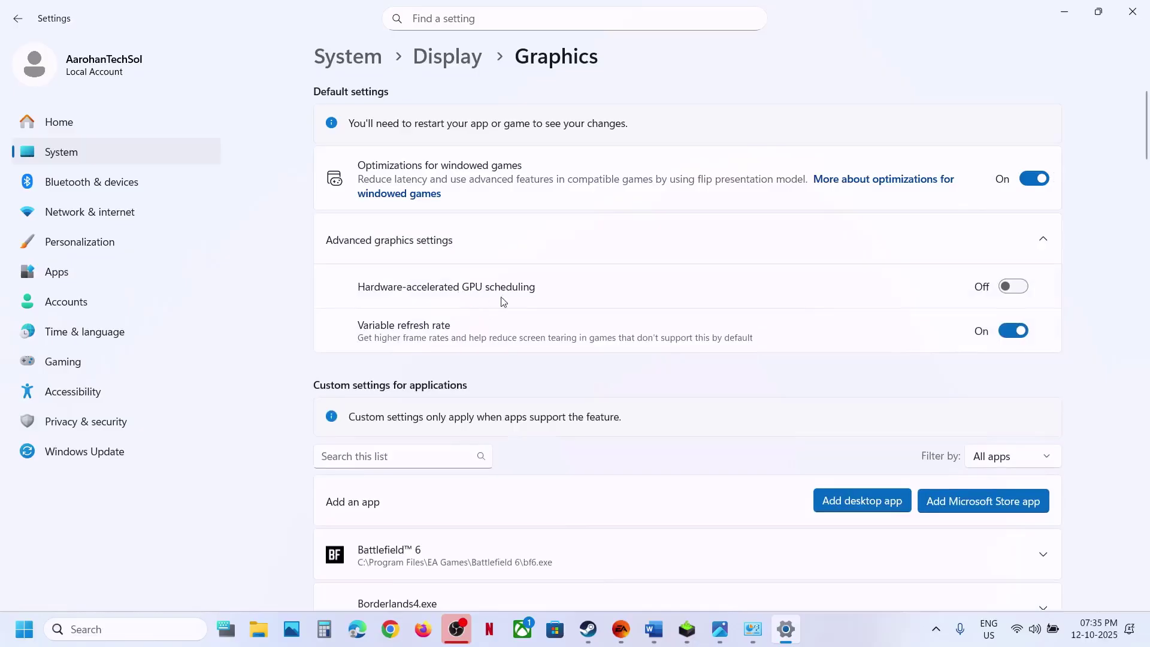
left_click(1020, 291)
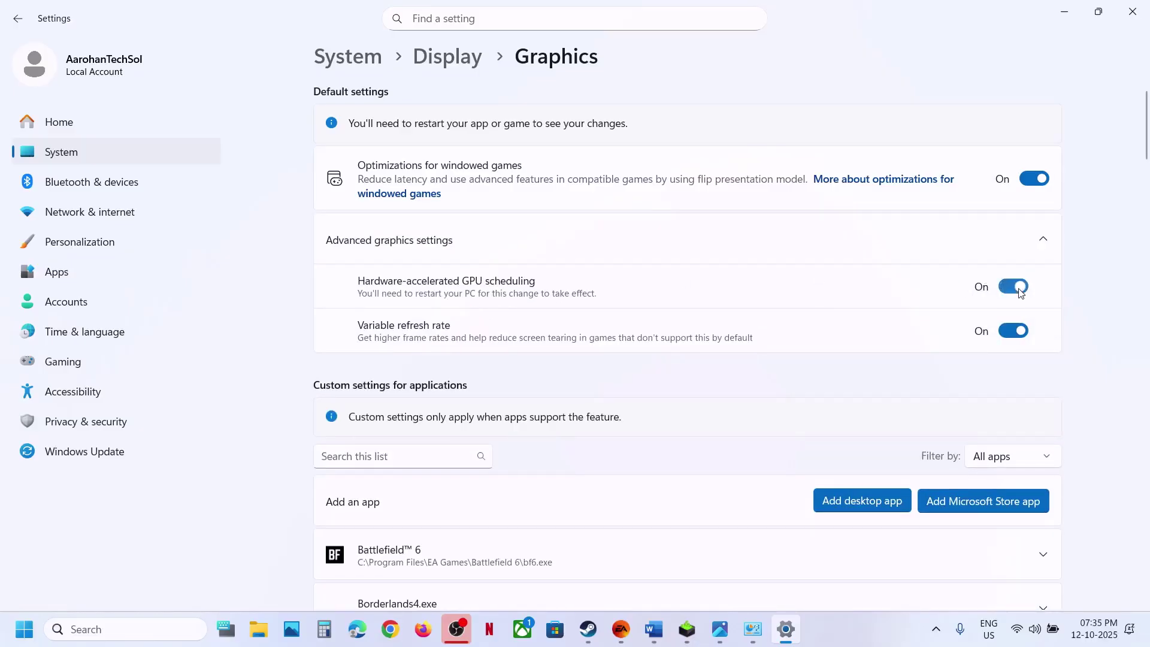
Check the Start menu power options but close them without restarting.
left_click(589, 632)
left_click(589, 631)
left_click(24, 629)
left_click(442, 575)
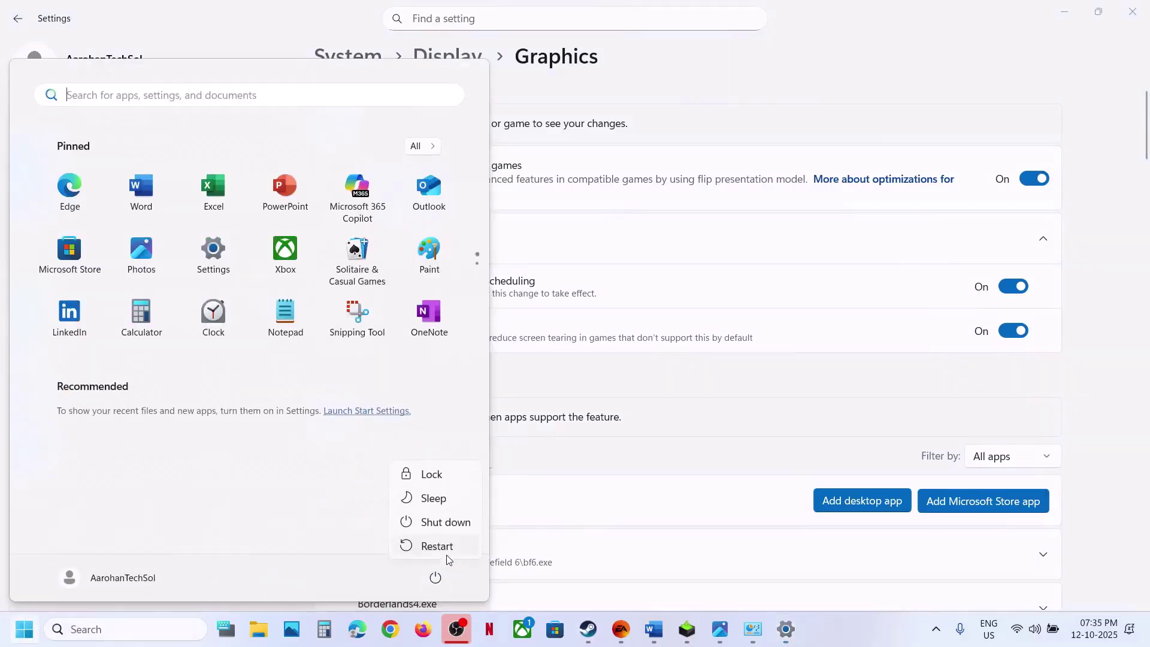
left_click(1056, 320)
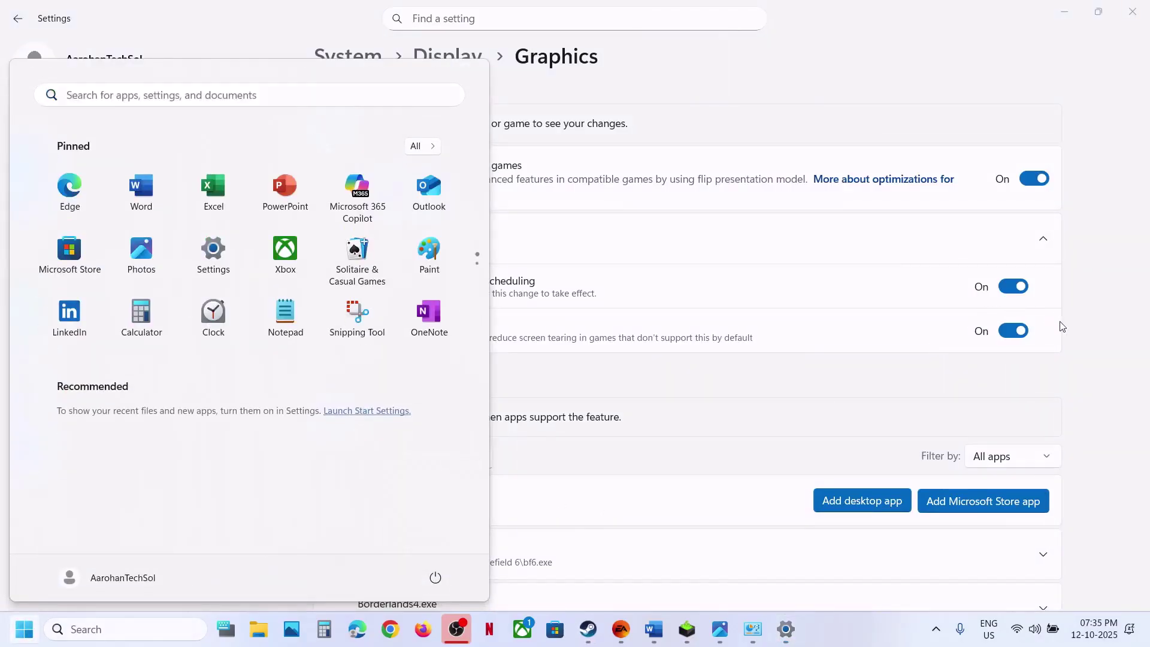
left_click(914, 256)
Switch hardware-accelerated GPU scheduling back off and return to the Word notes.
left_click(915, 256)
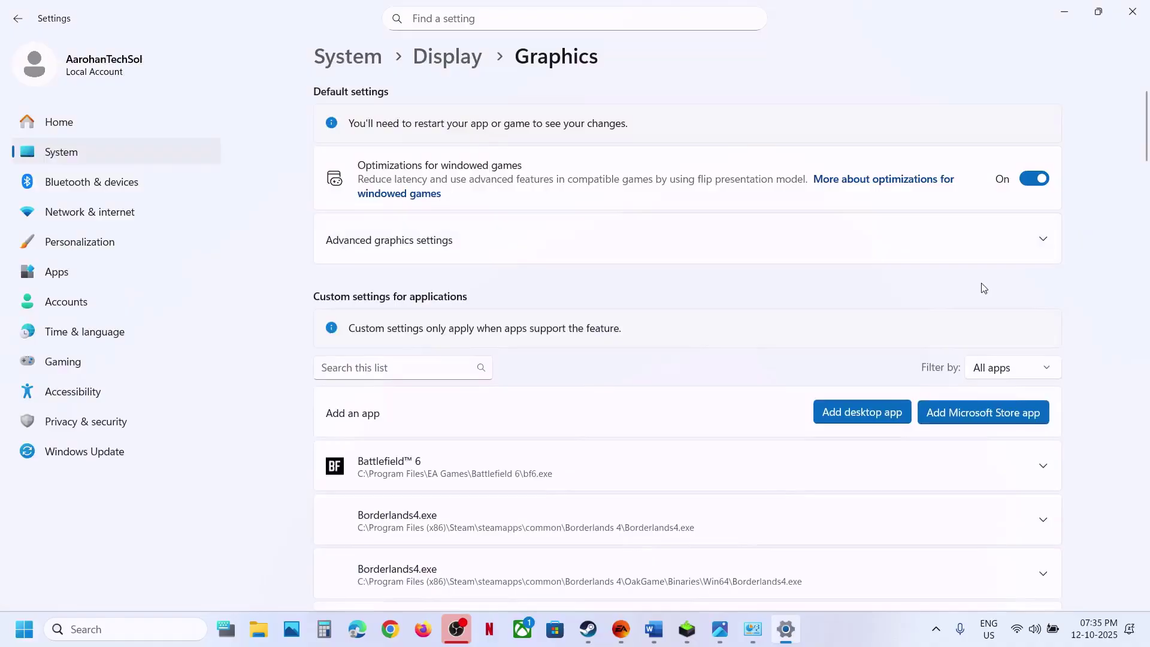
left_click(949, 246)
left_click(1013, 288)
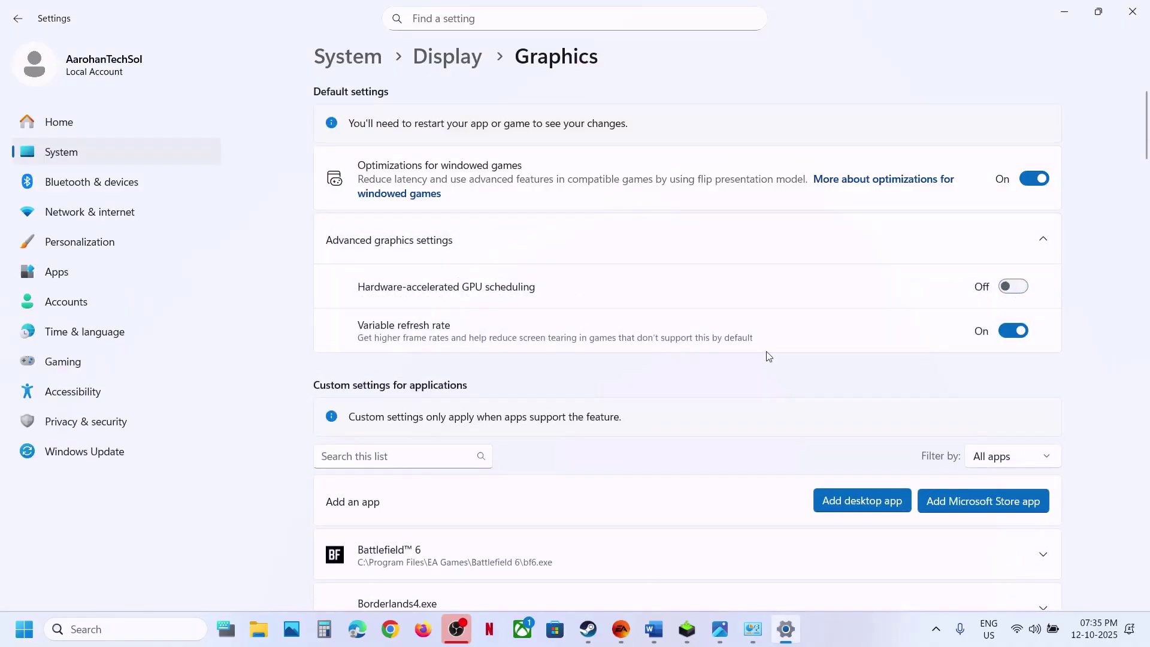
left_click(653, 628)
scroll(426, 336, "down", 3)
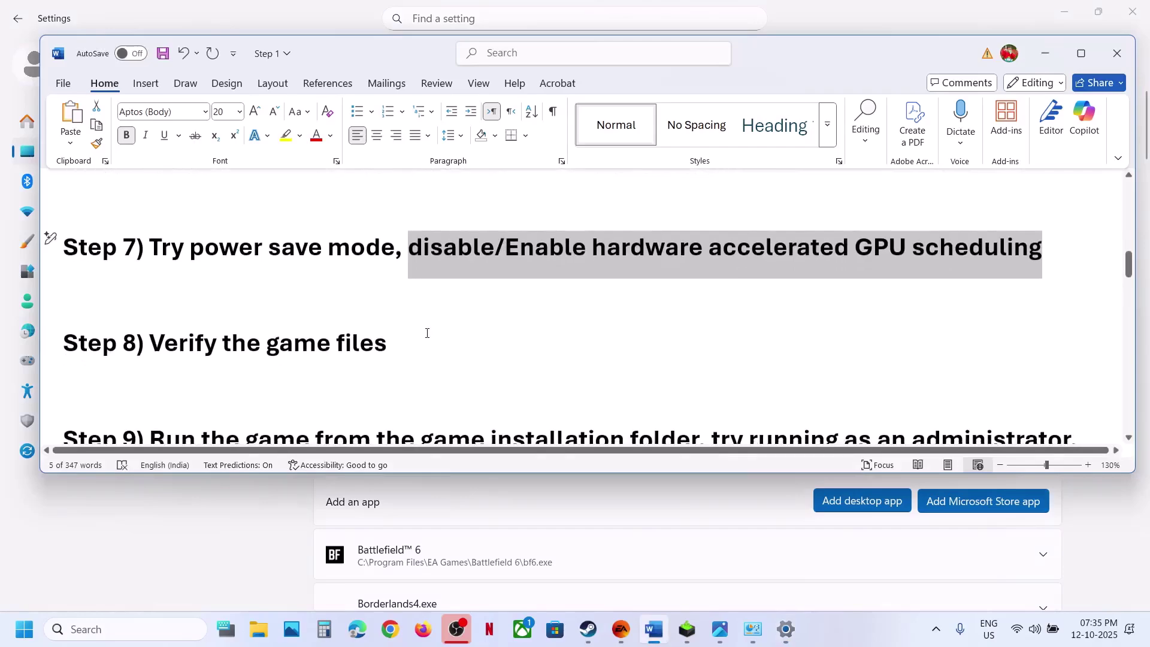
View Little Nightmares III's Installed Files properties for file verification, then close them.
left_click(587, 629)
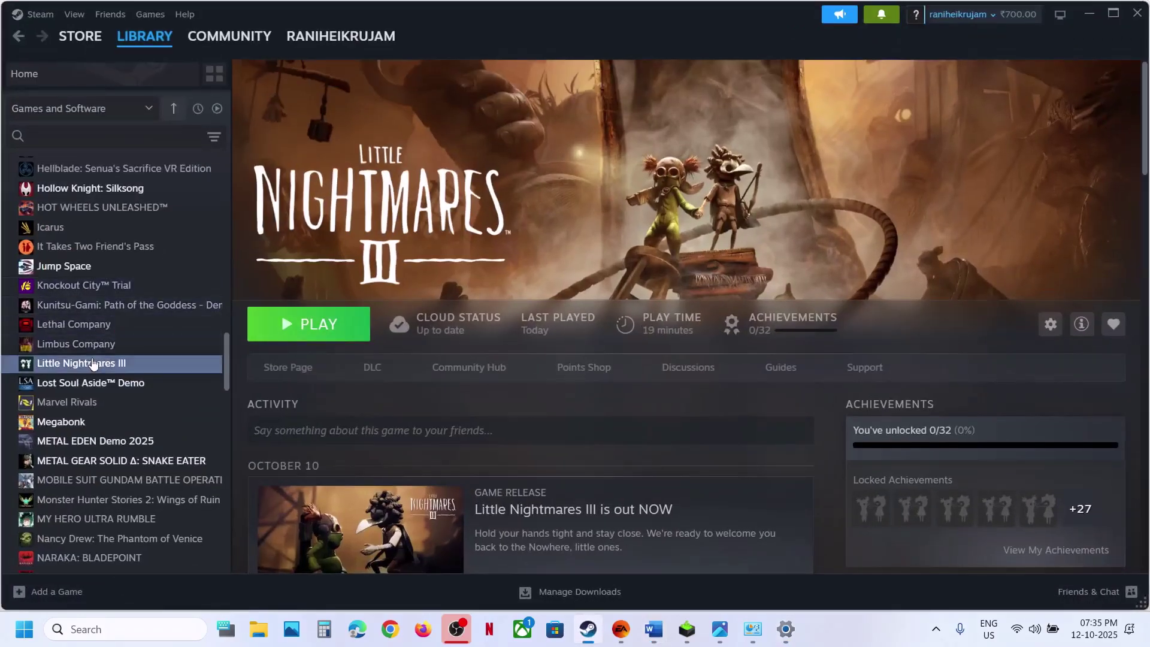
right_click(90, 362)
left_click(148, 477)
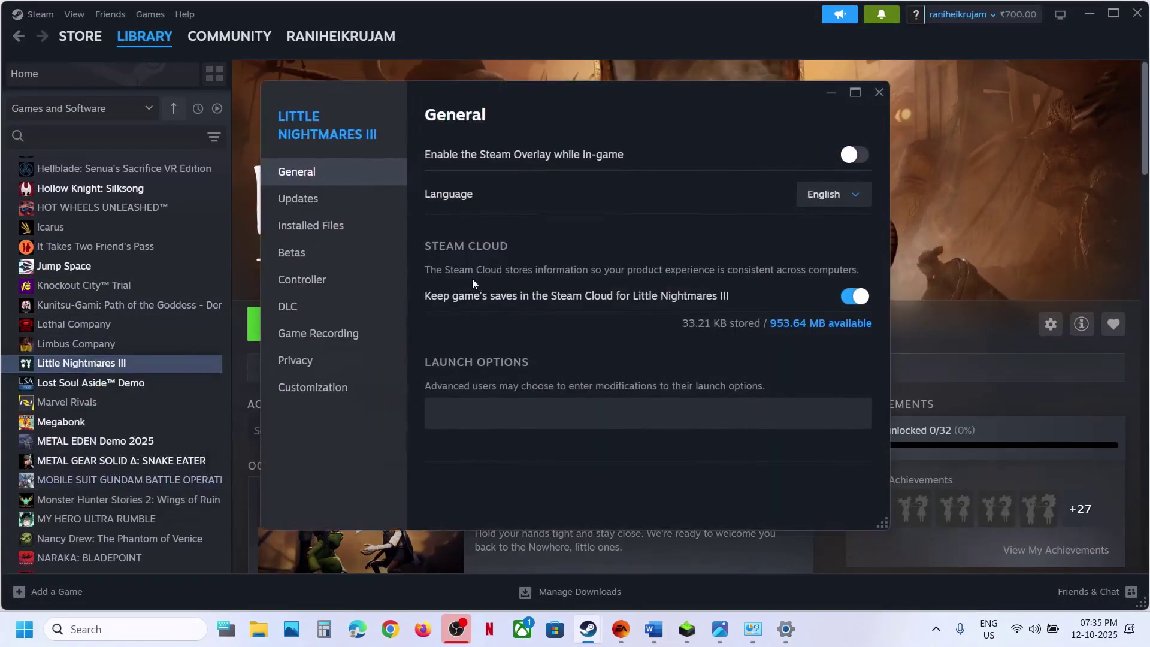
left_click(339, 225)
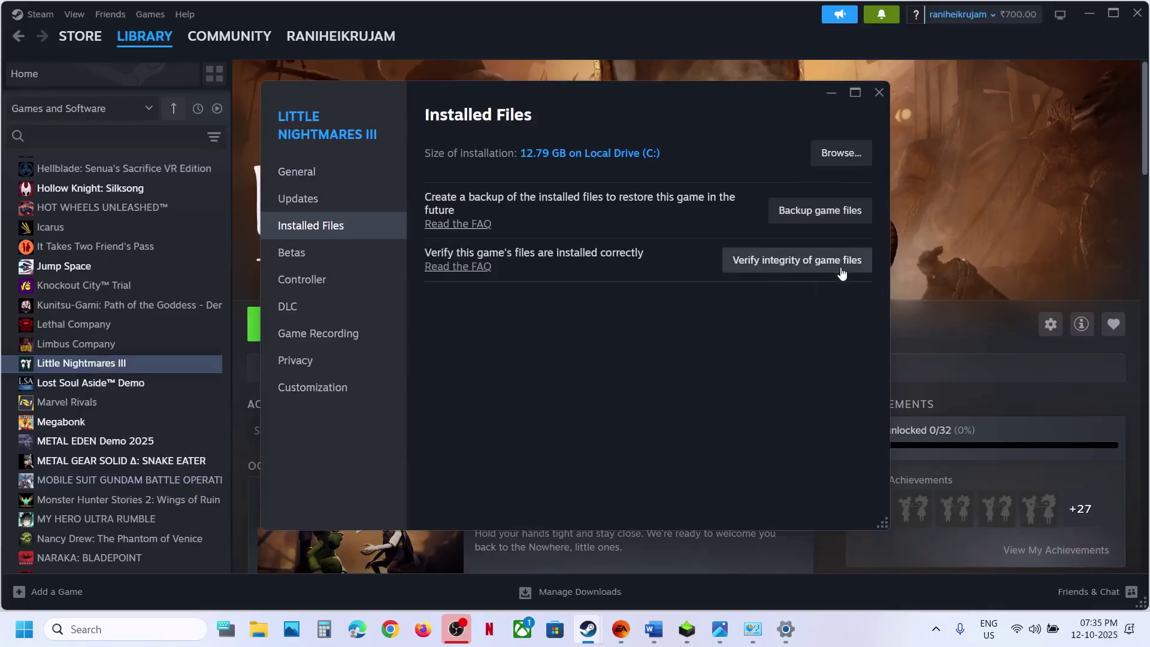
left_click(878, 96)
Mark the installation-folder part of Step 9 in the notes and return to Steam.
left_click(654, 629)
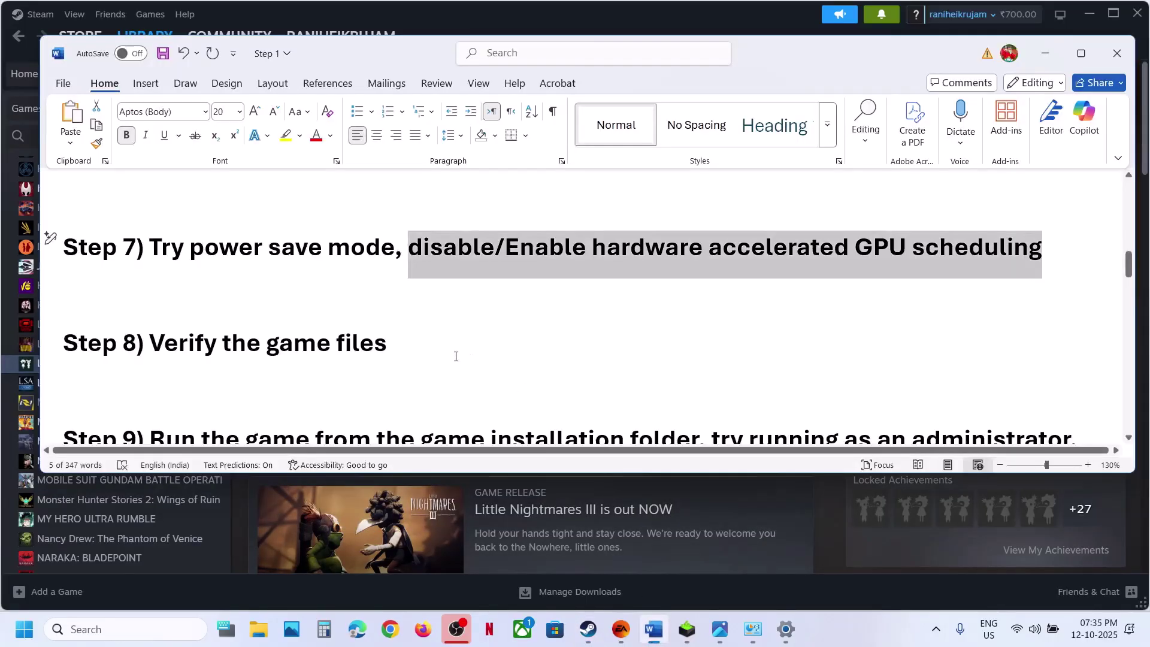
scroll(455, 353, "down", 3)
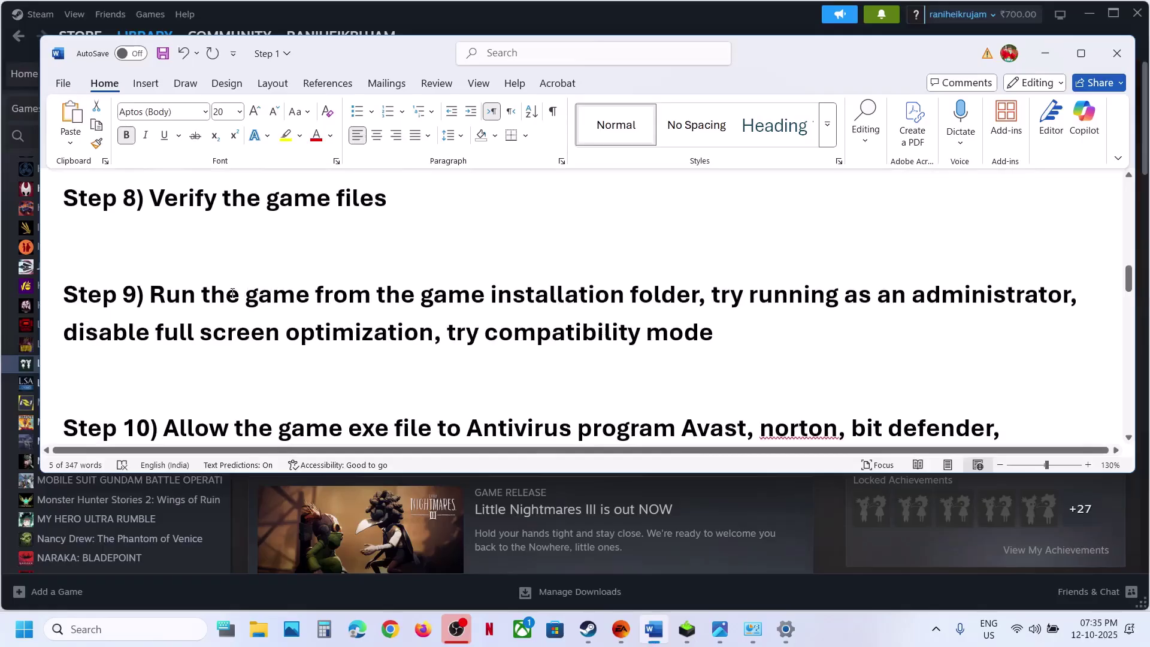
left_click_drag(232, 293, 699, 295)
left_click(840, 559)
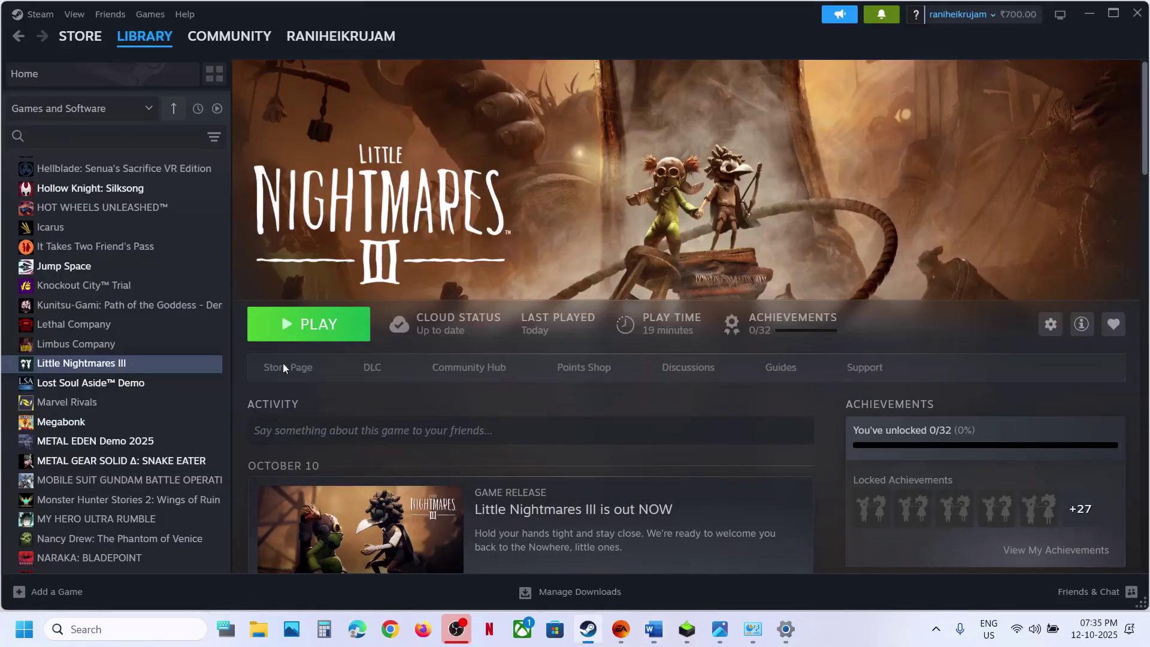
Browse the game's install folder to SMG031MP\Binaries\Win64 and select the LittleNightmaresIII executable.
right_click(174, 365)
mouse_move(240, 456)
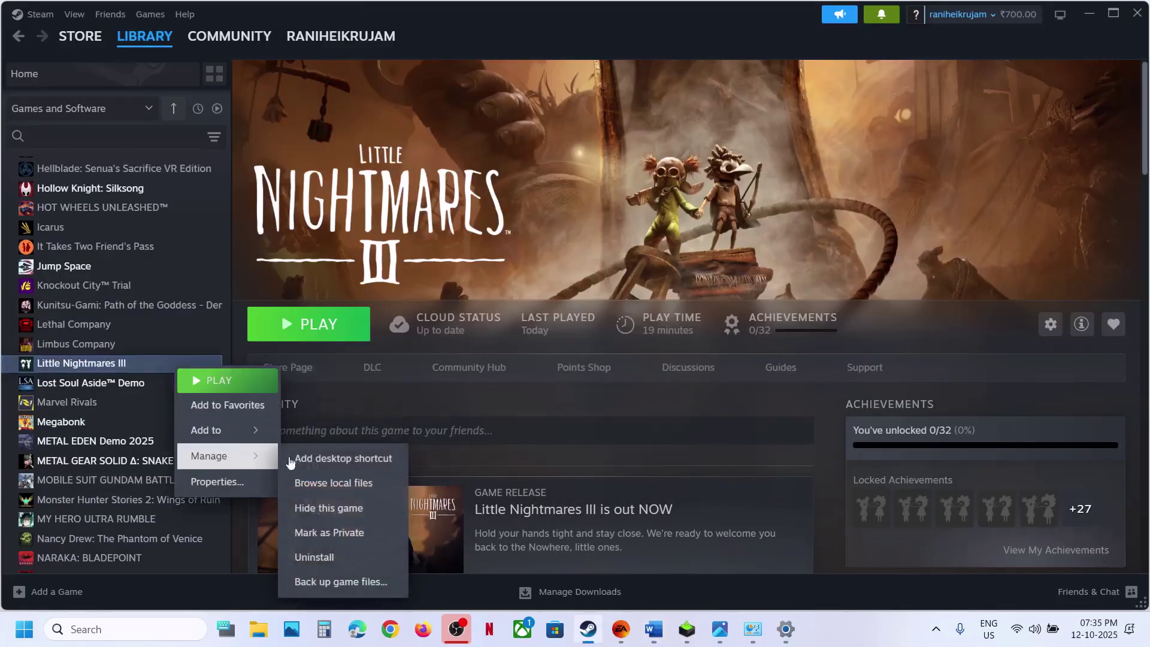
left_click(323, 483)
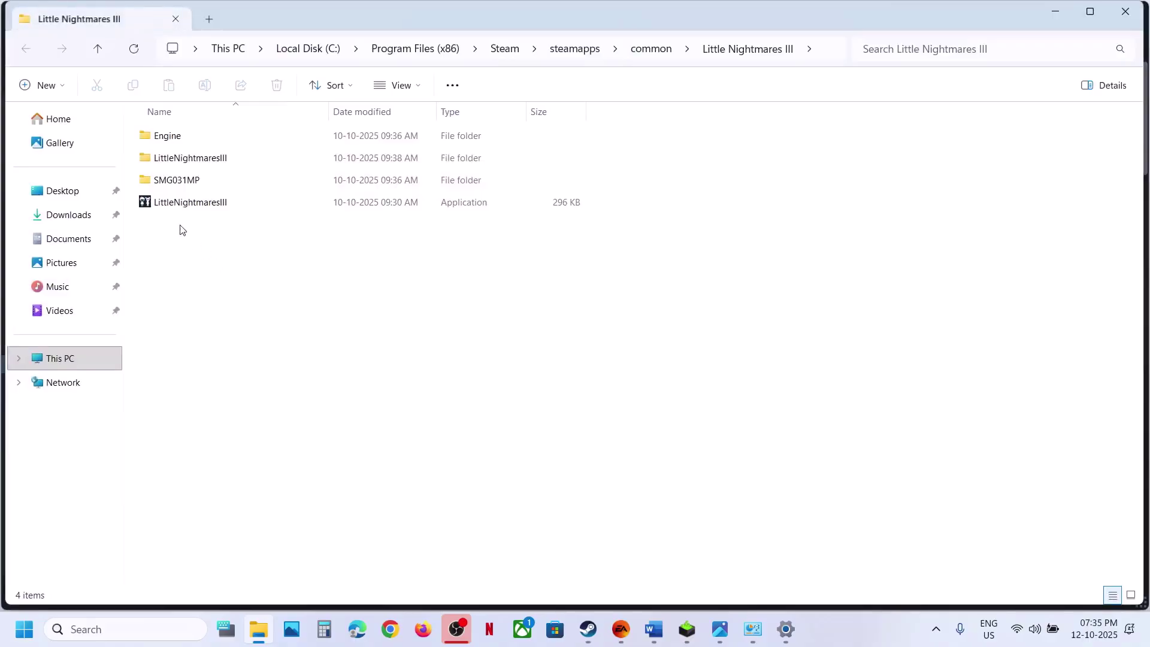
left_click(163, 206)
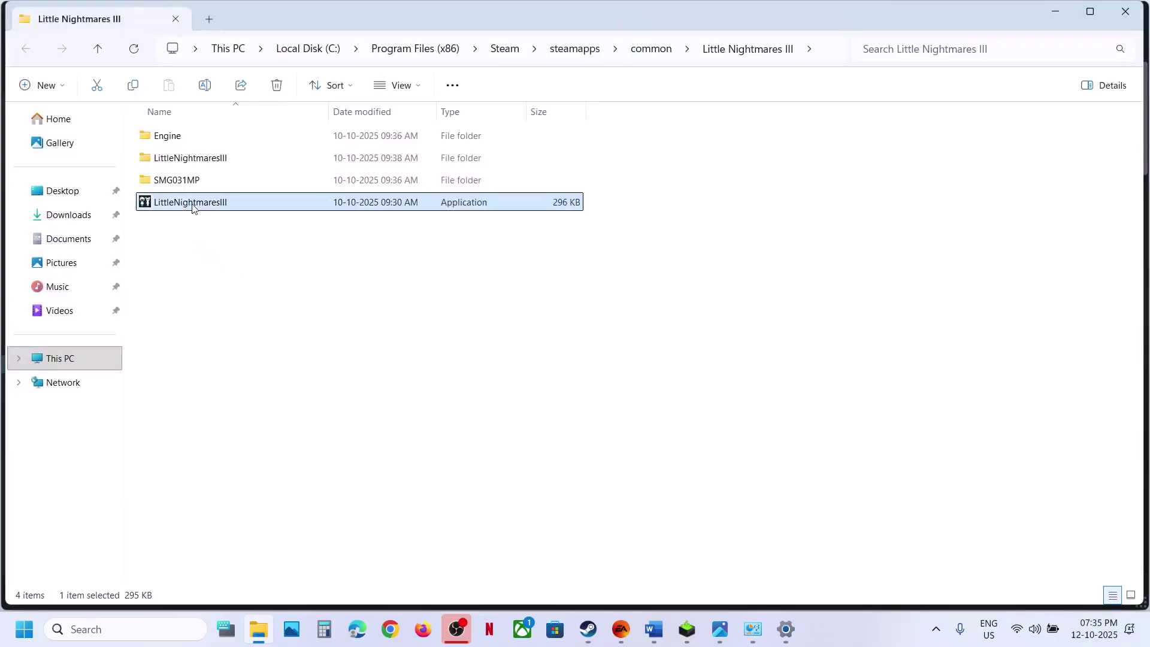
double_click(174, 180)
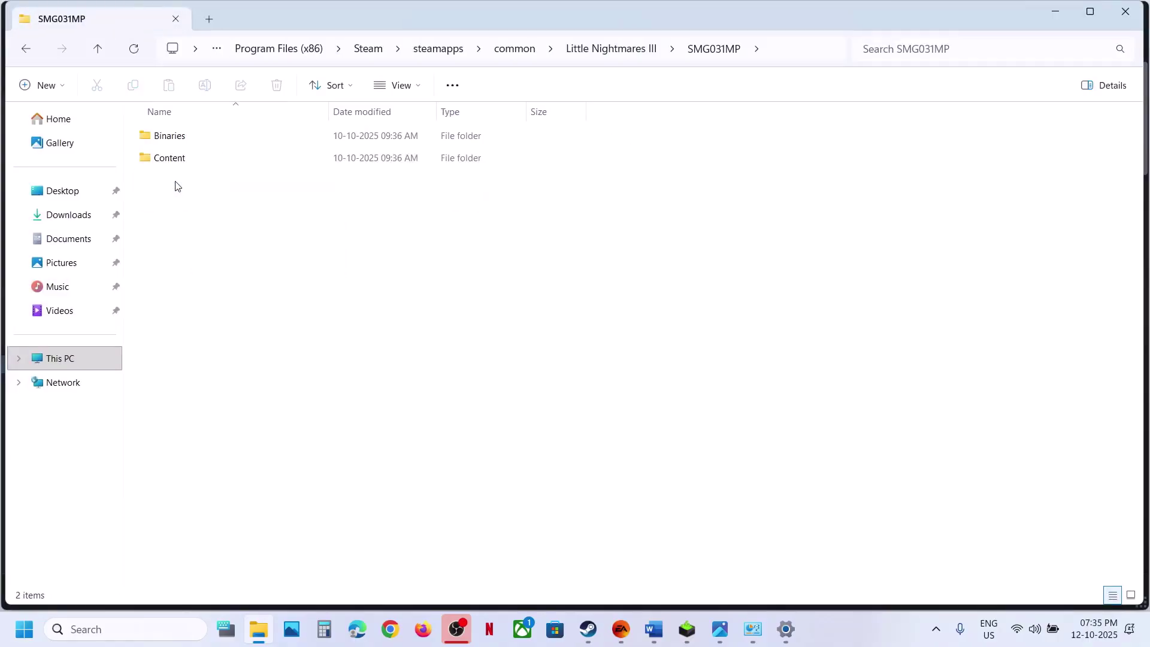
double_click(170, 135)
double_click(168, 136)
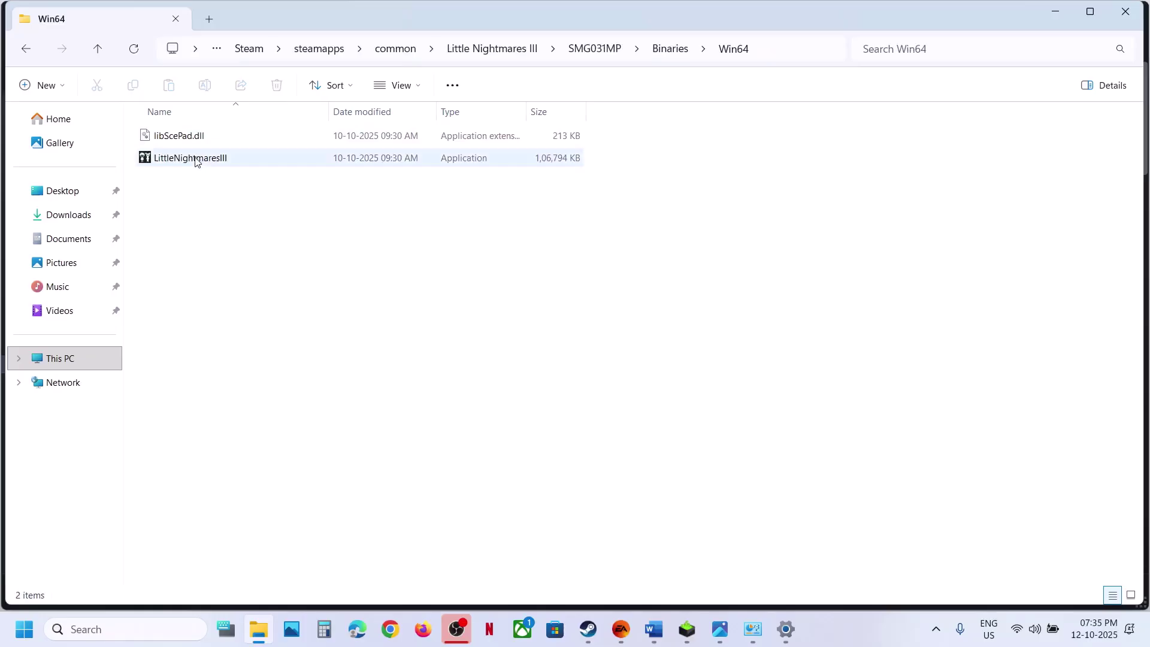
left_click(197, 159)
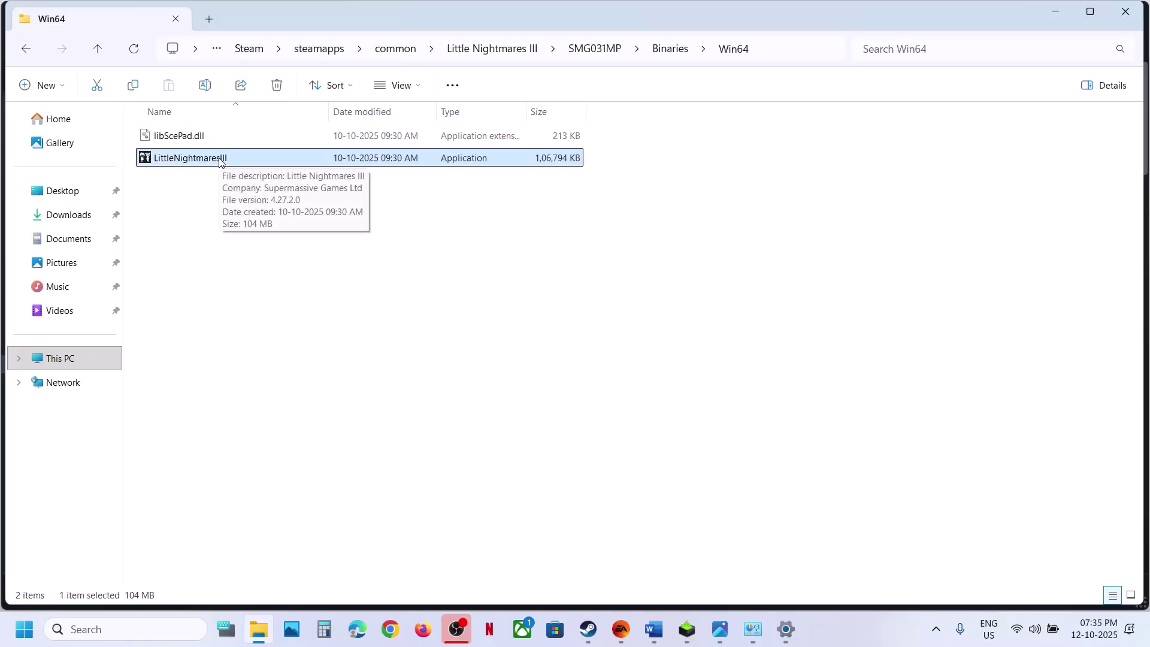
Set the executable's compatibility mode to Windows 7 and apply it.
right_click(220, 159)
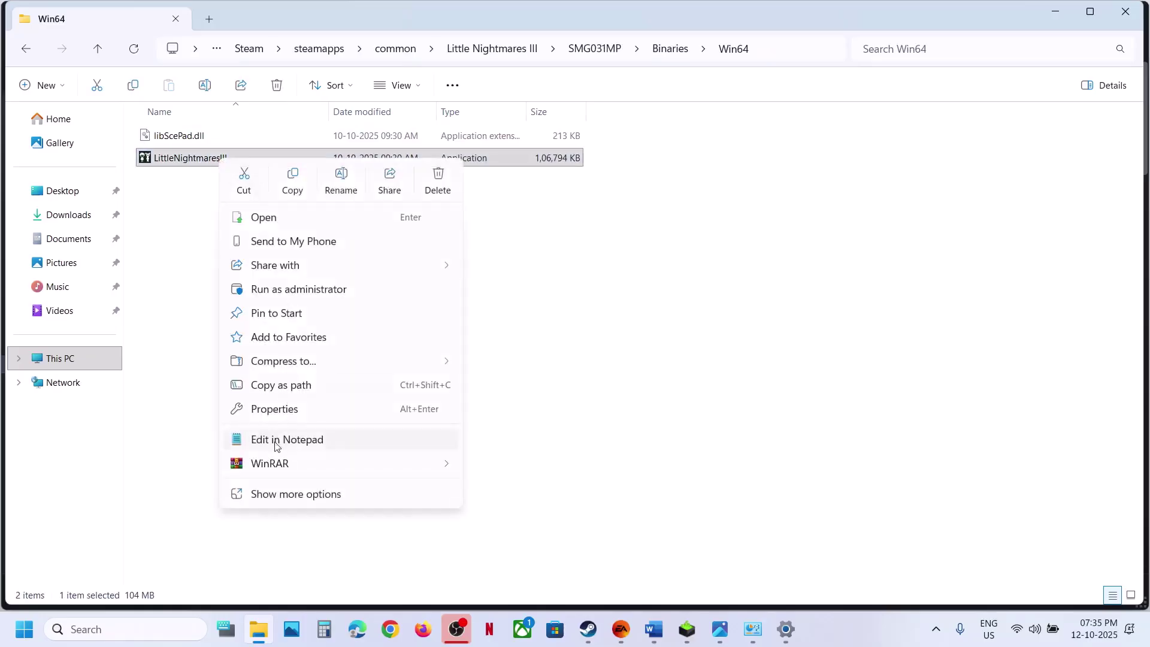
left_click(273, 411)
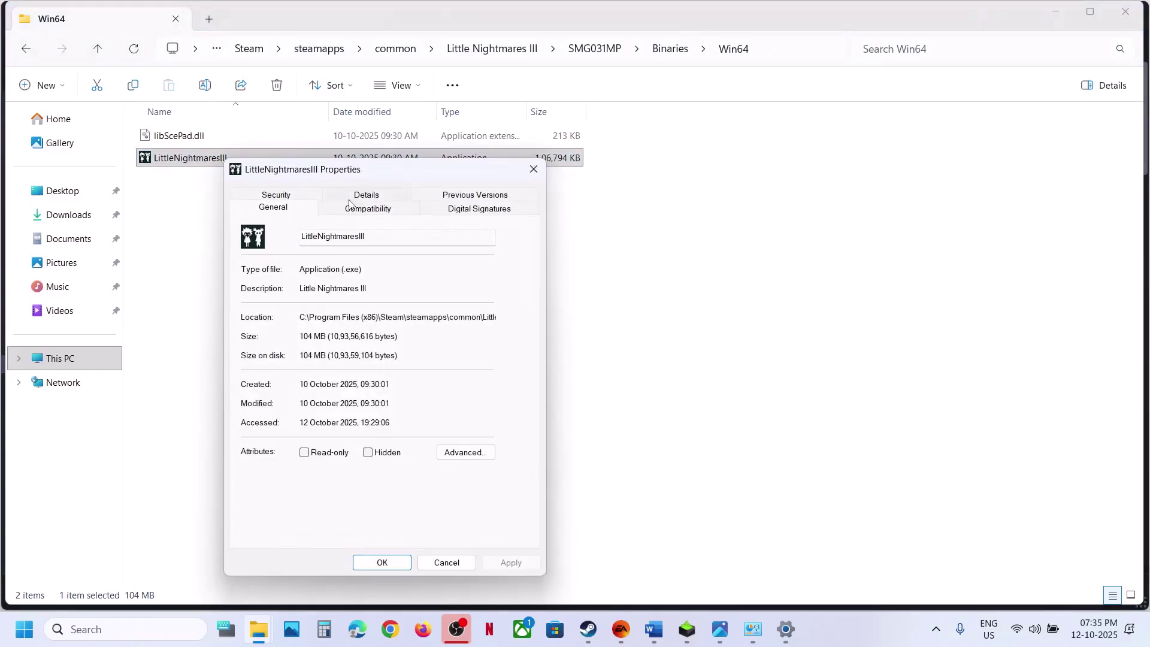
left_click(349, 210)
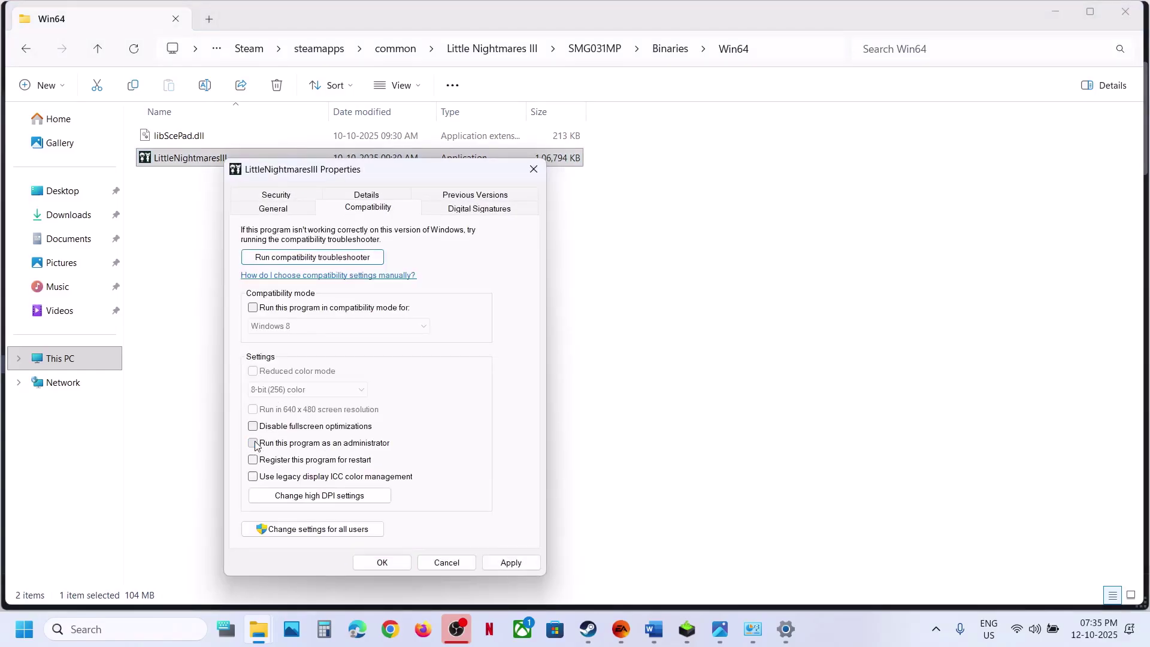
left_click(510, 562)
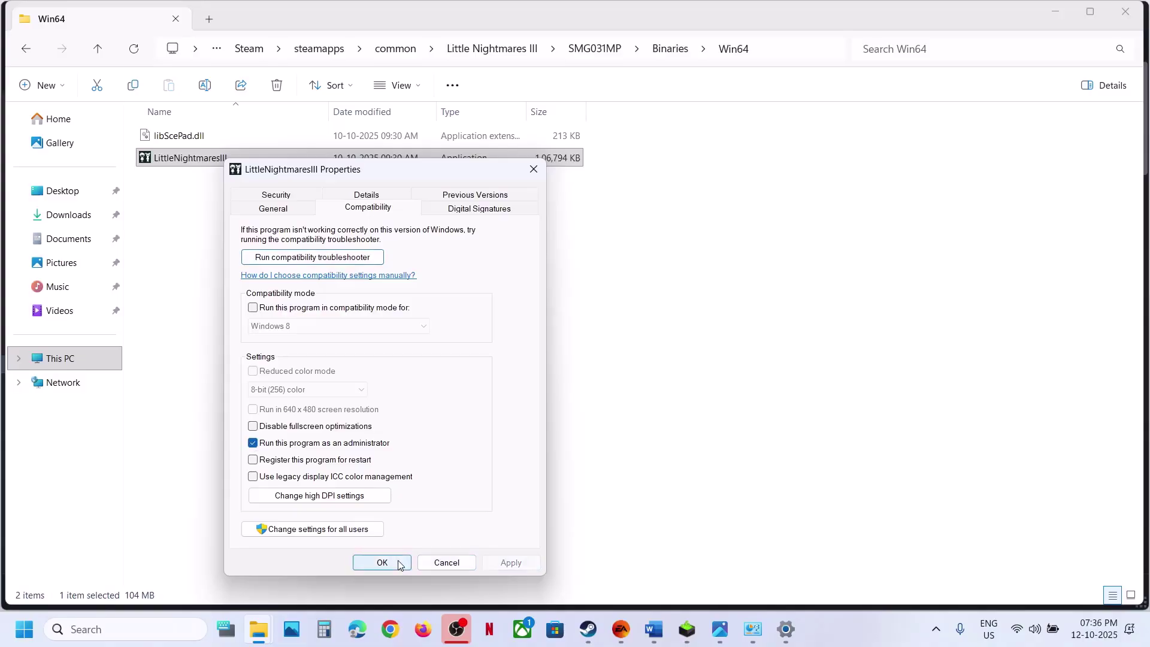
left_click(257, 310)
left_click(496, 561)
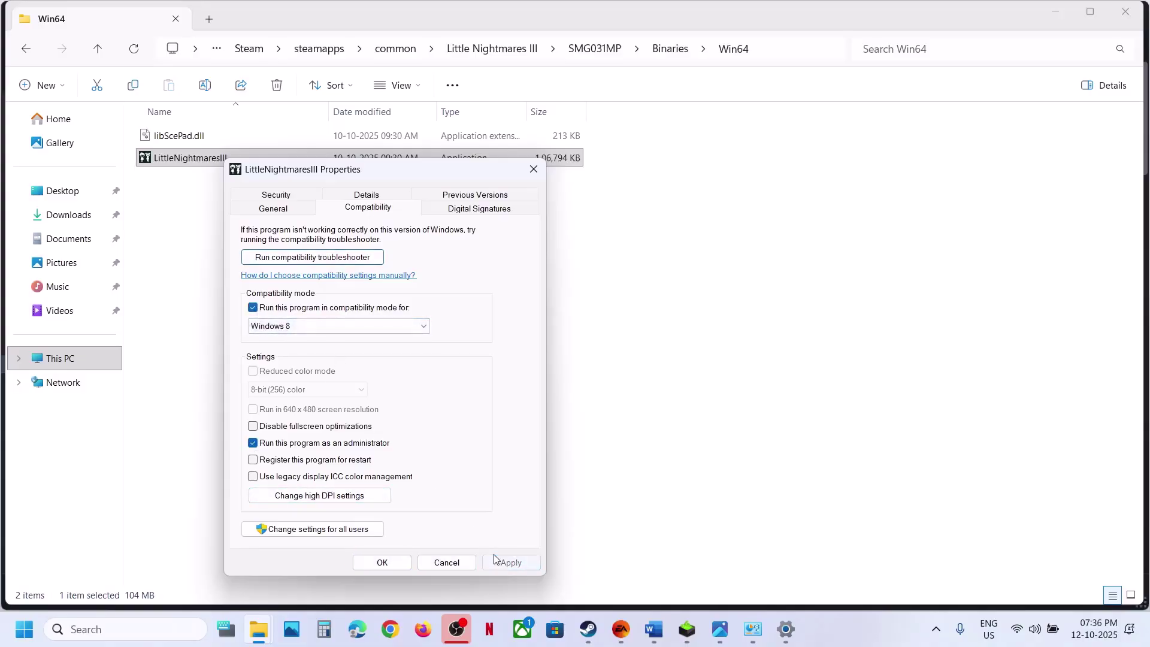
left_click(281, 326)
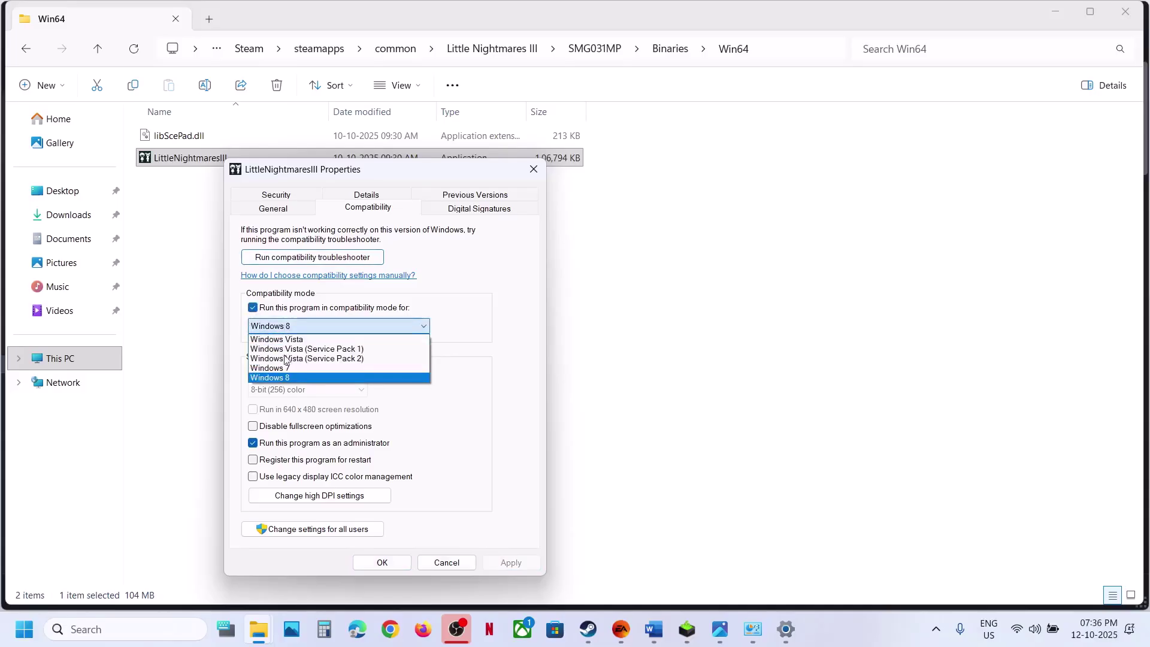
left_click(281, 368)
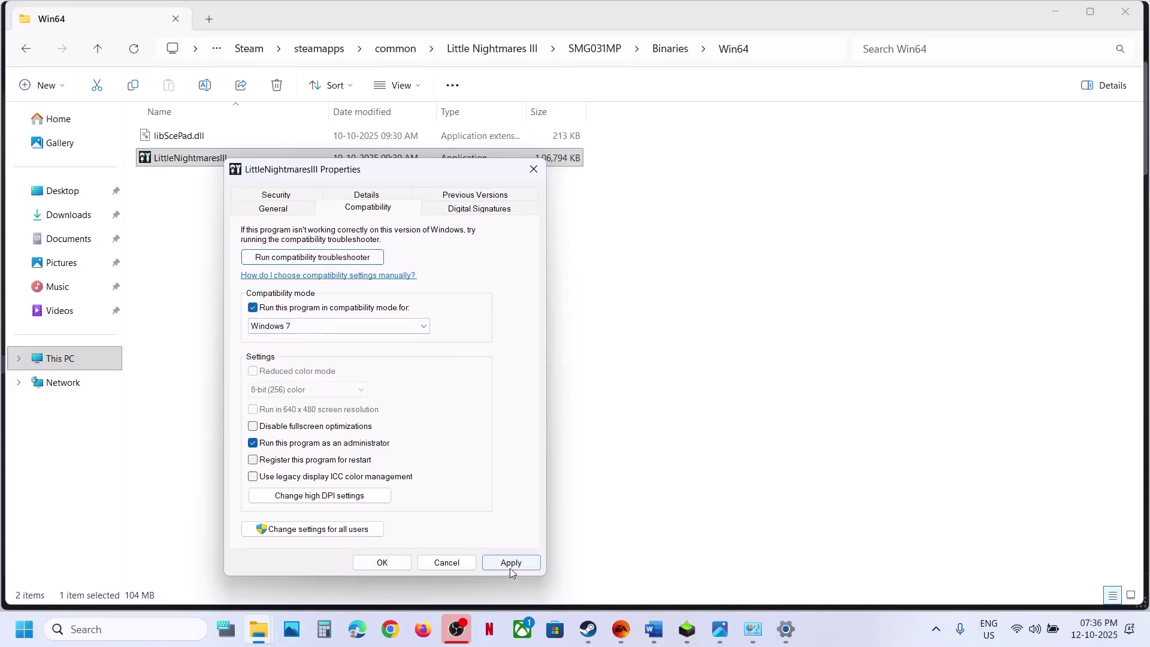
left_click(510, 568)
Clear compatibility mode and Run as administrator, then save with OK.
left_click(504, 564)
left_click(252, 307)
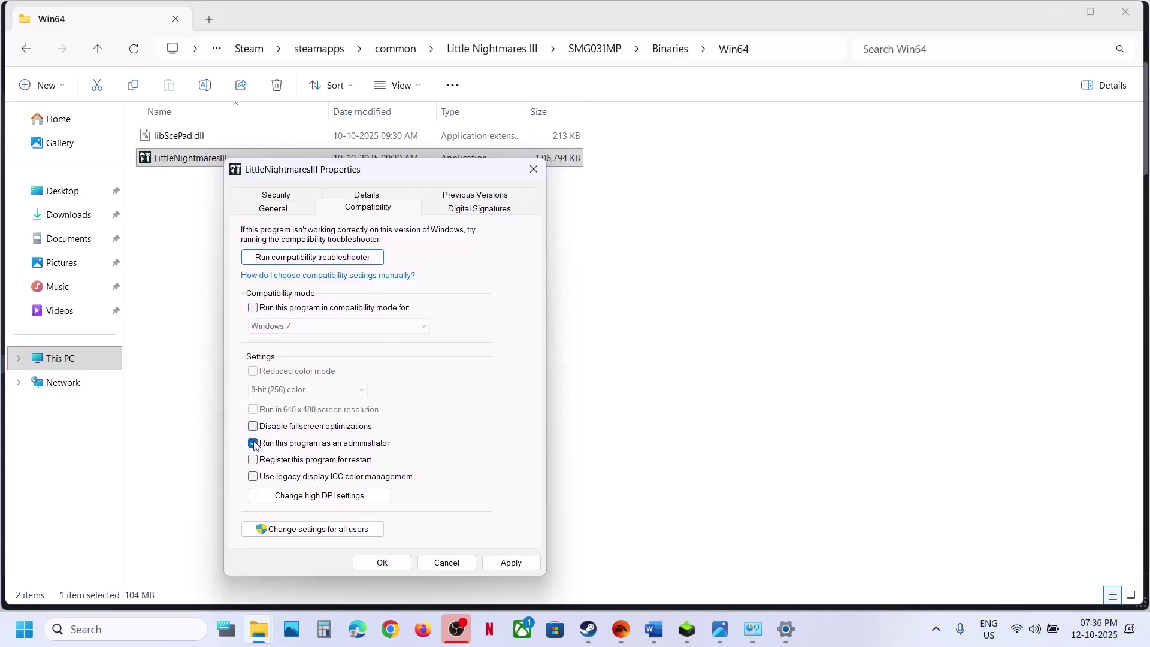
left_click(512, 562)
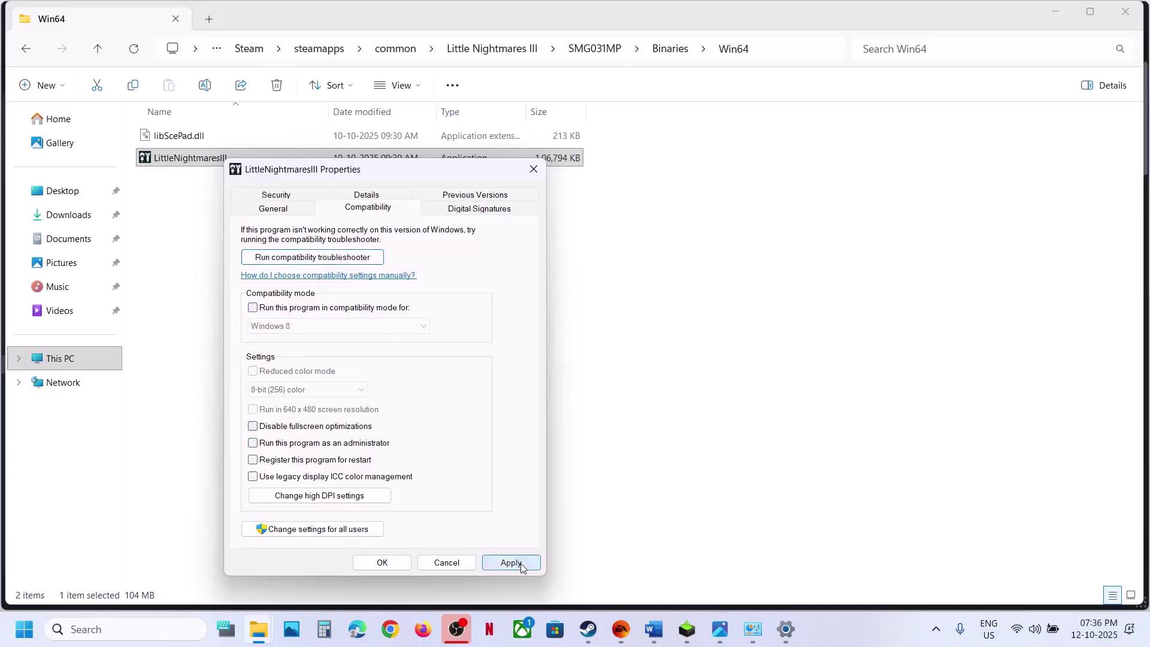
left_click(398, 560)
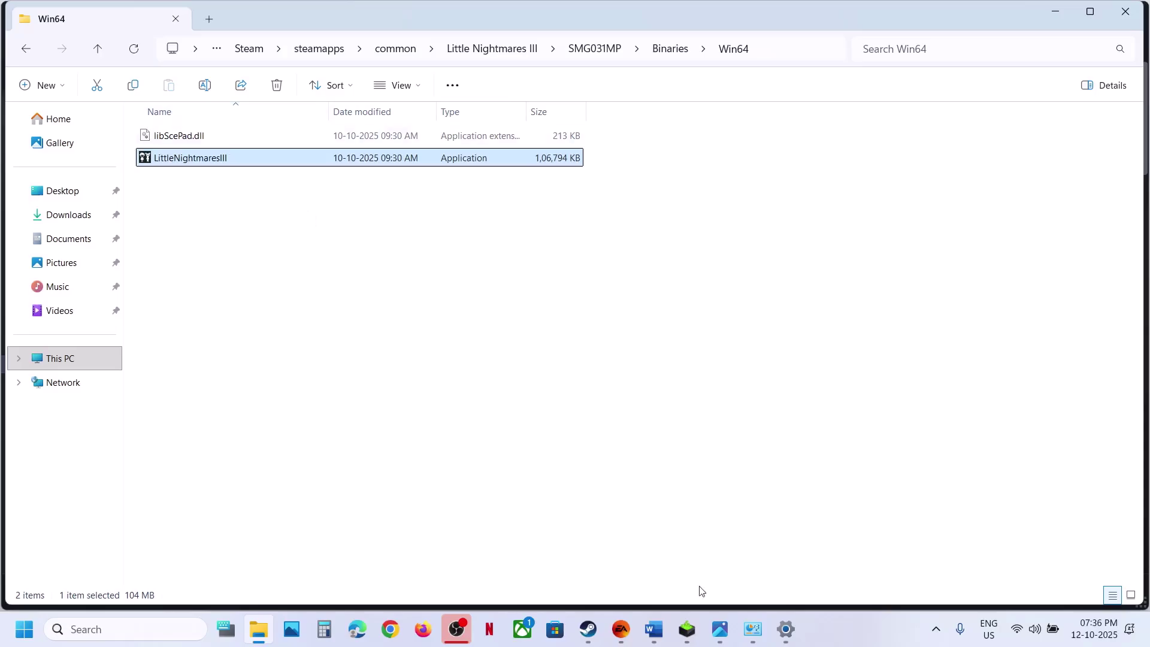
Highlight the Step 10 tip, then open Windows Security under Privacy & security in Settings.
left_click(653, 629)
scroll(399, 346, "down", 2)
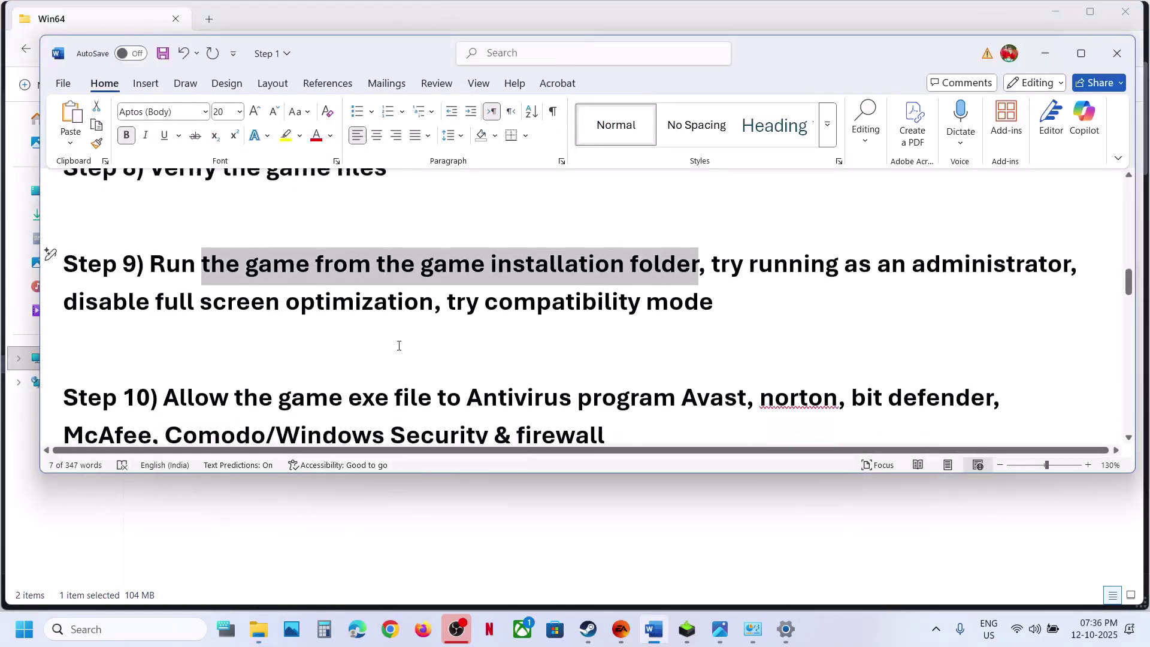
scroll(399, 345, "down", 3)
left_click_drag(163, 326, 736, 342)
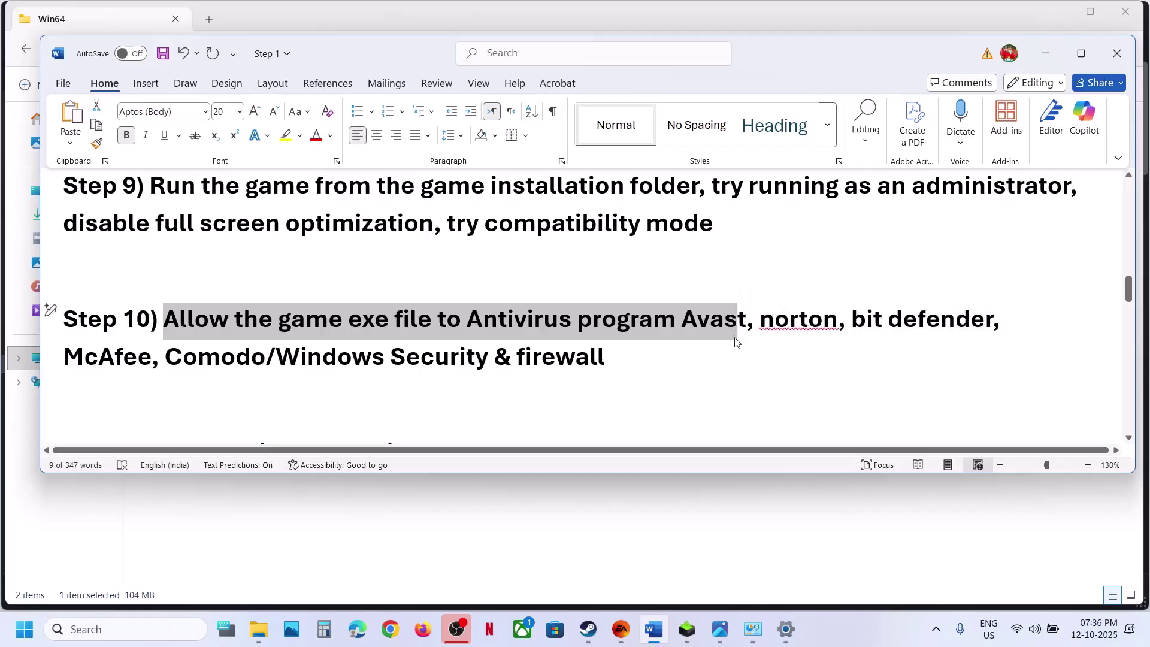
key("alt+Tab")
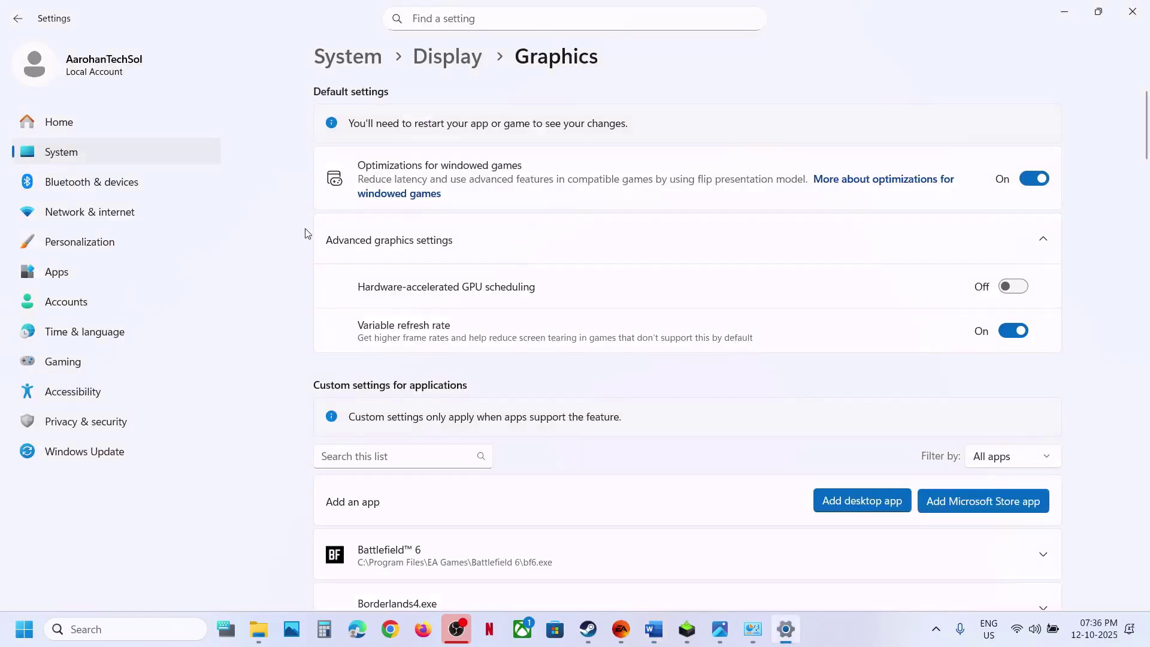
left_click(106, 424)
left_click(505, 128)
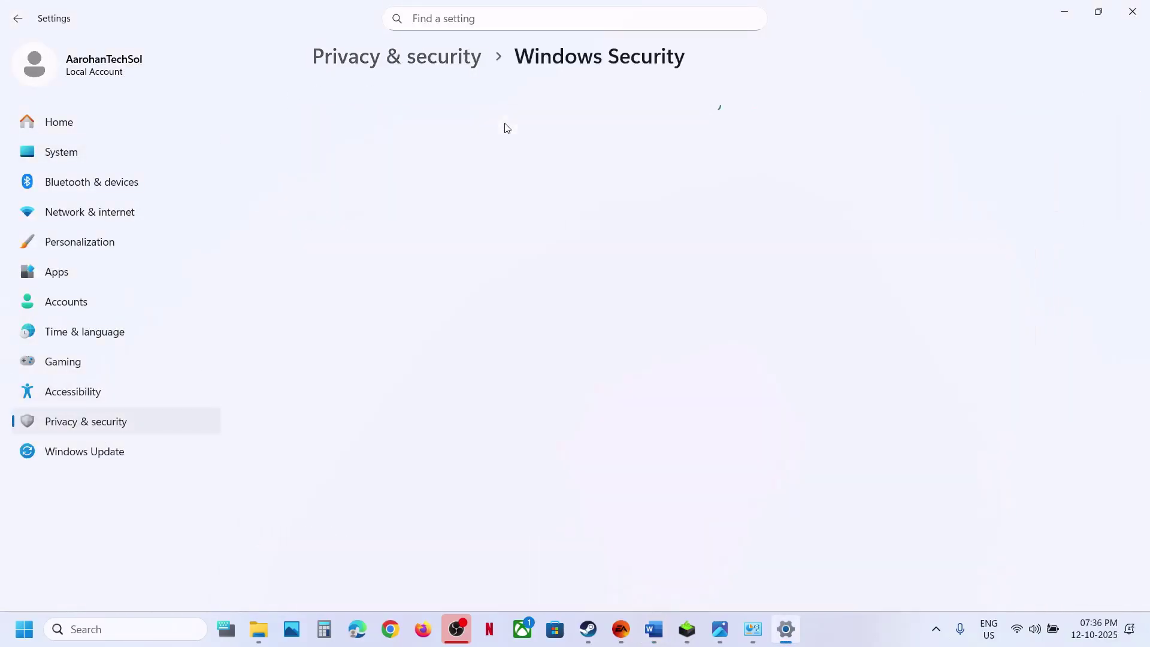
Go through ransomware protection to Allow an app through Controlled folder access.
left_click(457, 212)
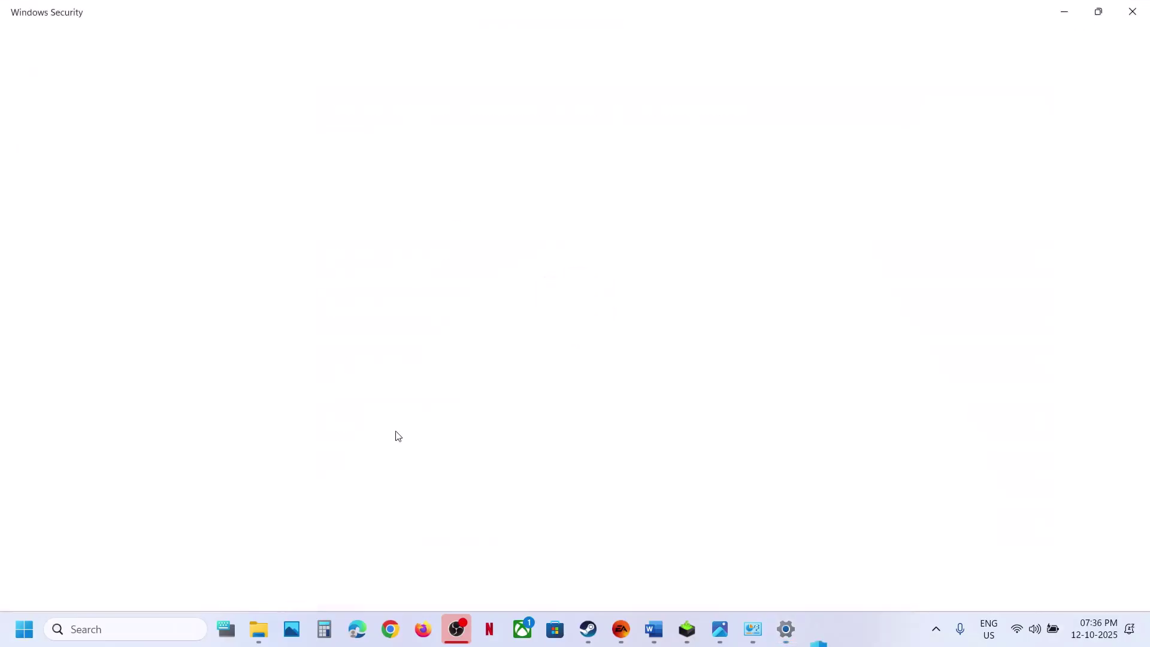
scroll(395, 436, "down", 2)
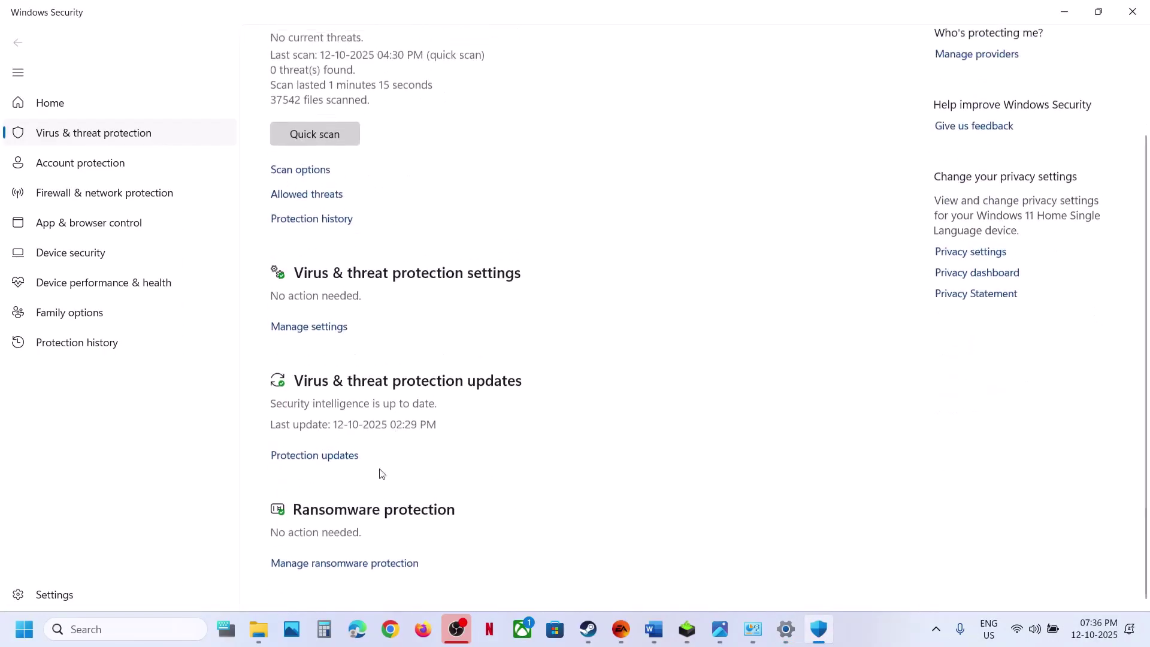
left_click(342, 566)
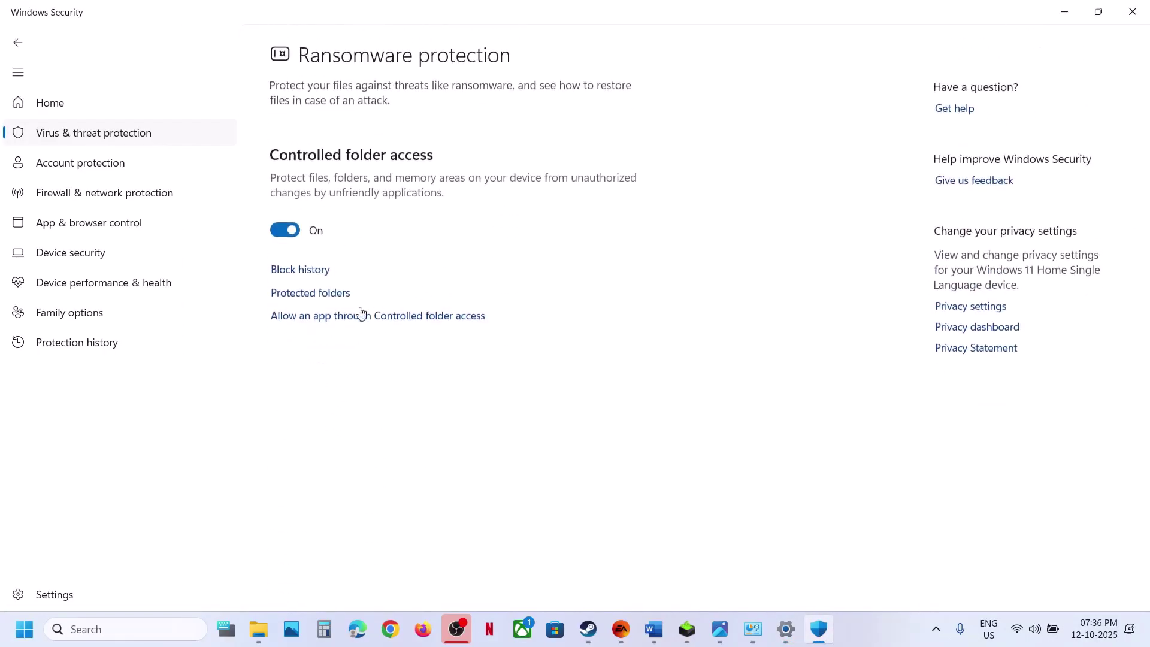
left_click(336, 319)
Approve the UAC prompt and add LittleNightmaresIII from the game folder as an allowed app.
left_click(499, 434)
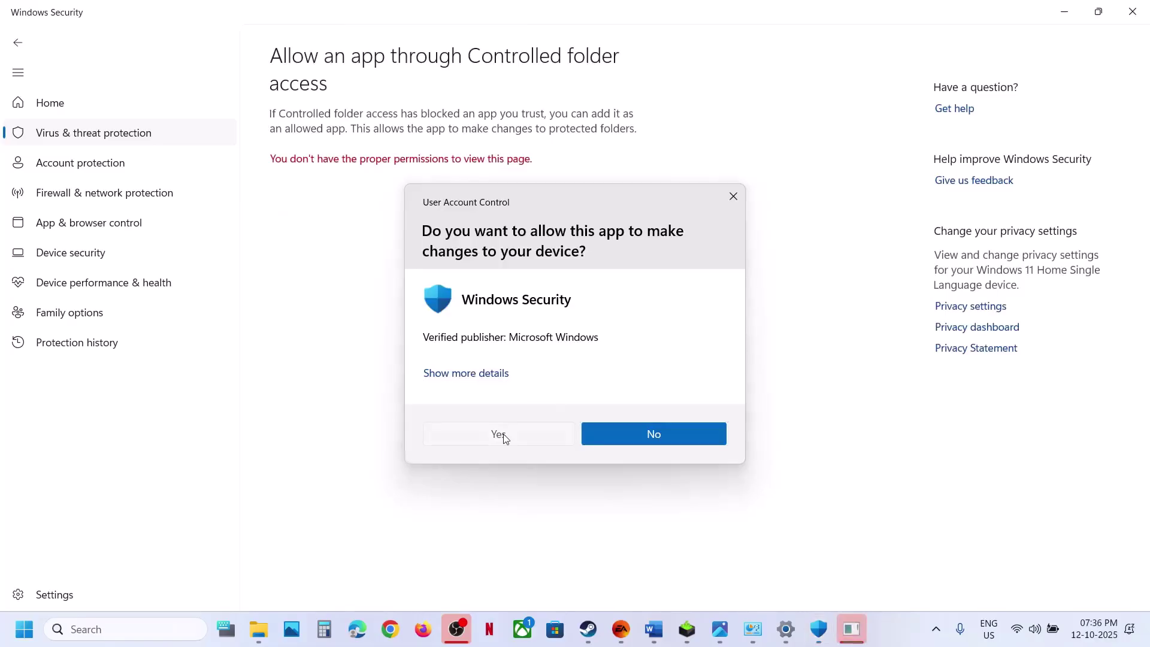
scroll(588, 172, "down", 2)
left_click(361, 66)
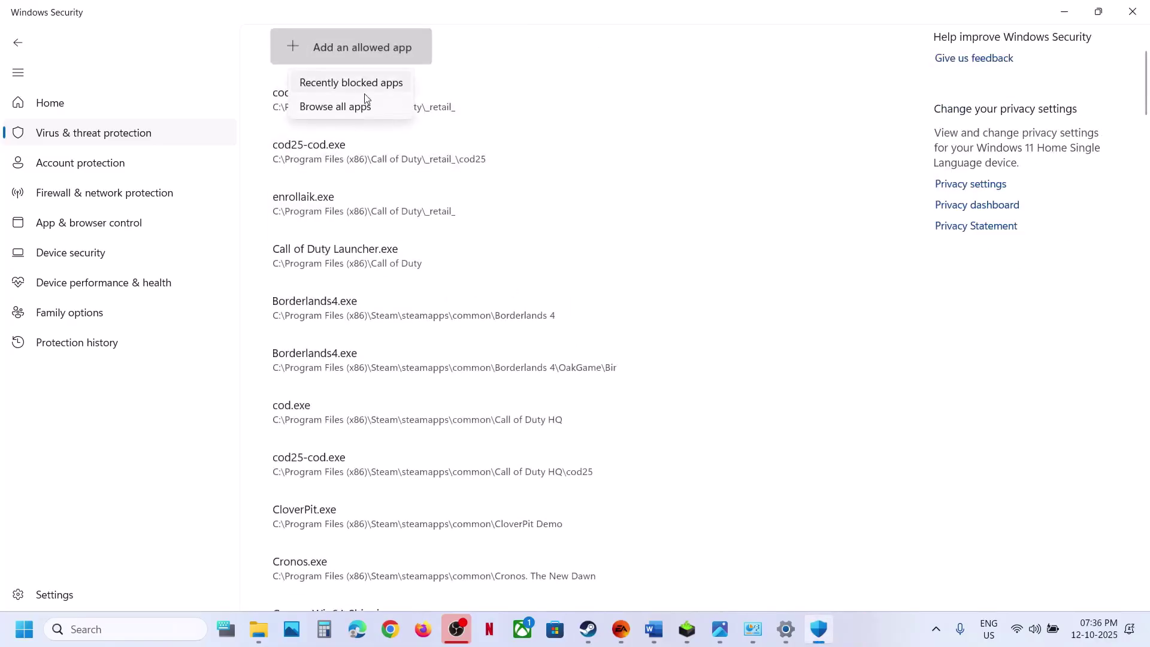
left_click(363, 104)
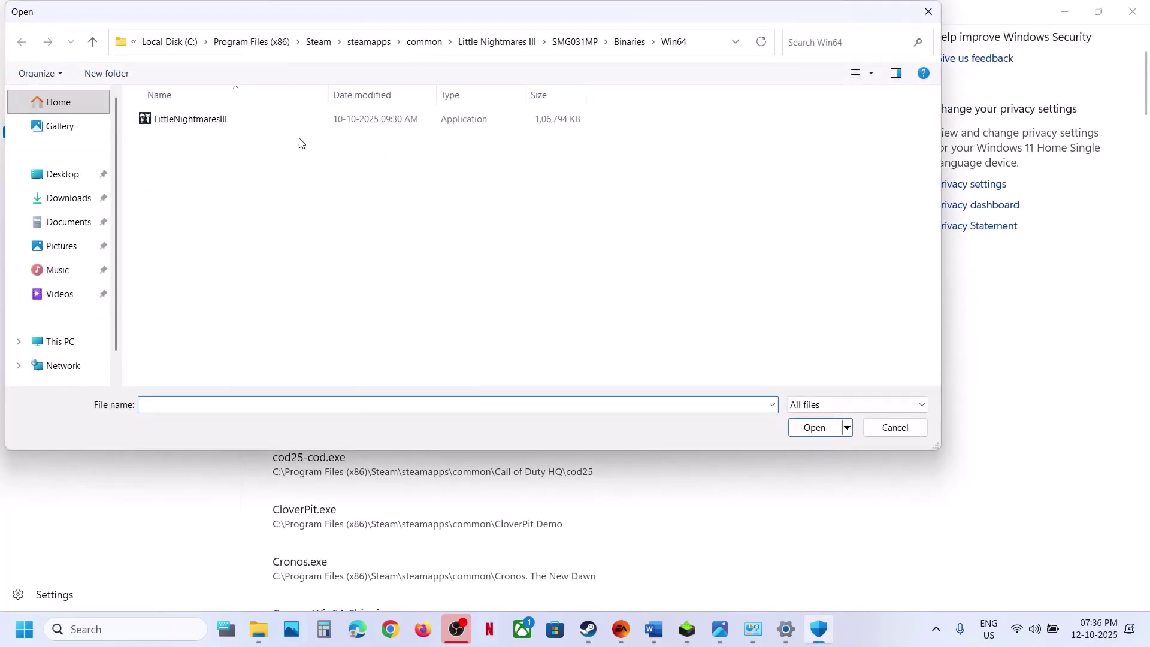
left_click(502, 43)
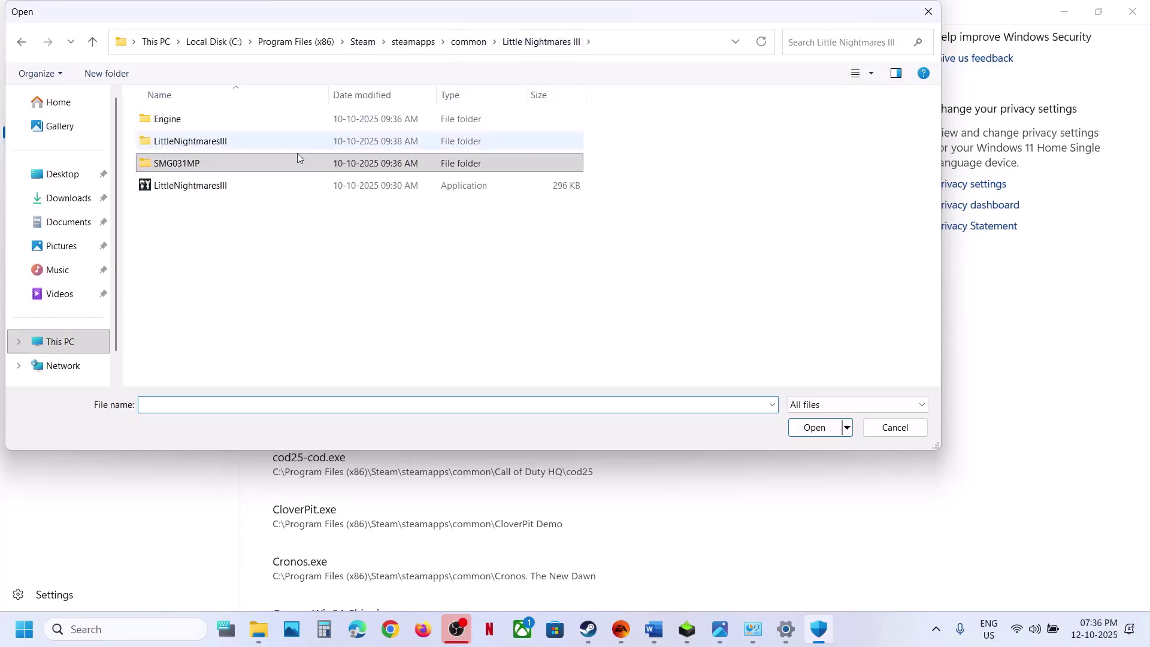
left_click(246, 190)
left_click(818, 432)
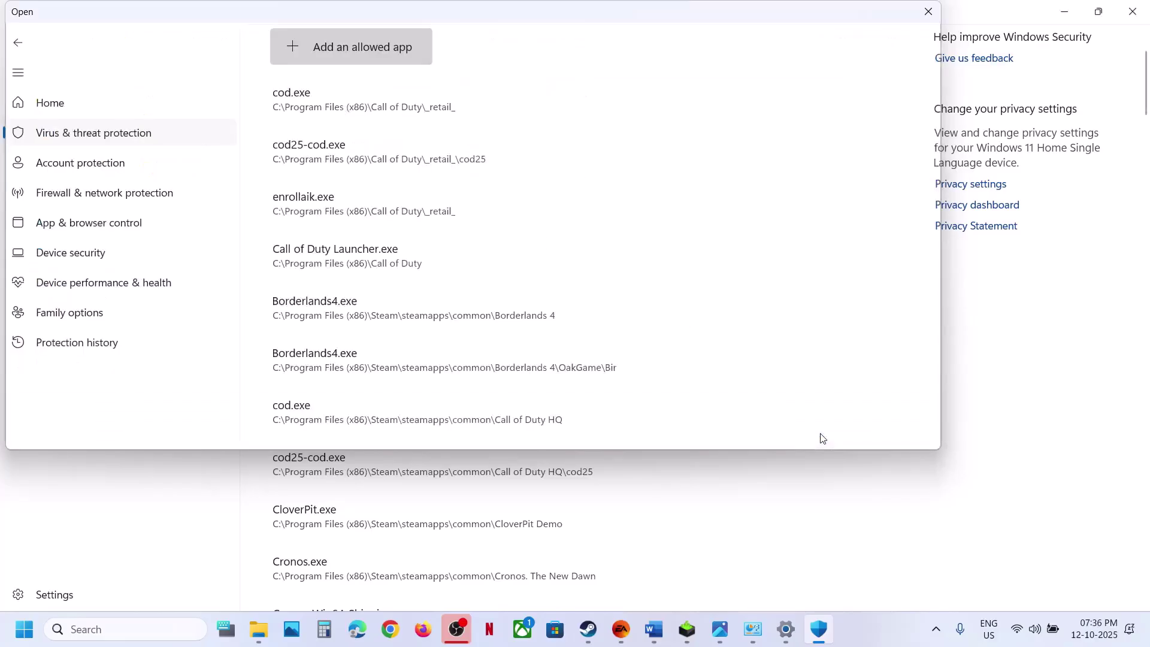
Also allow the LittleNightmaresIII executable from SMG031MP\Binaries\Win64 through Controlled folder access.
left_click(333, 53)
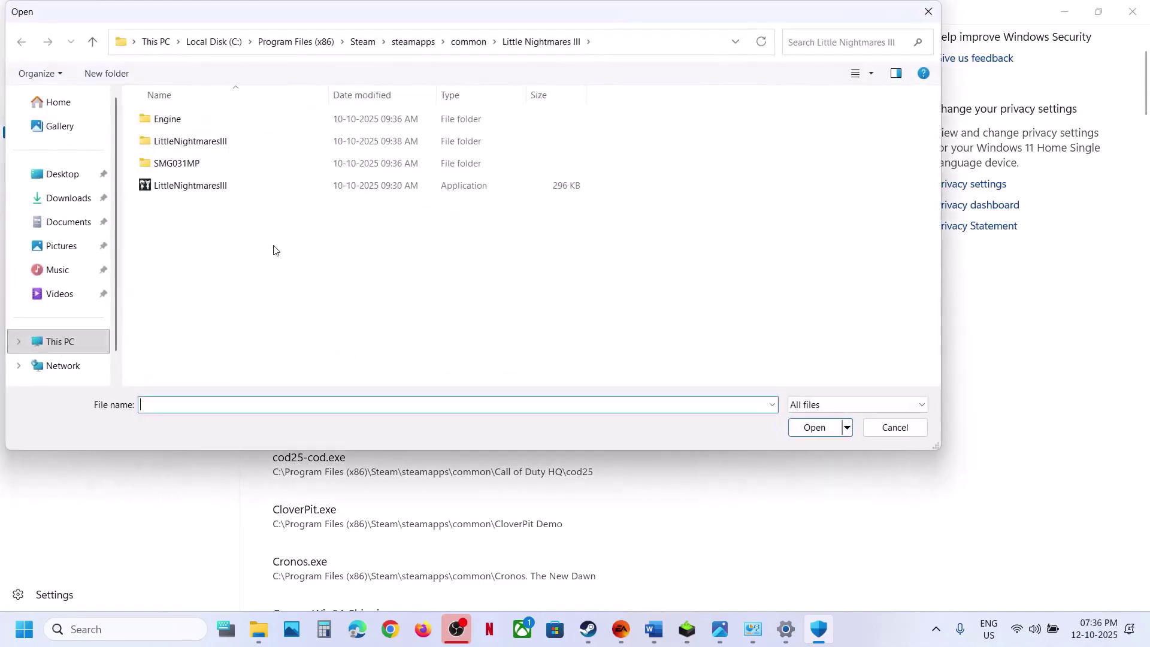
double_click(218, 164)
double_click(175, 127)
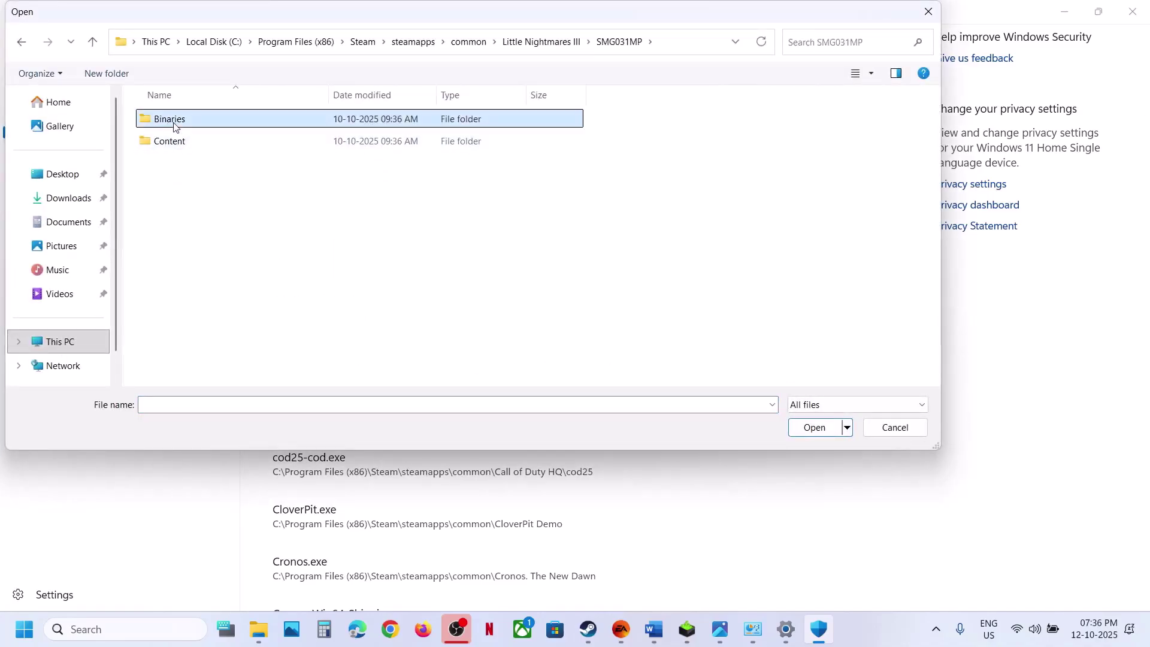
double_click(174, 126)
left_click(192, 122)
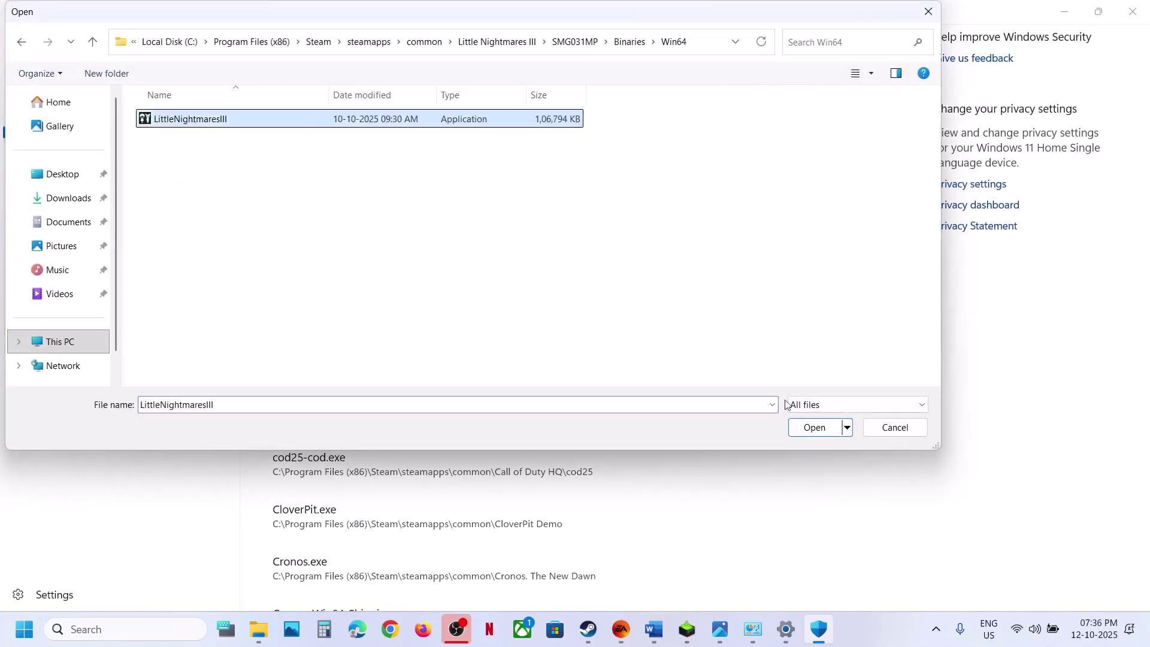
left_click(814, 427)
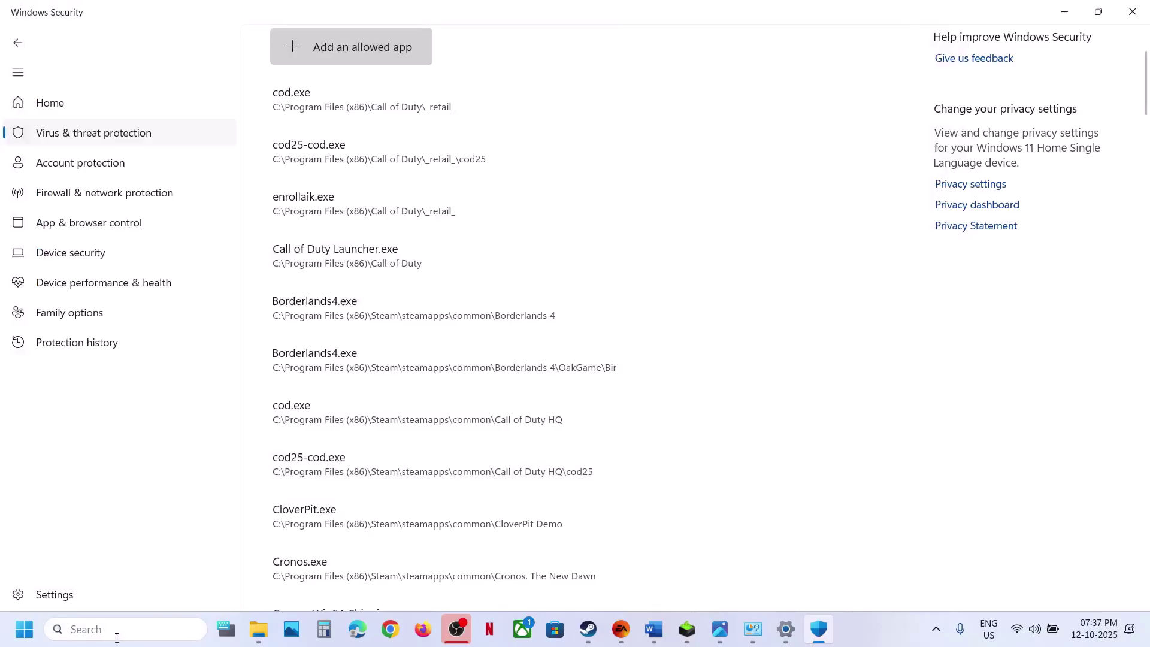
left_click(117, 637)
Open Windows Defender Firewall's allowed apps list in Control Panel and unlock it for editing.
type("control")
key("Return")
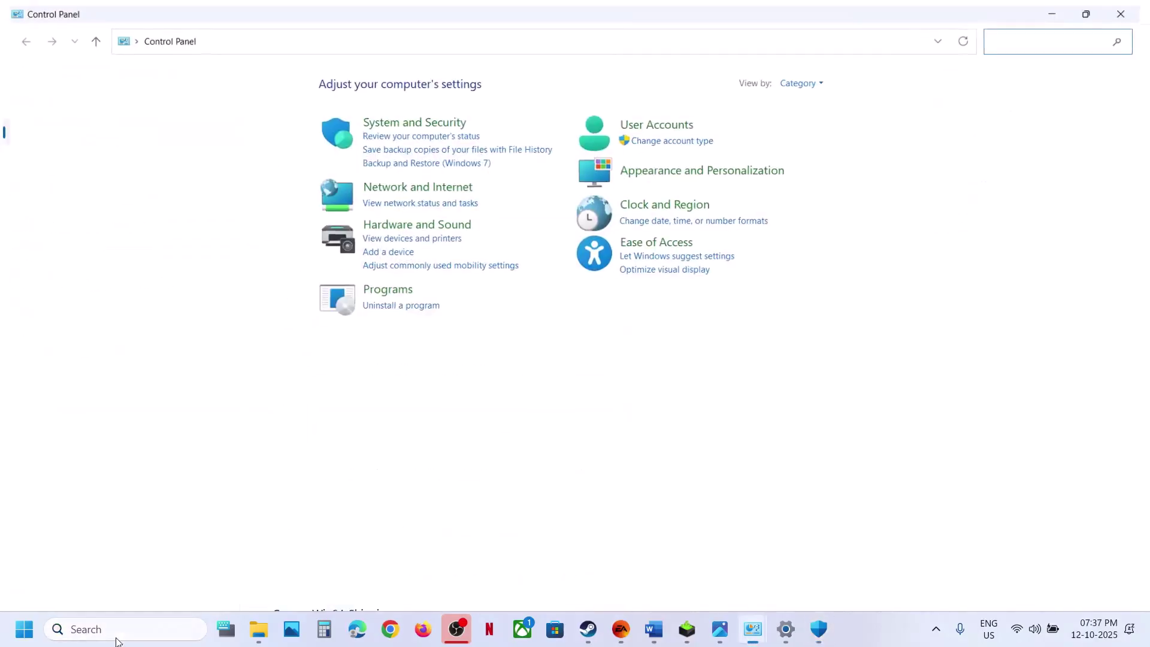
left_click(408, 123)
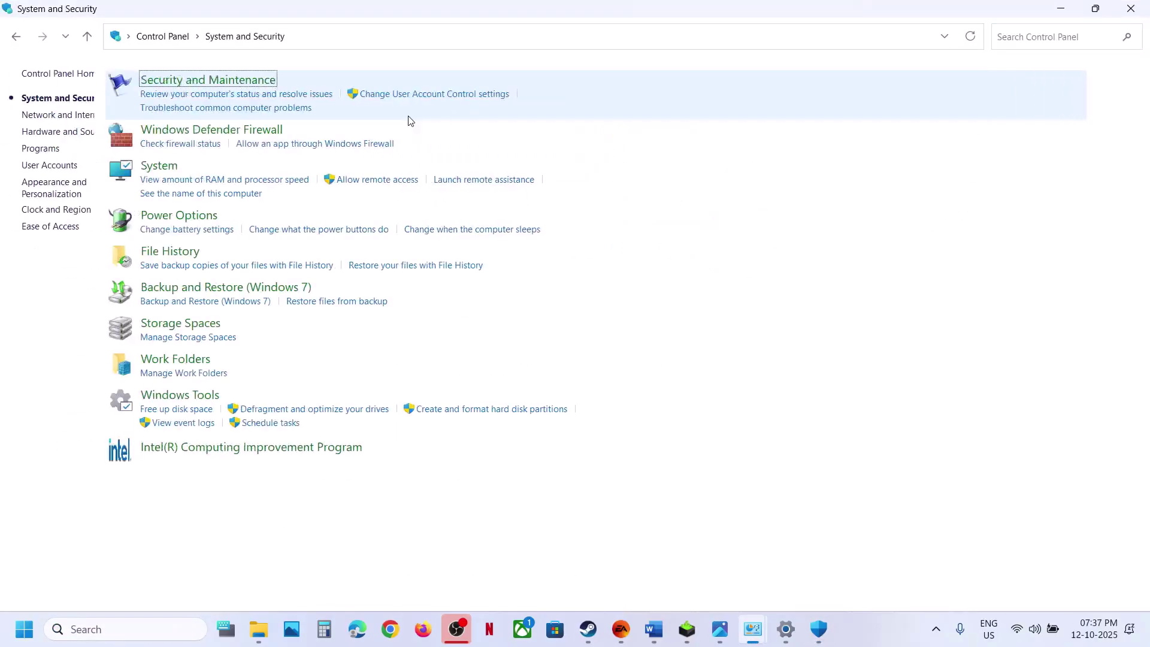
left_click(239, 136)
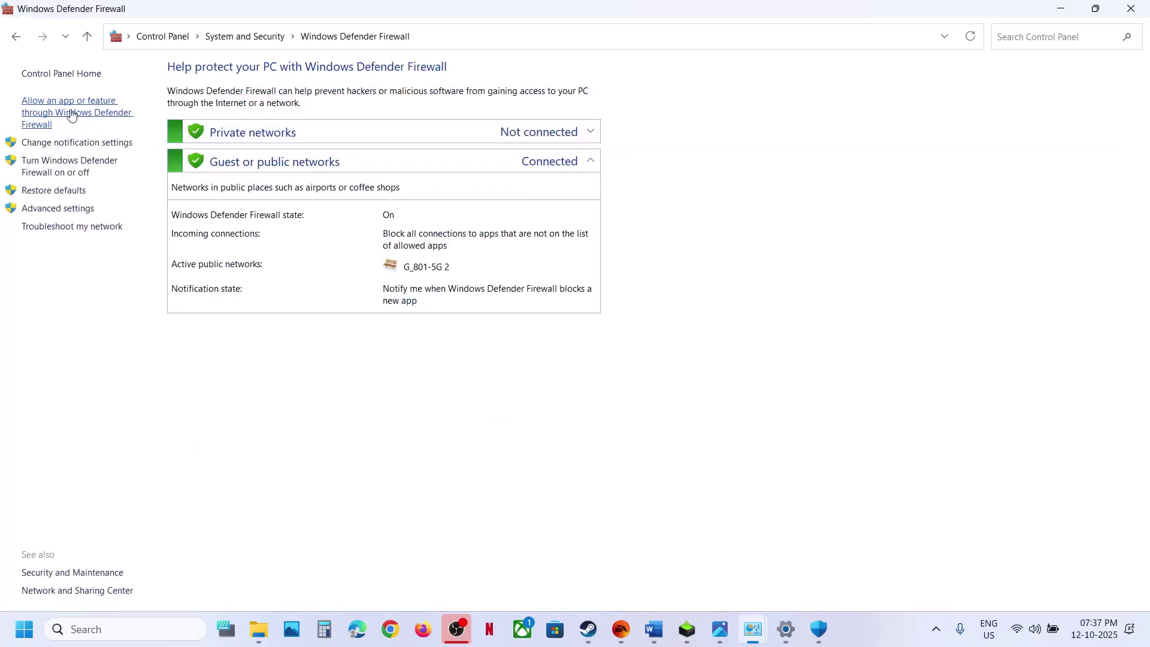
left_click(71, 115)
left_click(762, 117)
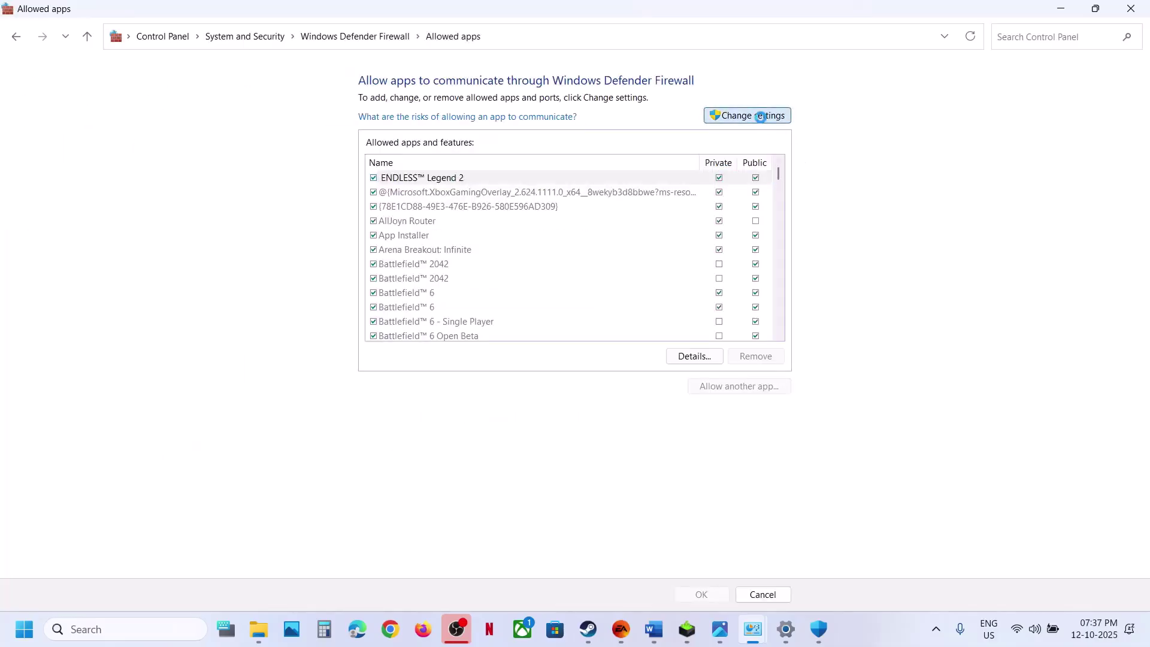
Try adding LittleNightmaresIII as a firewall-allowed app; it's reported as already in the exceptions.
left_click(734, 388)
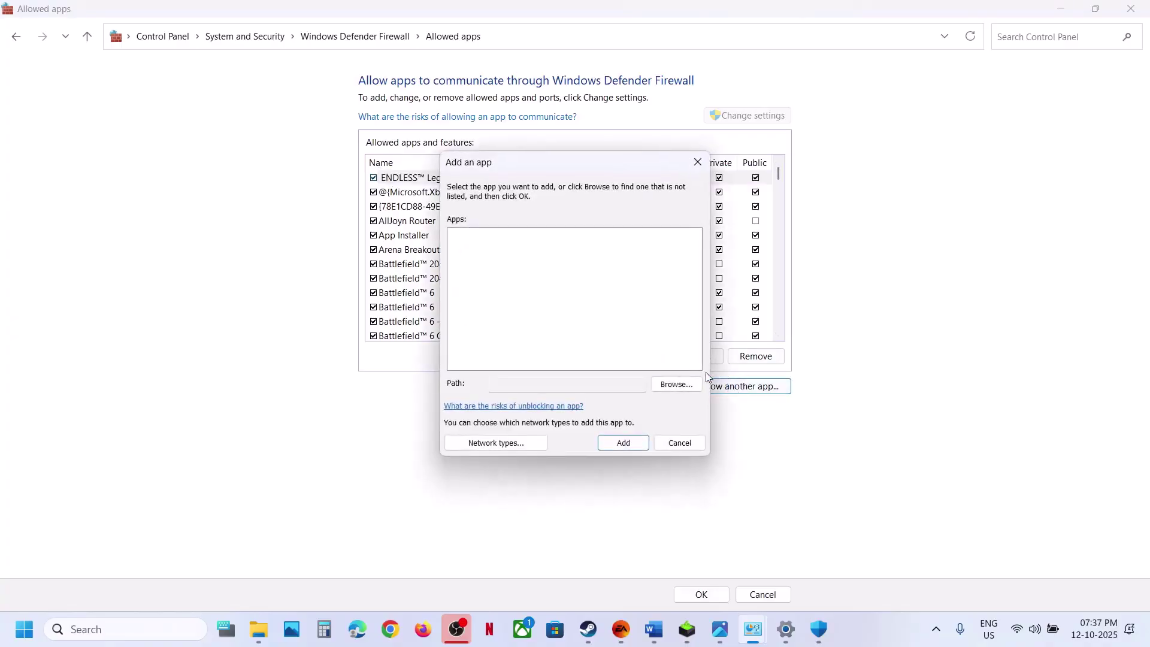
left_click(682, 383)
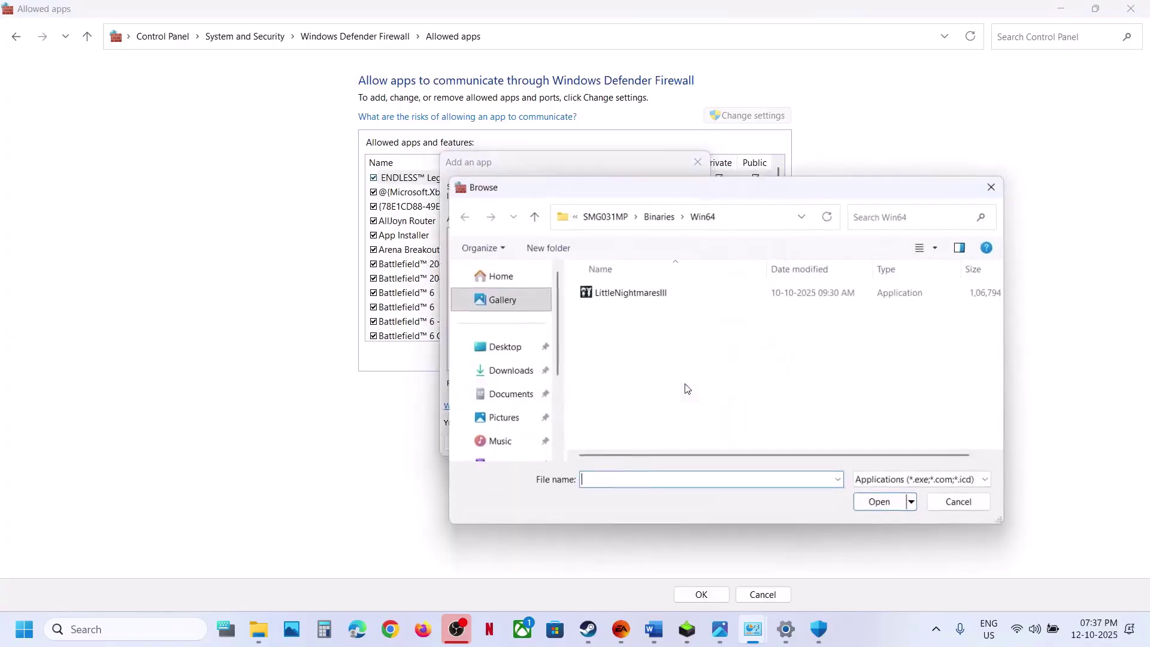
left_click(534, 214)
left_click(533, 214)
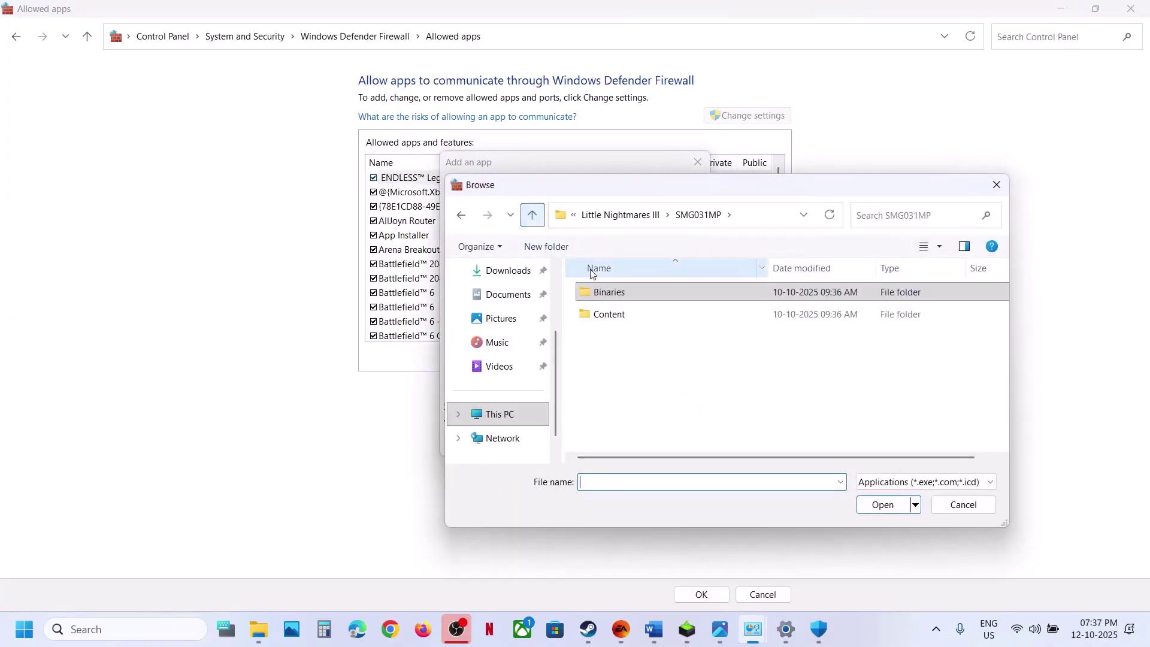
left_click(533, 217)
double_click(595, 358)
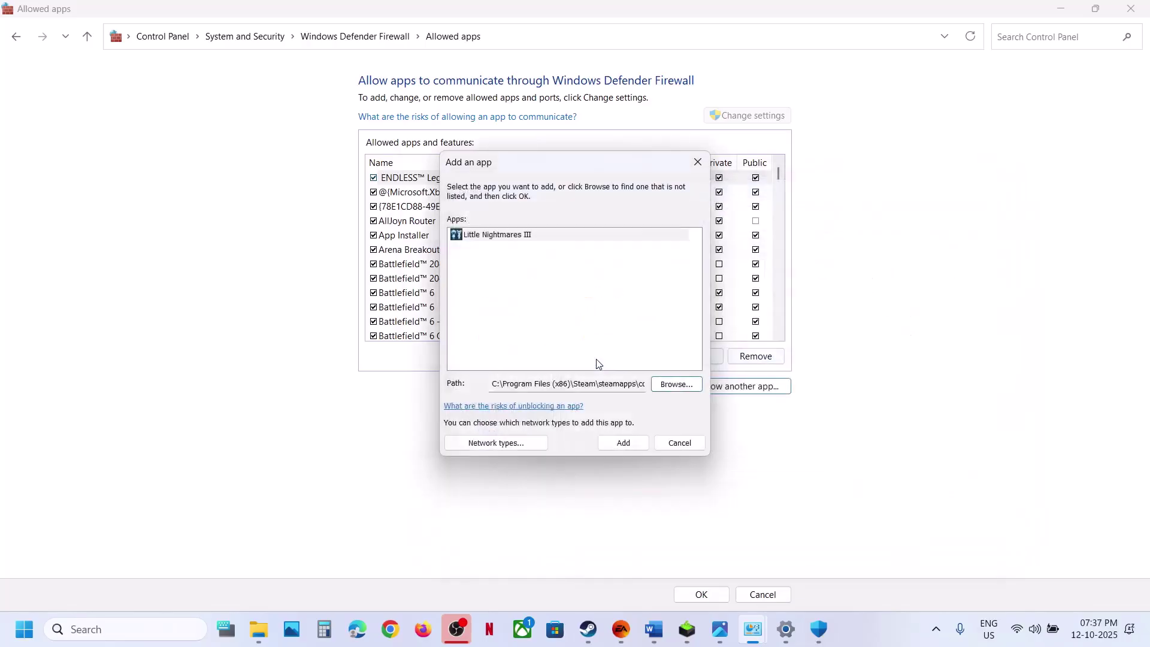
left_click(618, 444)
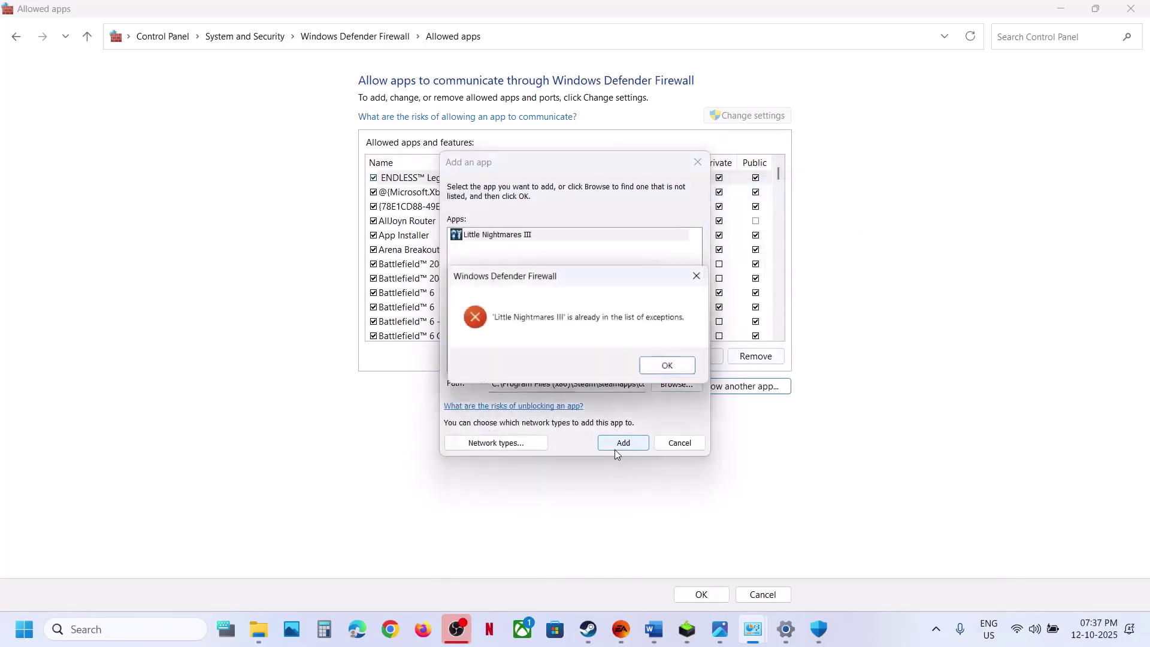
left_click(680, 373)
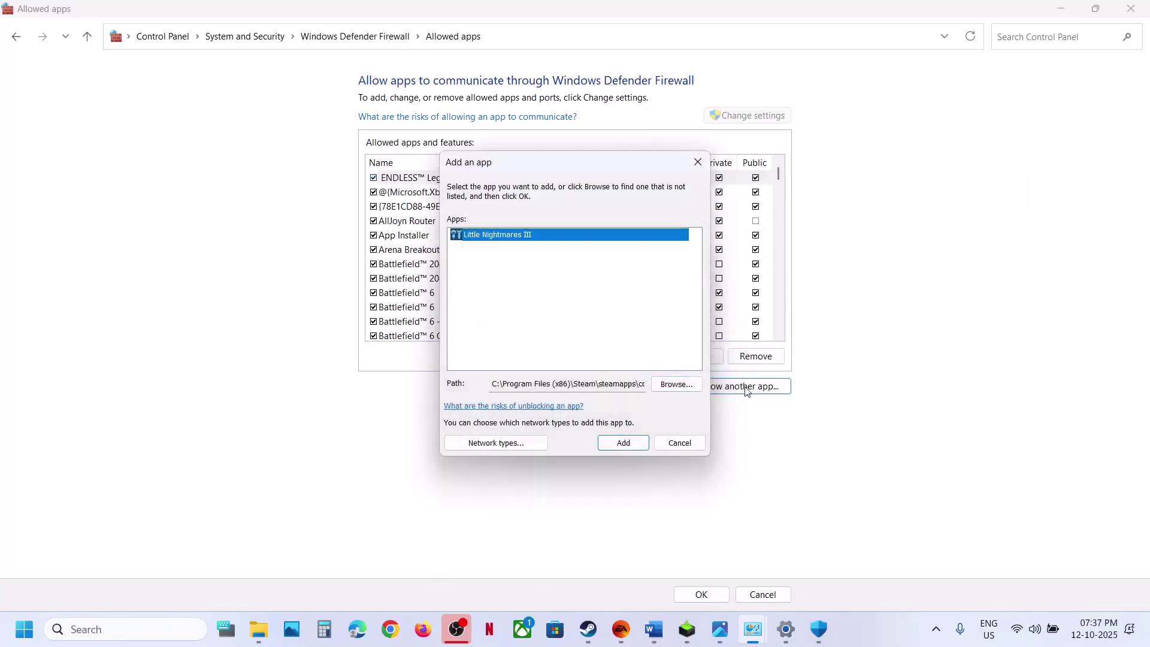
Retry with SMG031MP\Binaries\Win64\LittleNightmaresIII, dismiss the already-listed warning, and close the add-app dialog.
left_click(686, 390)
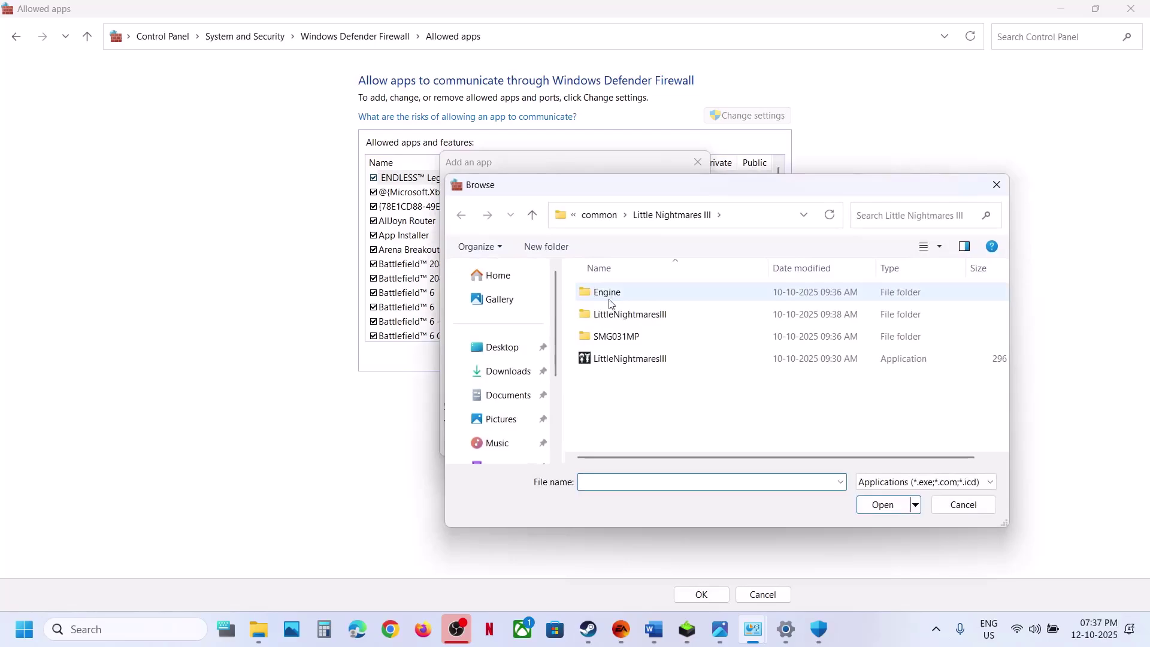
double_click(615, 337)
double_click(616, 291)
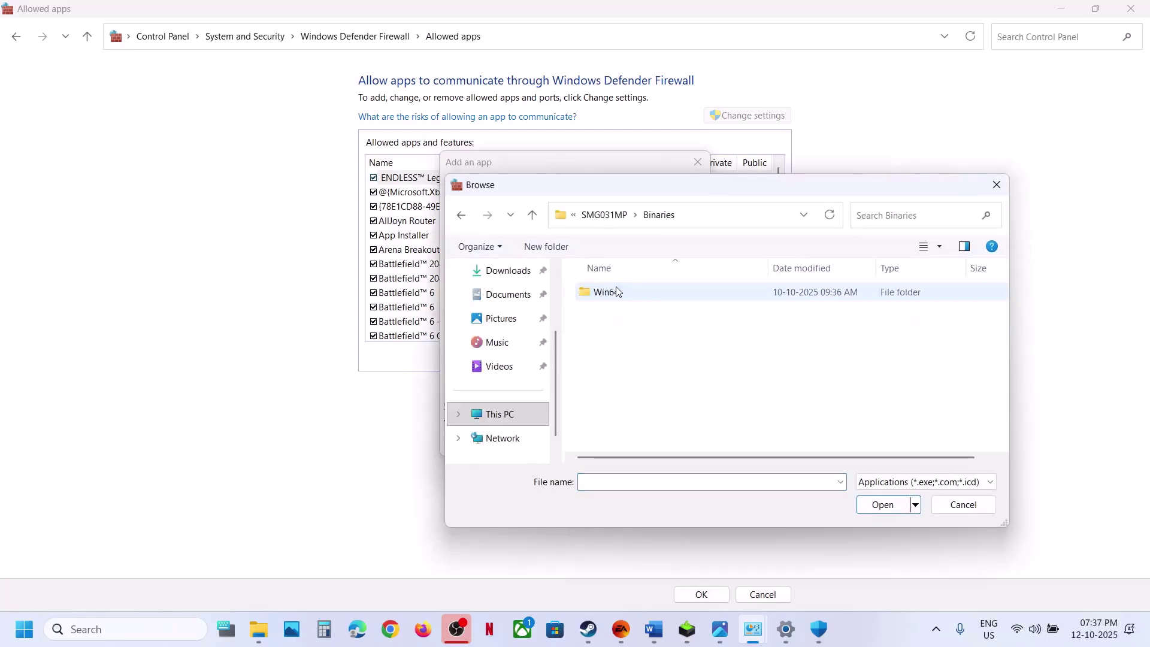
left_click(616, 291)
double_click(615, 292)
left_click(671, 293)
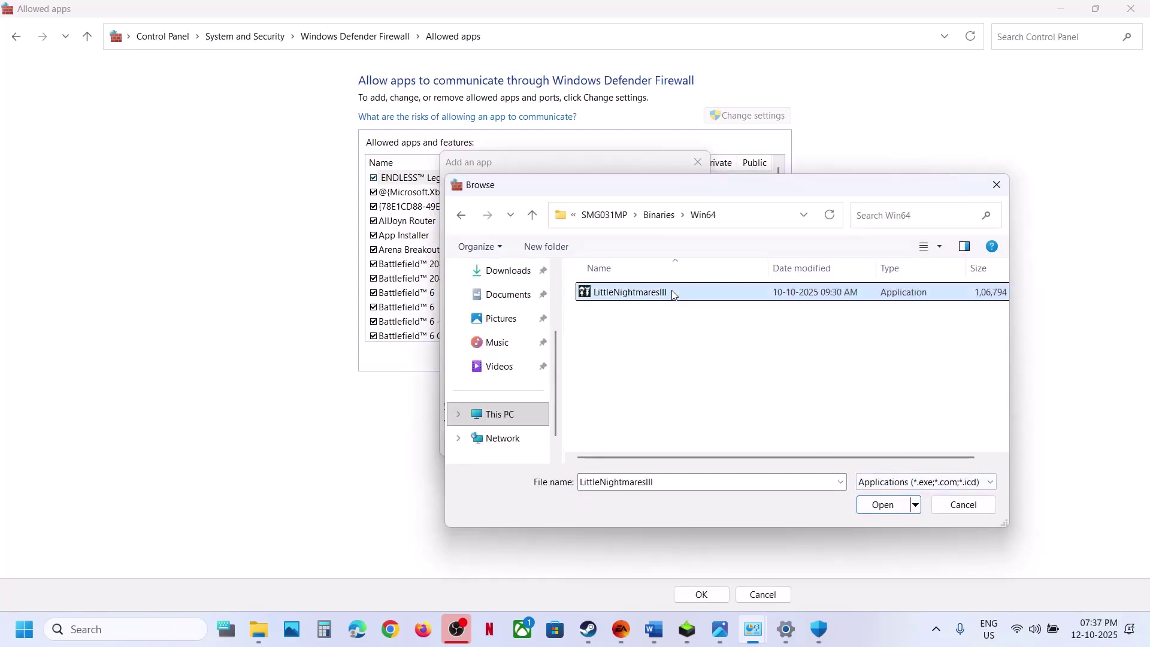
left_click(886, 506)
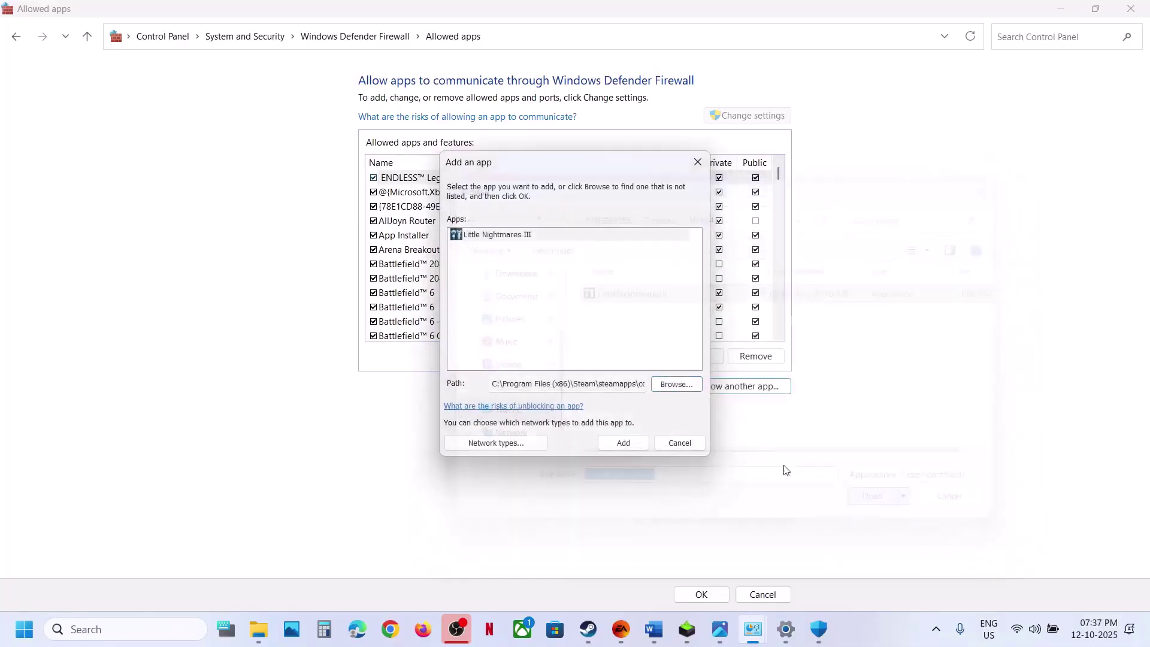
left_click(640, 447)
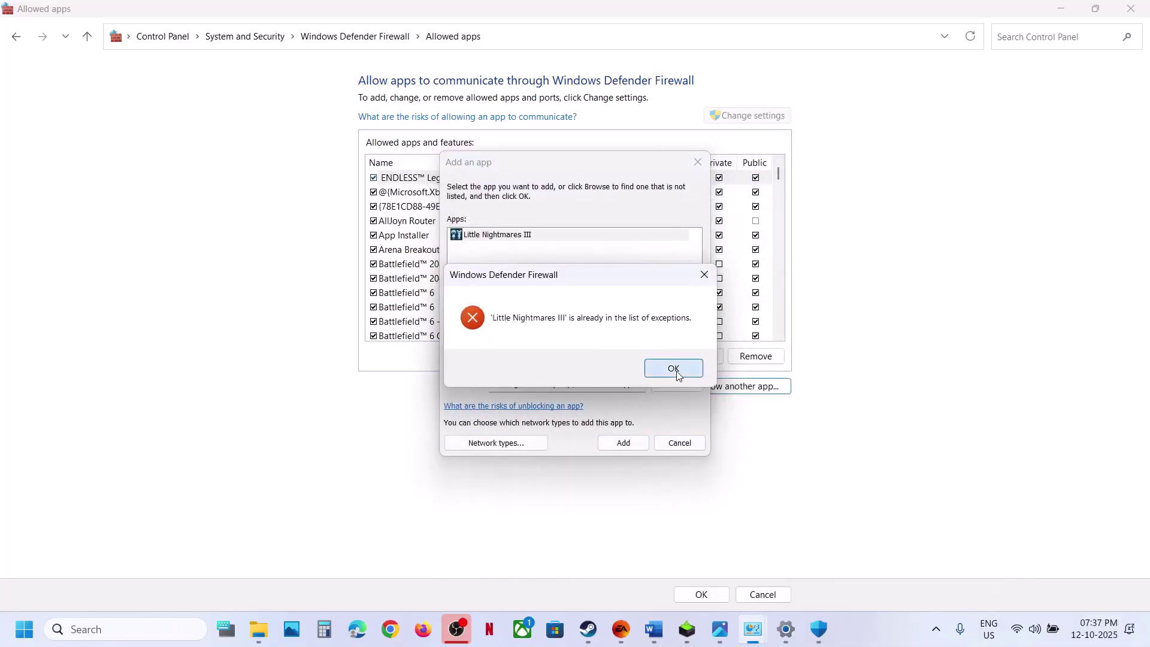
left_click(678, 368)
left_click(697, 167)
Select the Little Nightmares III entry in the allowed apps list, then close the firewall and Windows Security windows.
left_click(501, 263)
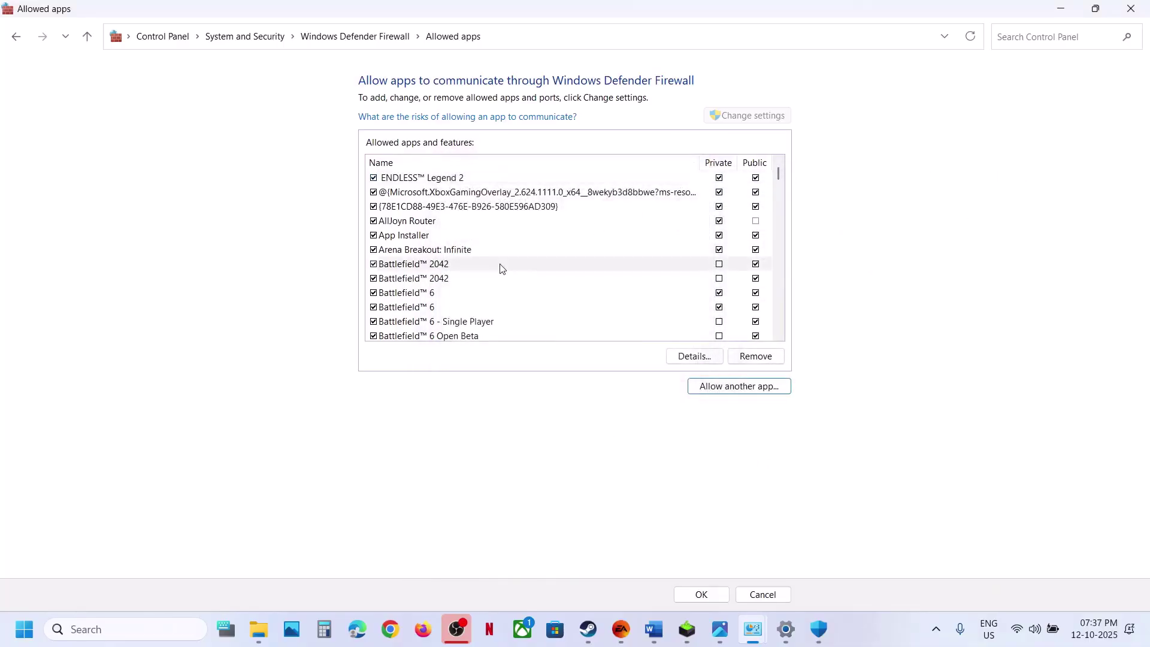
key("l")
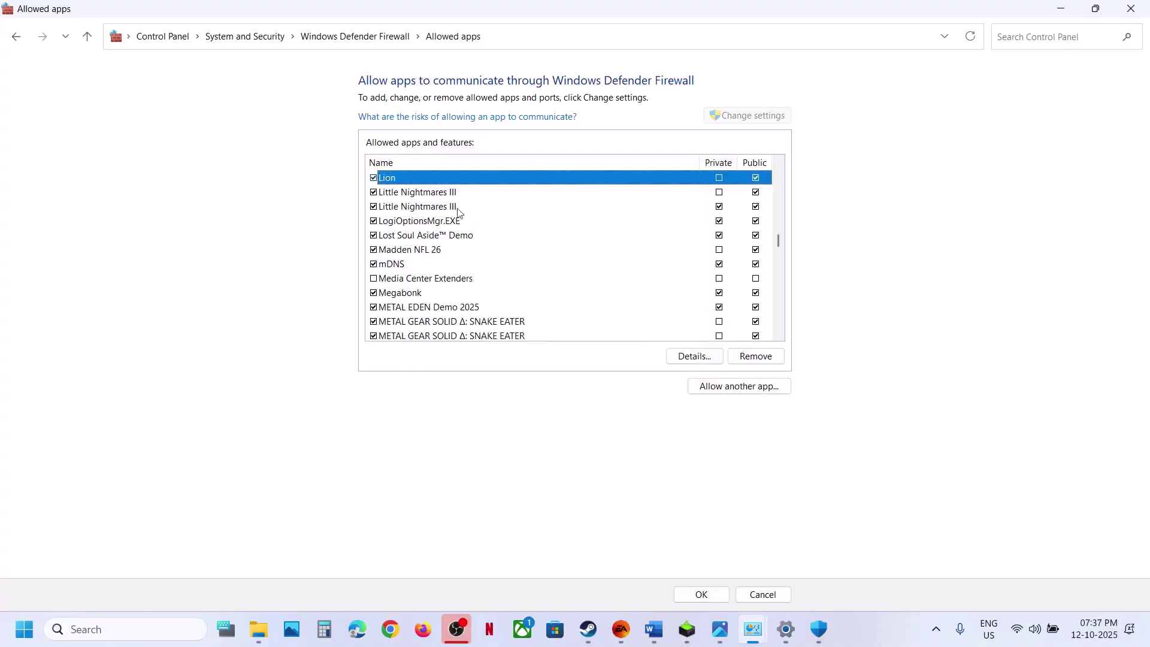
left_click(437, 192)
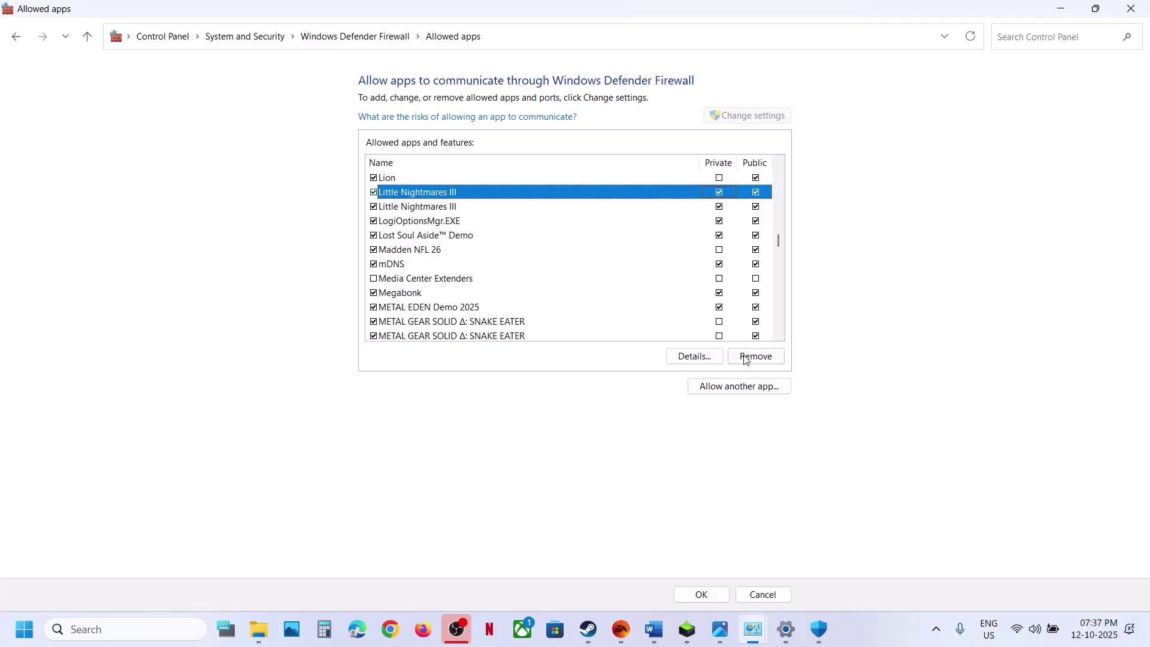
left_click(1131, 8)
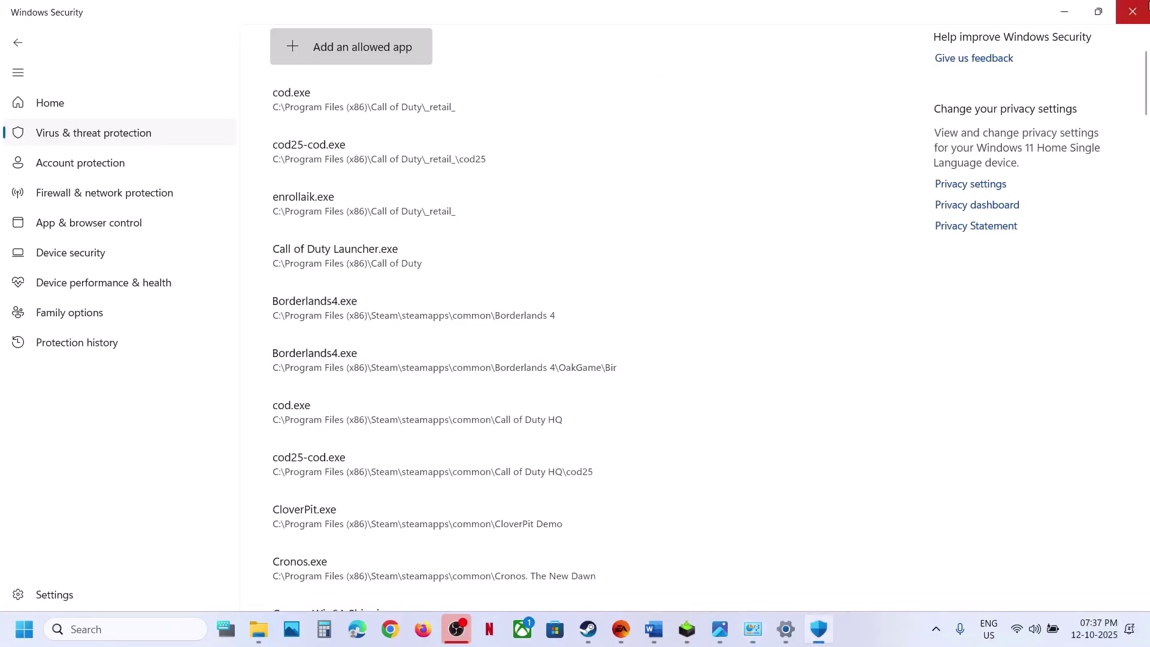
left_click(1143, 13)
Close Settings and follow the Step 11 link to Microsoft's Visual C++ Redistributable download table.
left_click(1142, 13)
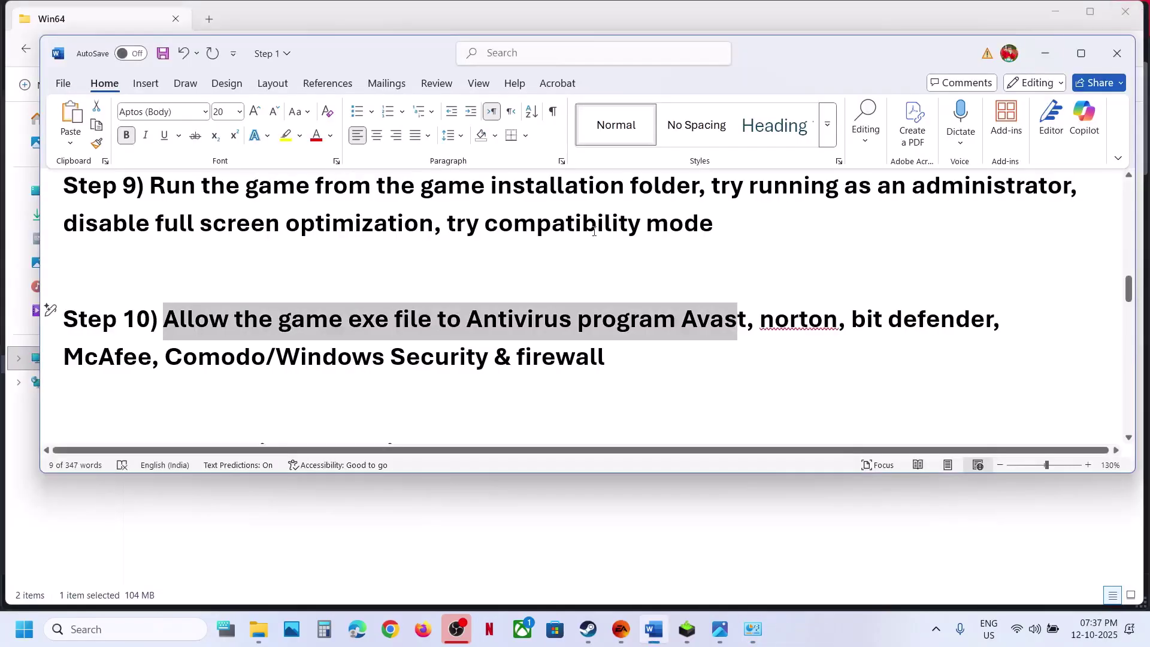
scroll(586, 233, "down", 4)
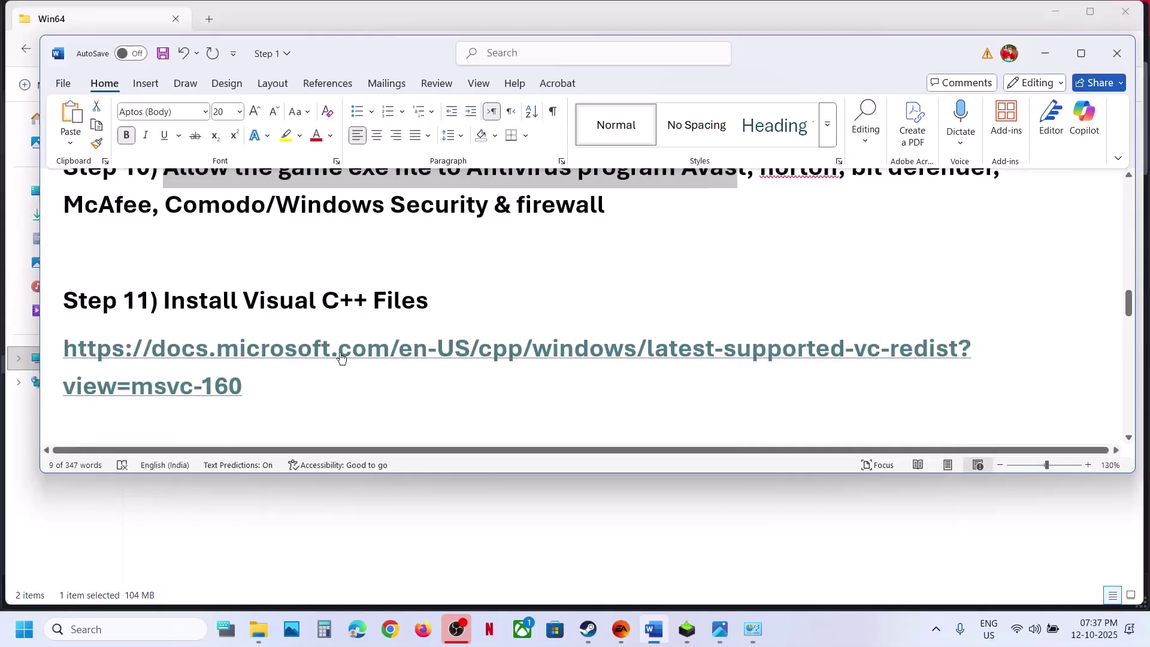
left_click(340, 356, "ctrl")
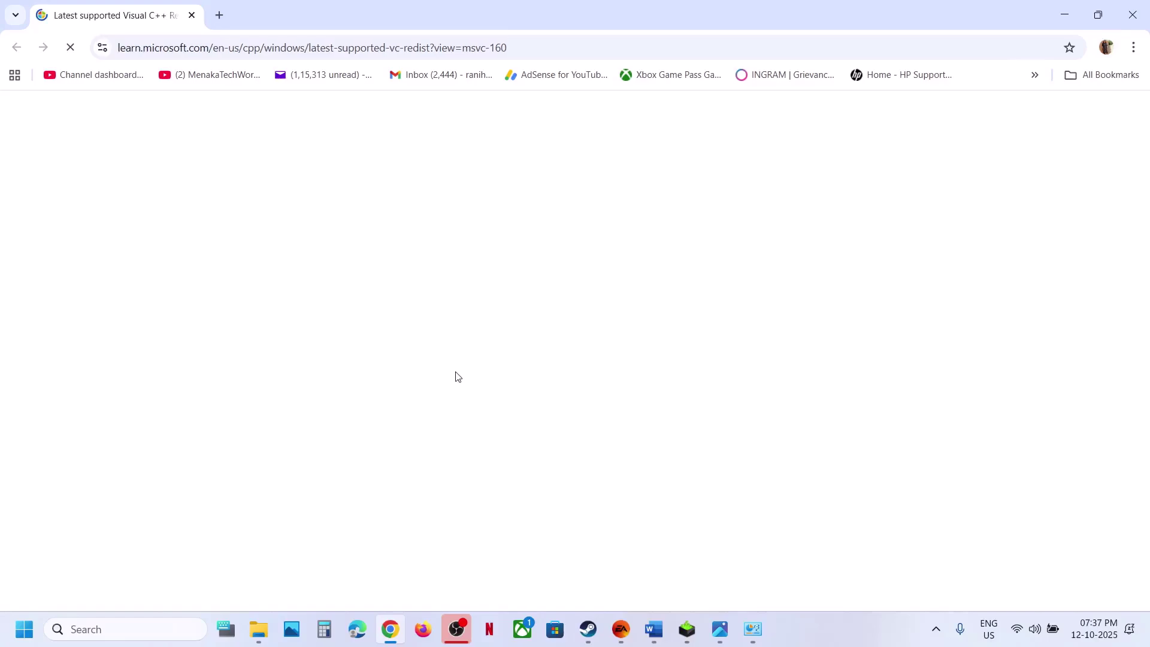
scroll(458, 376, "down", 15)
scroll(457, 372, "down", 4)
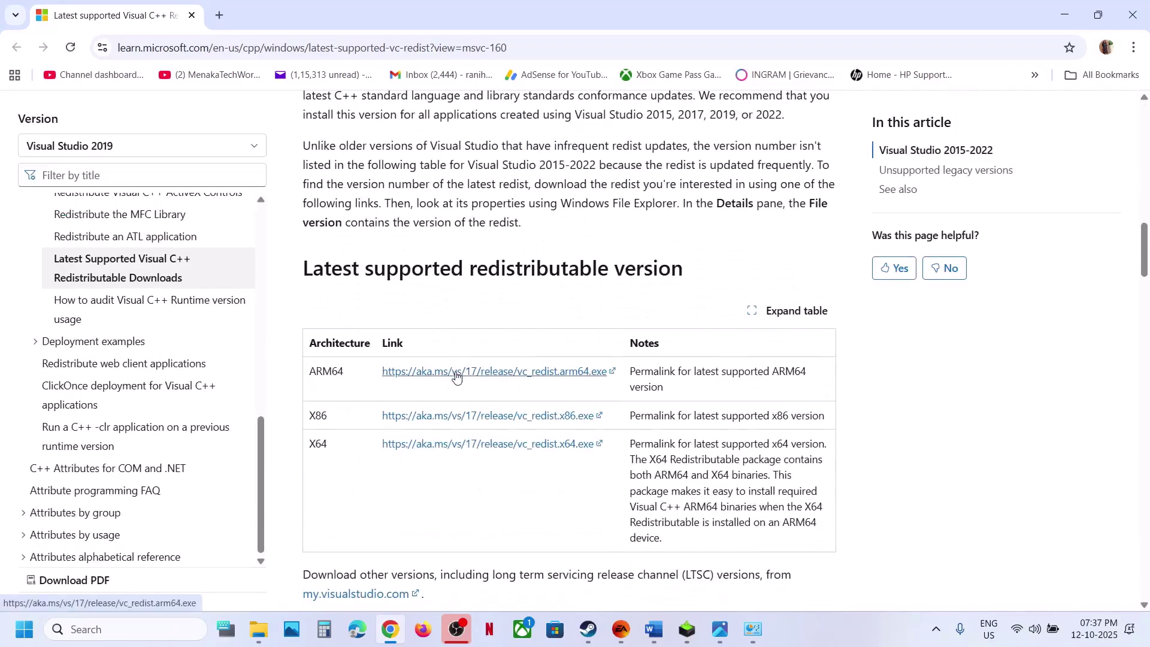
Download the X86 and X64 vc_redist files and repair the x86 redistributable, approving UAC.
left_click(441, 417)
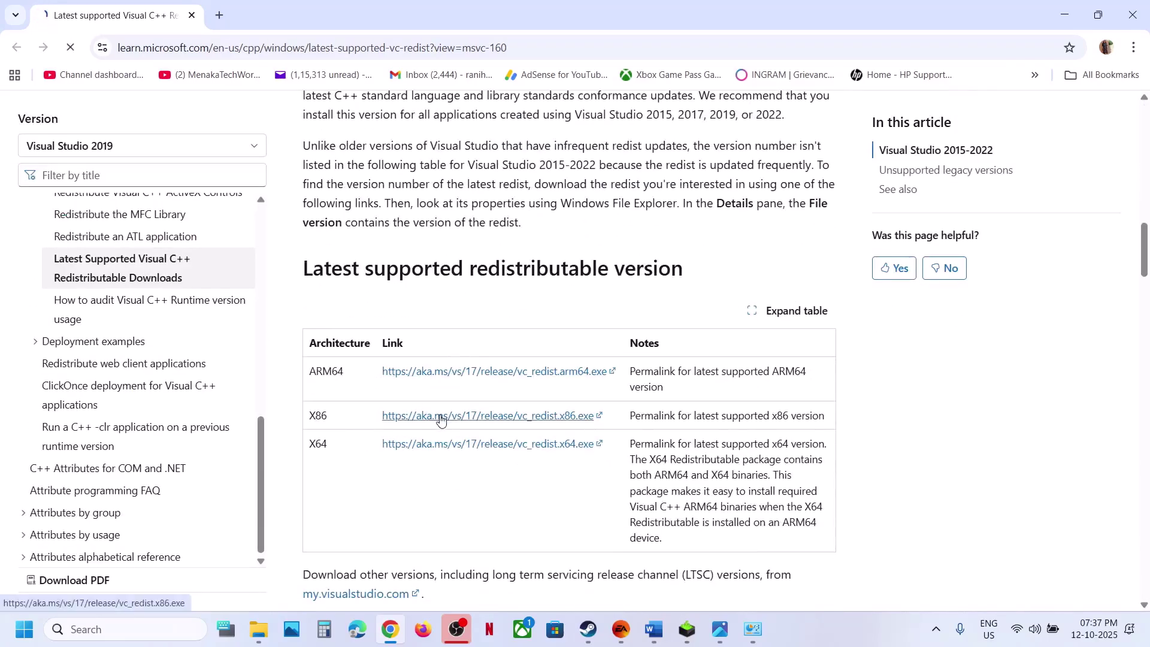
left_click(472, 444)
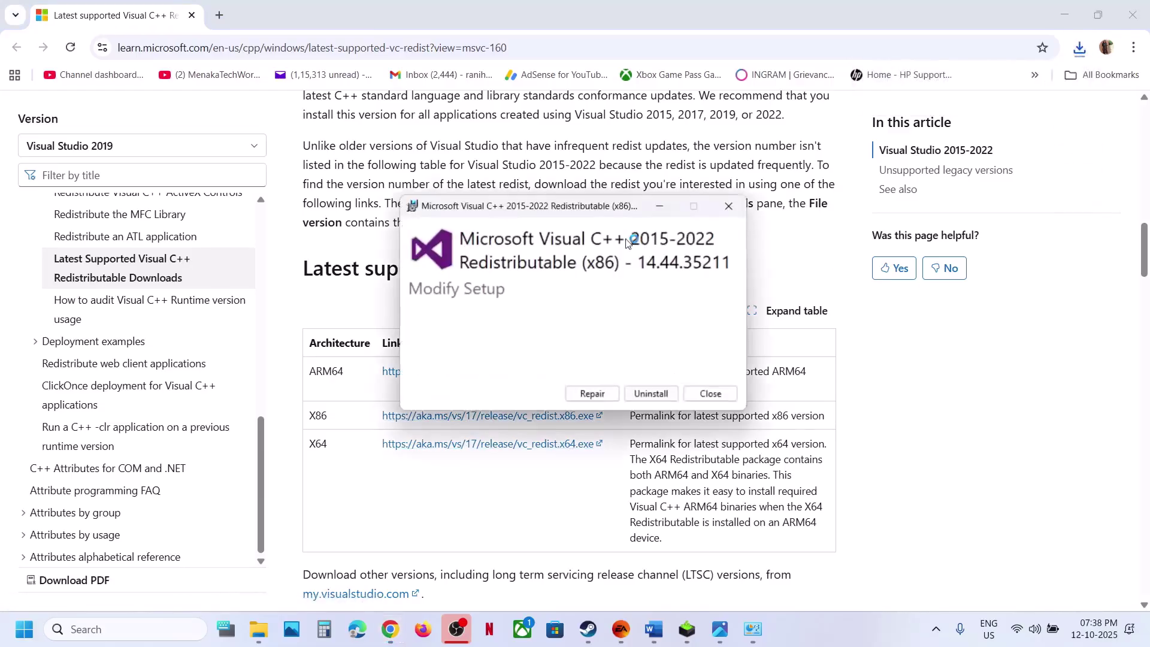
left_click(592, 394)
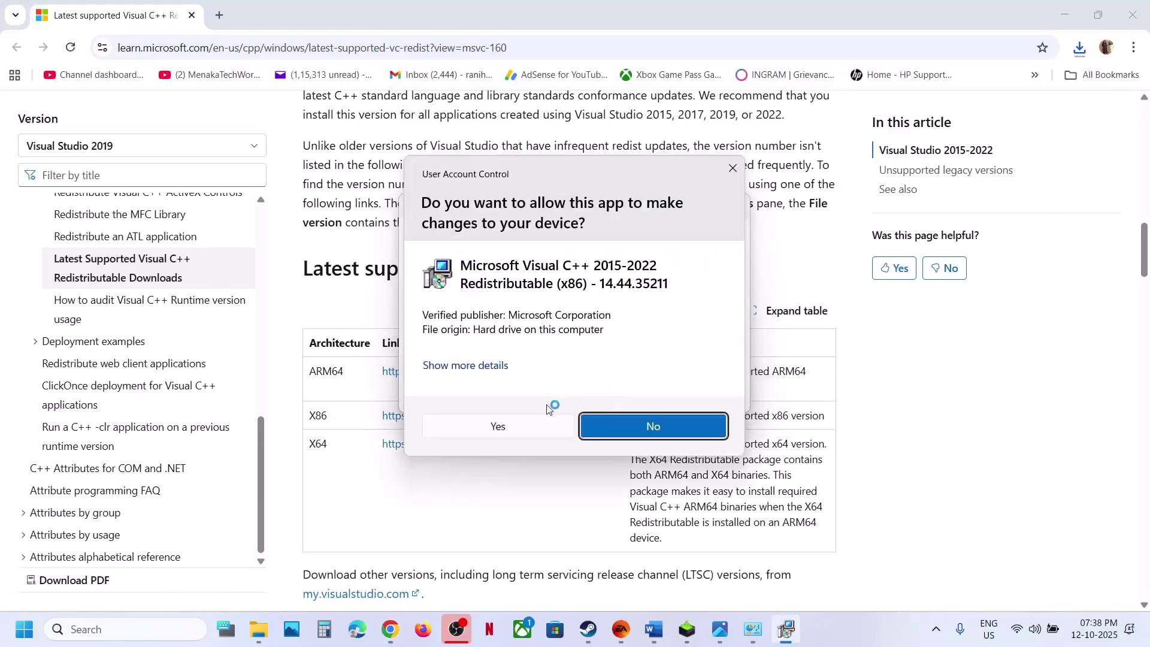
left_click(495, 426)
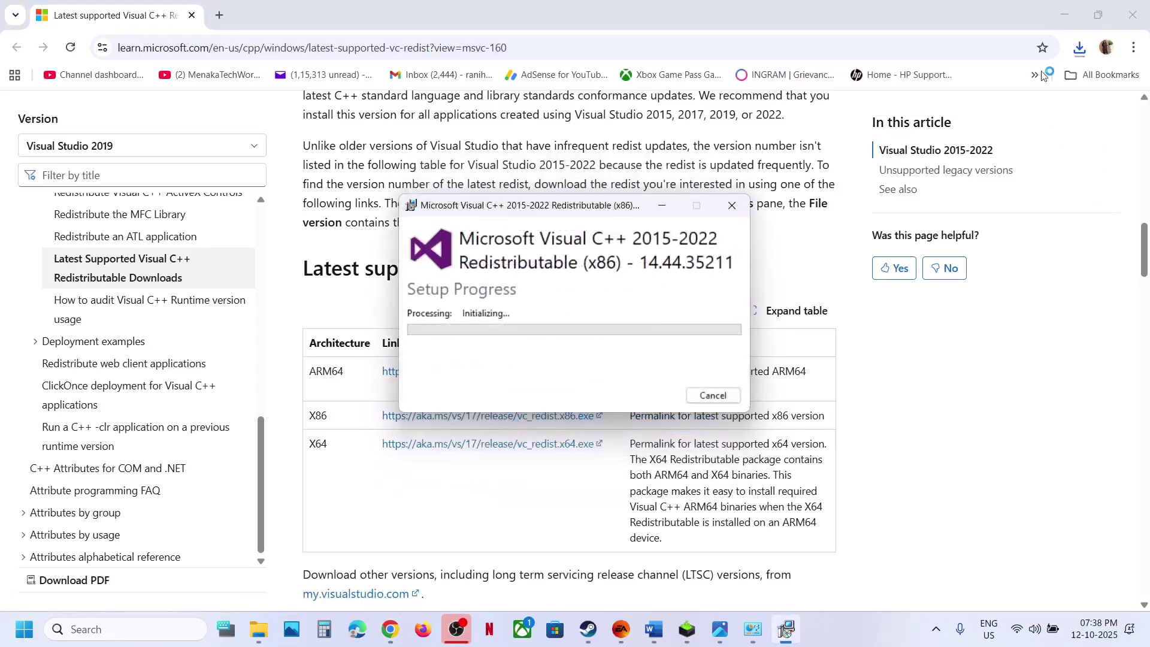
Repair the x64 redistributable too, then close both setup-successful windows.
left_click(1081, 47)
left_click(968, 120)
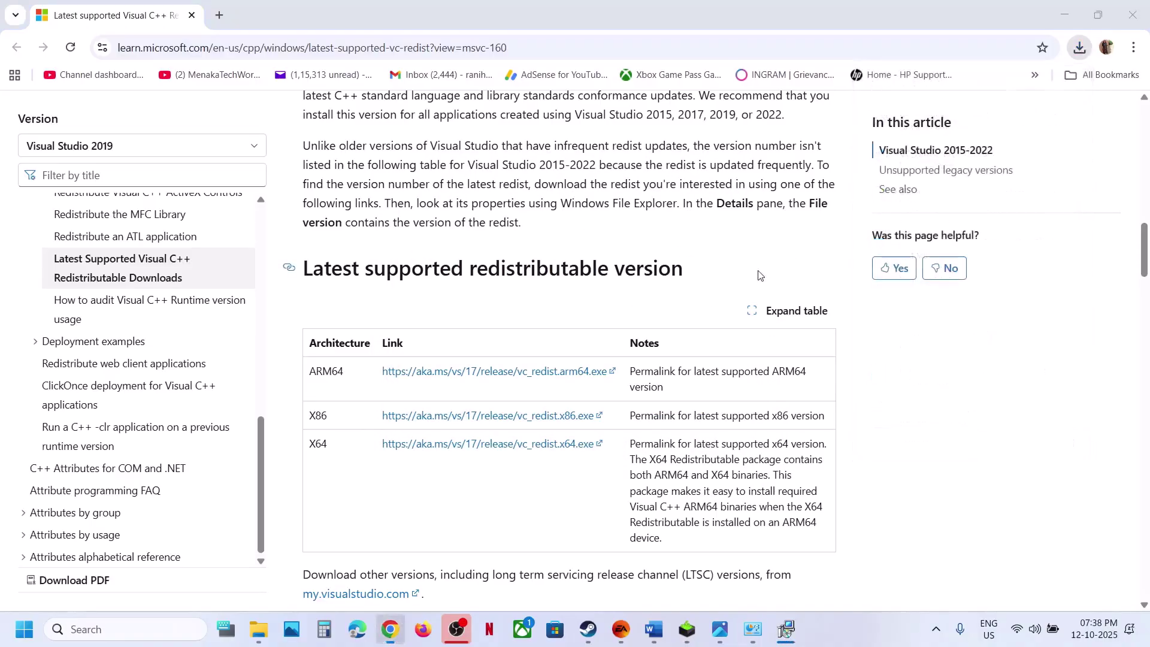
left_click(604, 395)
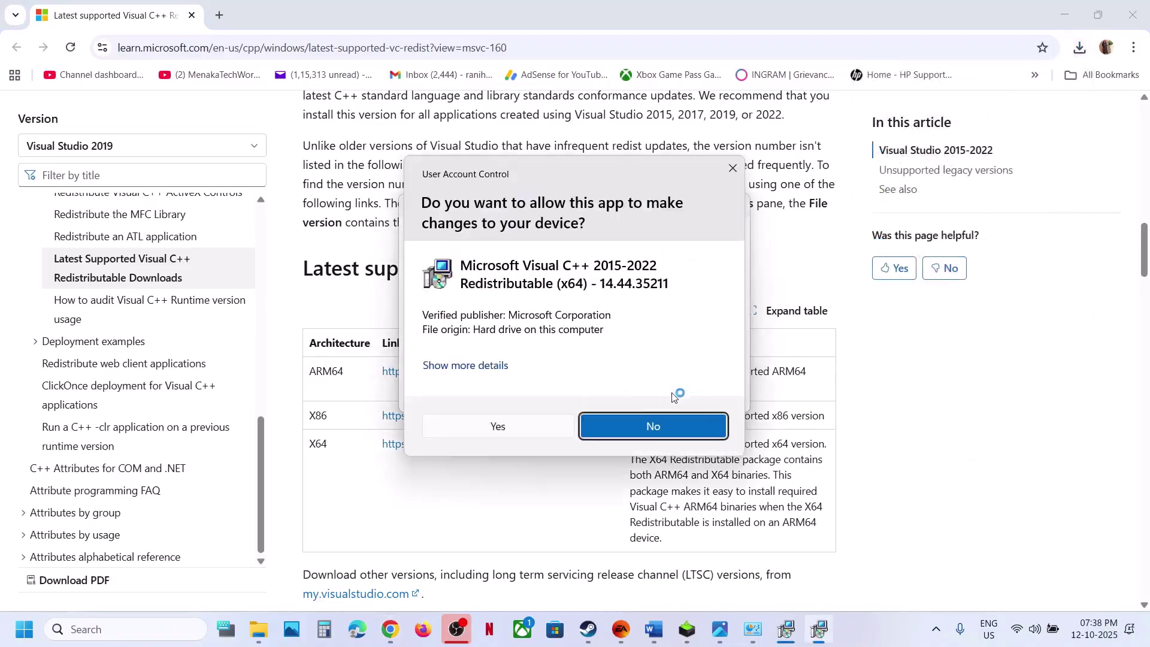
left_click(524, 426)
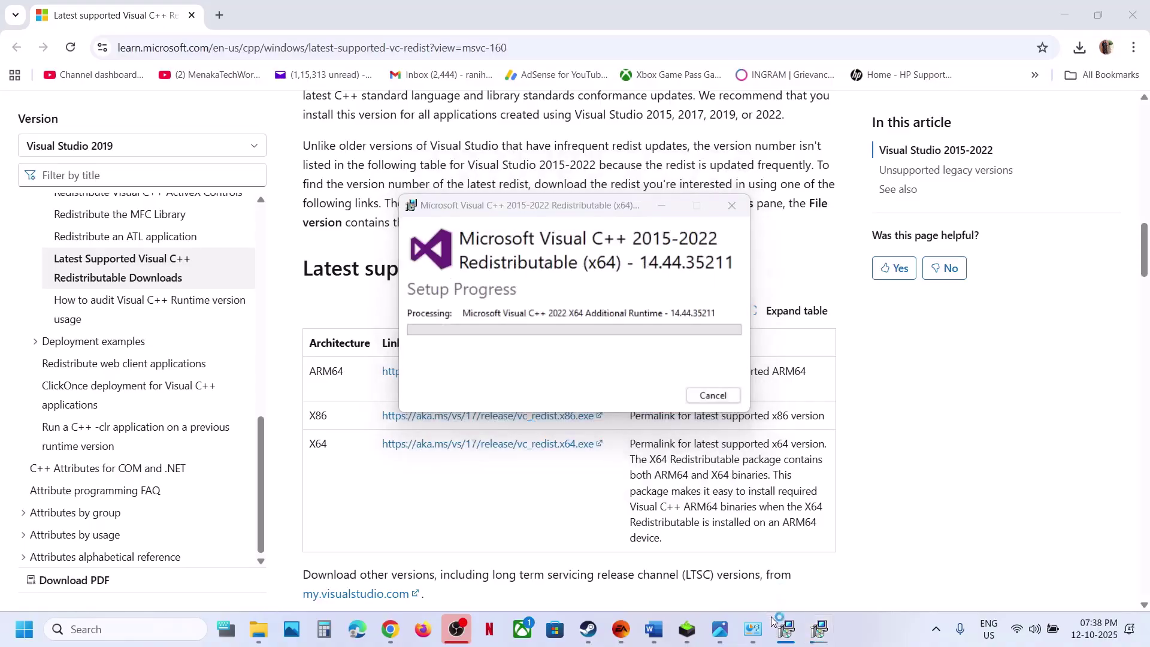
left_click(779, 629)
left_click_drag(584, 210, 262, 213)
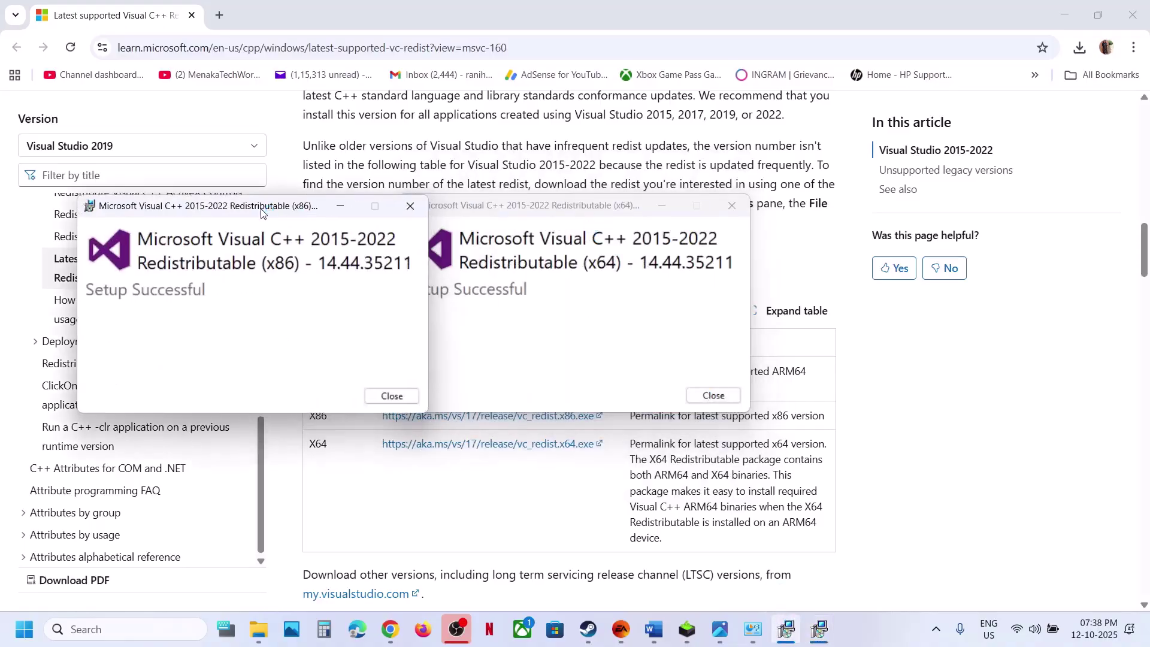
left_click(391, 396)
left_click(712, 395)
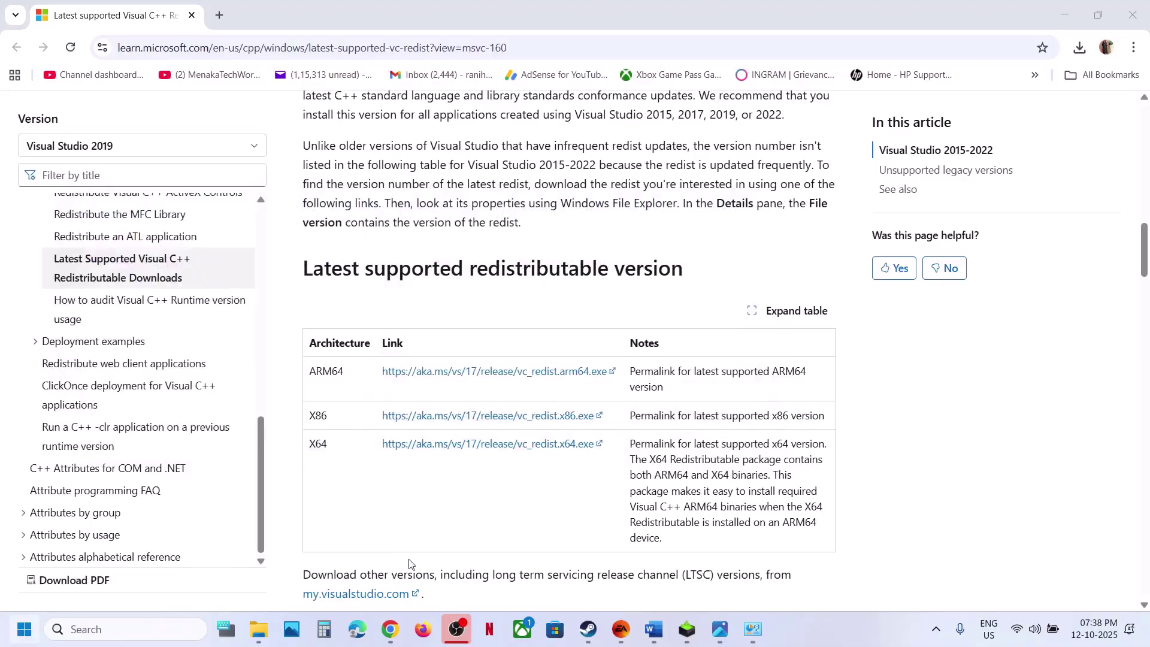
Open and dismiss the Start menu's power options, then bring the Word notes to the front.
left_click(25, 638)
left_click(25, 638)
left_click(25, 638)
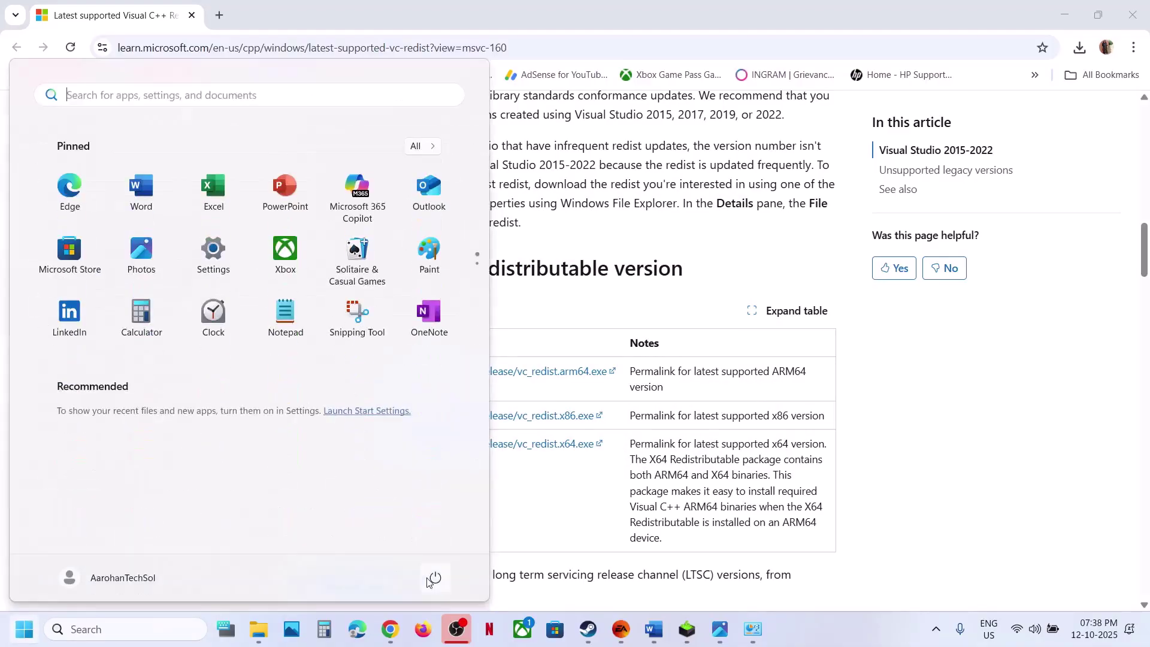
left_click(432, 578)
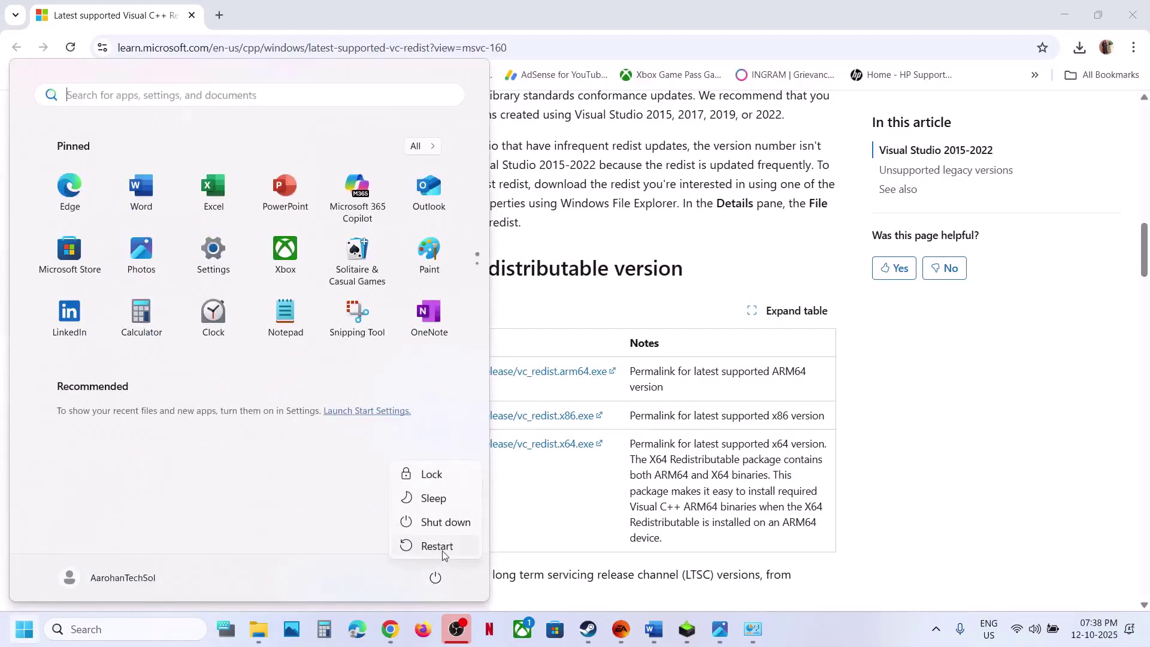
left_click(588, 629)
left_click(654, 629)
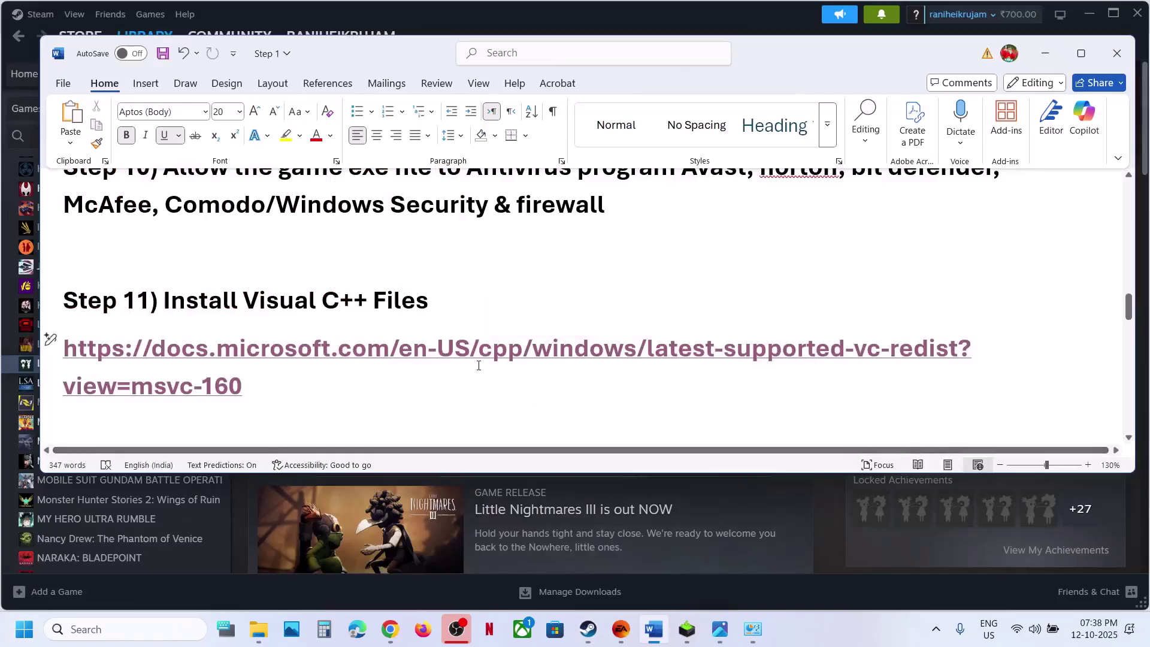
Toggle the in-game Steam Overlay in Little Nightmares III's Properties, close it, and select 'Discord' in the notes.
scroll(533, 401, "down", 5)
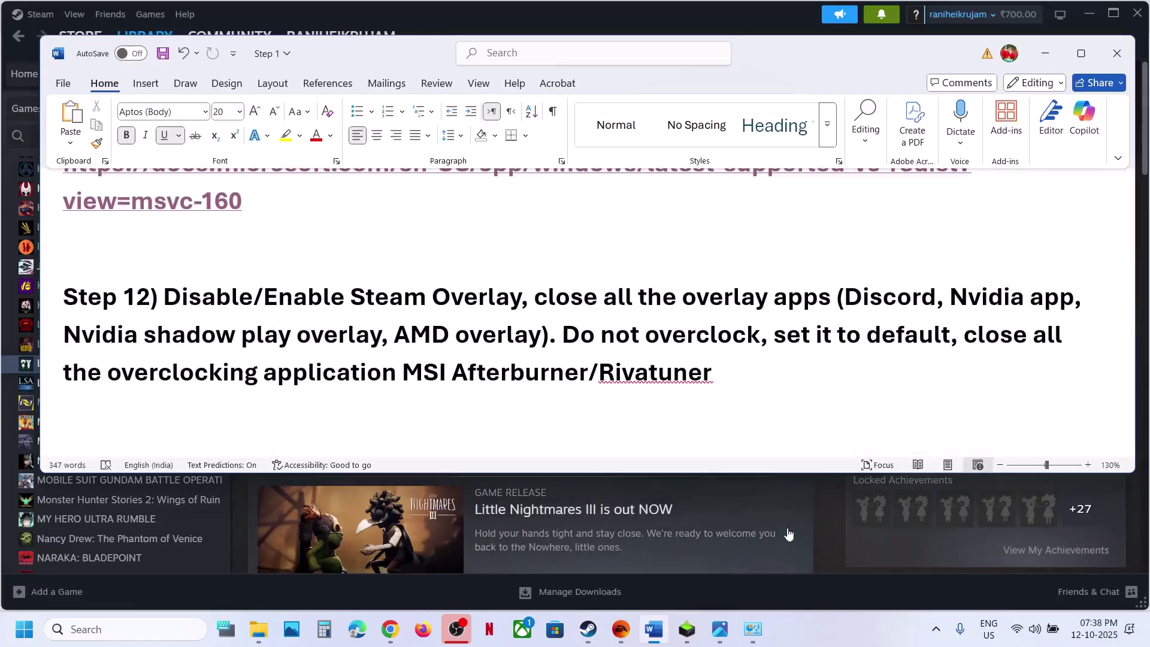
left_click(831, 538)
right_click(124, 365)
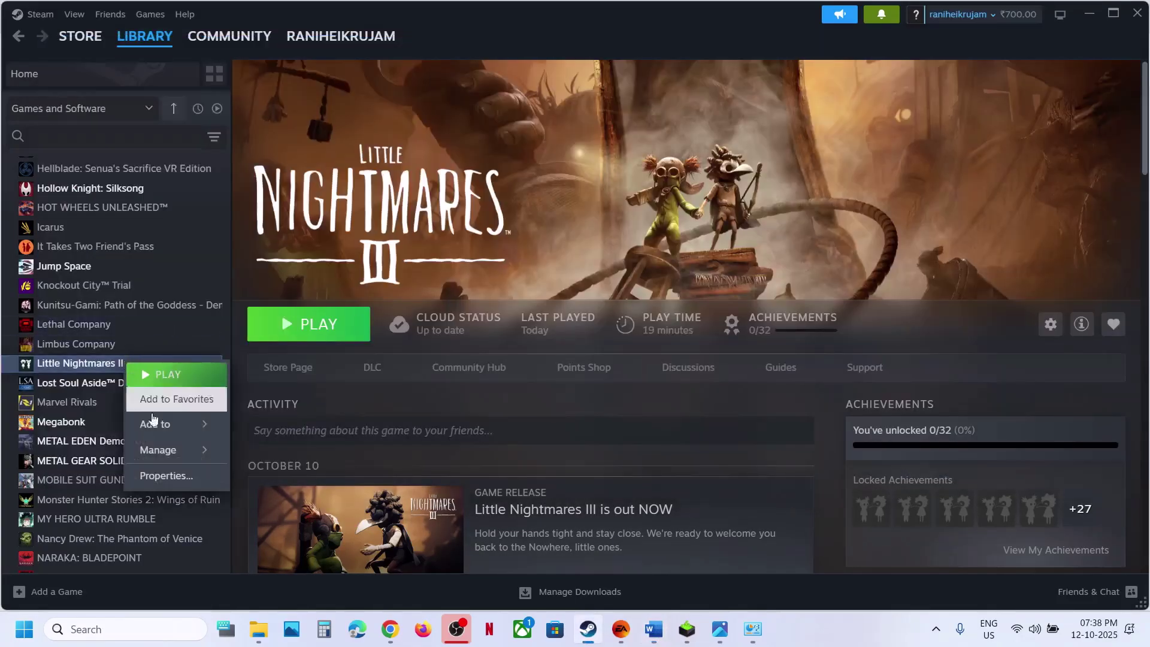
left_click(163, 473)
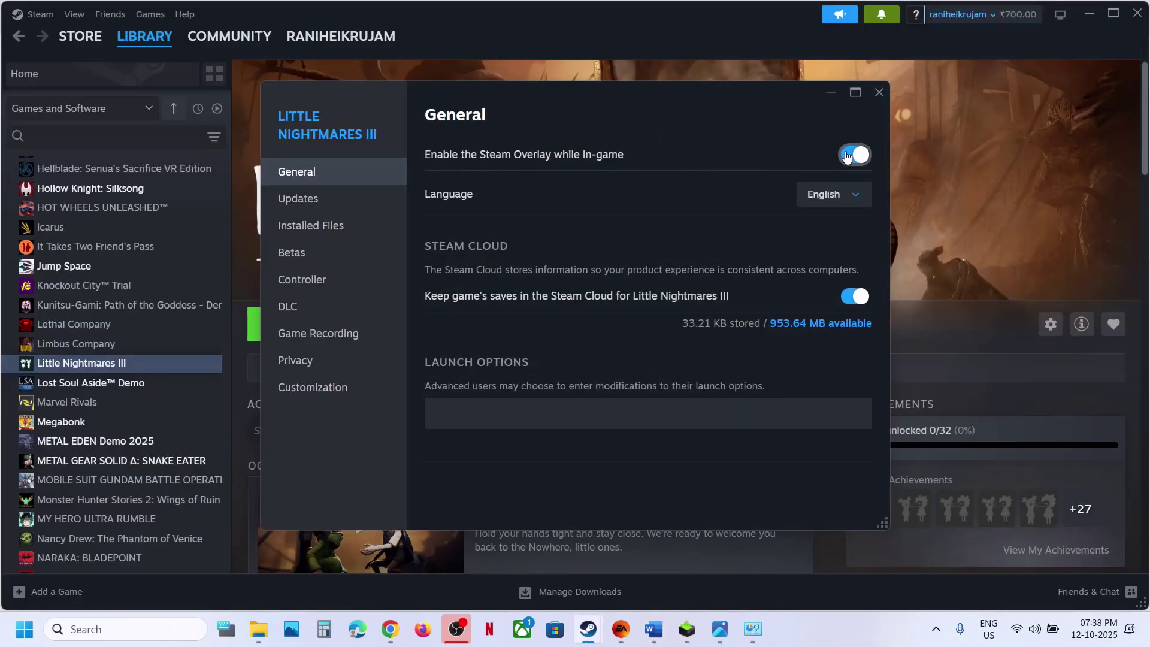
left_click(851, 156)
left_click(878, 93)
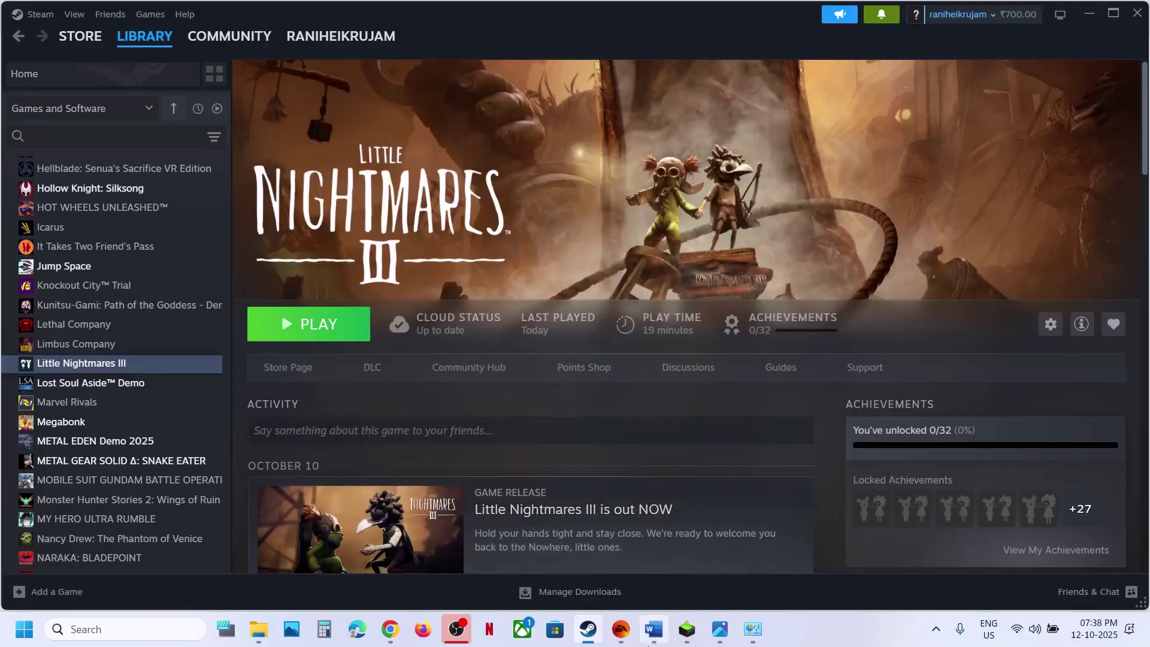
left_click(651, 630)
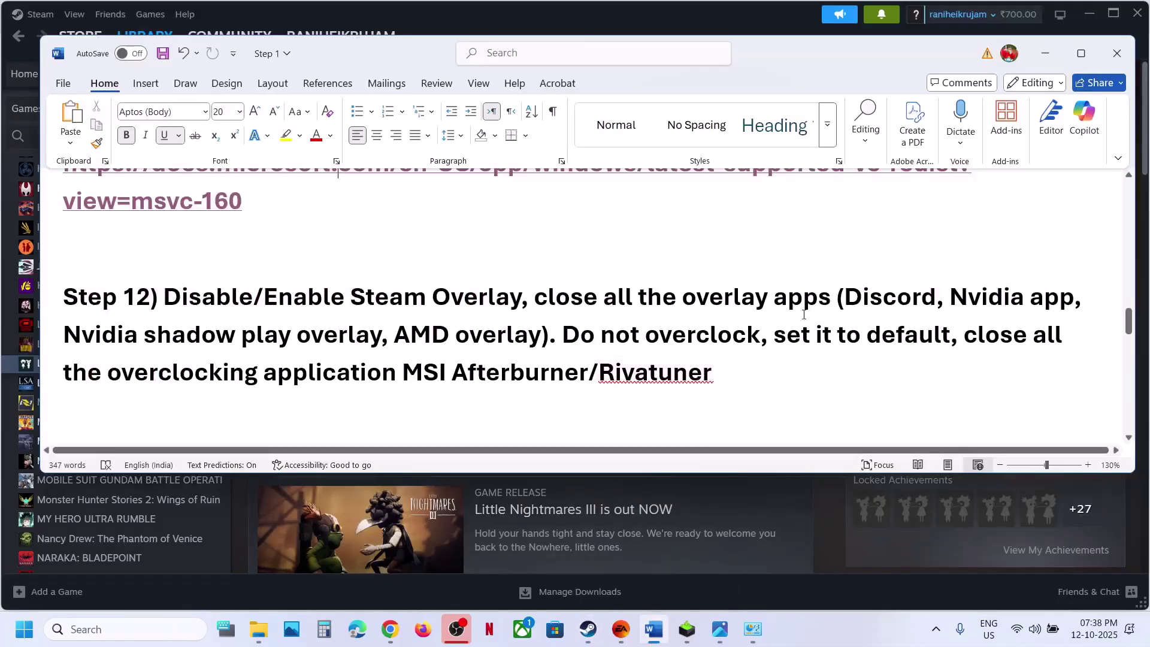
double_click(845, 298)
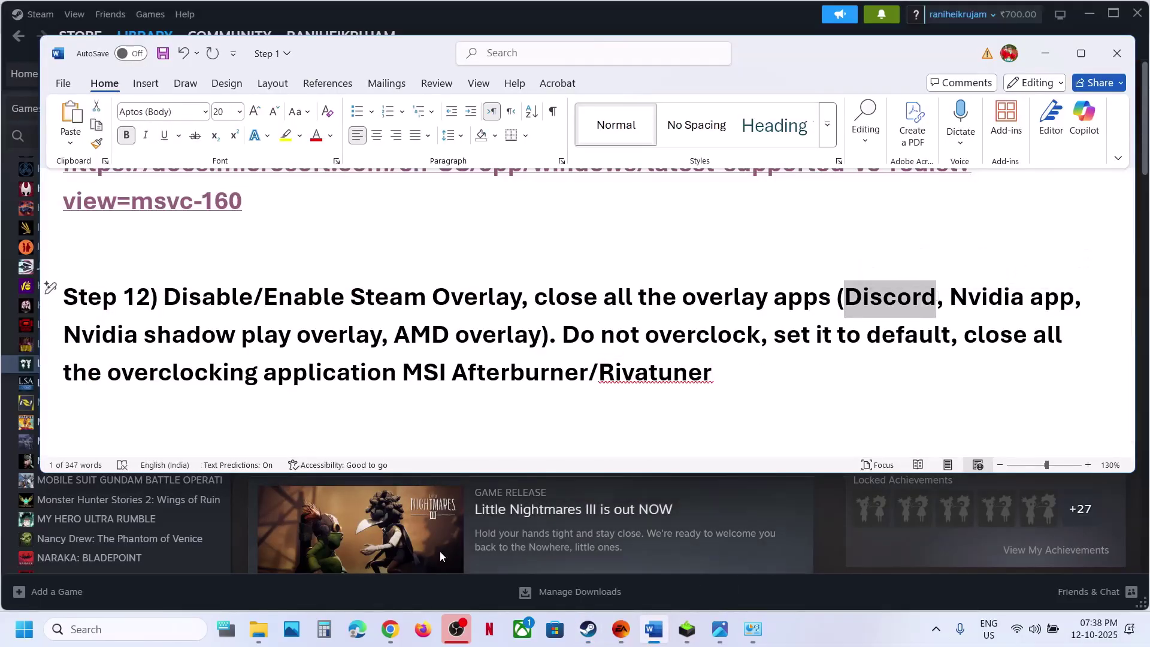
Launch NVIDIA App via an 'nvi' search, confirm its overlay is off in Settings, and highlight Step 12's overlay list.
left_click(194, 623)
type("nvi")
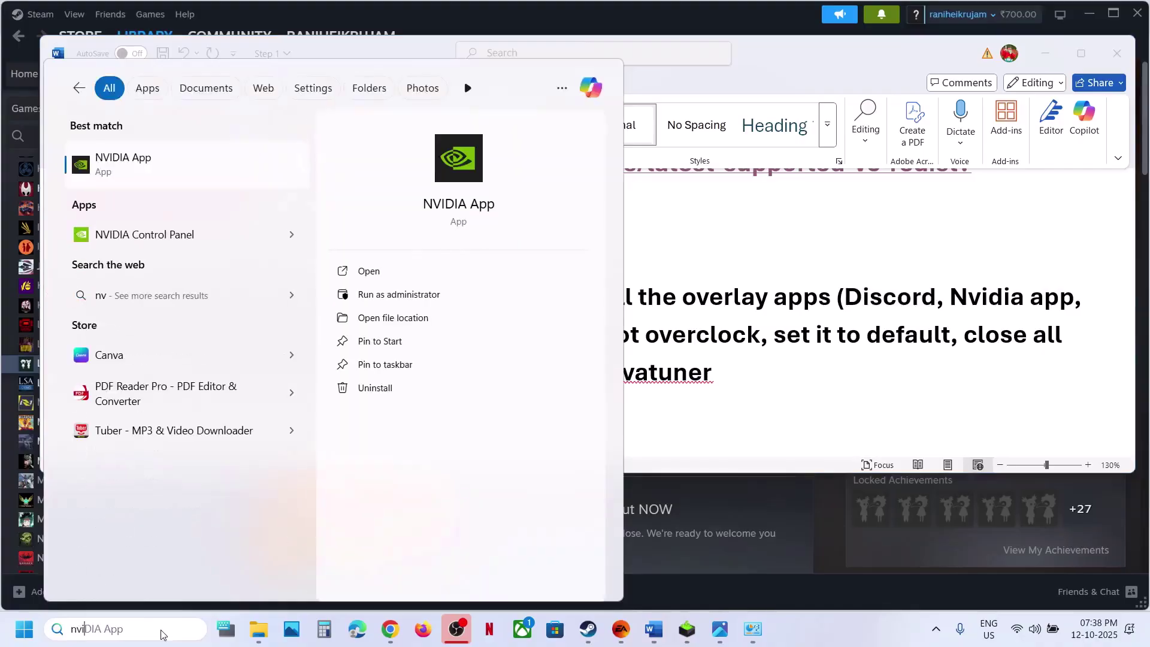
key("Return")
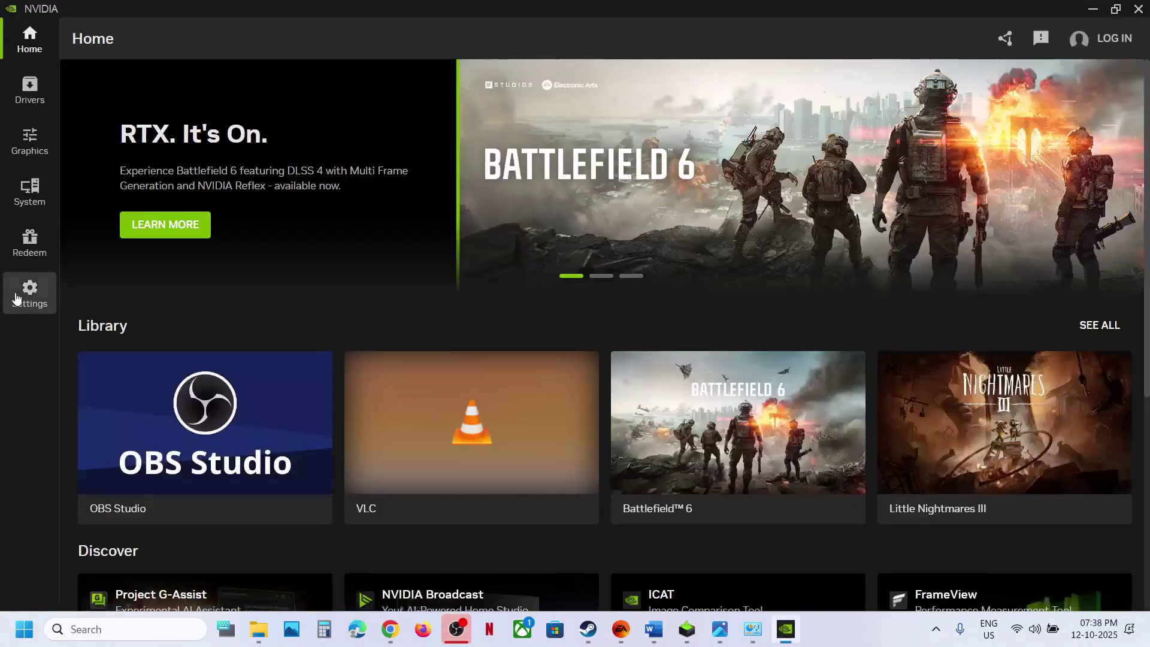
left_click(30, 289)
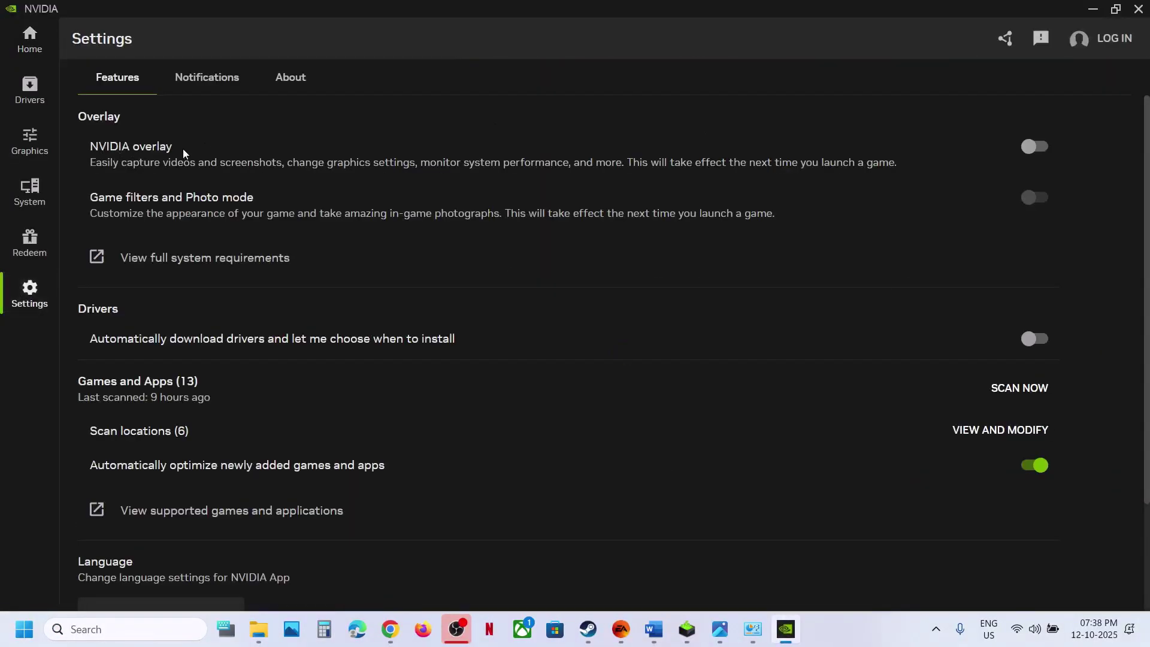
left_click(1138, 10)
left_click_drag(620, 301, 713, 373)
left_click(599, 370)
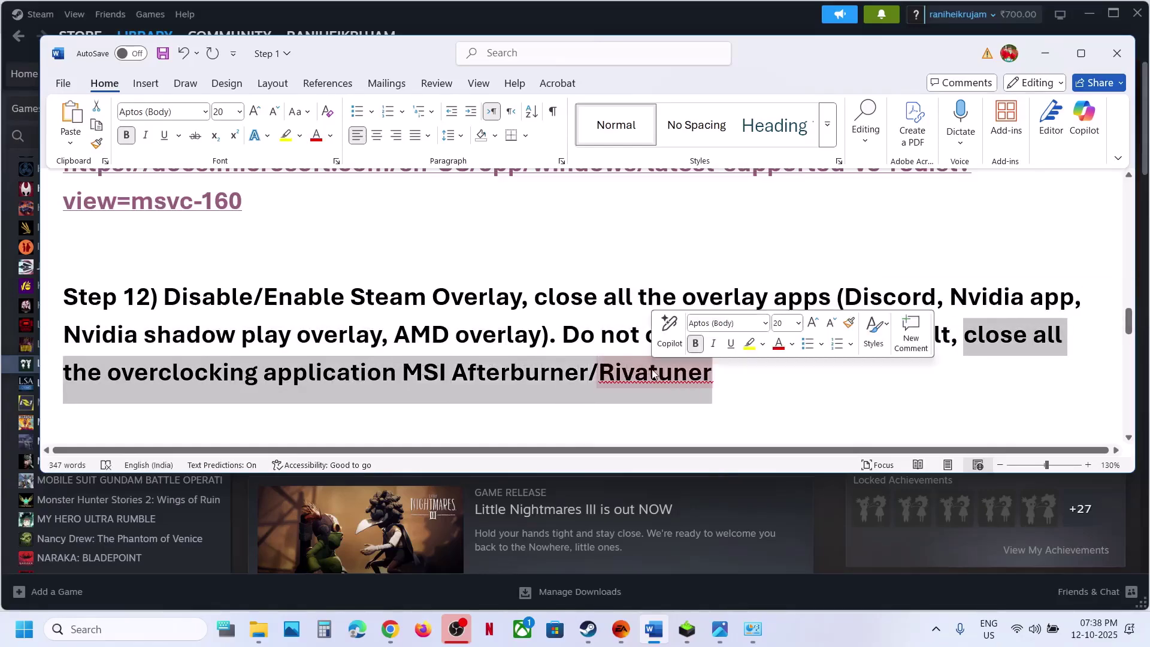
Highlight the monitor refresh rate advice in Step 13 of the notes.
left_click(390, 334)
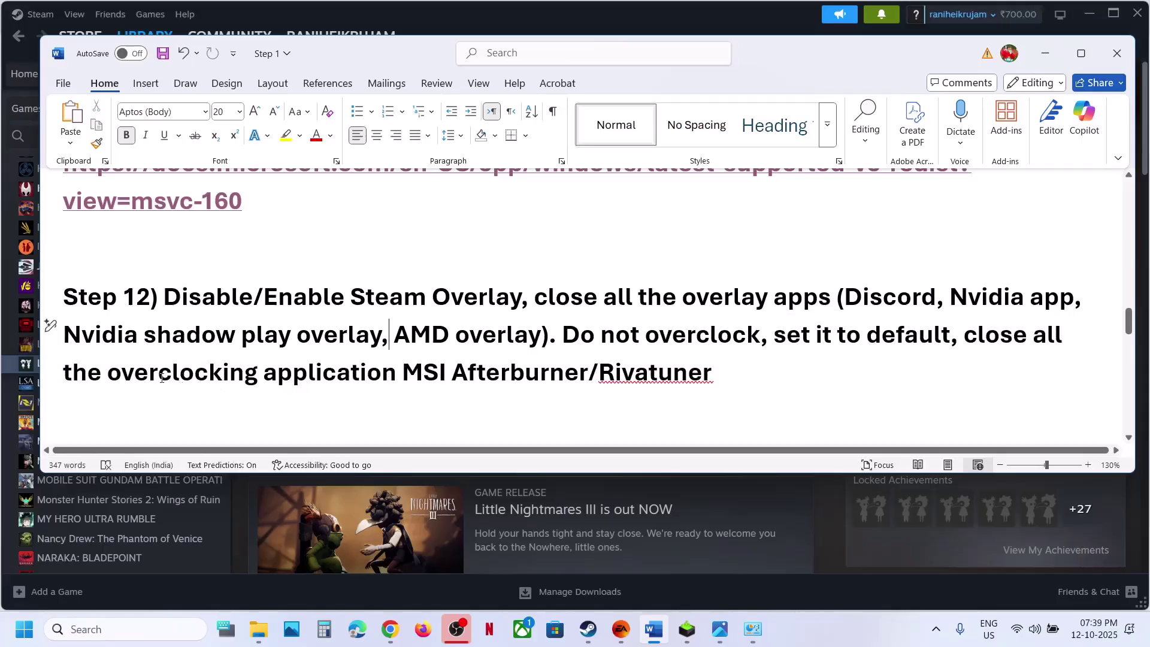
left_click_drag(162, 377, 391, 385)
scroll(502, 397, "down", 2)
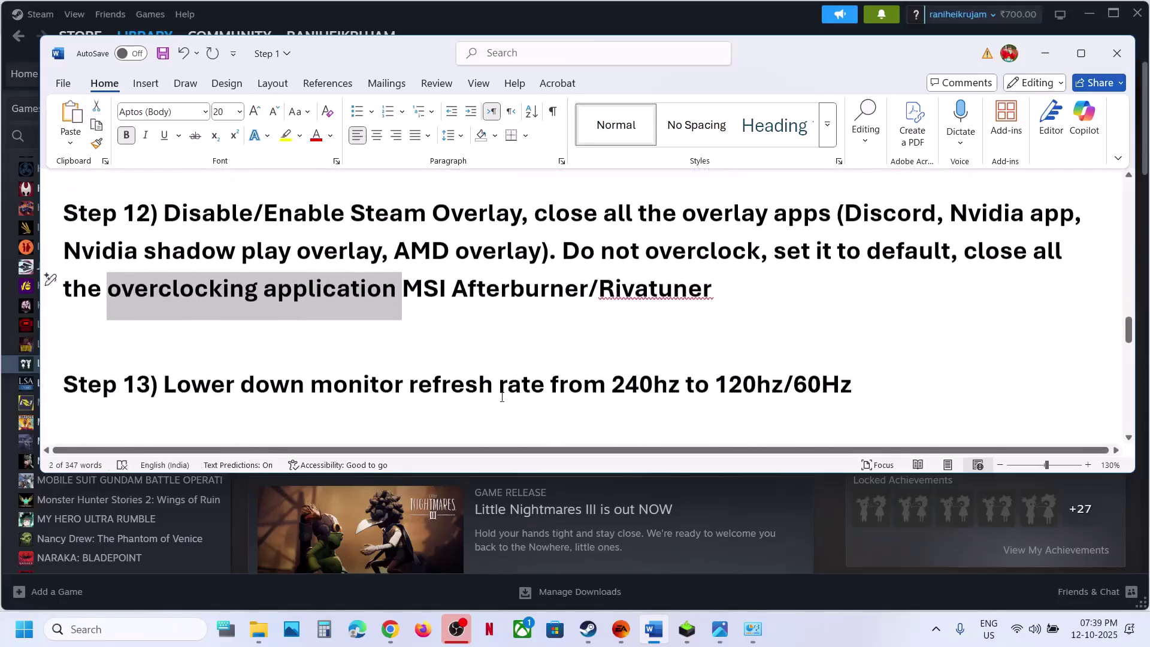
scroll(502, 397, "down", 1)
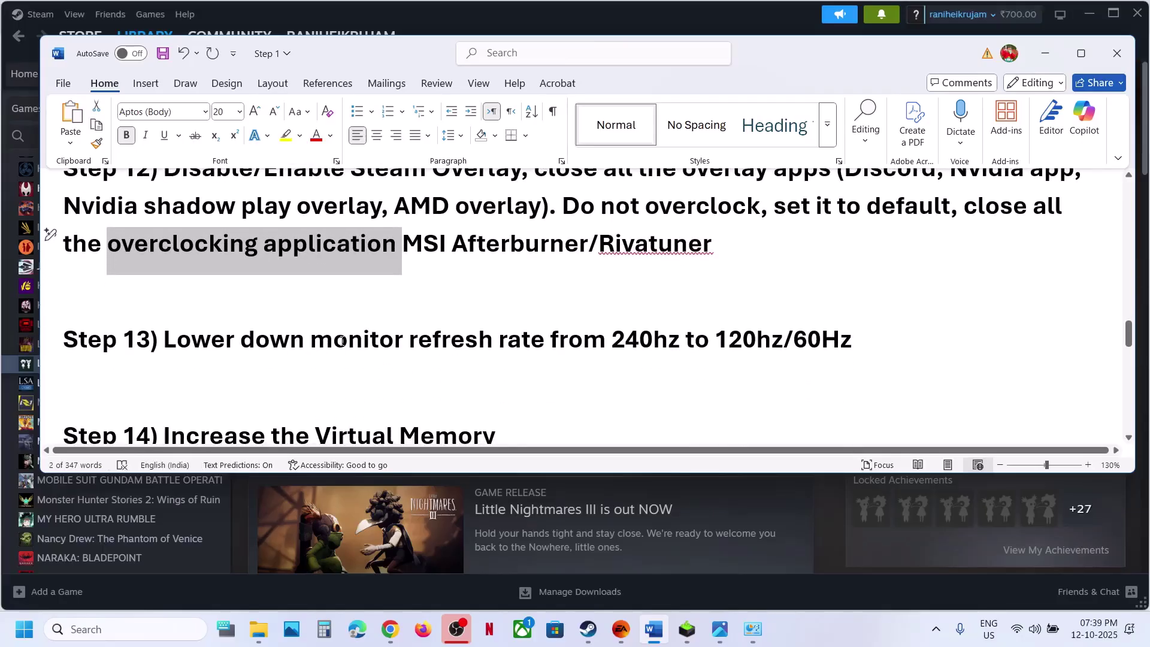
left_click_drag(341, 341, 818, 344)
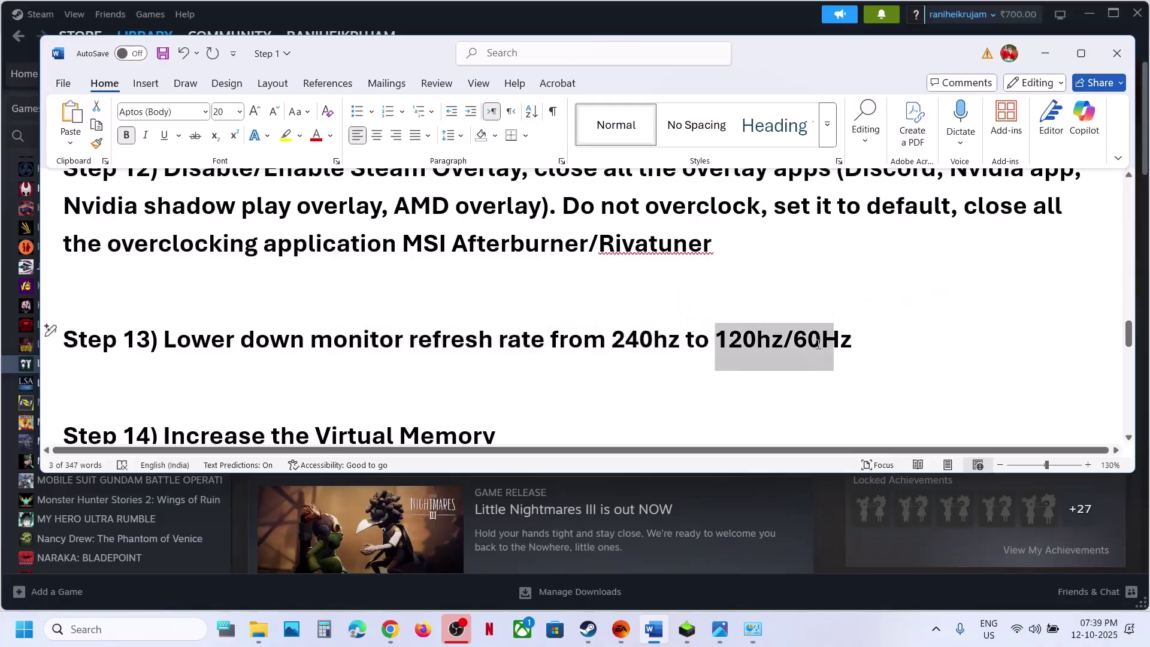
Check the internal display's refresh rate list under System > Display > Advanced display, keeping 60.01 Hz.
key("super+i")
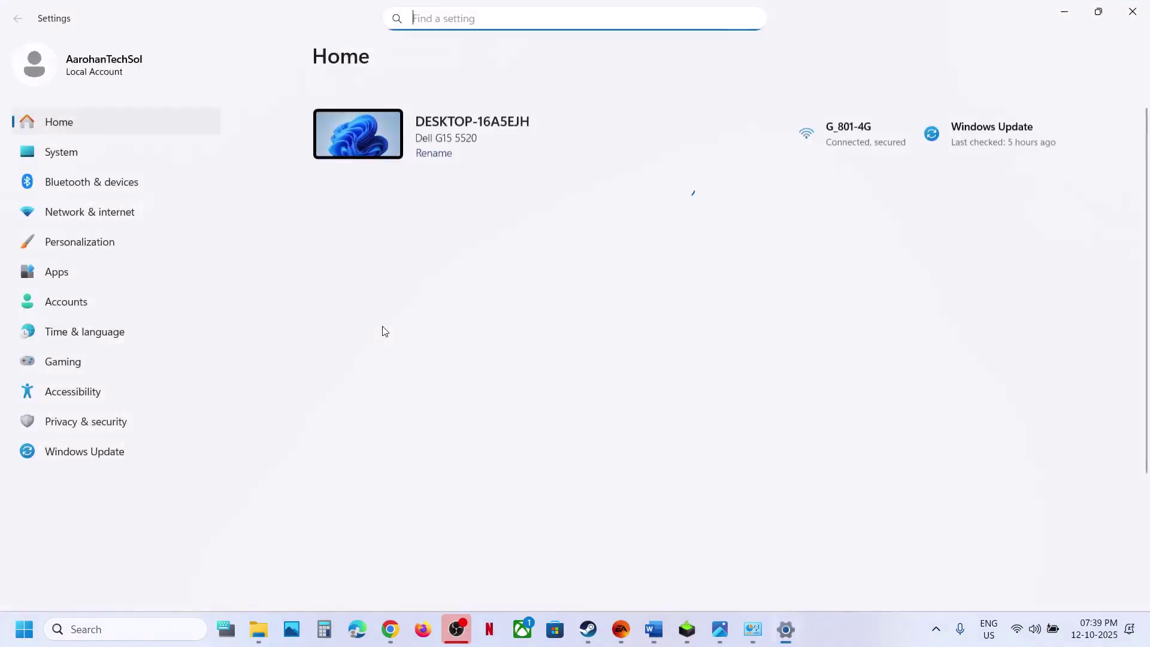
left_click(112, 159)
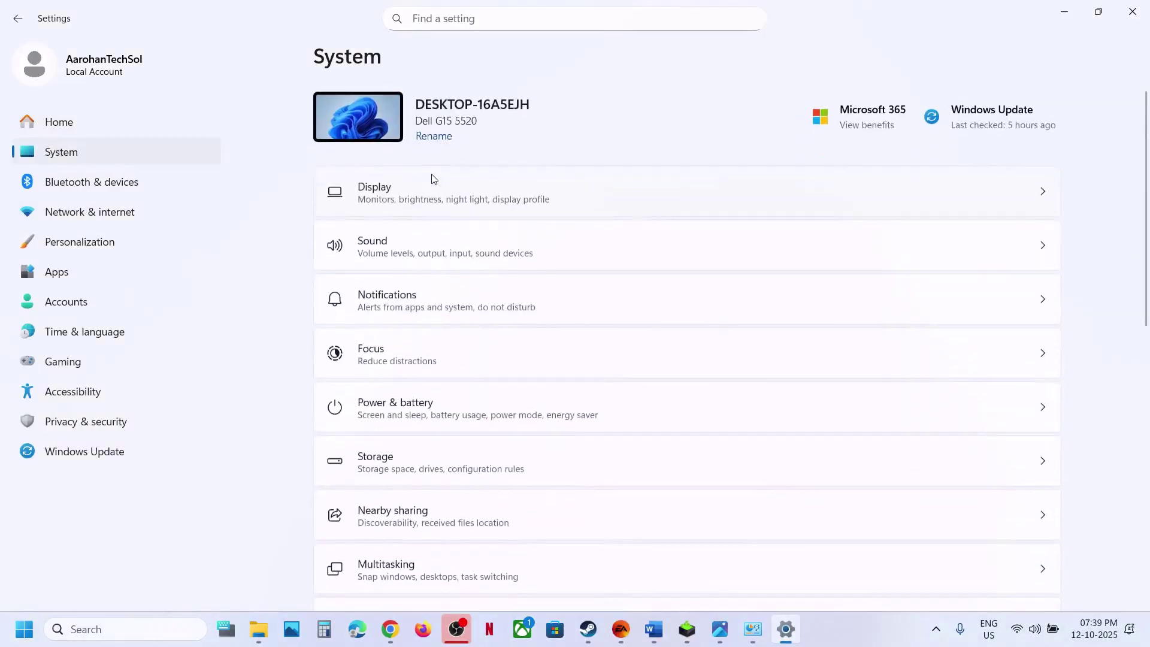
left_click(455, 191)
scroll(491, 401, "down", 5)
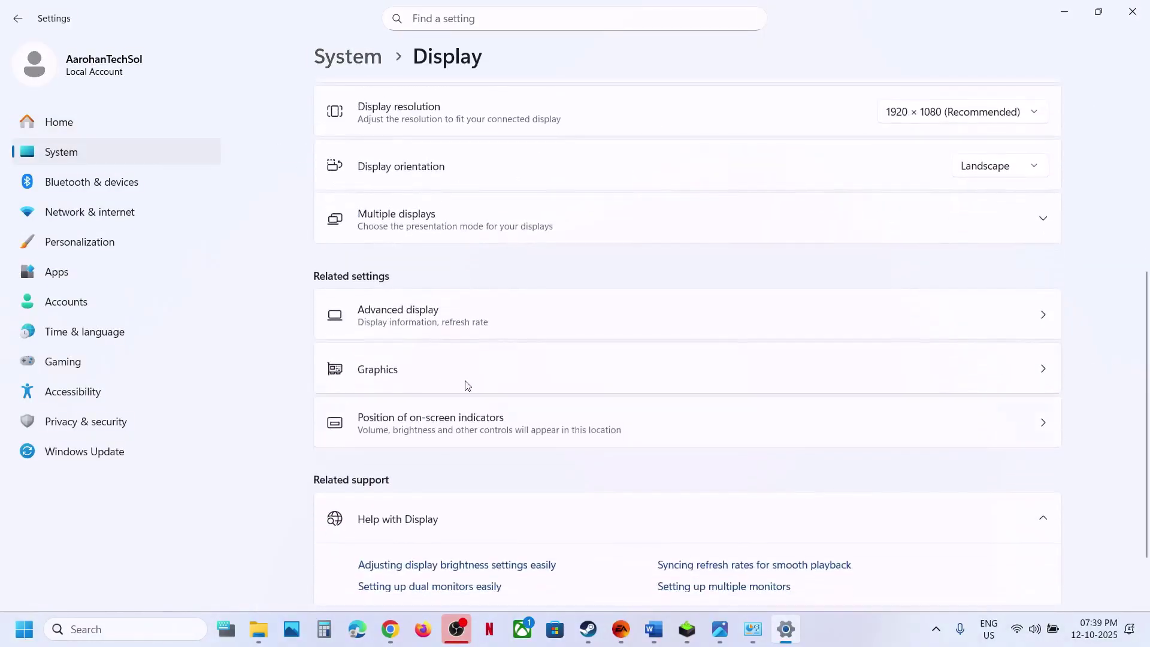
left_click(417, 323)
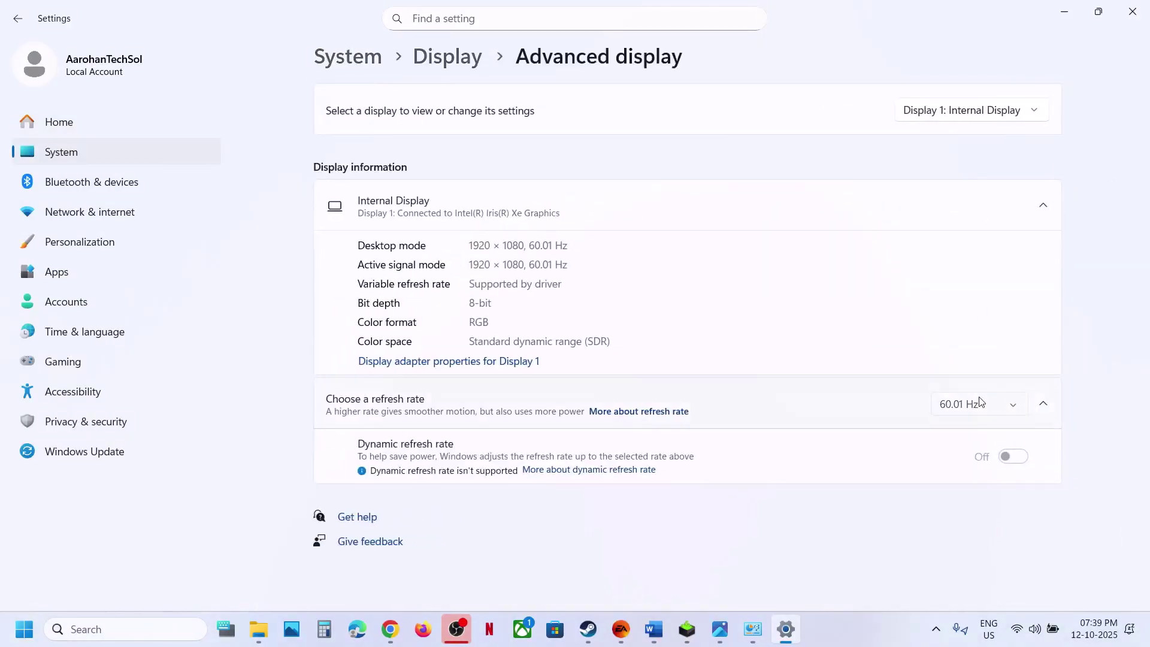
left_click(980, 401)
Copy 'View Advanced system settings' from the notes into Windows search and open System Properties.
left_click(1131, 12)
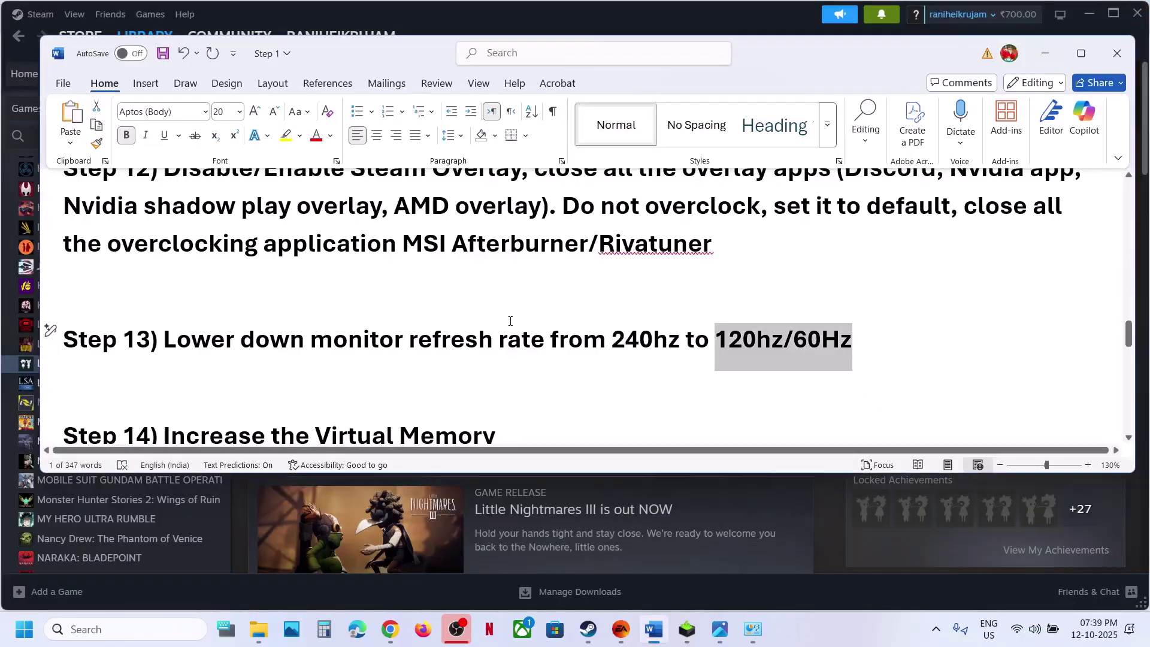
scroll(510, 321, "down", 3)
left_click(797, 635)
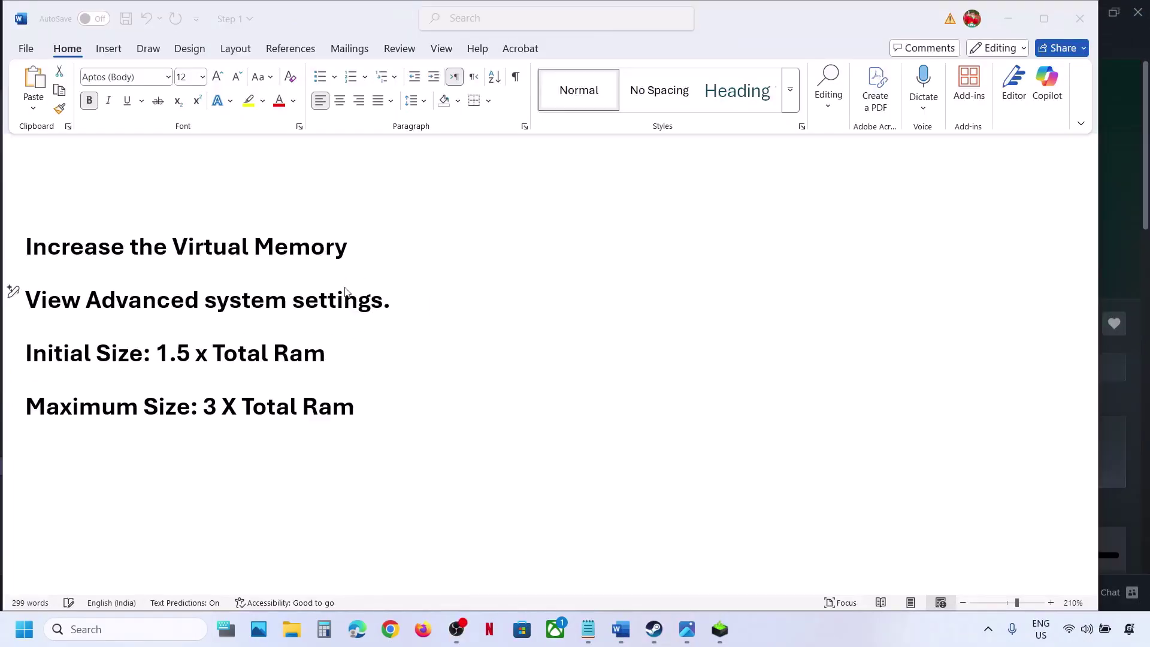
triple_click(345, 291)
right_click(215, 313)
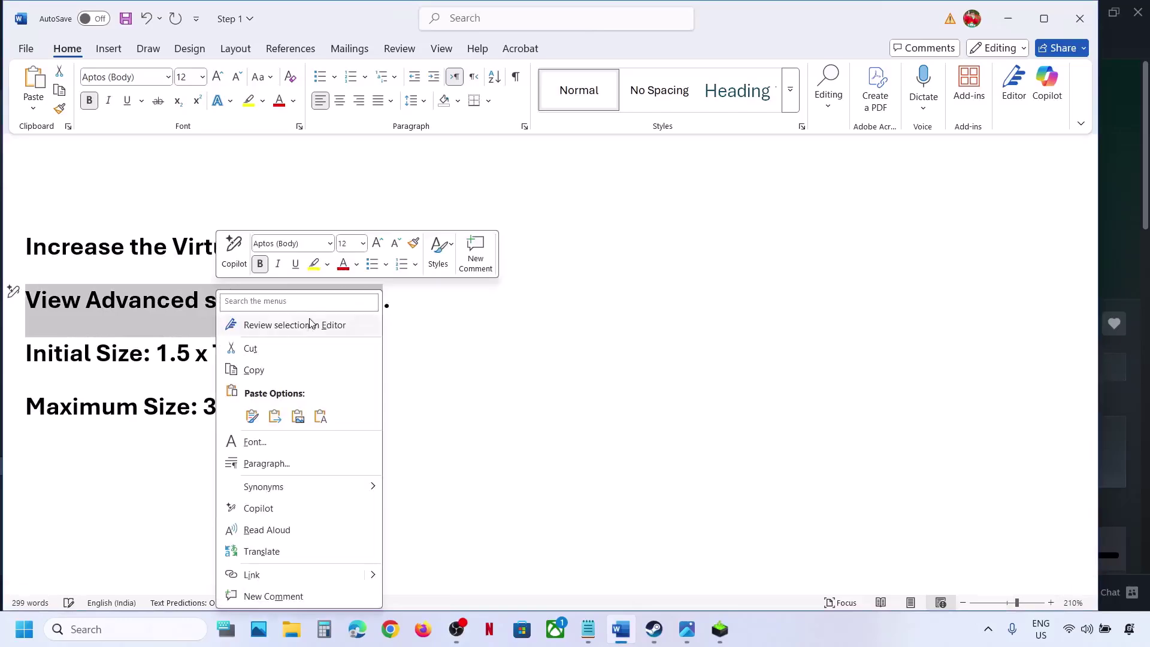
left_click(274, 367)
key("super+s")
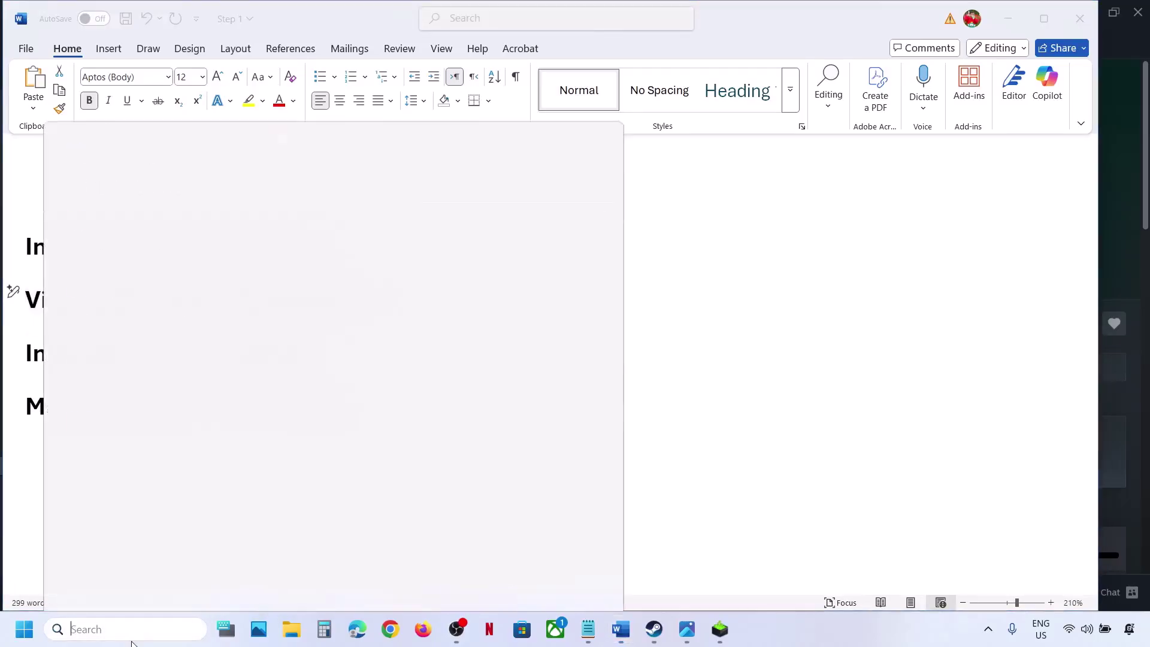
key("ctrl+v")
left_click(193, 173)
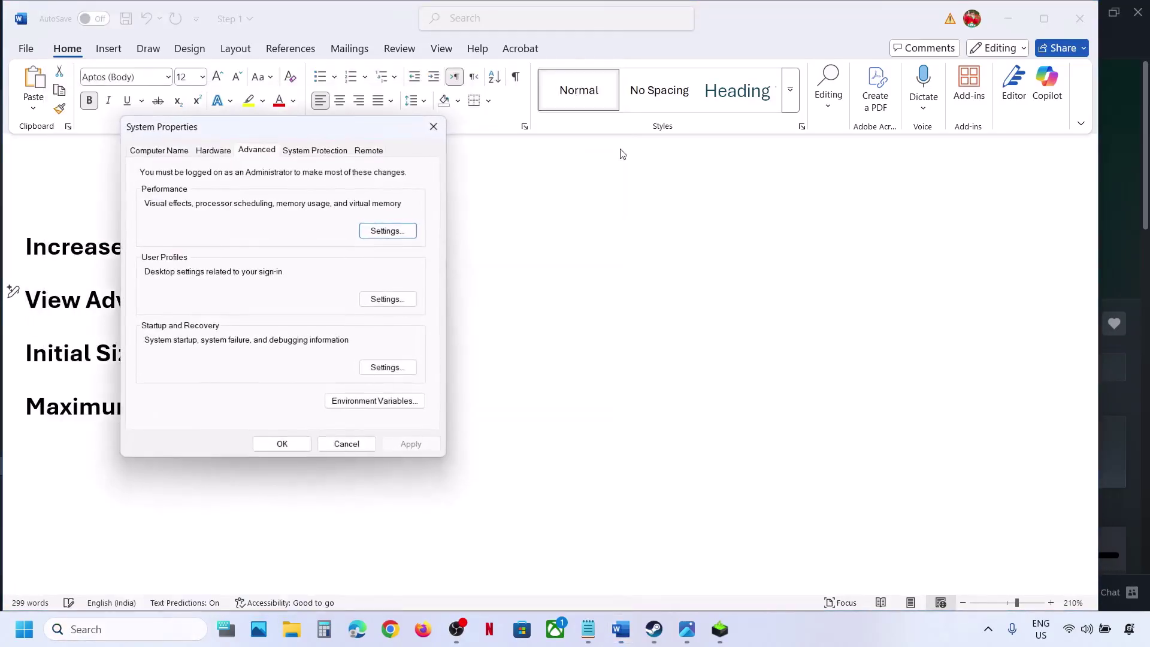
Under Performance > Advanced > Virtual memory, uncheck 'Automatically manage paging file size for all drives'.
left_click_drag(334, 129, 937, 185)
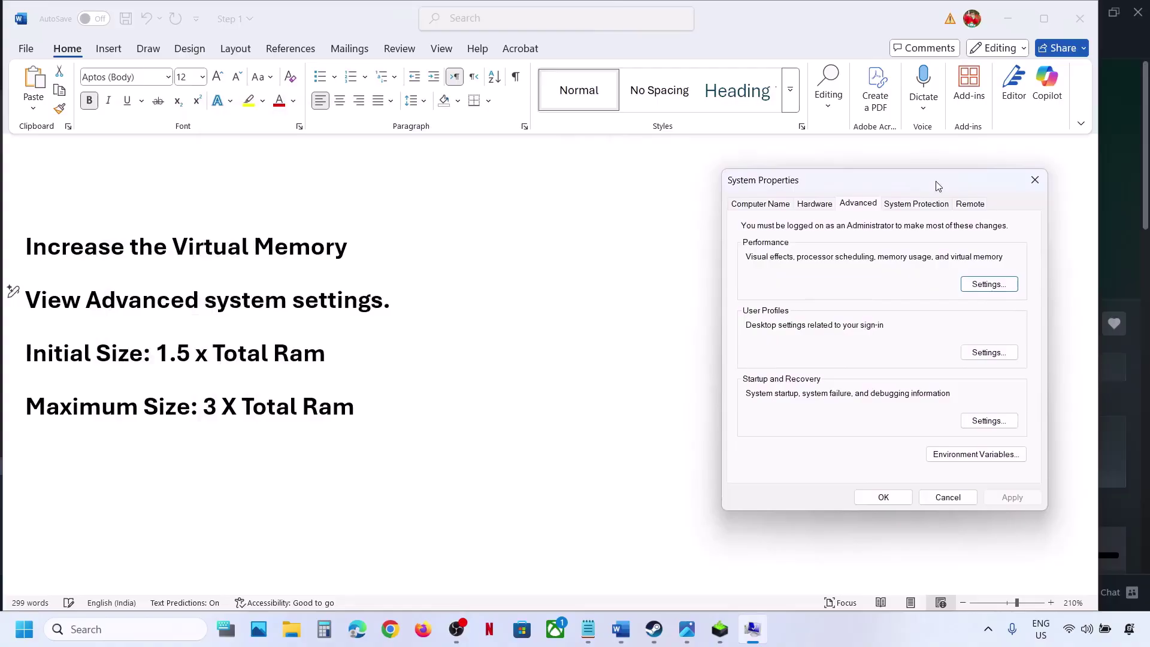
left_click(1004, 285)
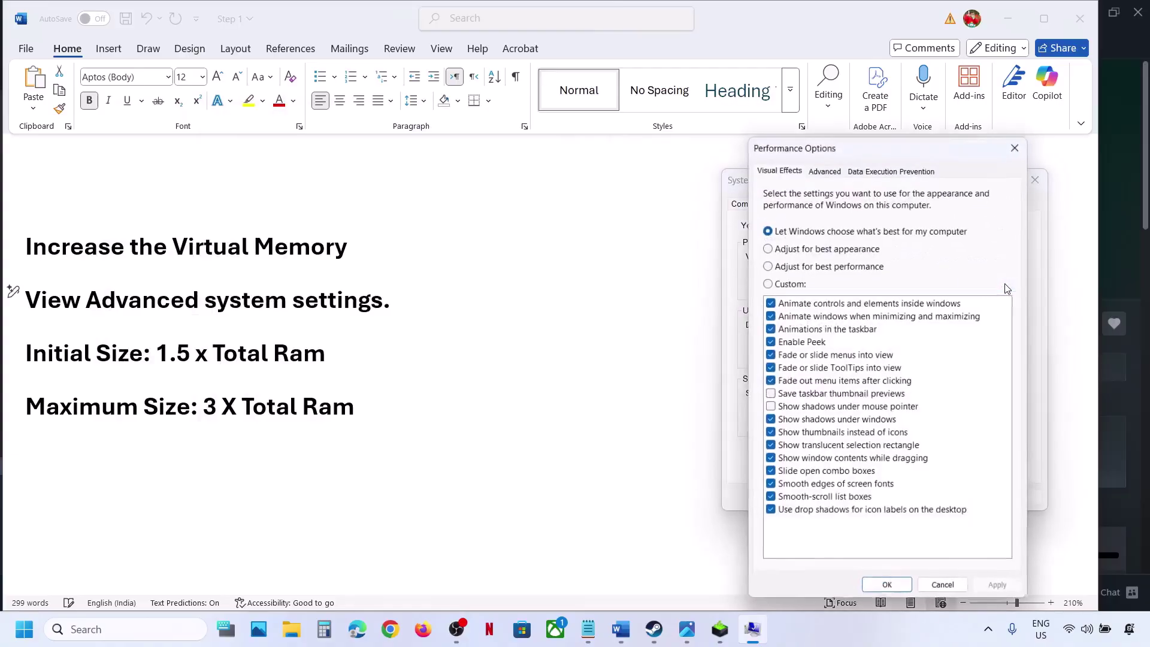
left_click(823, 169)
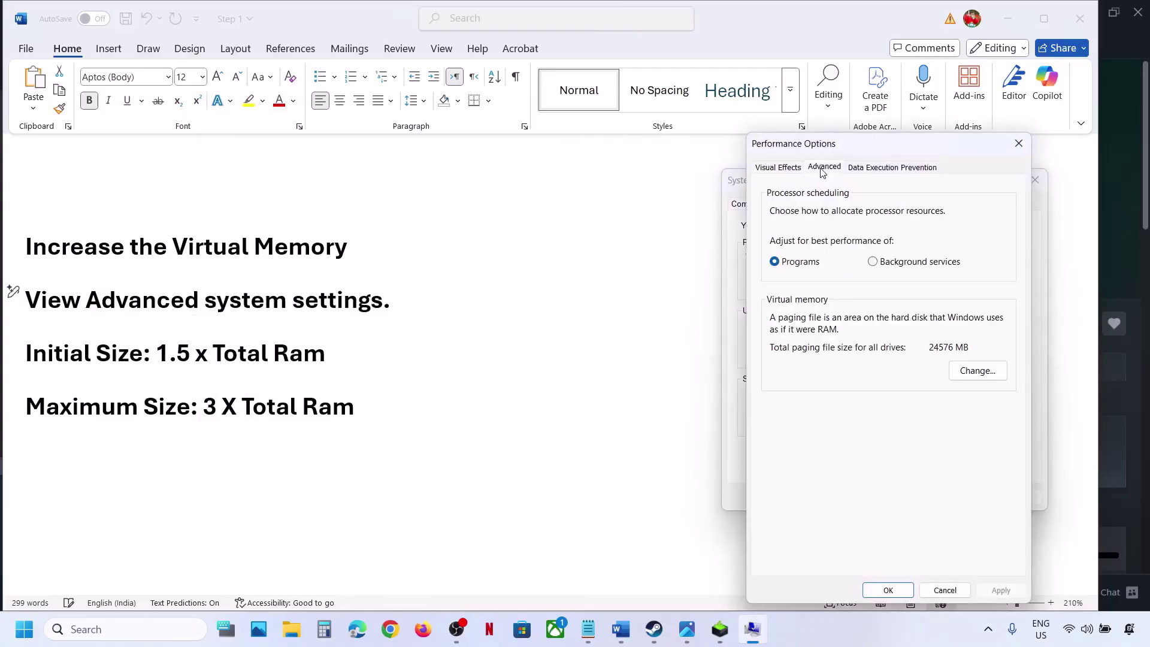
left_click(978, 368)
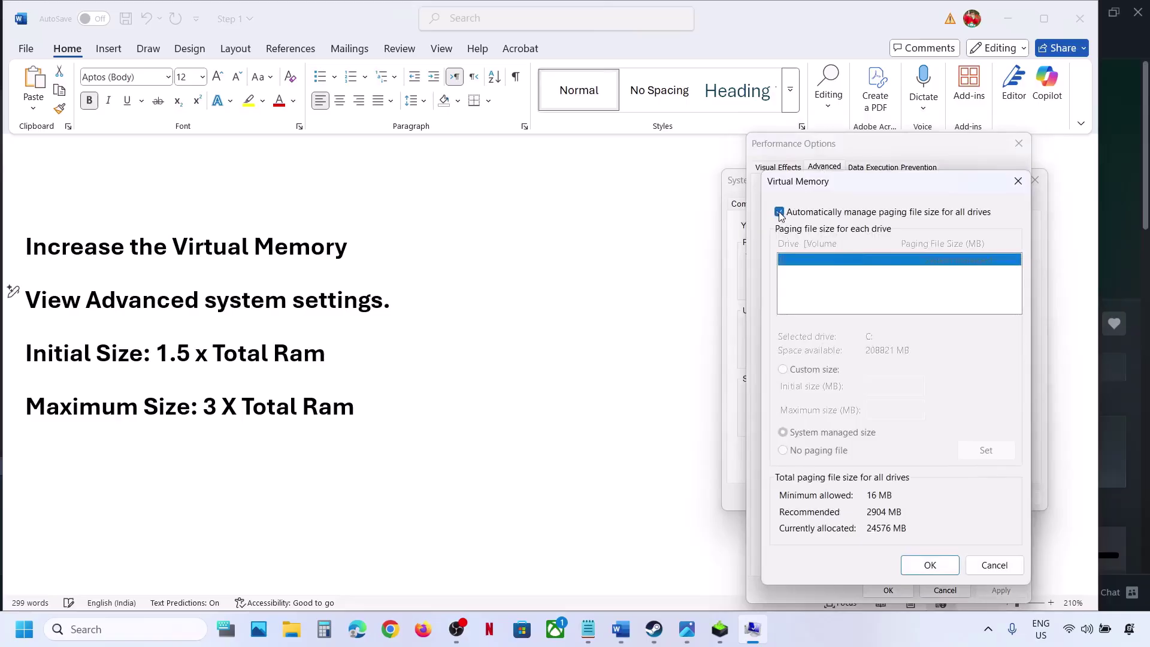
left_click(779, 213)
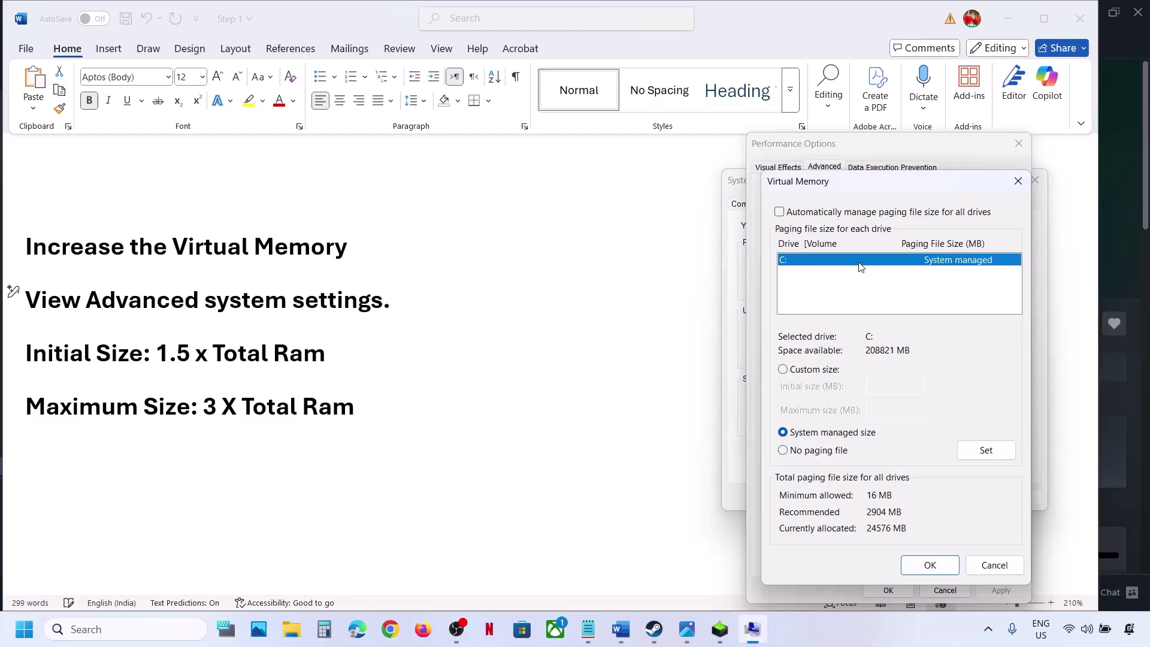
Select Custom size for drive C:'s paging file, then bring up Windows Settings with Win+I.
left_click(783, 369)
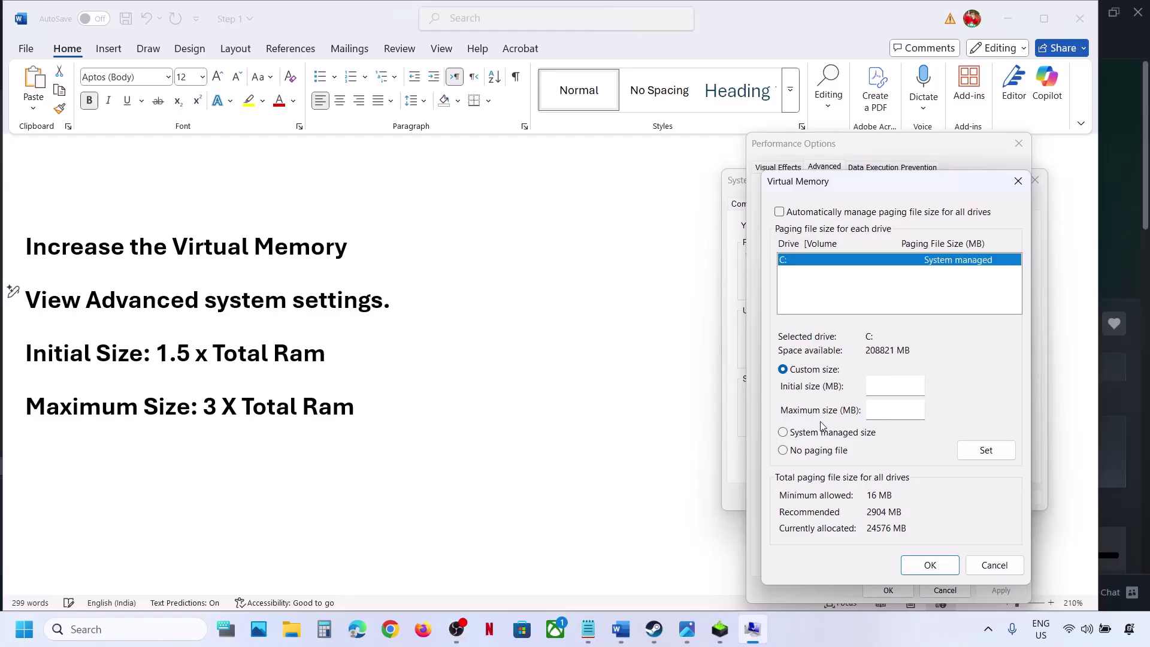
key("super+i")
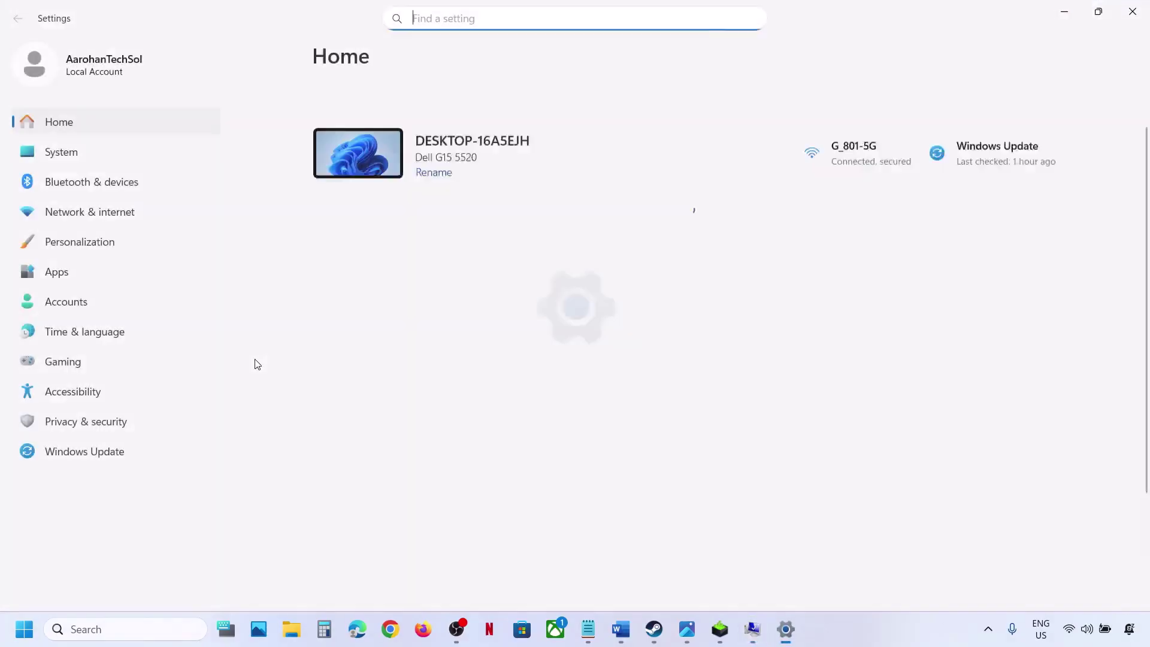
Confirm 16.0 GB installed RAM on the System > About page, then close Settings.
left_click(85, 158)
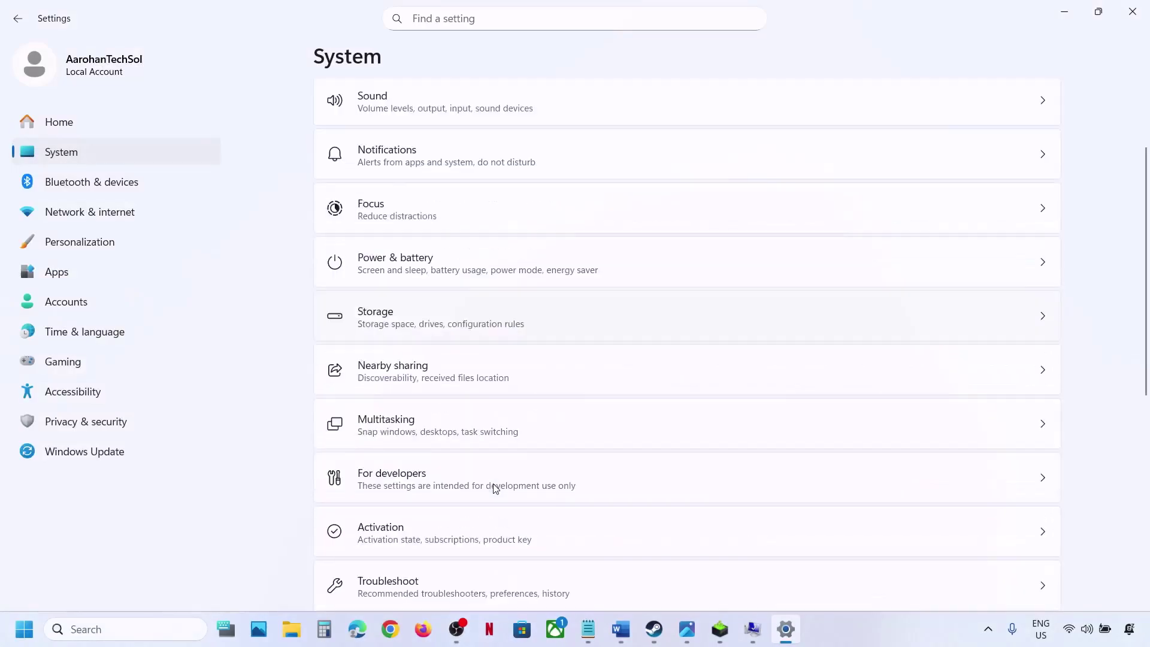
scroll(440, 557, "down", 8)
scroll(425, 538, "up", 1)
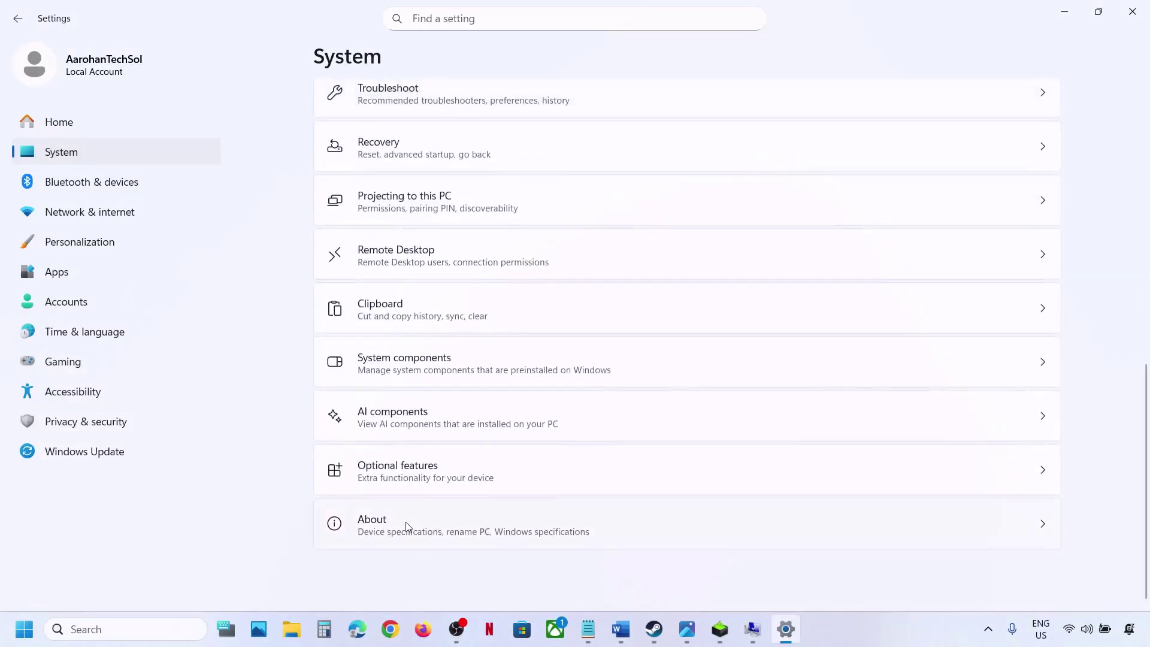
left_click(406, 527)
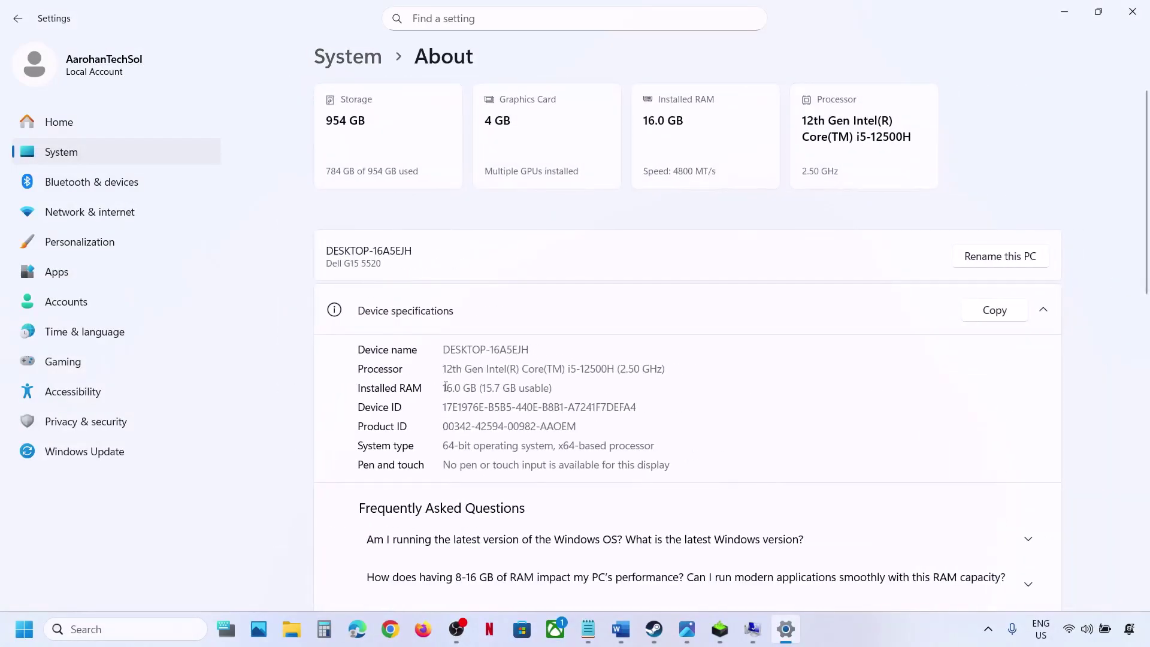
left_click(1132, 12)
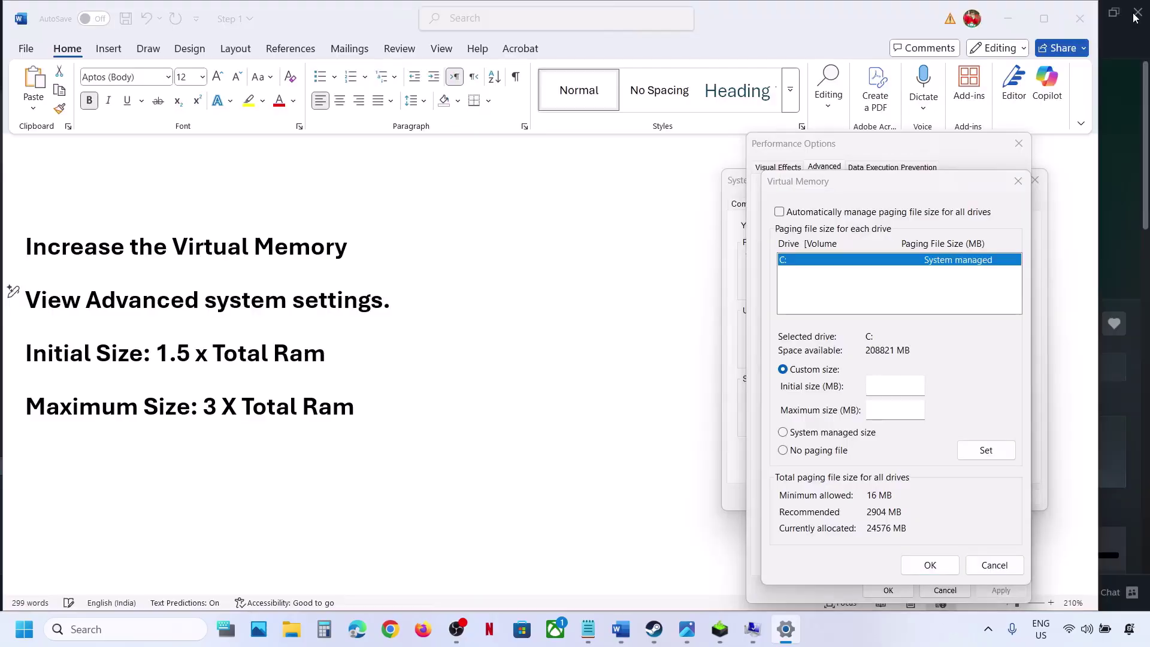
Calculate 16×1024×1.5 = 24,576 MB in Calculator and enter it as the initial size.
left_click(324, 629)
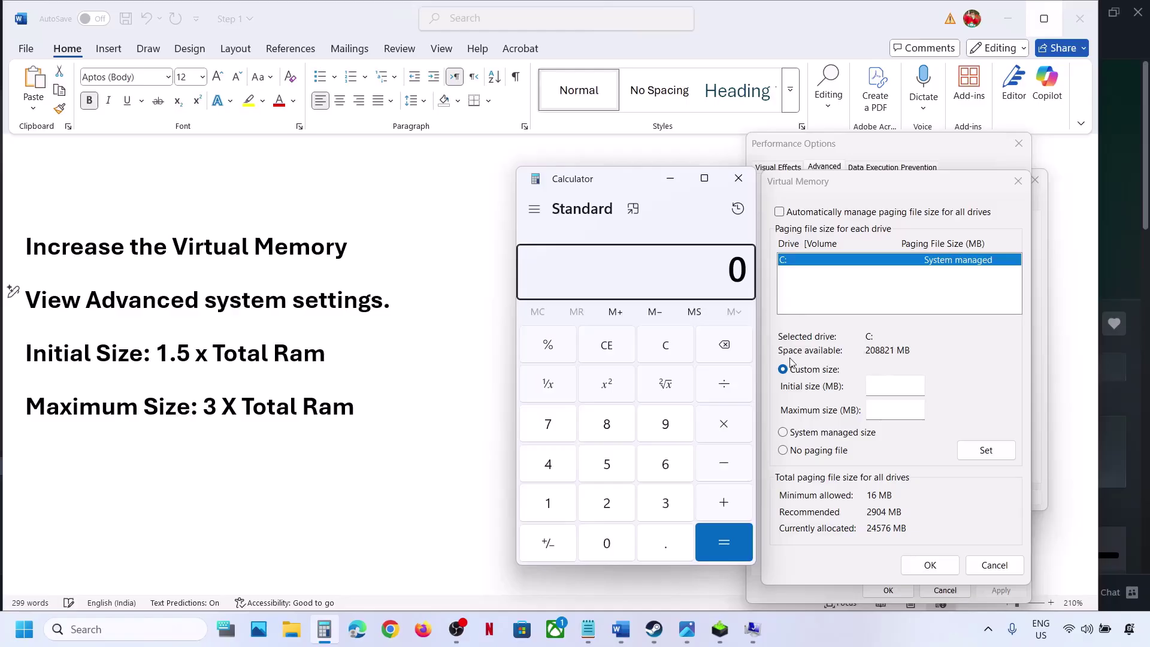
left_click(669, 350)
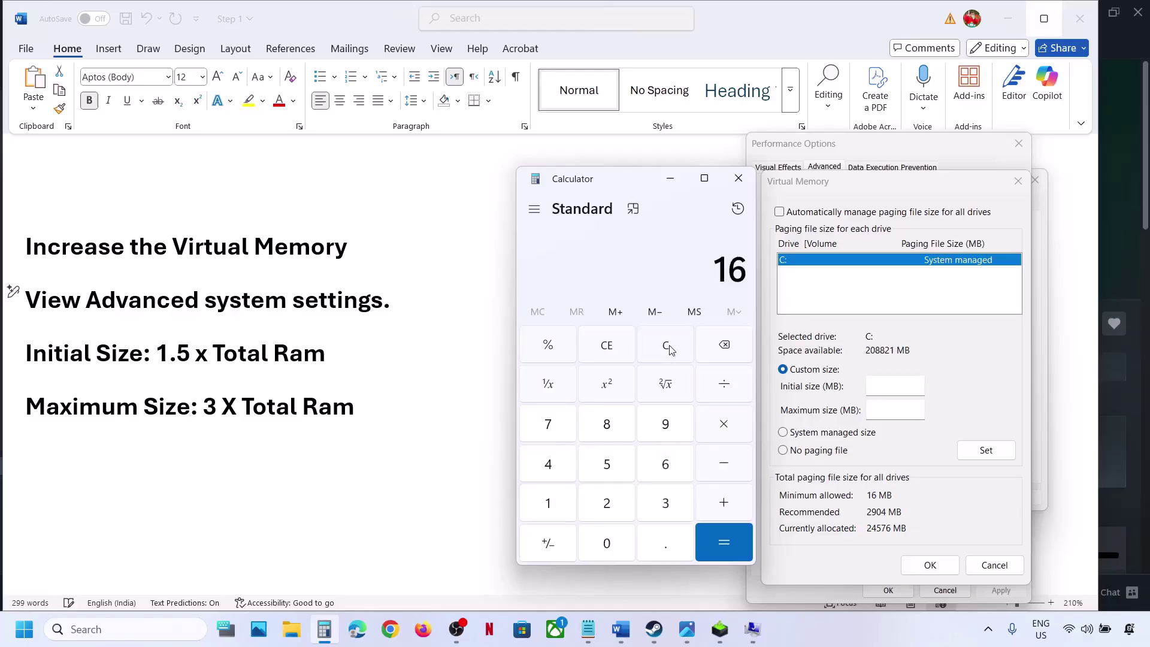
type("024")
key("Return")
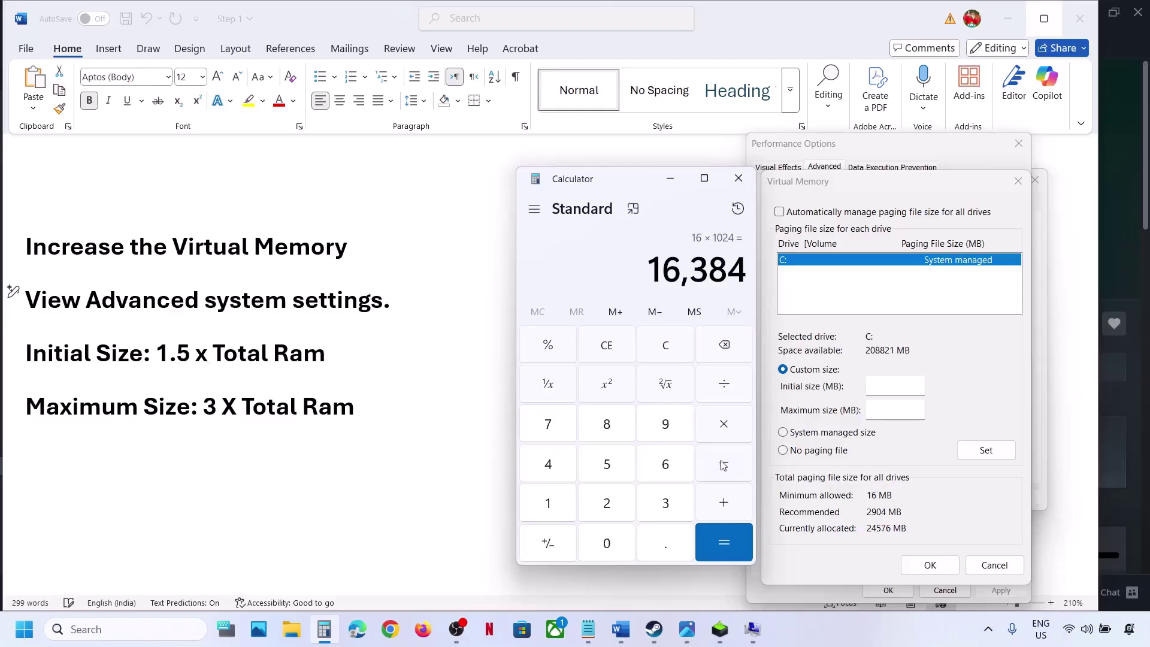
left_click(726, 430)
type("1.5")
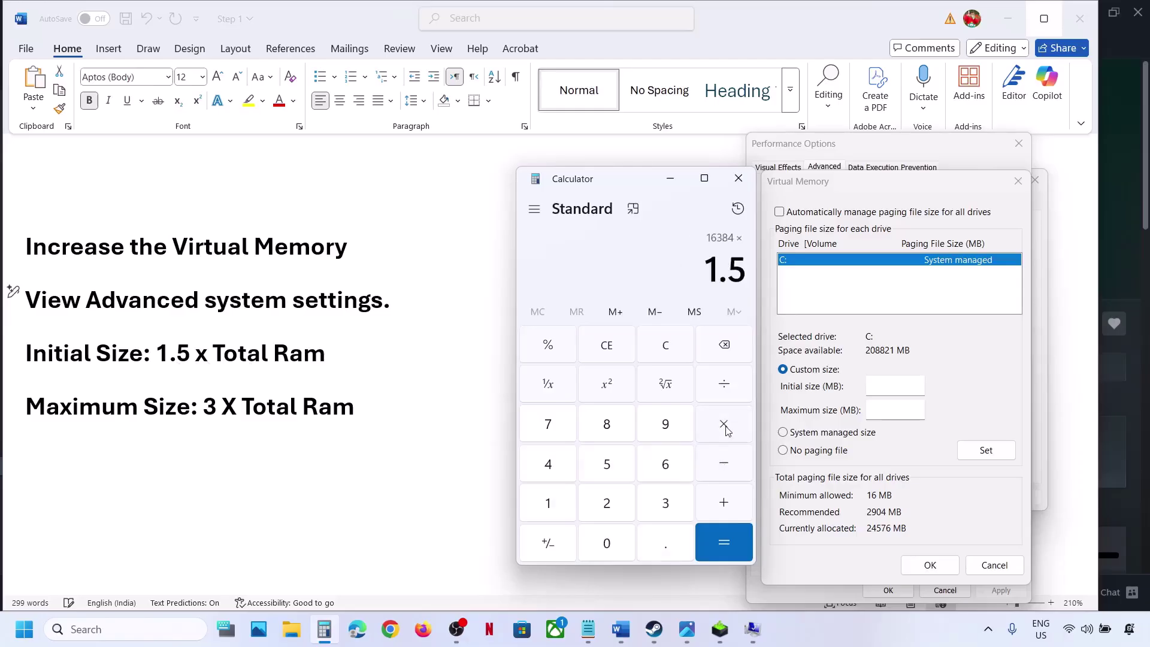
key("Return")
left_click(899, 388)
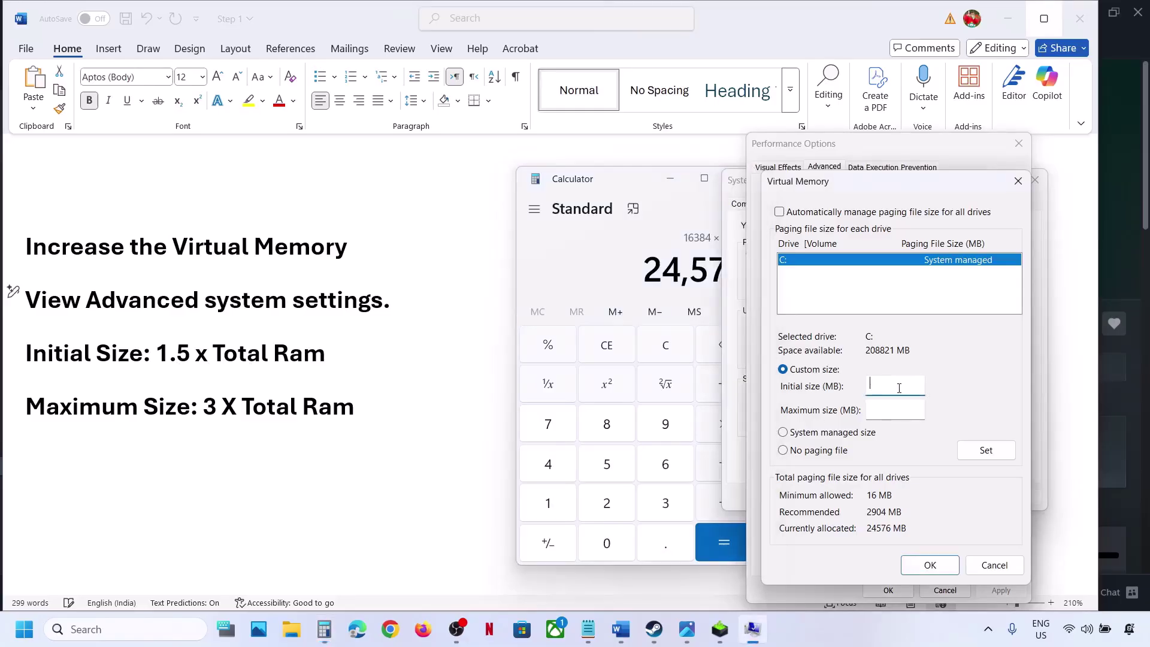
type("24576")
Calculate 16×1024×3 = 49,152 MB and enter it as the maximum size.
left_click(896, 408)
left_click(667, 347)
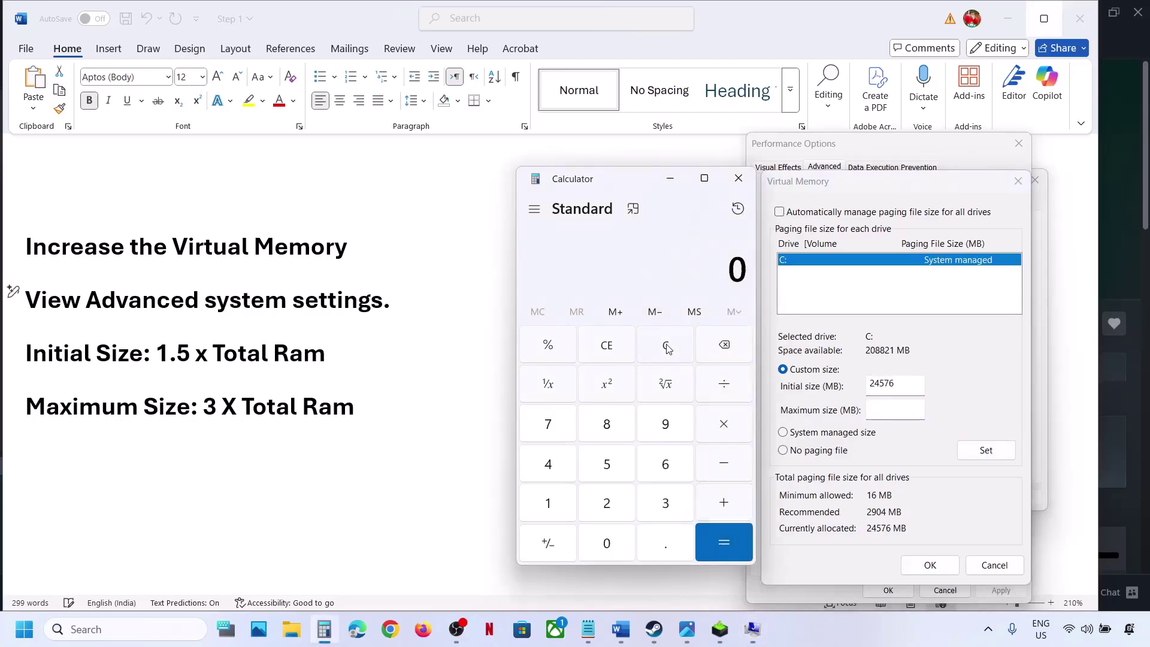
type("16 × 1024")
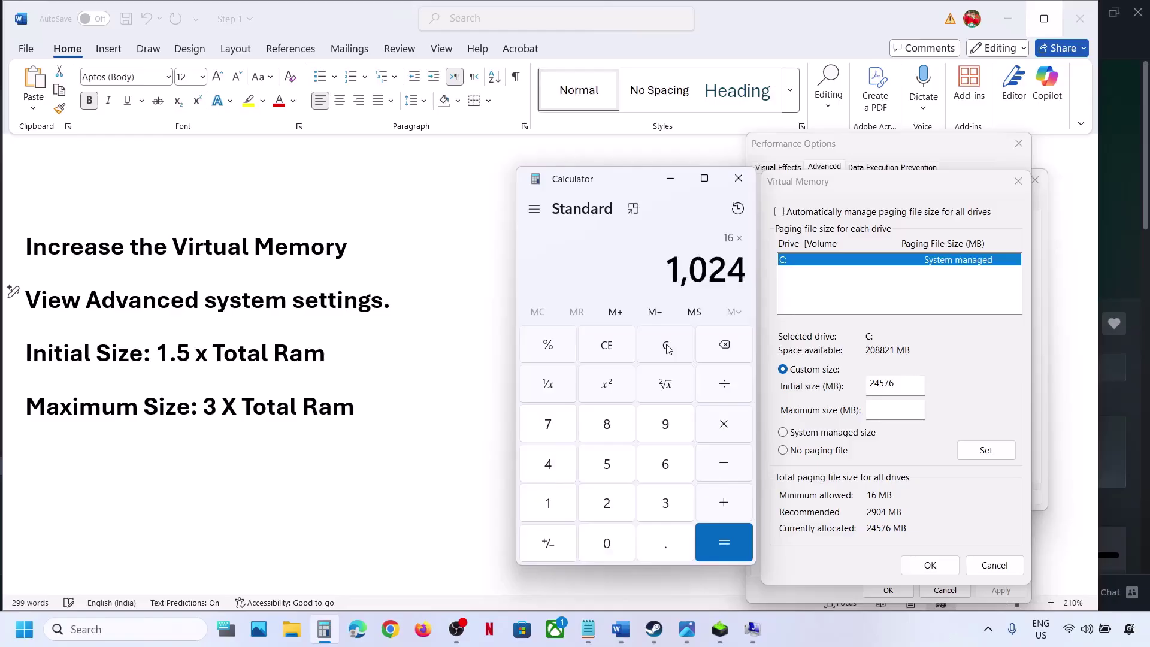
key("Return")
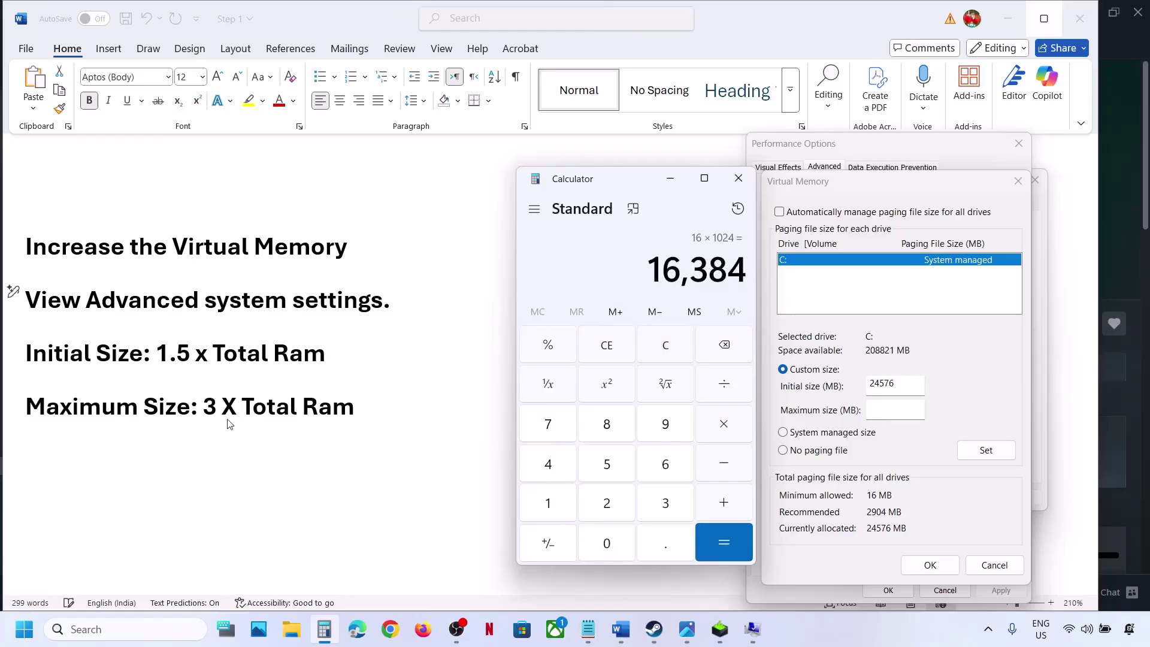
left_click(729, 437)
type("3")
key("Return")
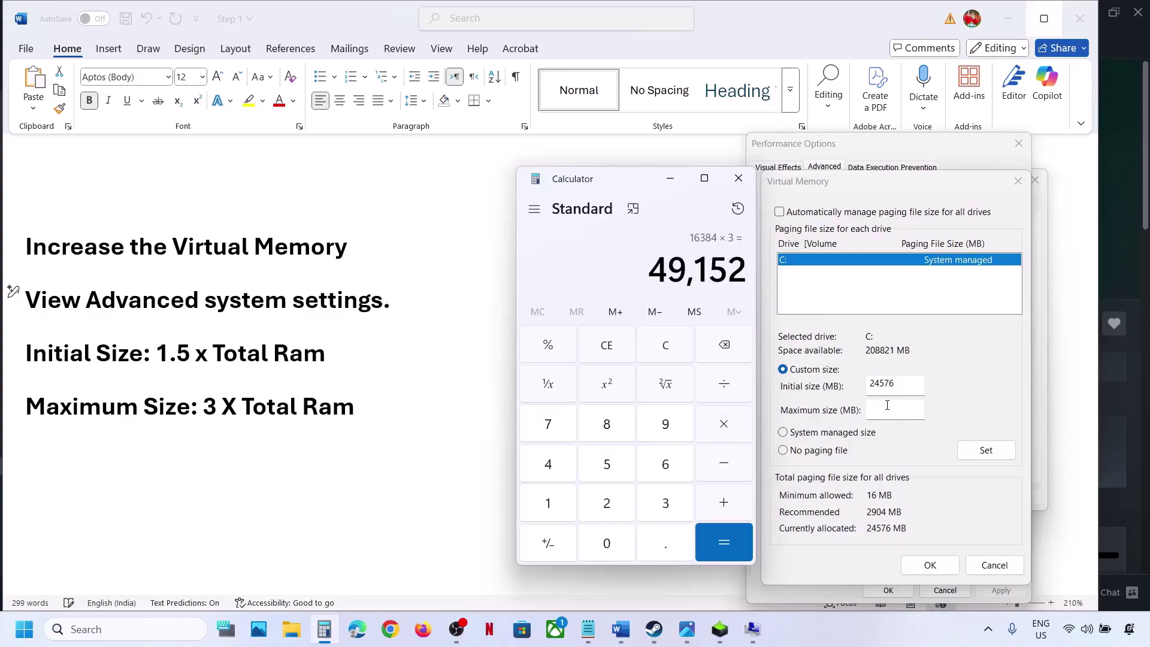
left_click(887, 405)
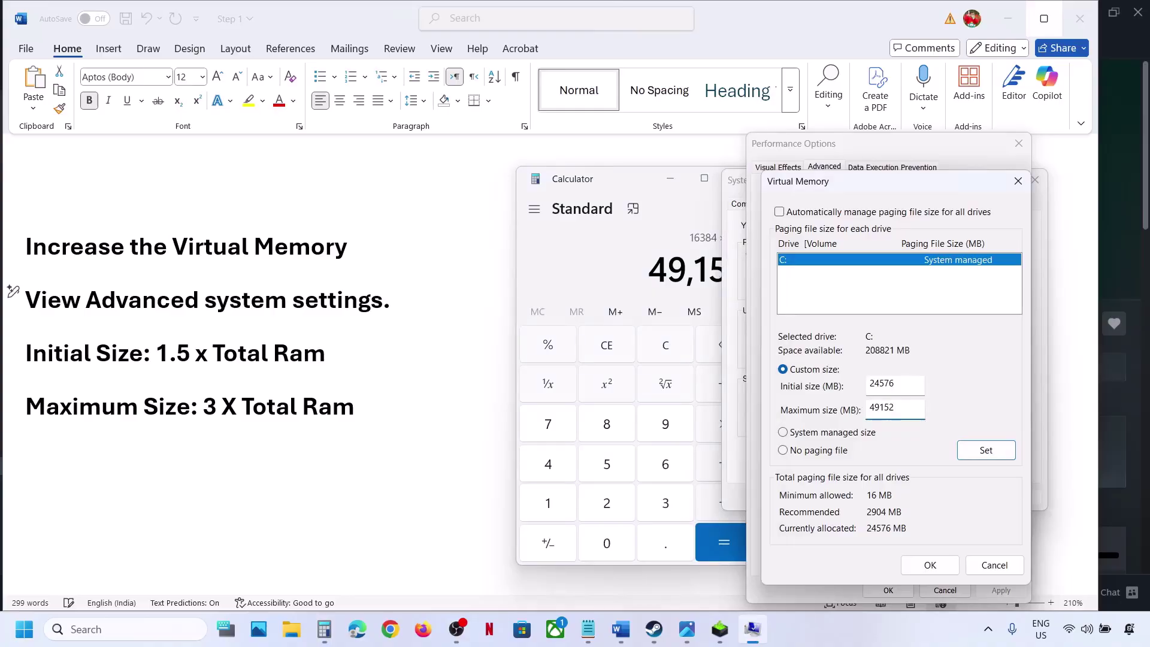
Apply the 24576–49152 MB paging size to drive C: and confirm both dialogs.
left_click(984, 454)
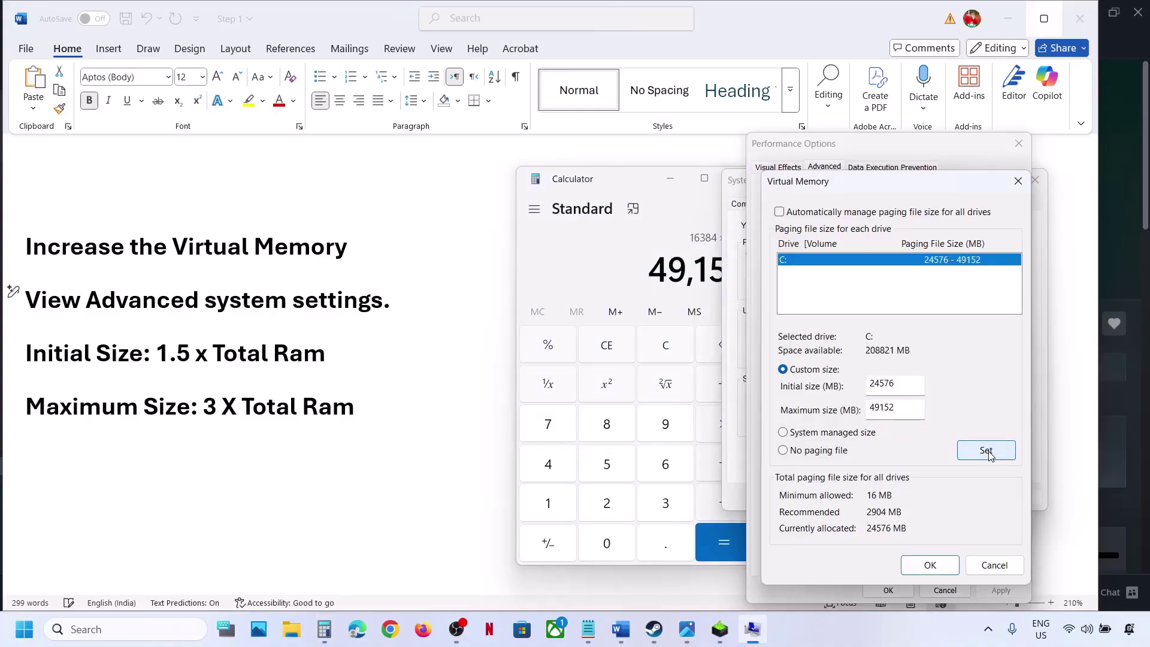
left_click(952, 563)
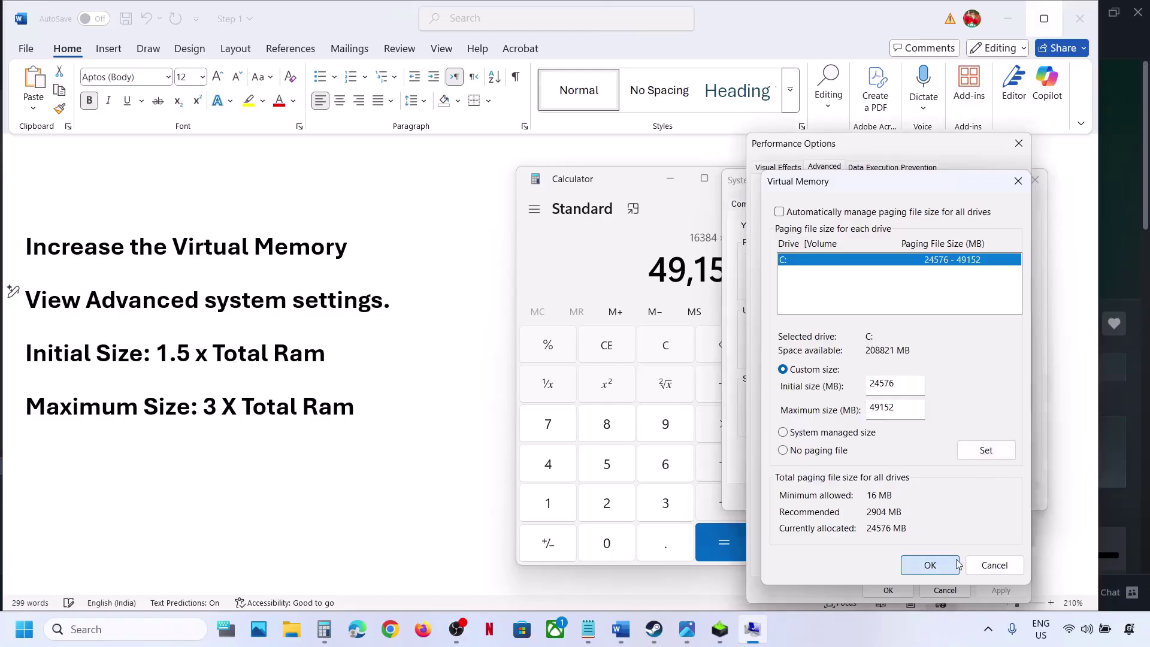
left_click(888, 591)
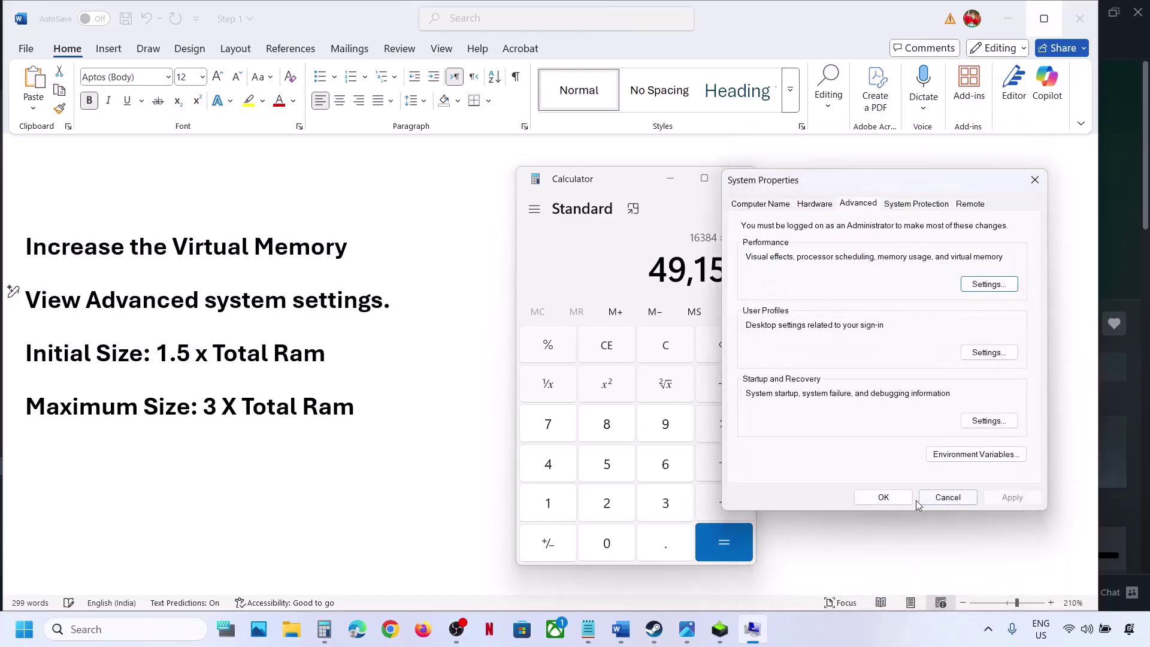
Close System Properties, then reopen Advanced system settings via search to the Performance Options Advanced tab.
left_click(884, 498)
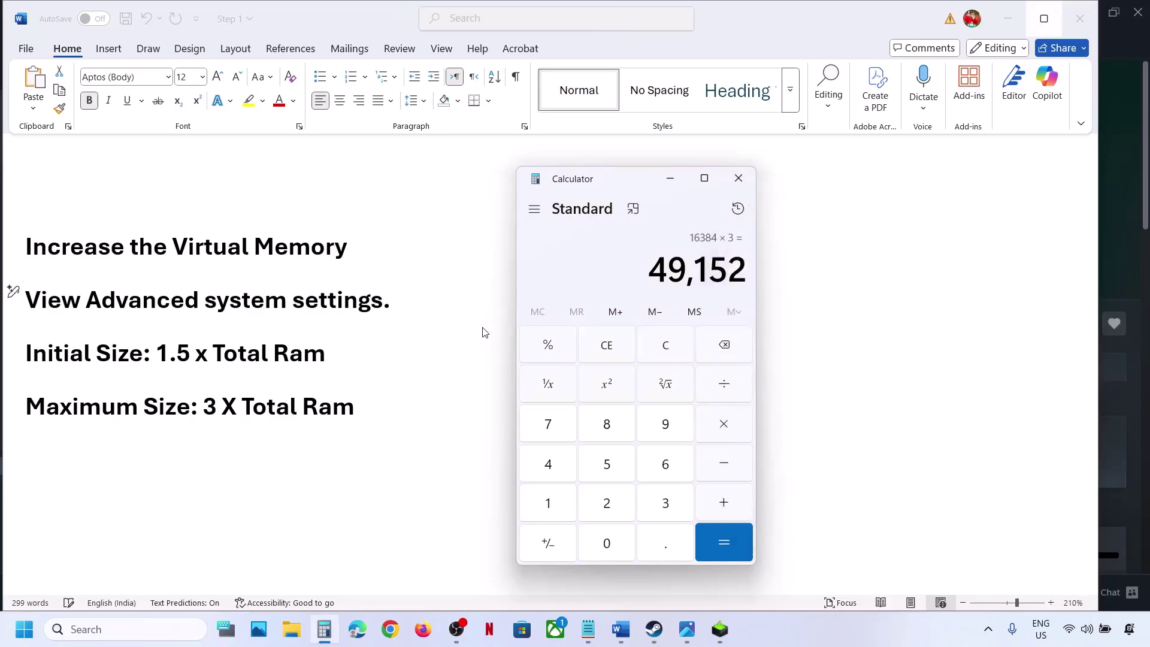
left_click(384, 300)
key("shift+Home")
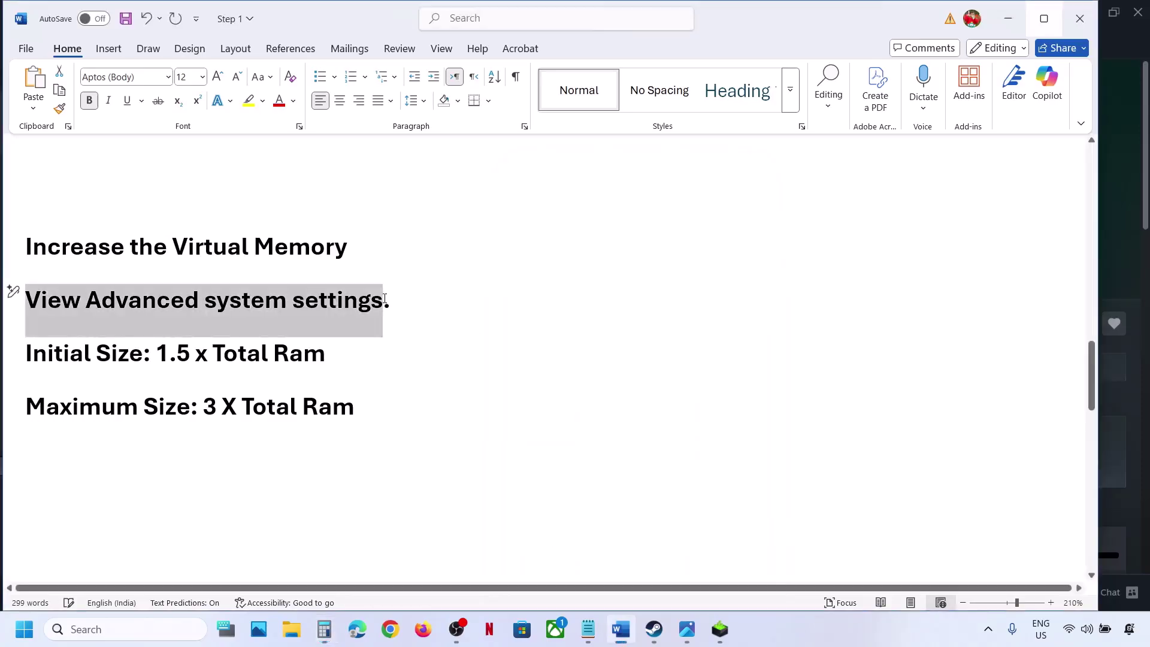
key("ctrl+c")
left_click(120, 629)
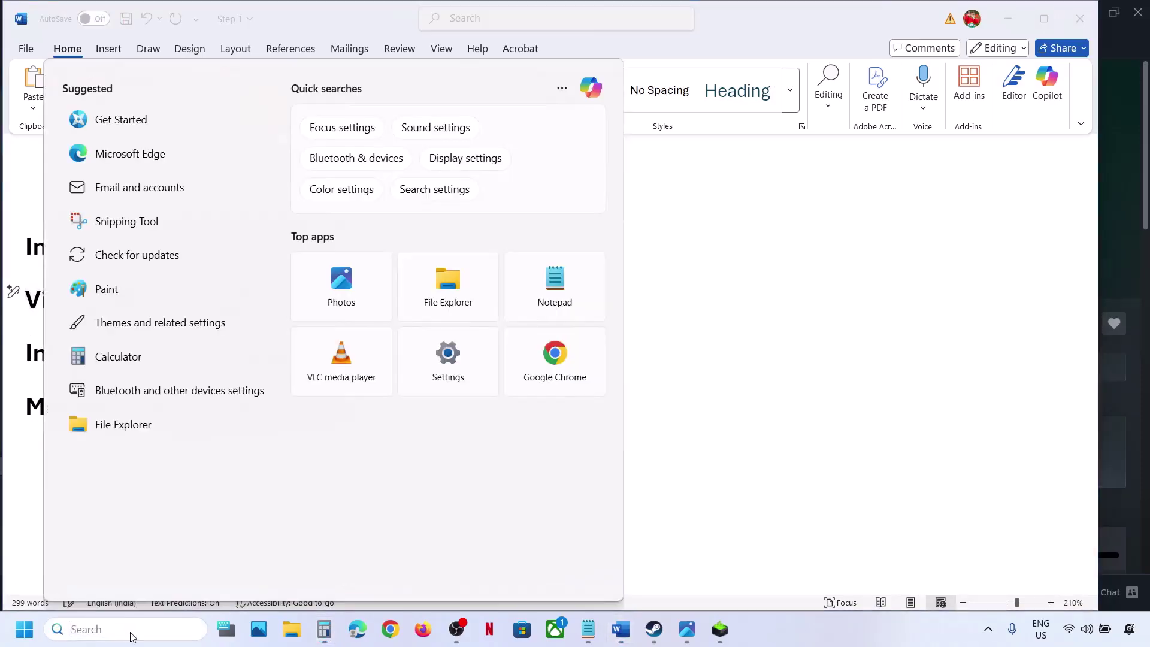
key("ctrl+v")
left_click(169, 173)
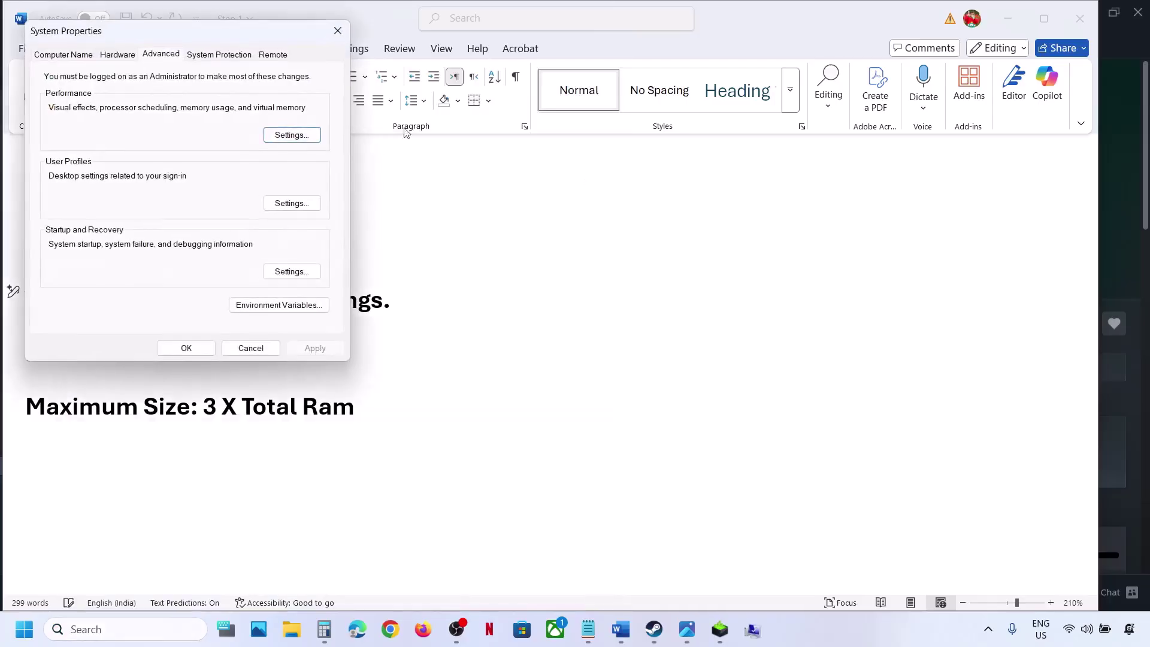
left_click(281, 135)
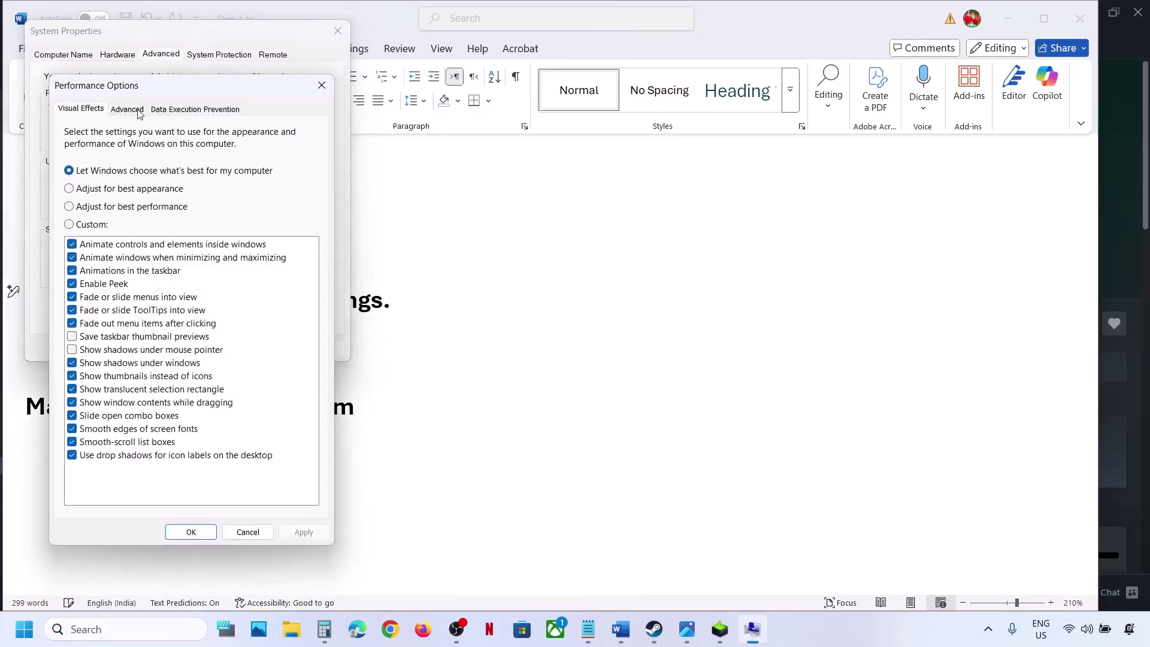
left_click(127, 110)
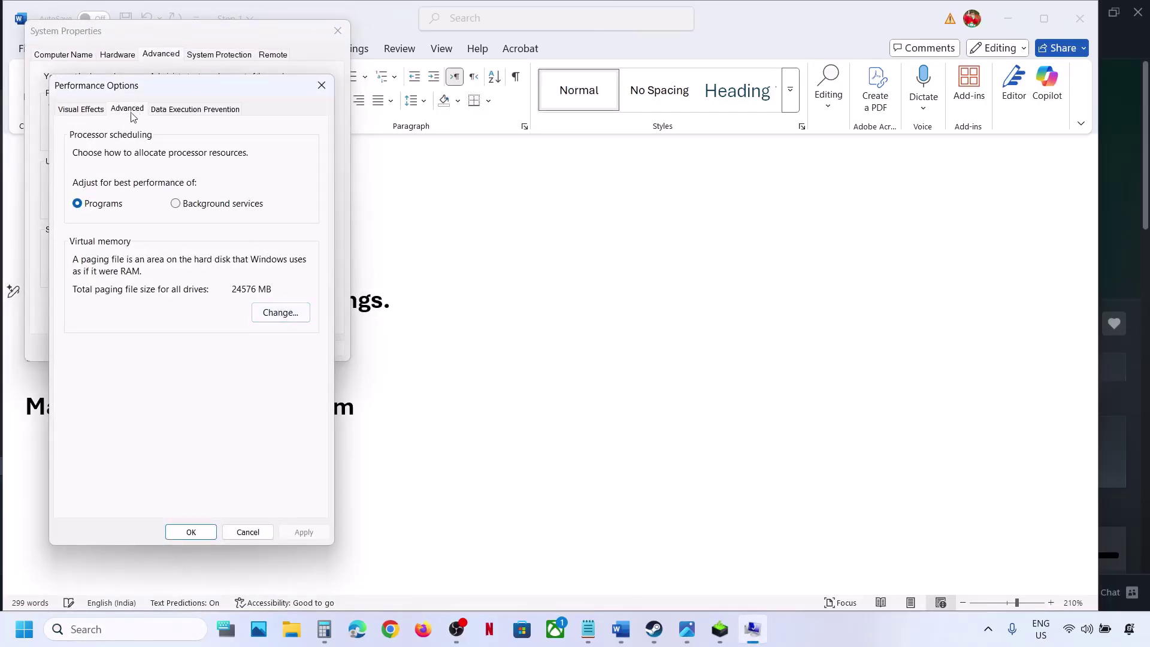
Set drive C:'s paging file to System managed size, acknowledging the restart notice and confirming dialogs.
left_click(280, 314)
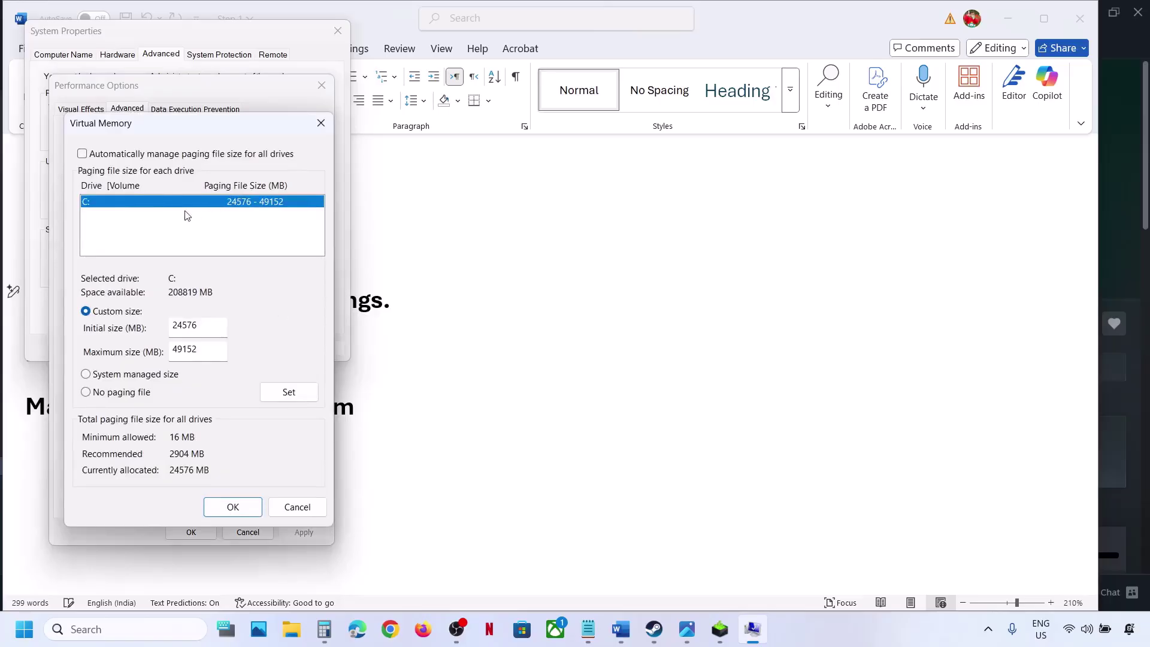
left_click(86, 374)
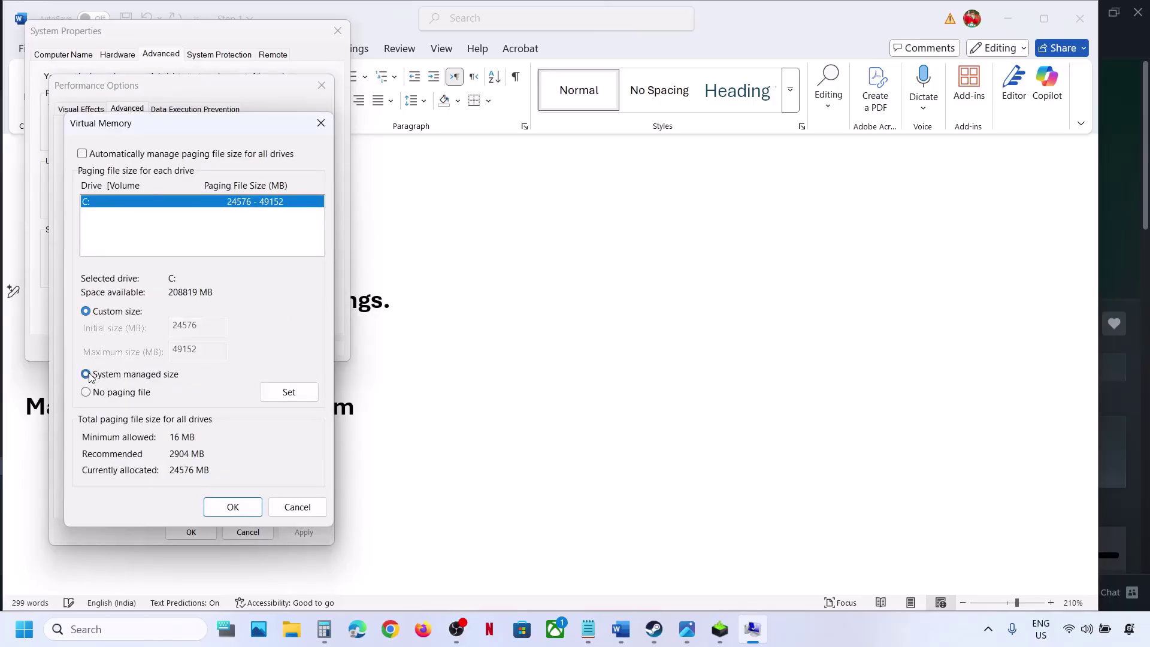
left_click(286, 395)
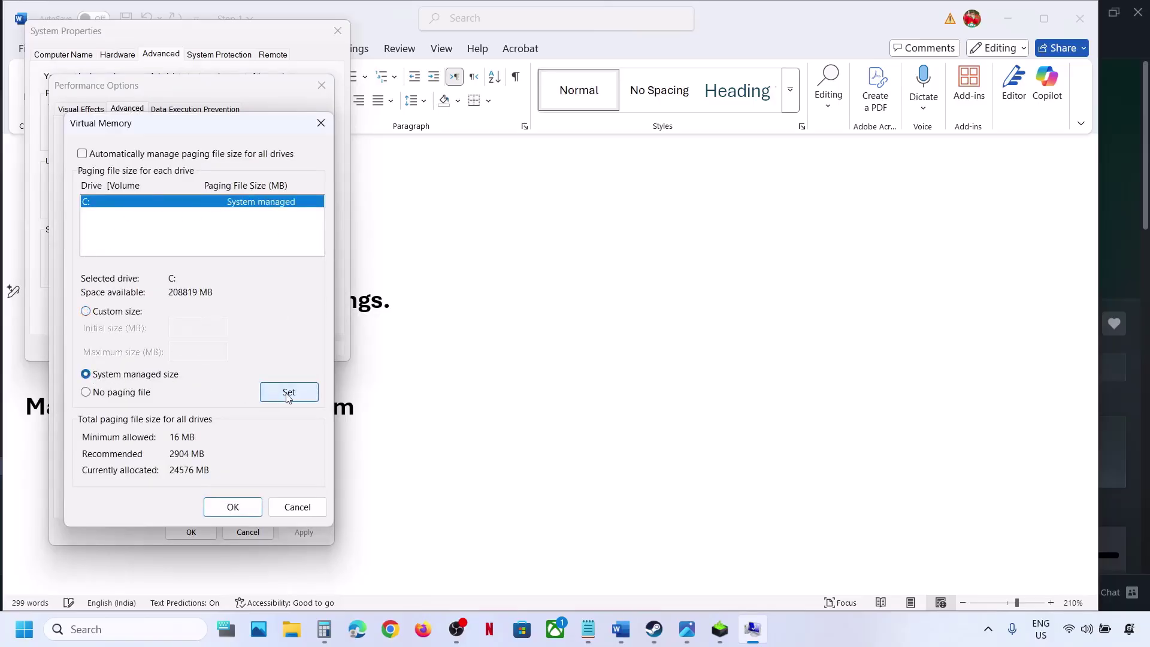
left_click(233, 507)
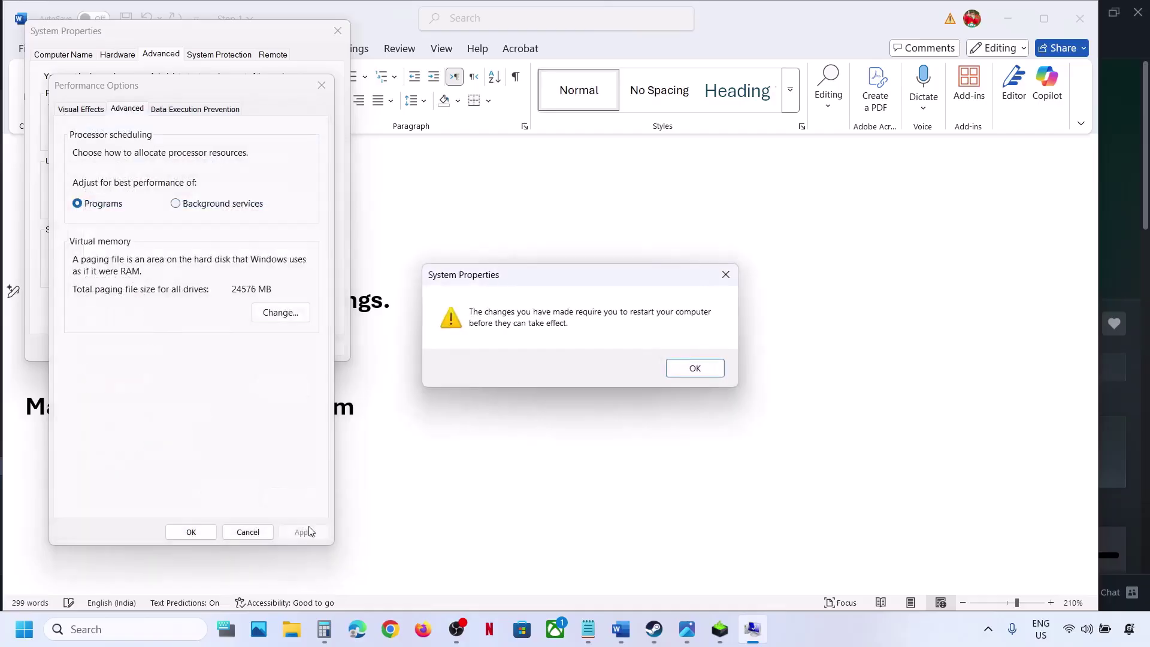
left_click(695, 368)
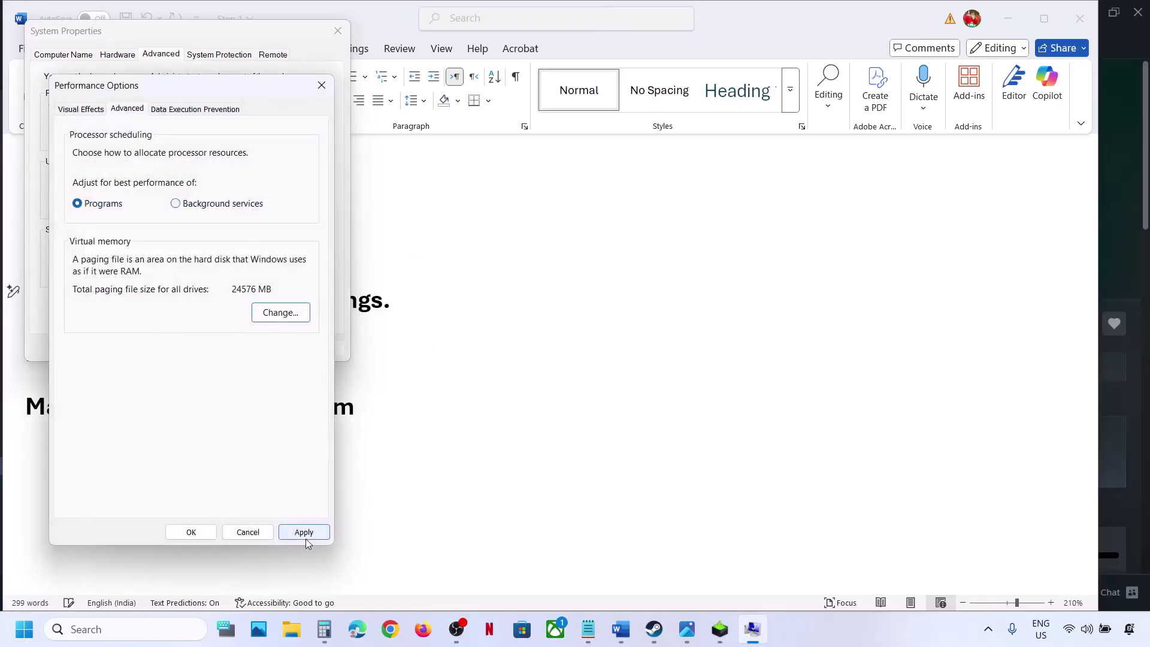
left_click(188, 532)
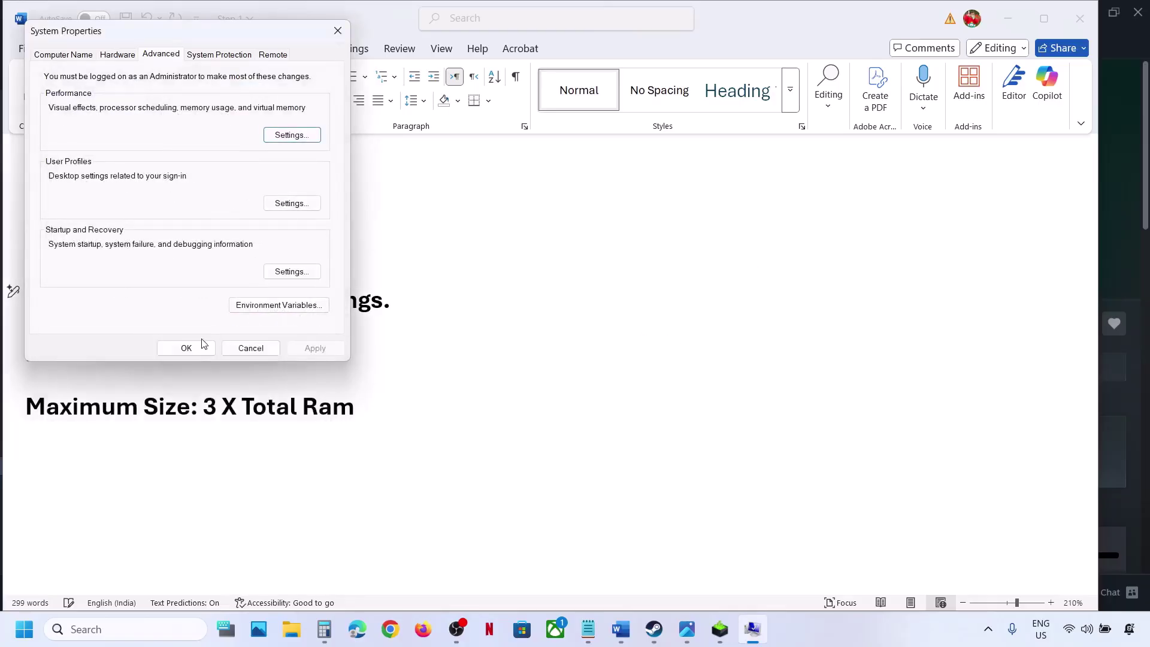
left_click(189, 347)
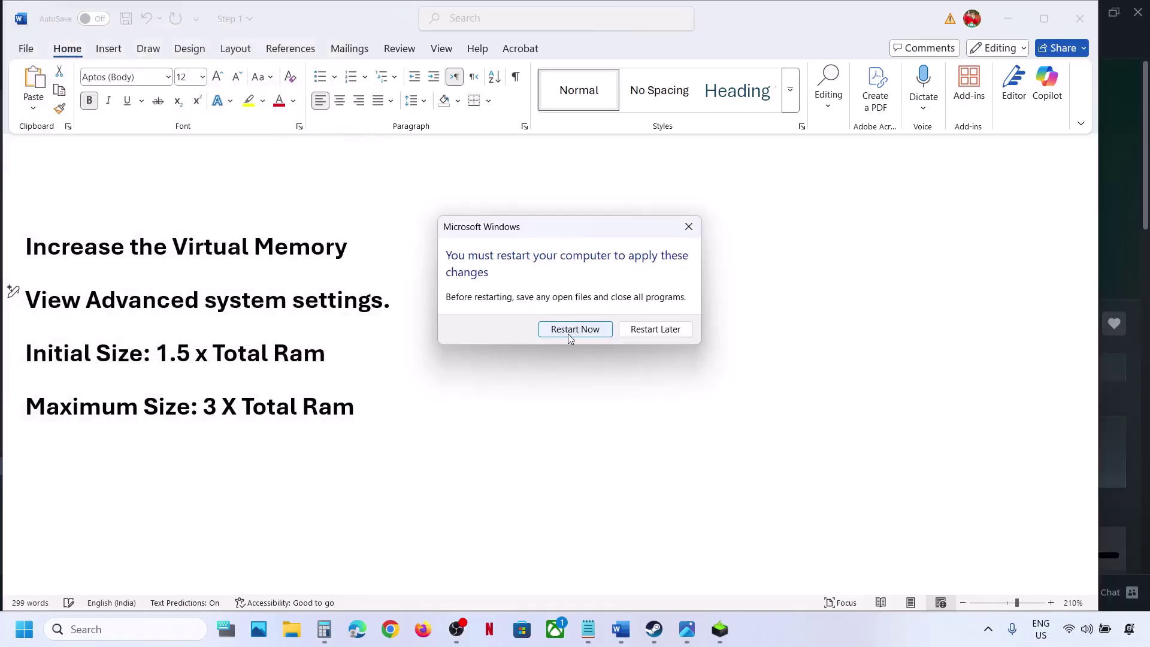
Dismiss the restart prompt and reopen Advanced system settings to the Performance Options Advanced tab.
left_click(688, 226)
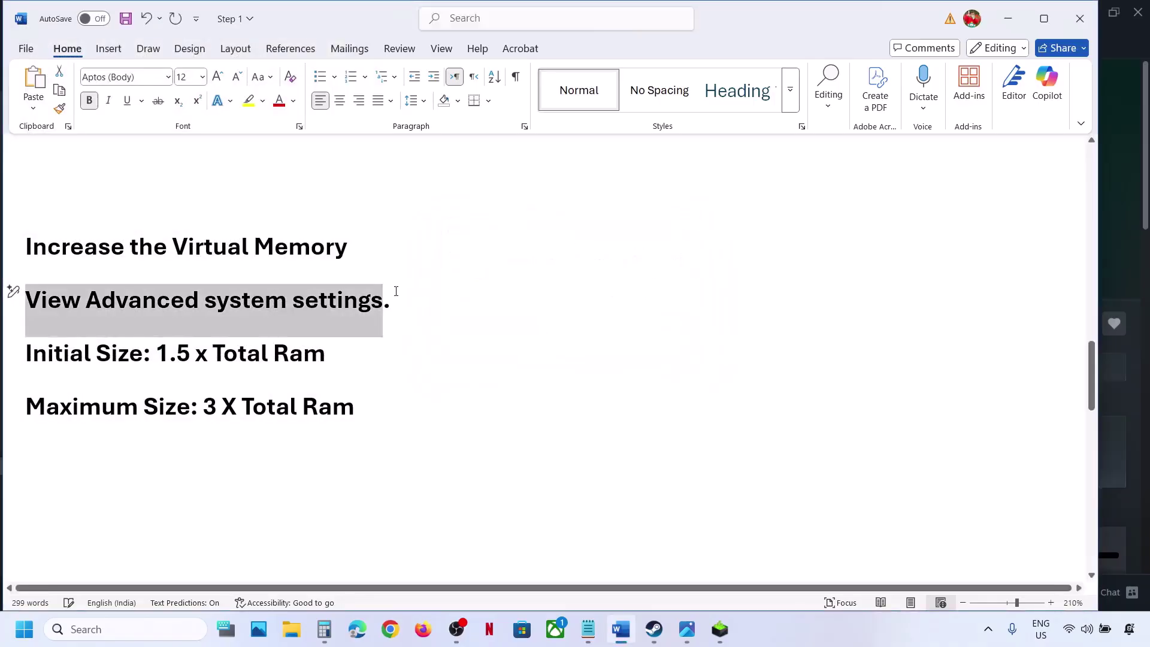
left_click(96, 629)
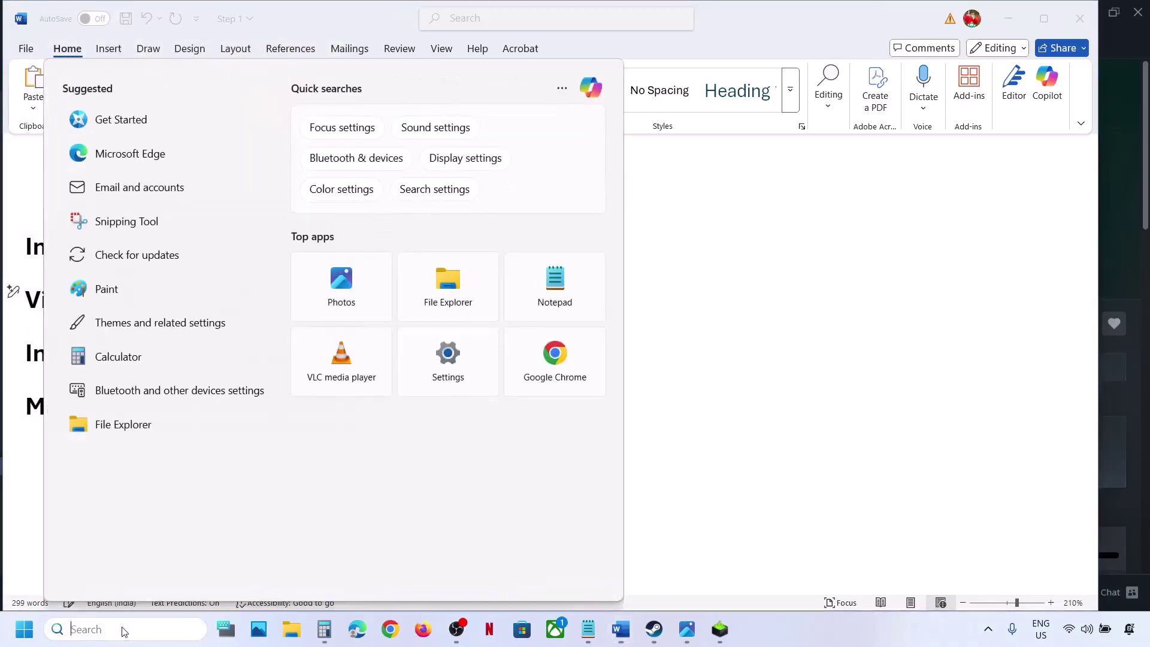
key("ctrl+v")
left_click(128, 163)
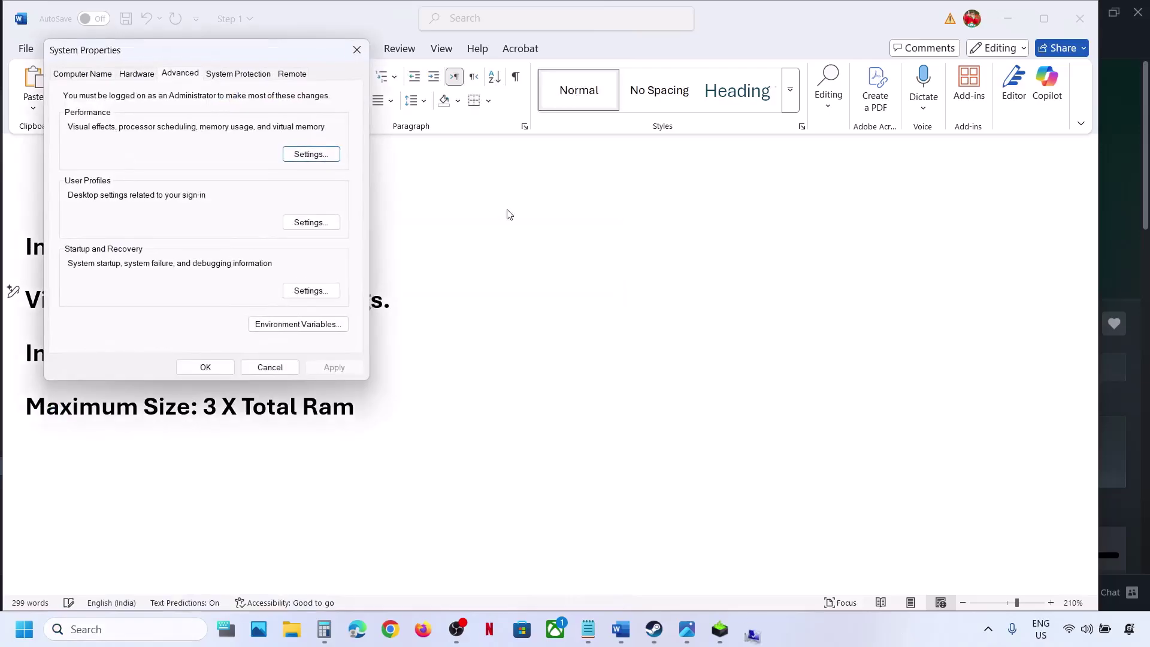
left_click(309, 154)
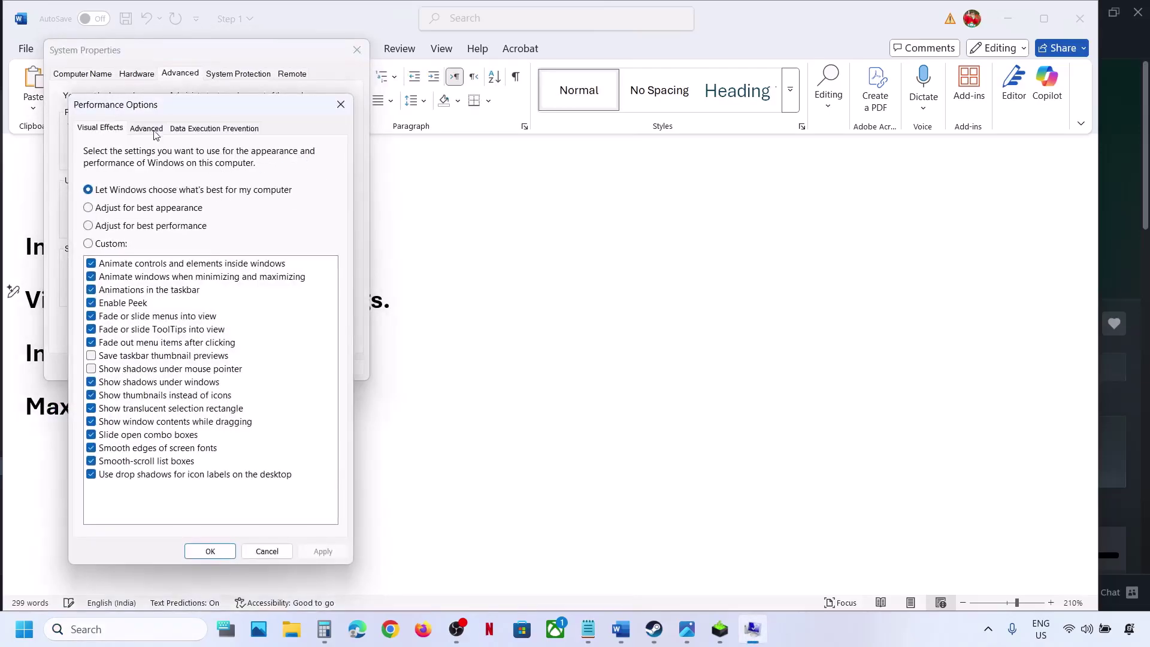
left_click(147, 129)
Enable Automatically manage paging file size for all drives and confirm each dialog.
left_click(316, 339)
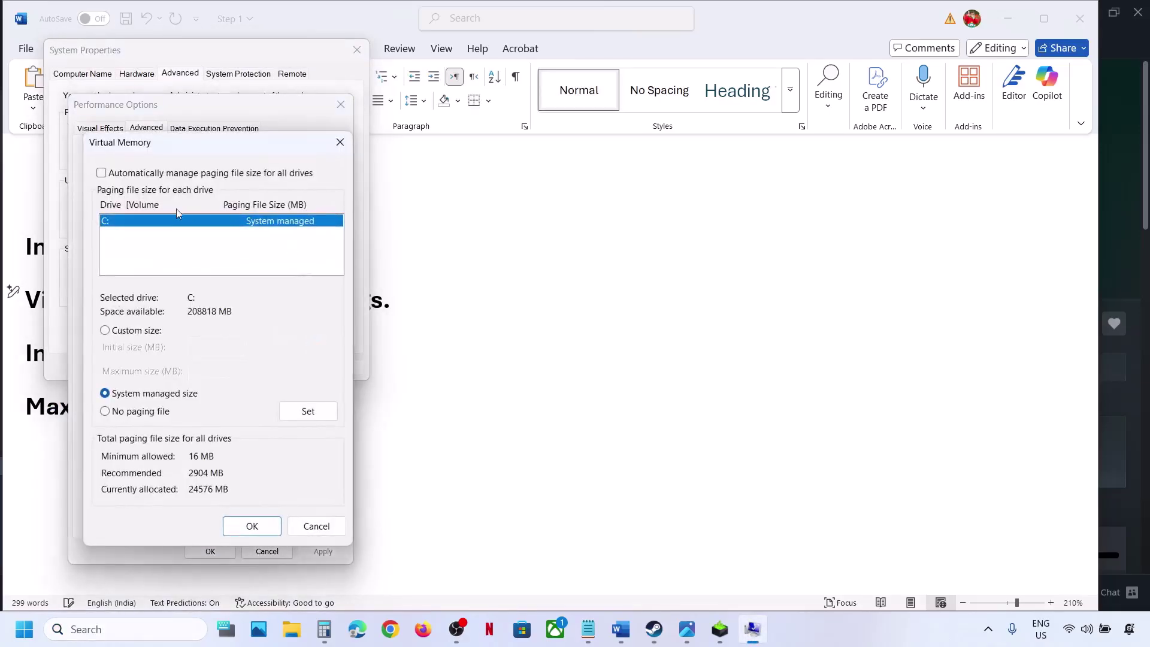
left_click(102, 173)
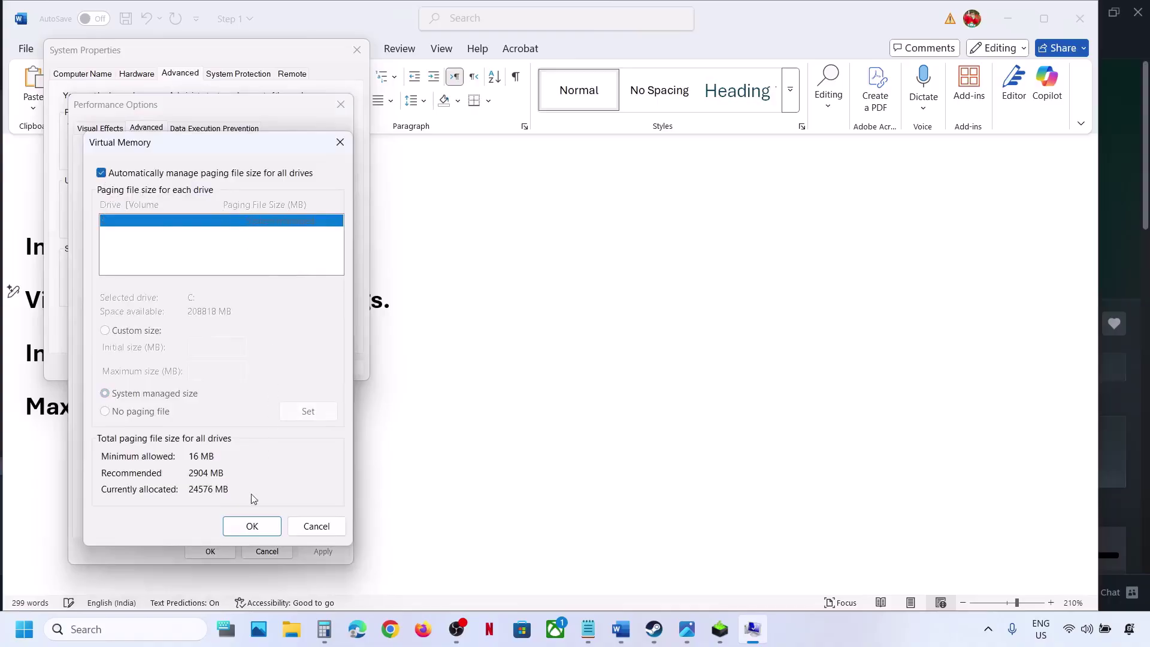
left_click(249, 528)
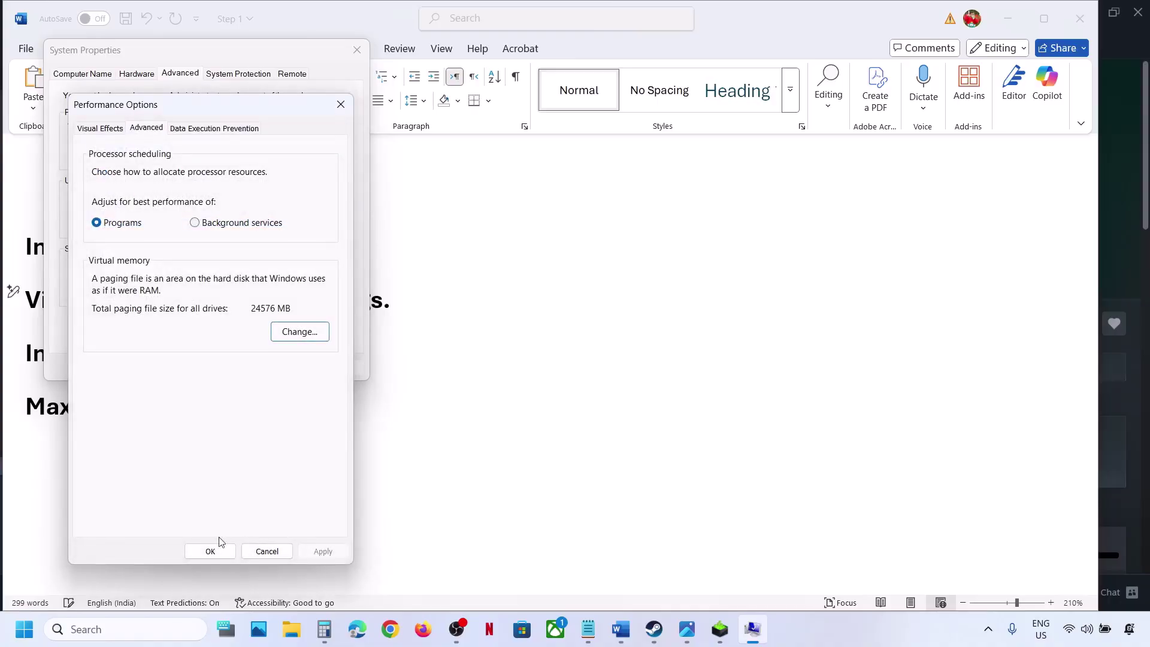
left_click(211, 550)
left_click(205, 367)
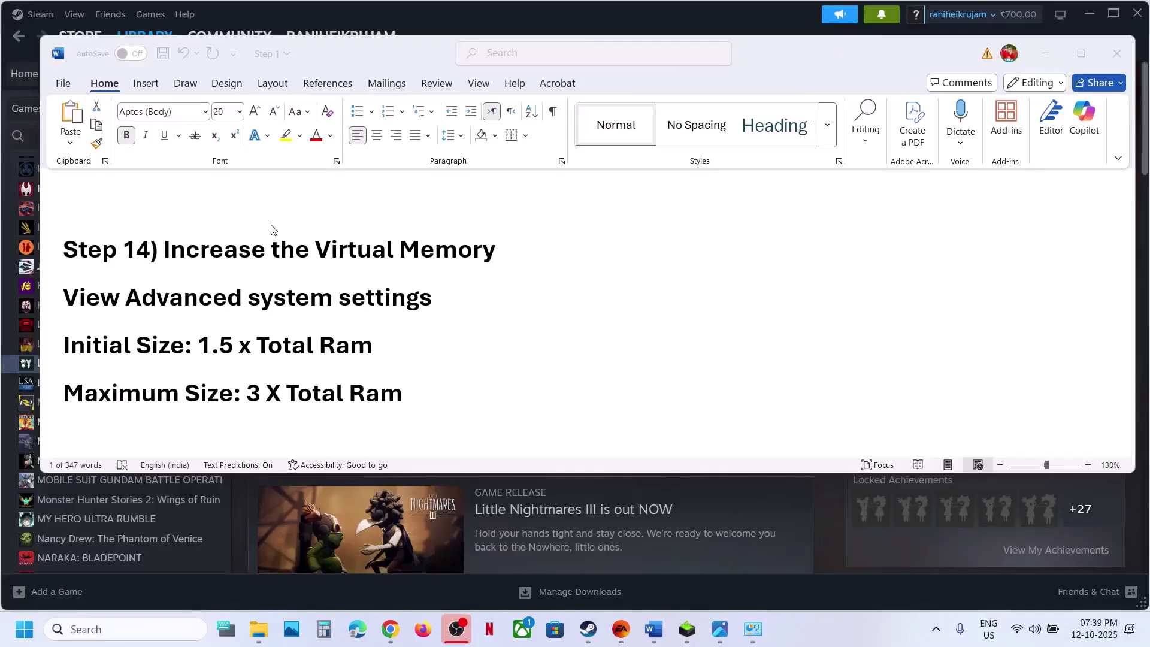
Run Check for updates on the Windows Update page in Settings.
scroll(266, 234, "down", 3)
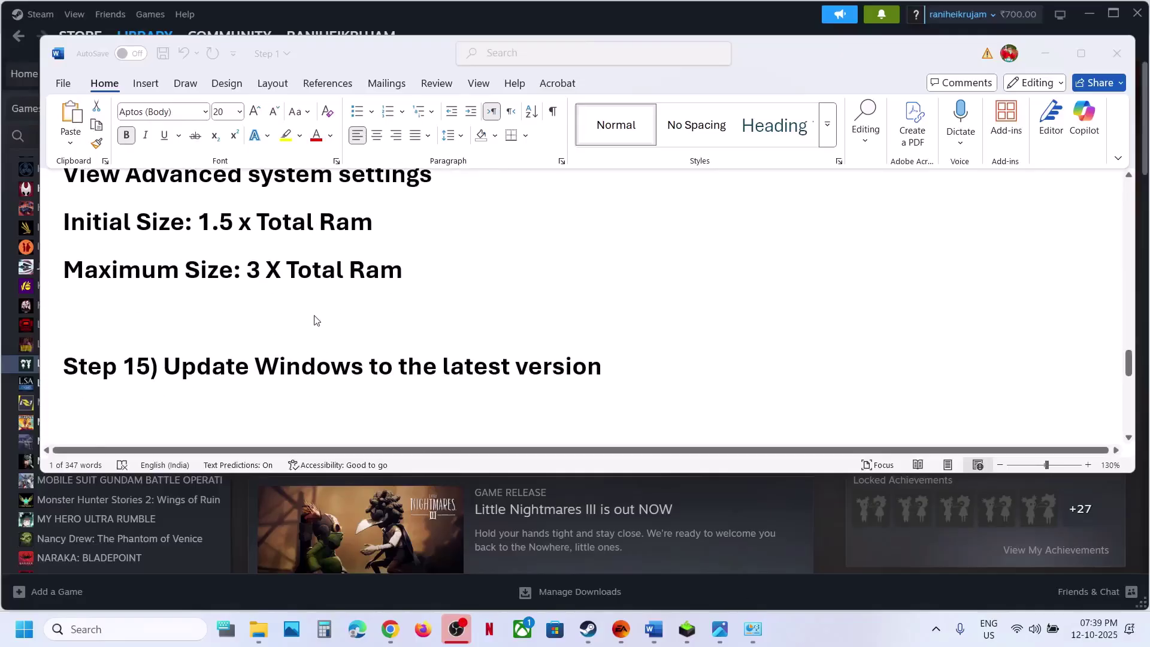
key("super+i")
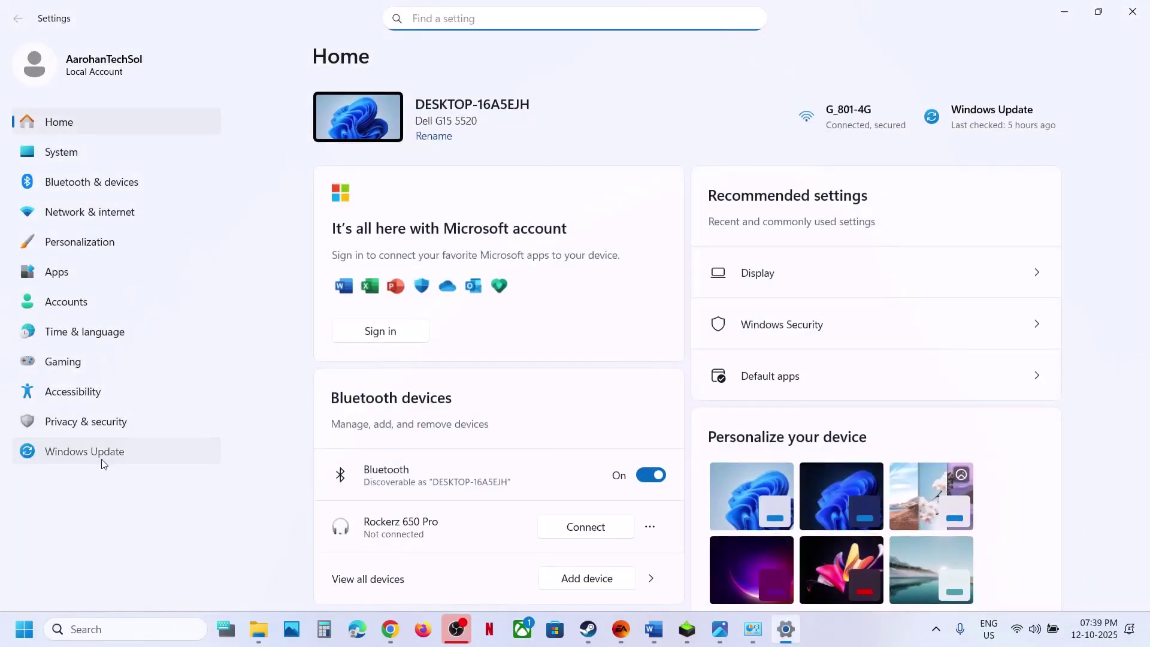
left_click(102, 458)
left_click(1004, 131)
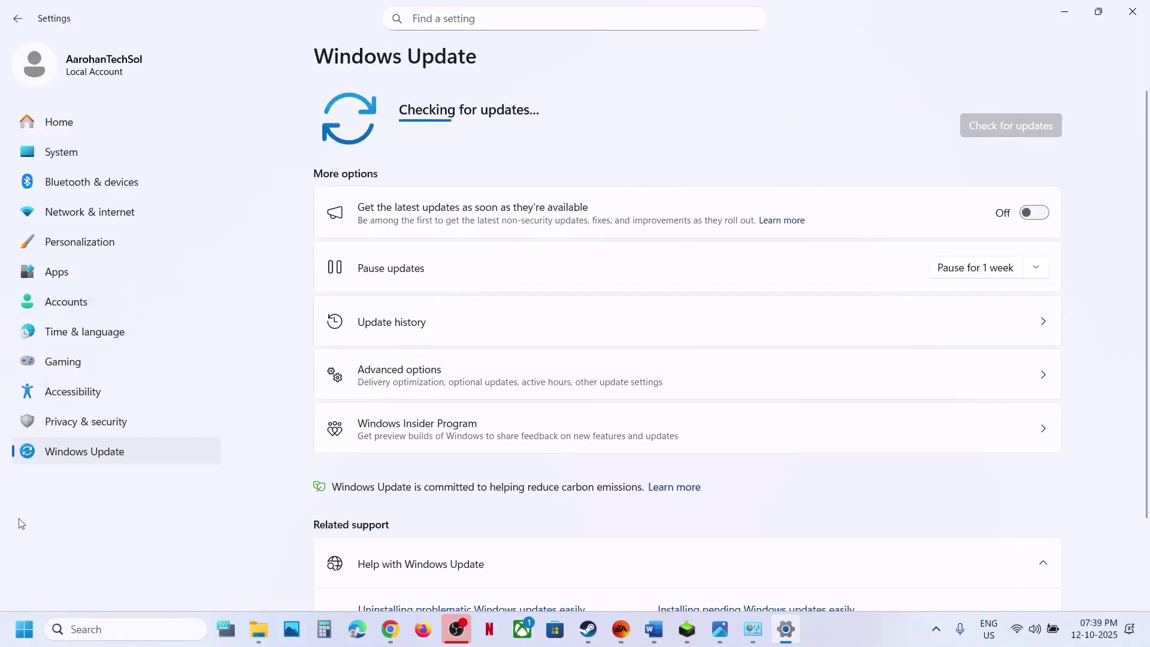
Show the Start menu power options, then bring the Word notes back to Step 16.
key("super")
left_click(448, 576)
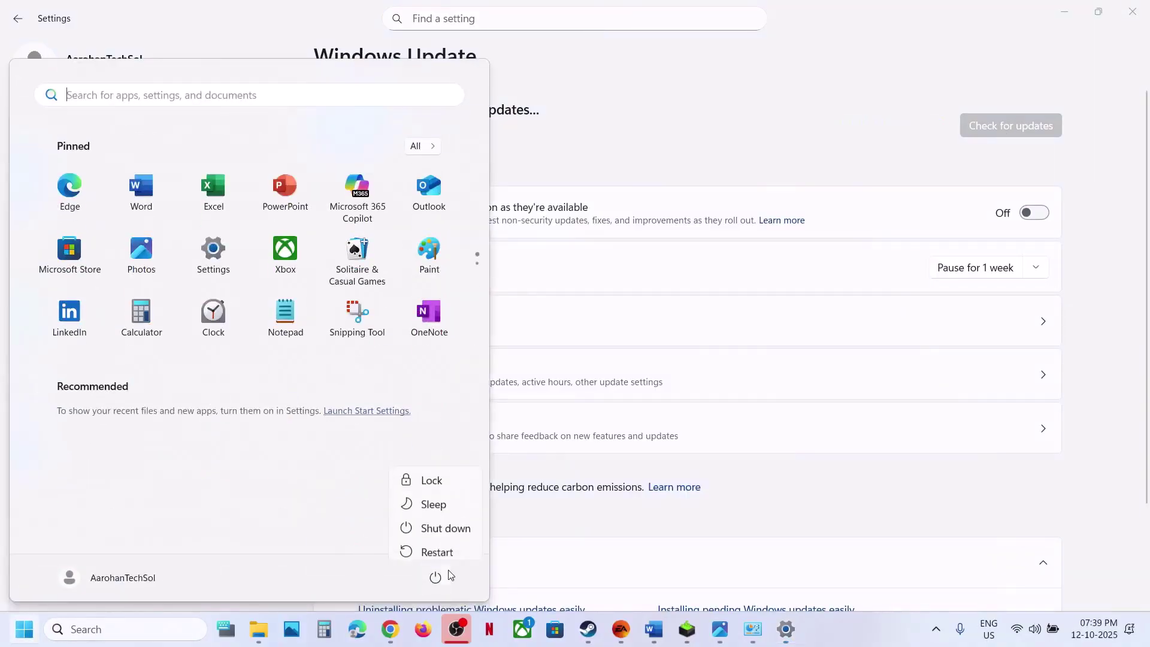
left_click(656, 629)
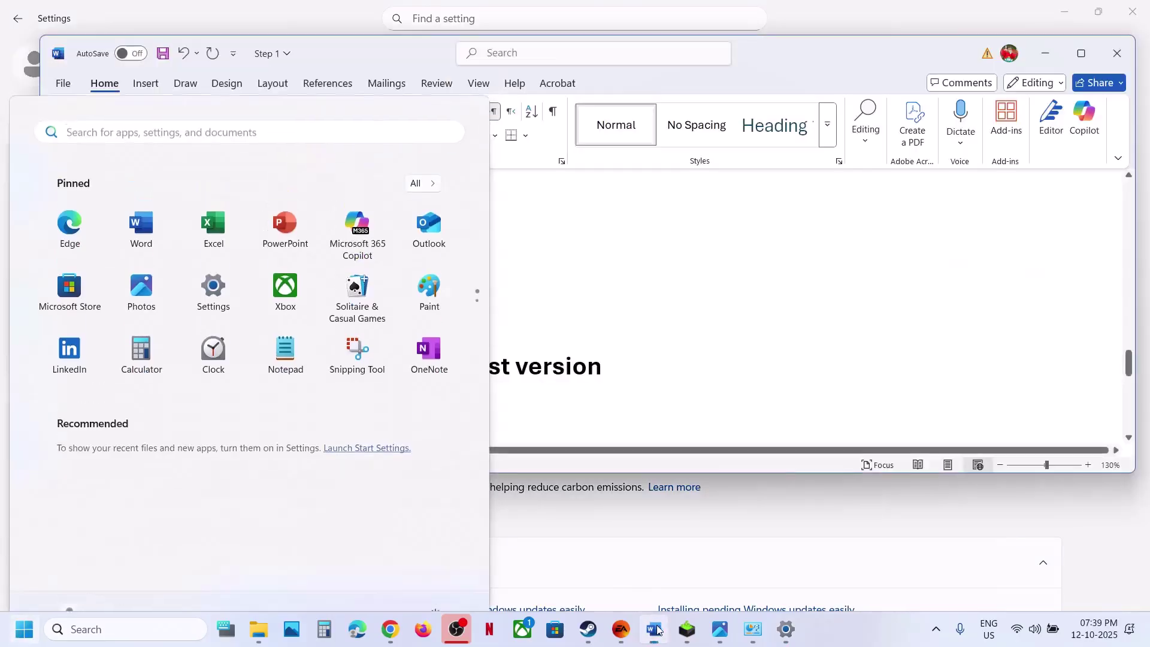
scroll(416, 306, "down", 4)
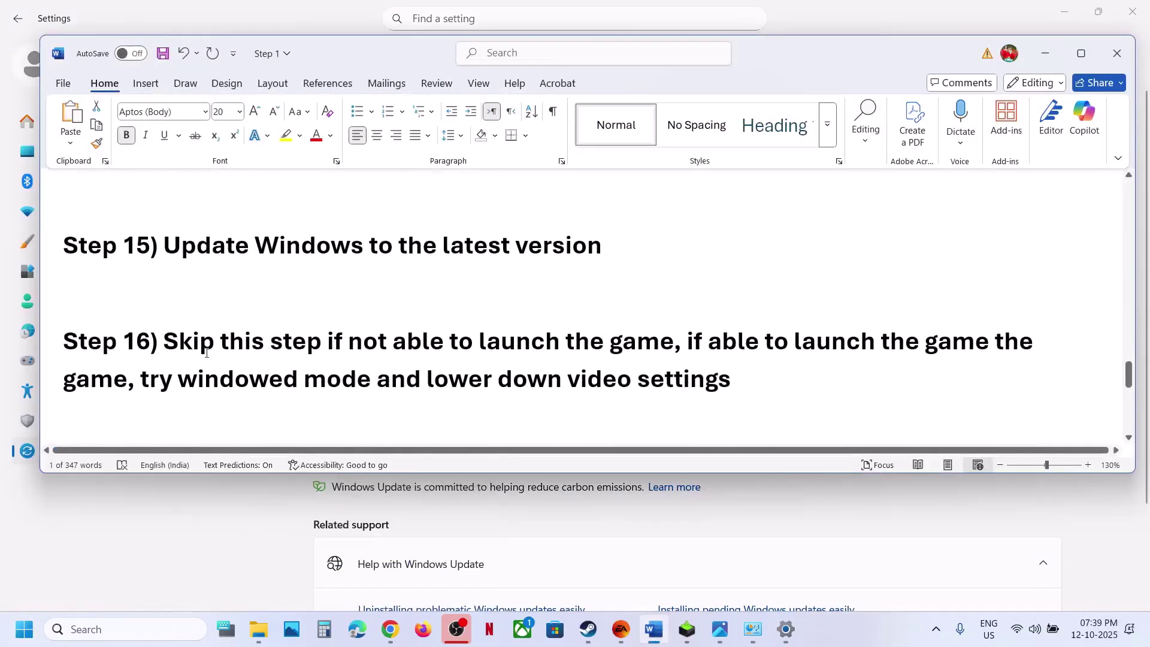